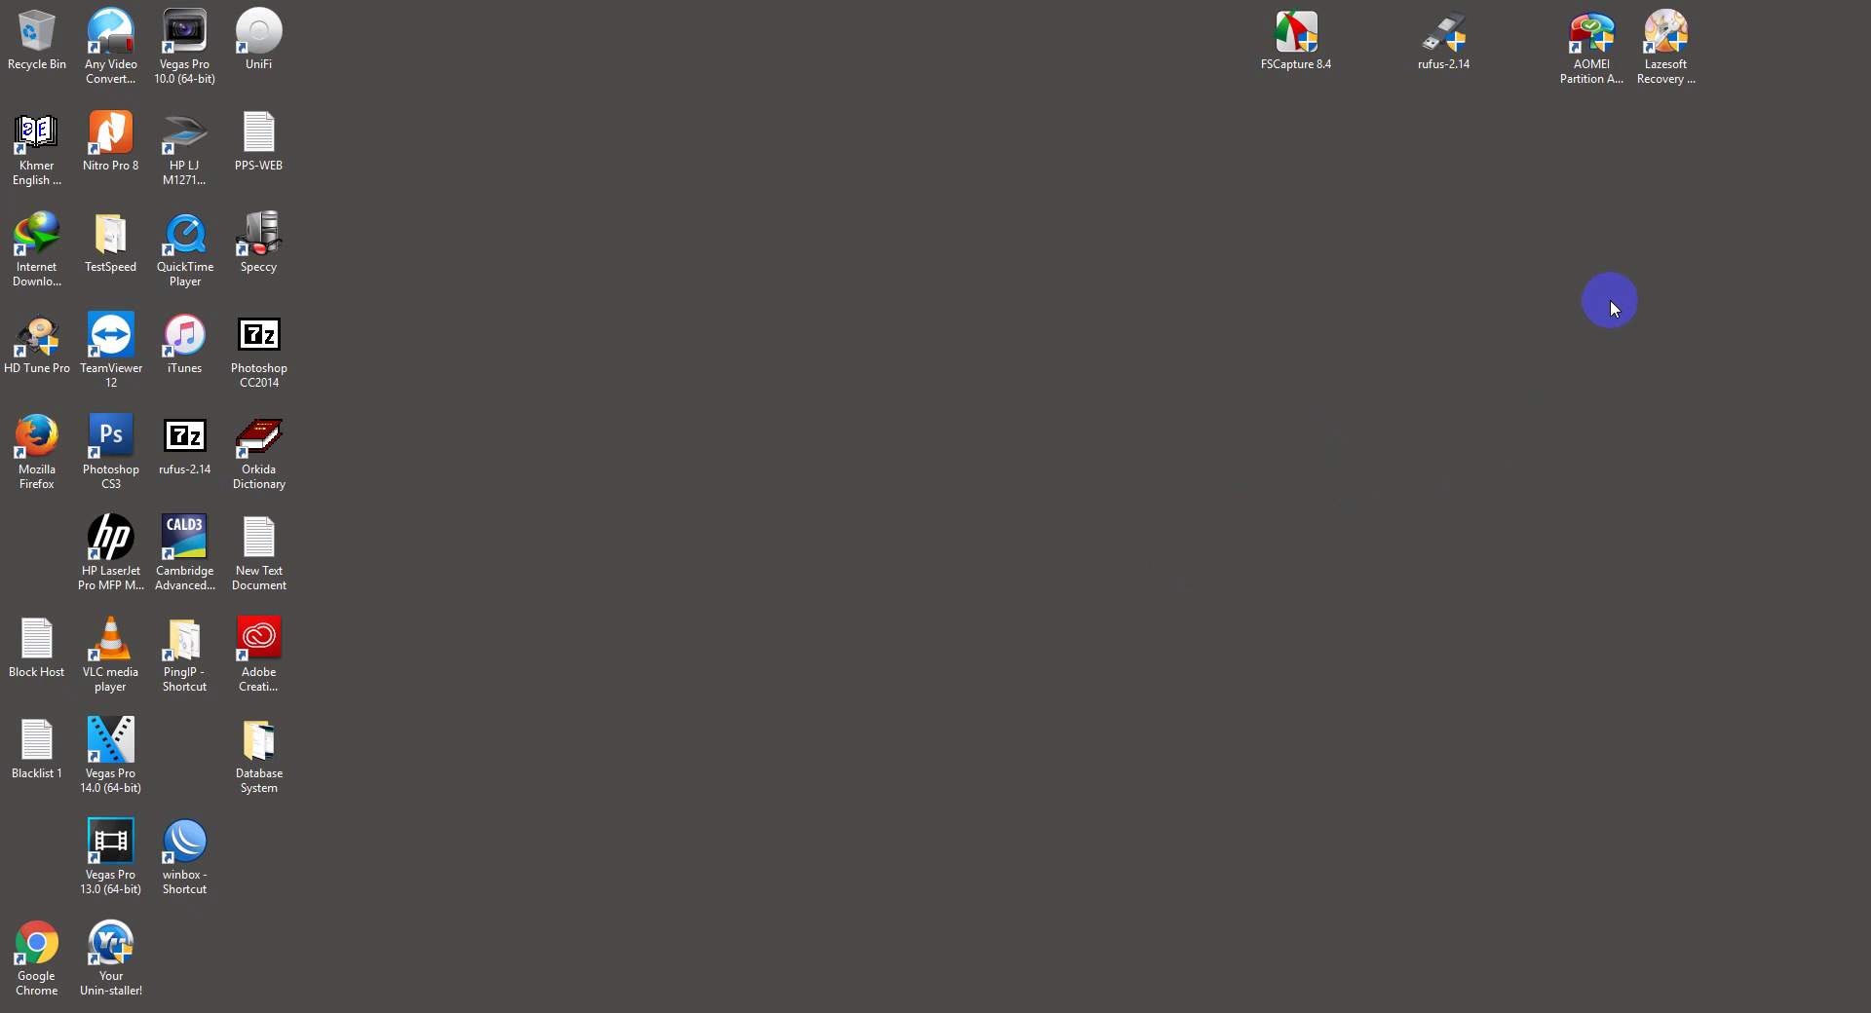
Step: Open AOMEI Partition Assistant from the desktop
{"action": "left_click", "coordinate": [1598, 43]}
{"action": "left_click", "coordinate": [1590, 78]}
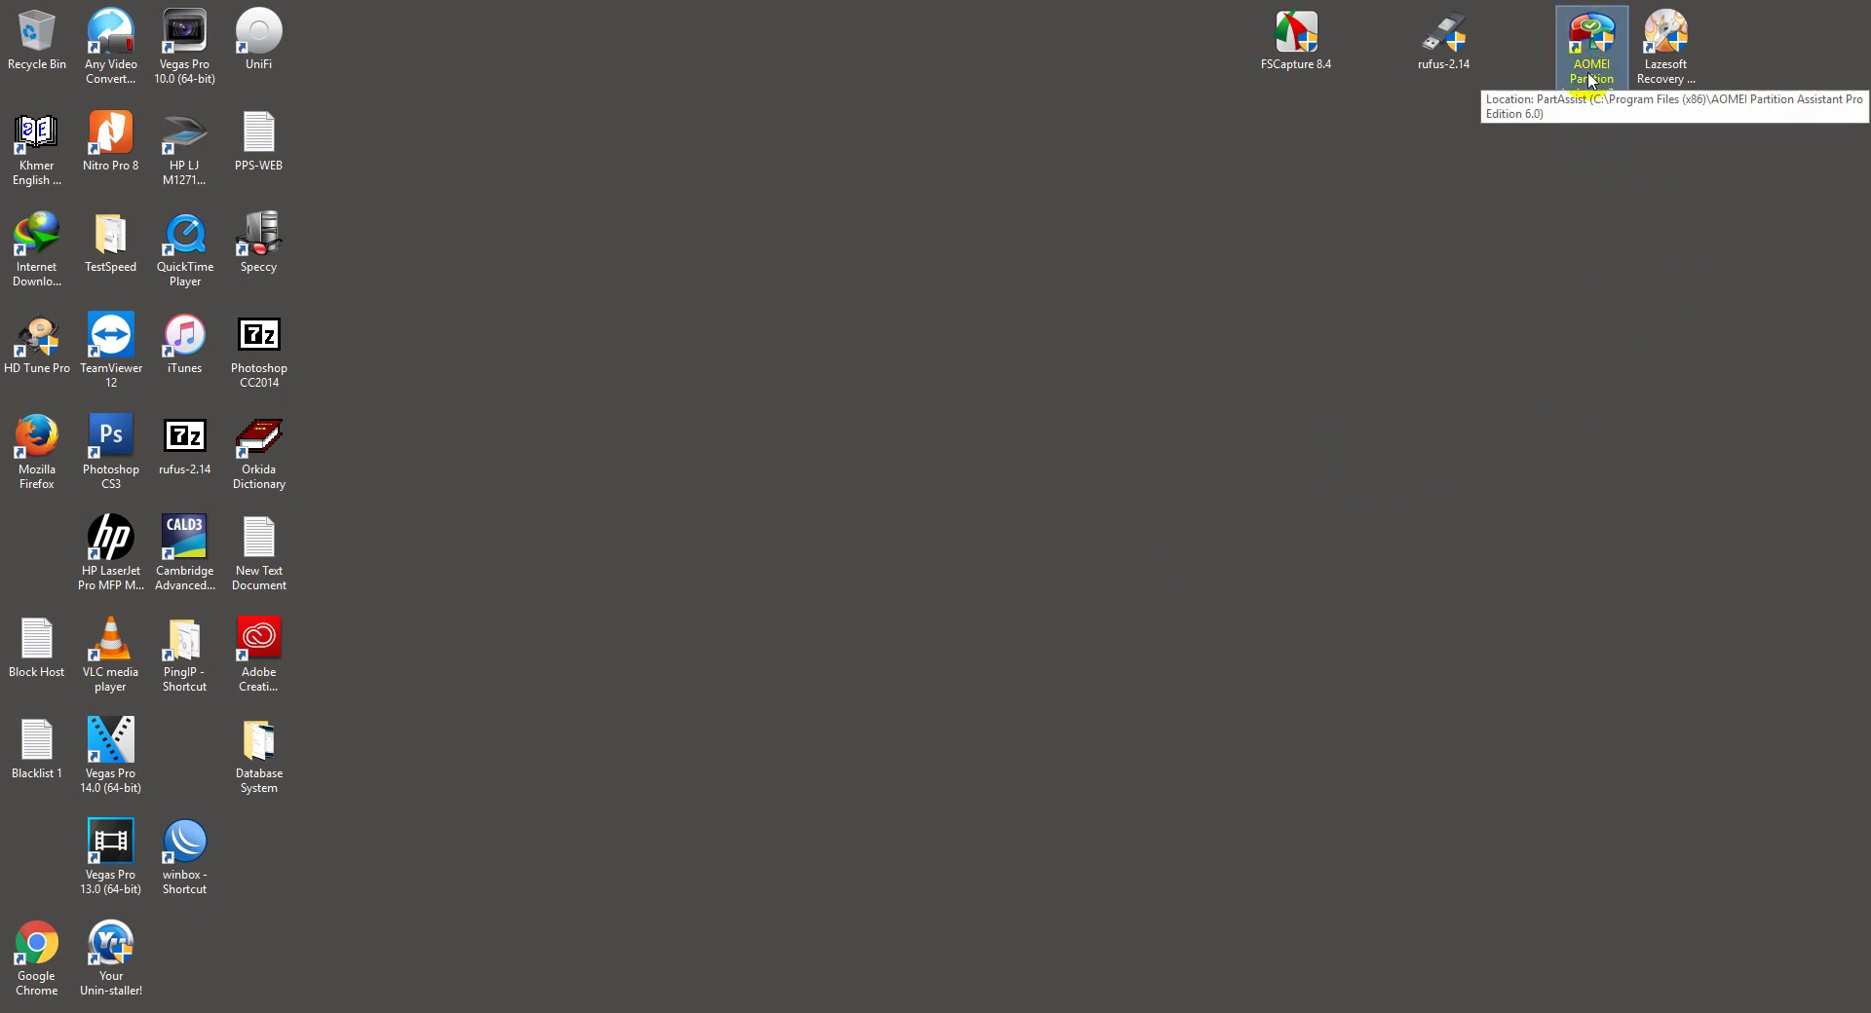
{"action": "right_click", "coordinate": [1617, 115]}
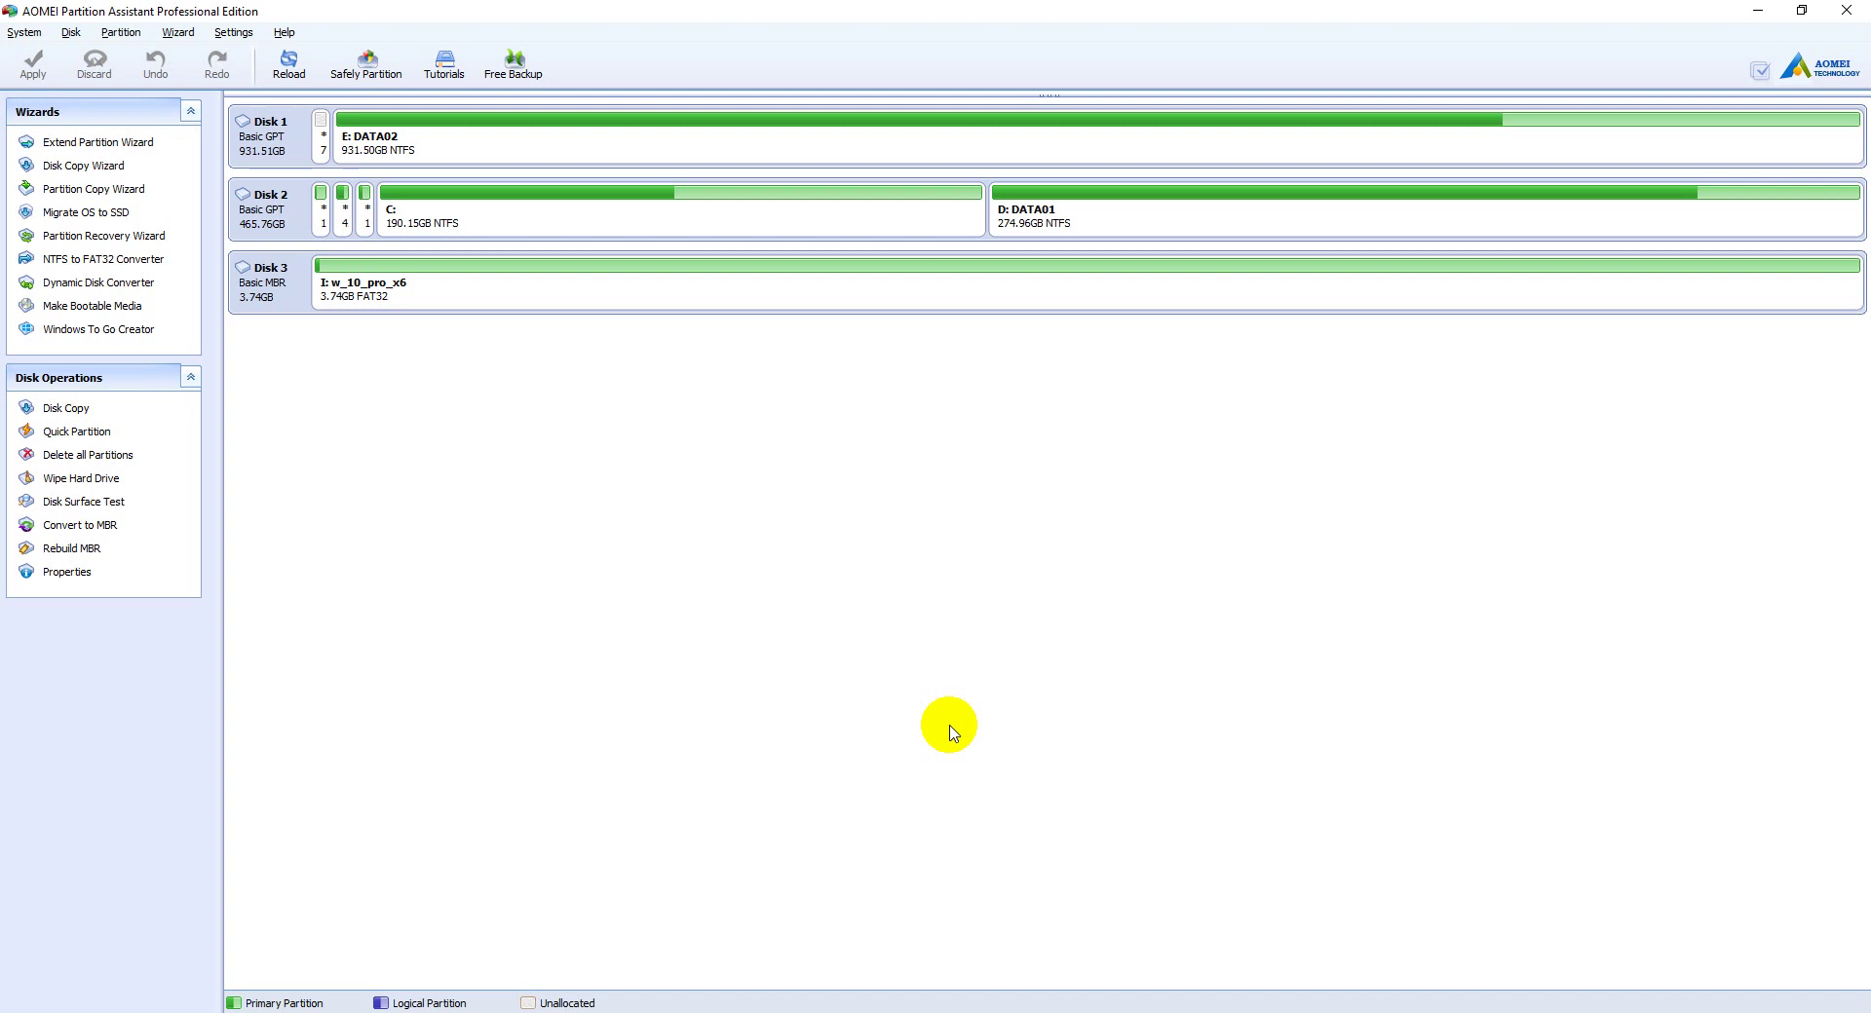
Step: Check the Convert to MBR confirmation for the selected disk, cancel it and minimize the program
{"action": "left_click", "coordinate": [99, 531]}
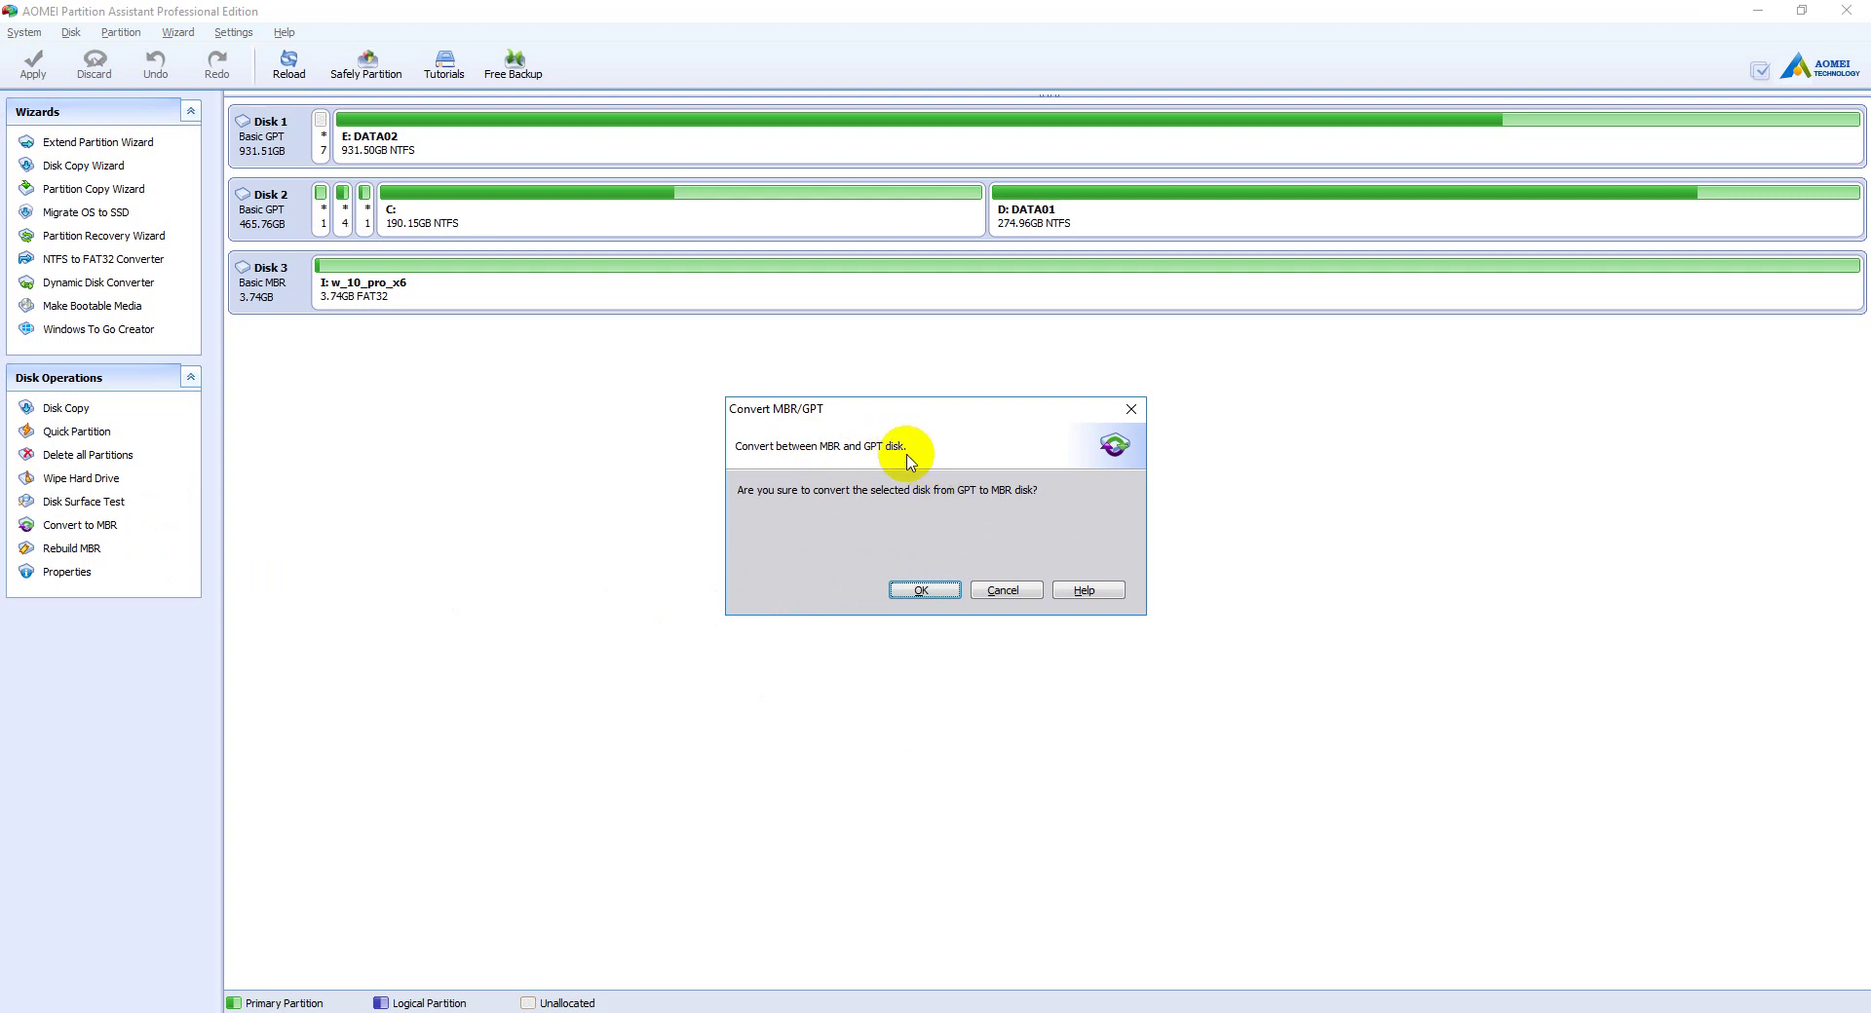
{"action": "left_click", "coordinate": [1003, 589]}
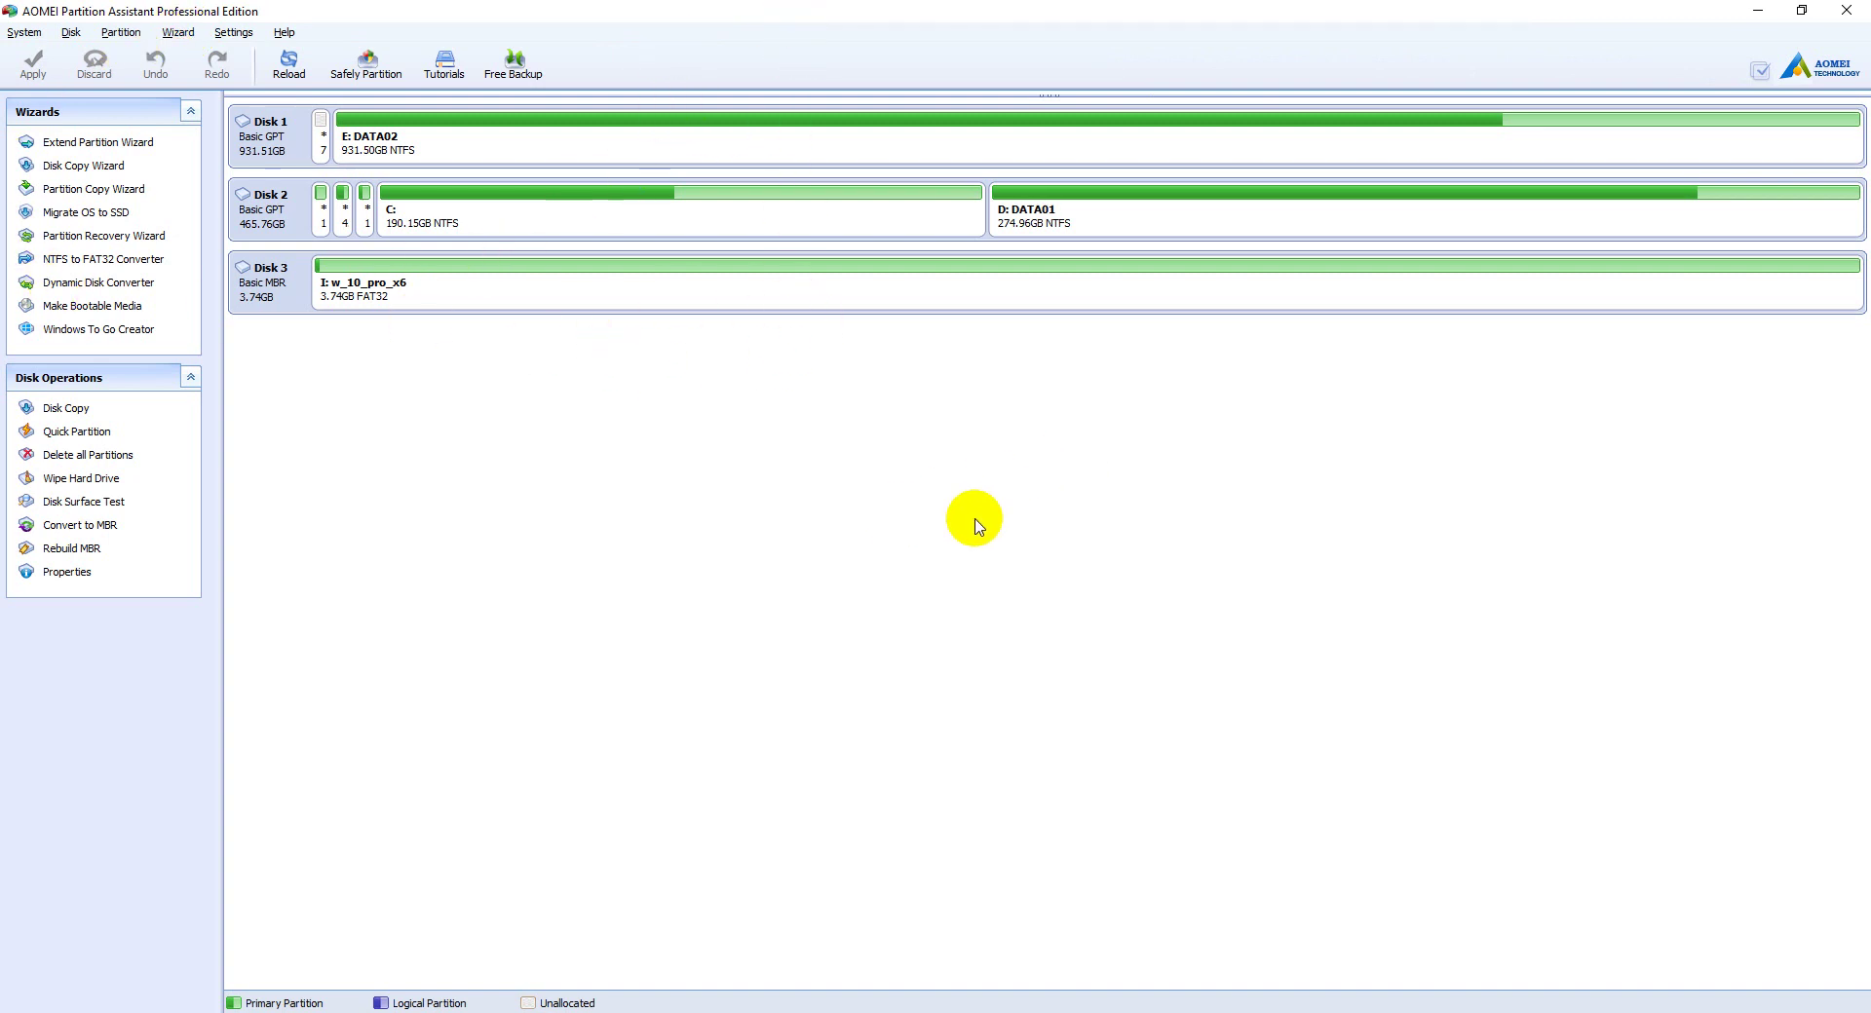
{"action": "left_click", "coordinate": [1779, 10]}
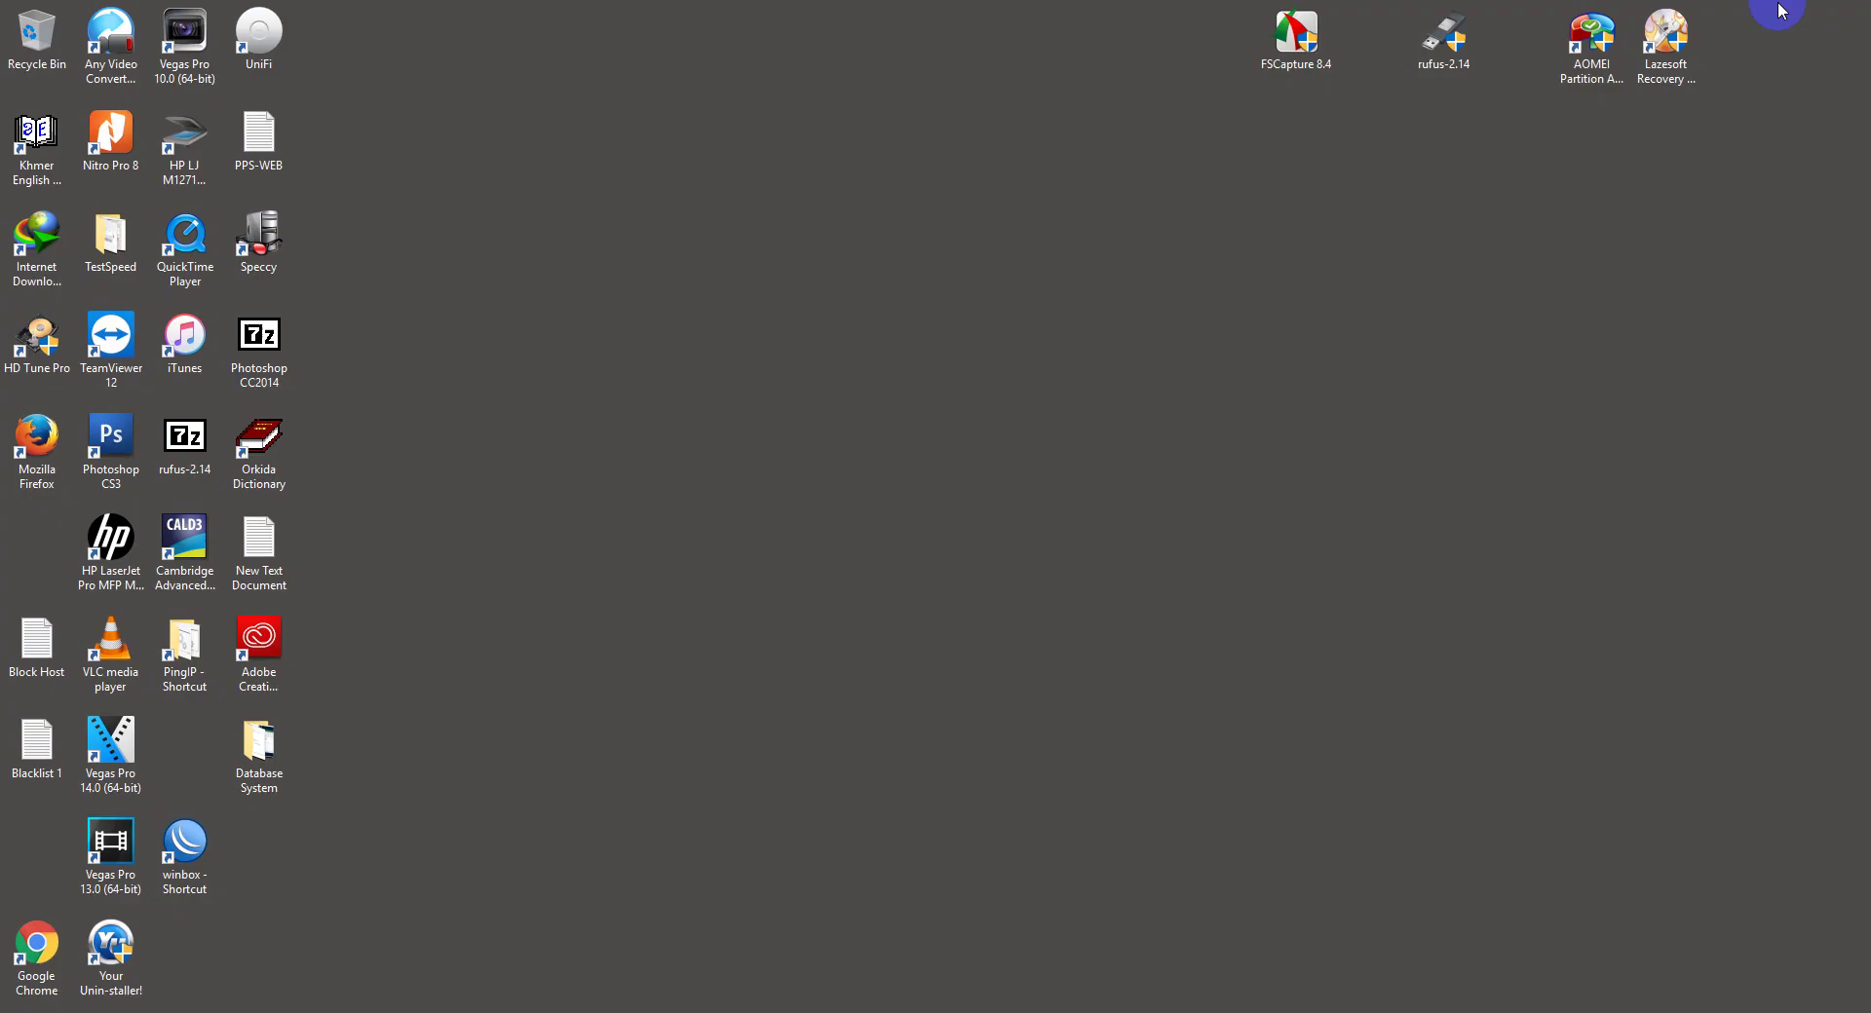
Step: Open Rufus 2.14 and review its partition scheme and target system type options, repositioning the window on the desktop
{"action": "double_click", "coordinate": [1432, 27]}
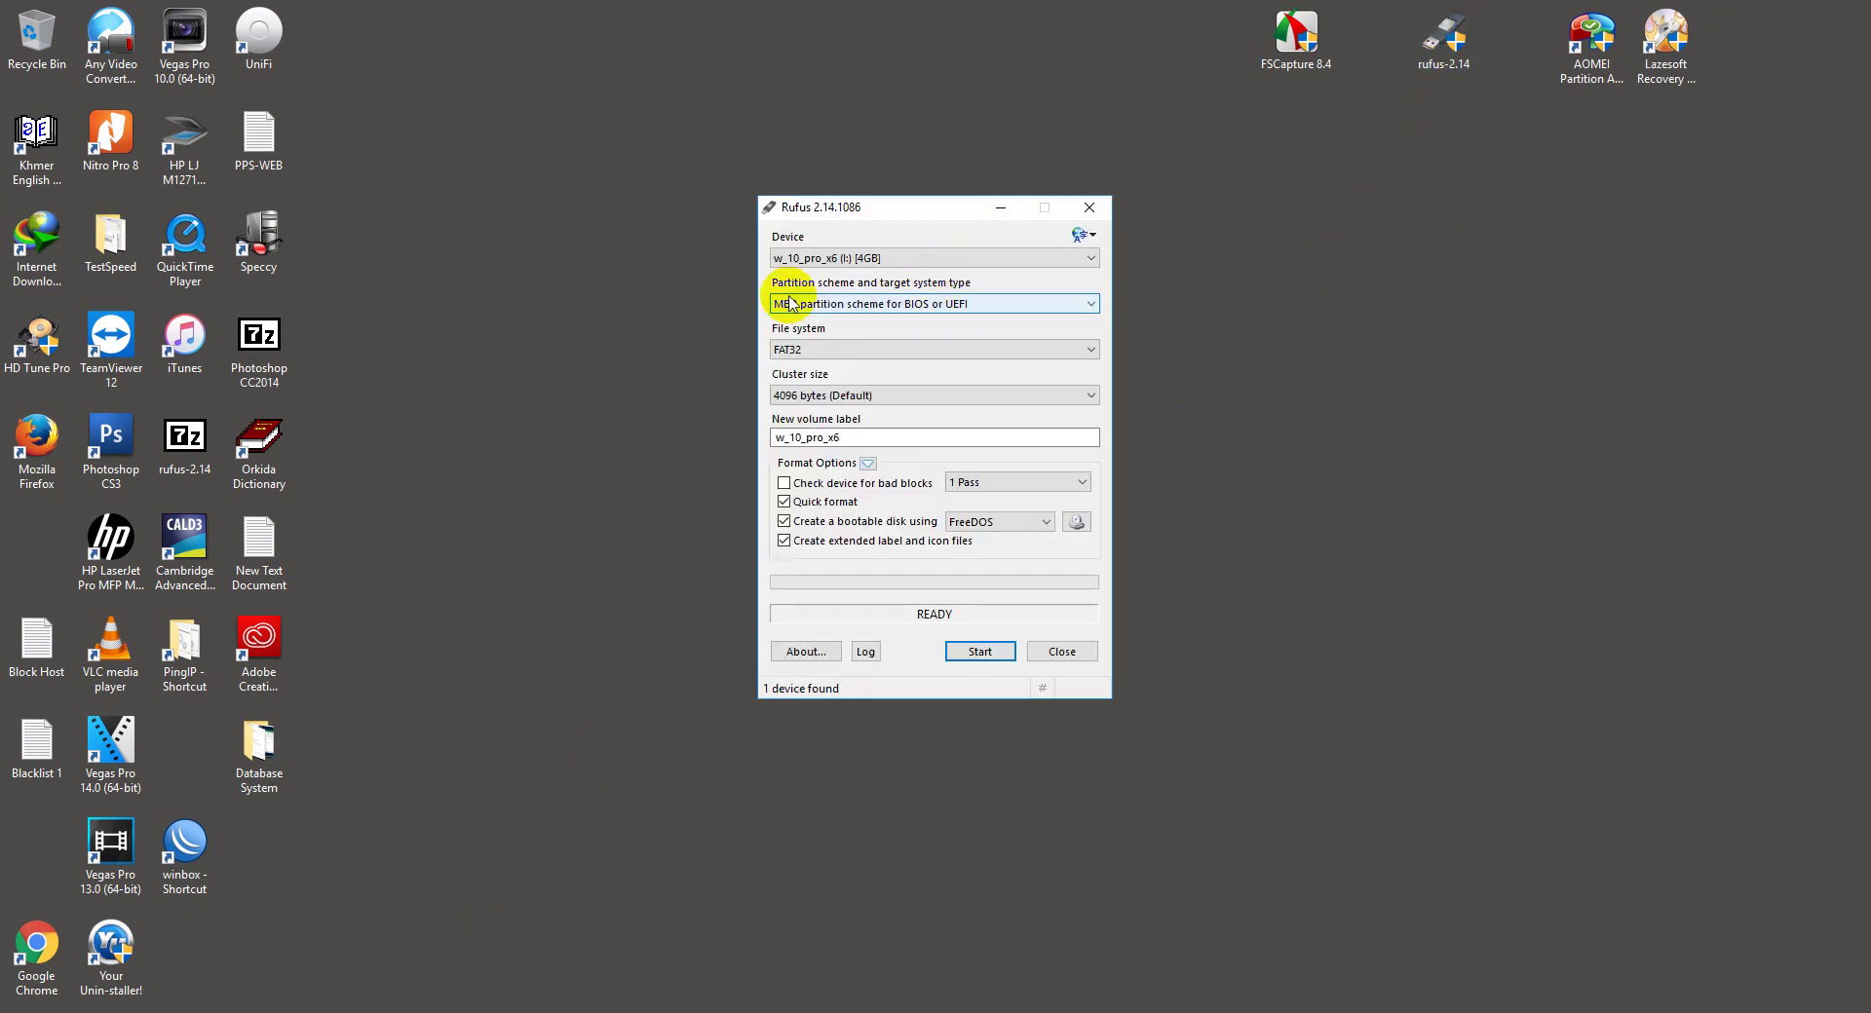
{"action": "left_click", "coordinate": [1075, 304]}
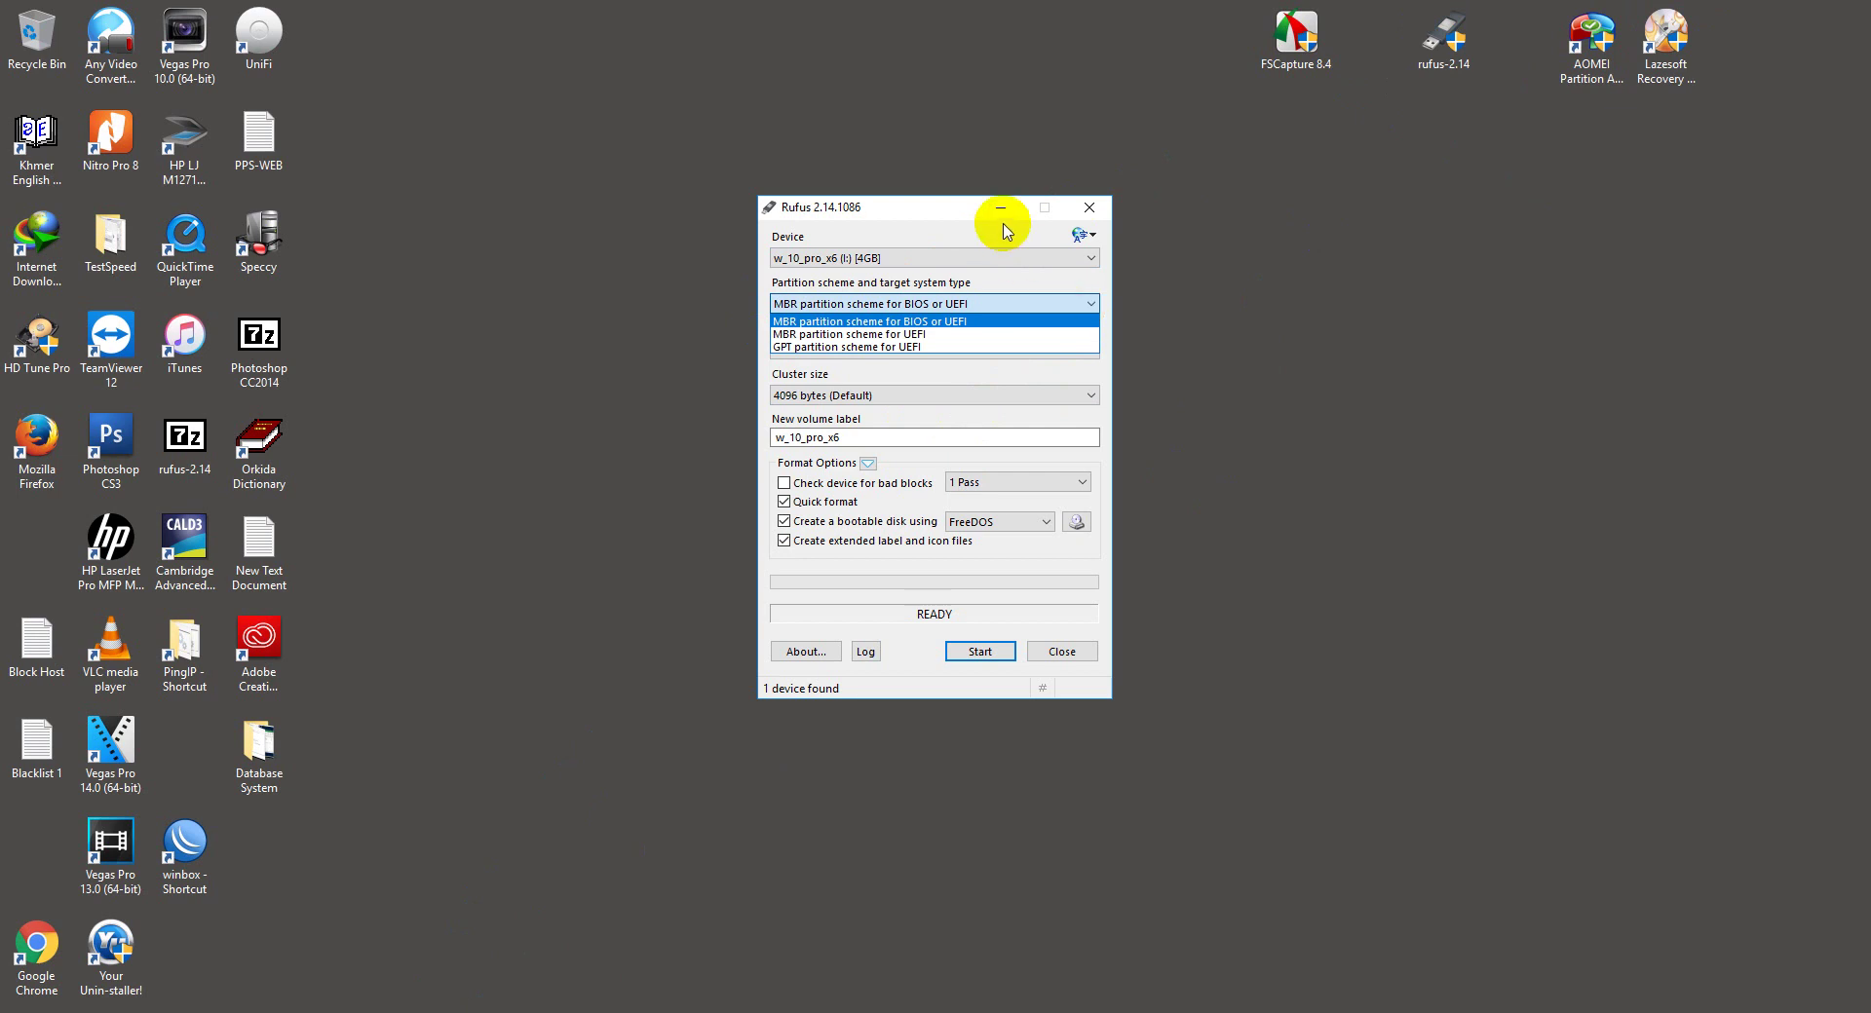
{"action": "left_click", "coordinate": [952, 208]}
{"action": "left_click_drag", "start_coordinate": [952, 207], "coordinate": [983, 126]}
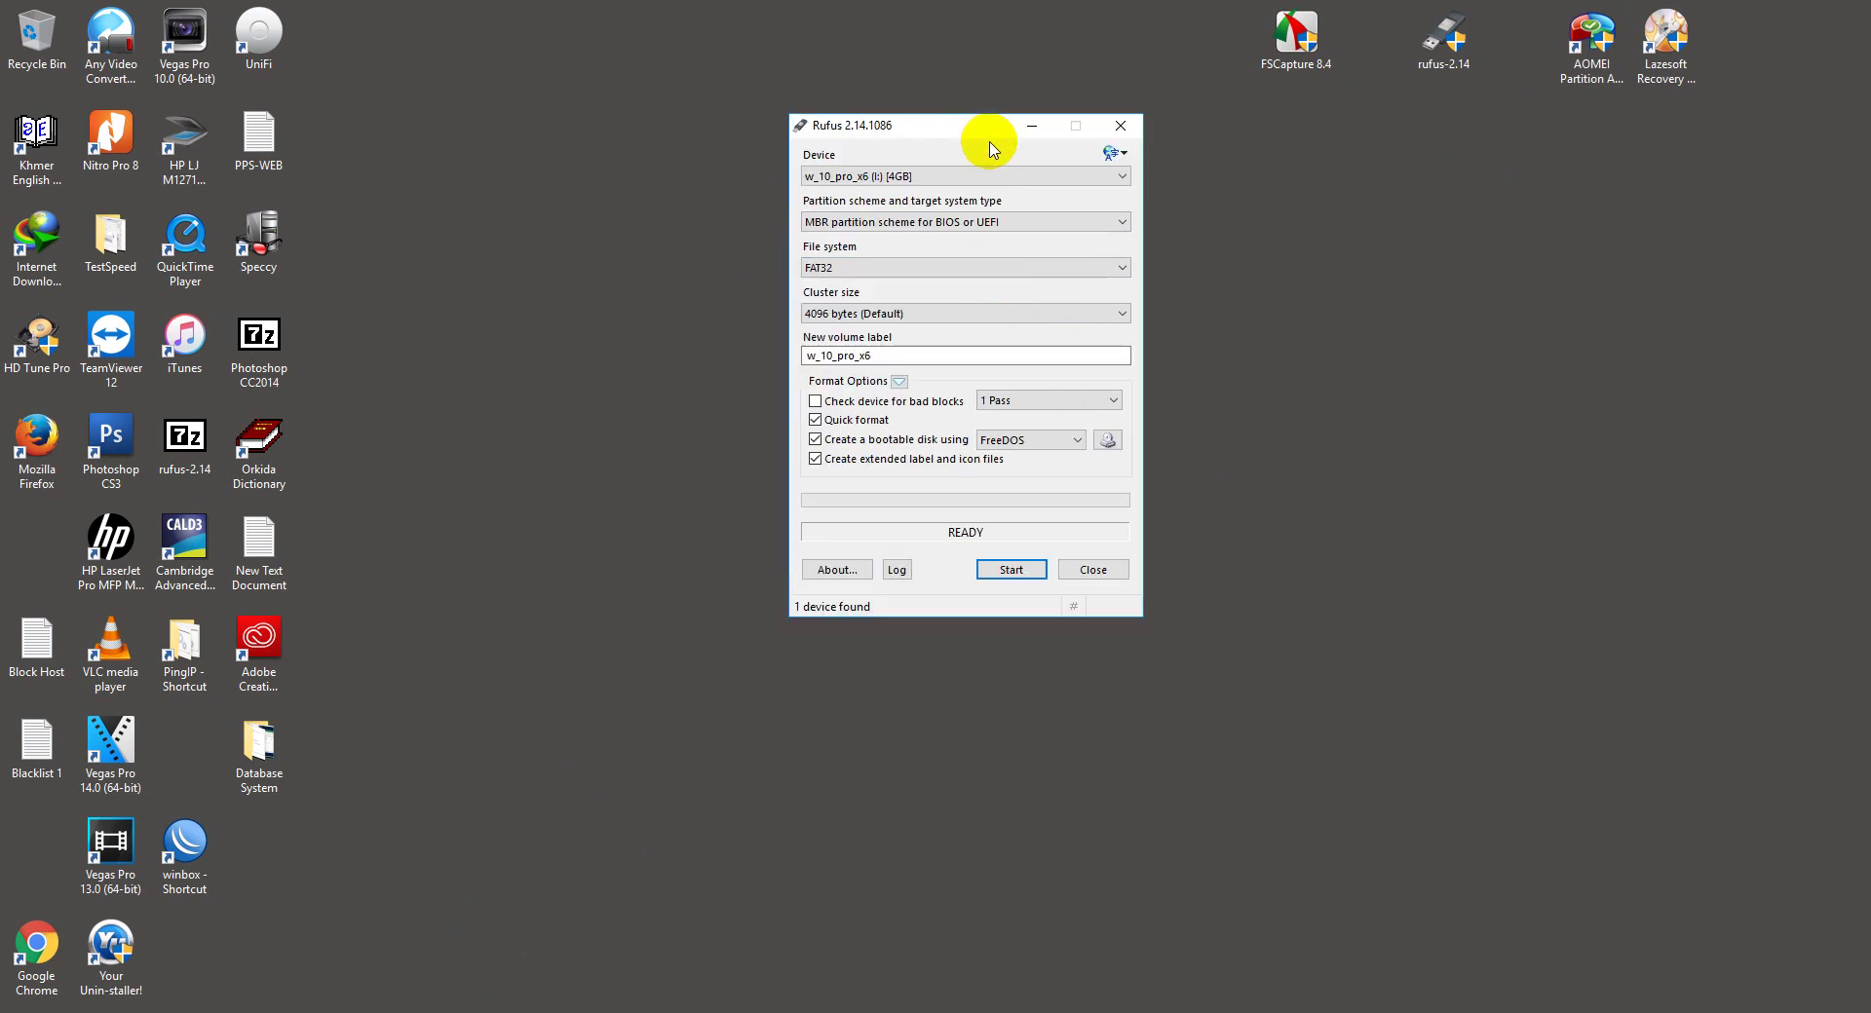
{"action": "left_click", "coordinate": [1079, 216]}
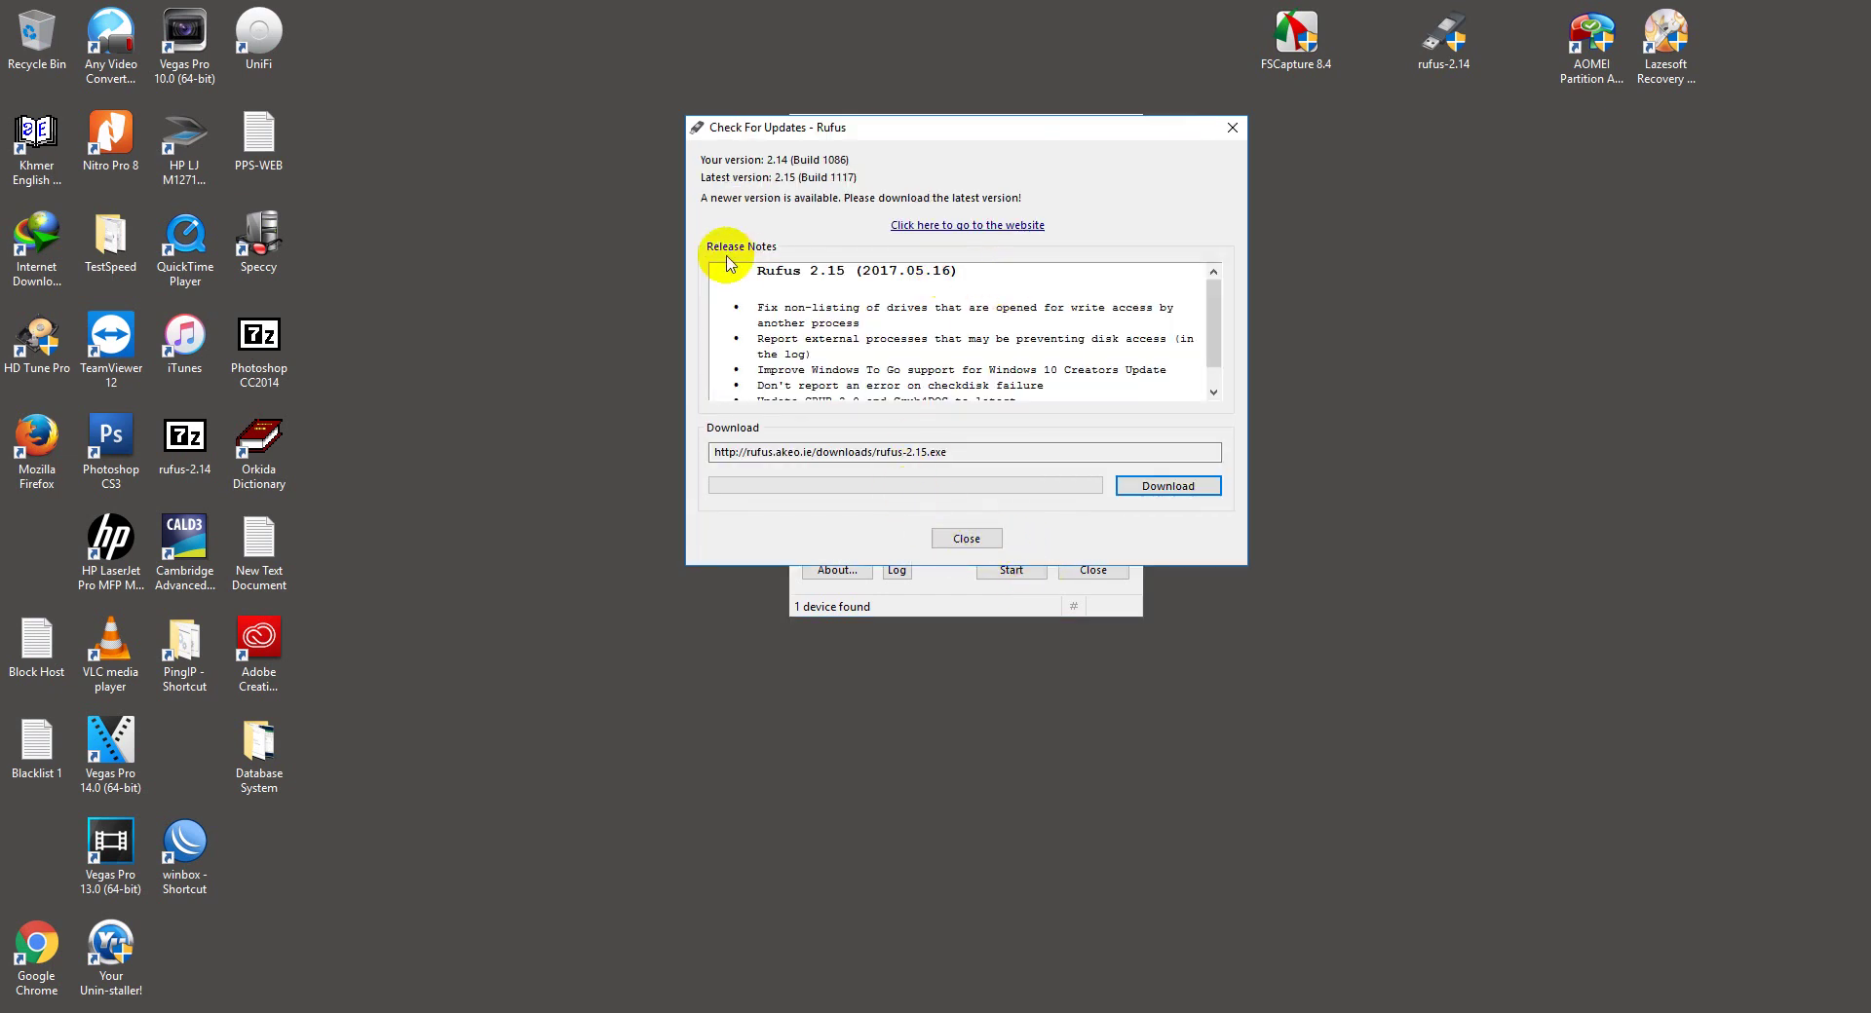
Step: Close the Rufus update notice and check the device selection
{"action": "left_click", "coordinate": [967, 540]}
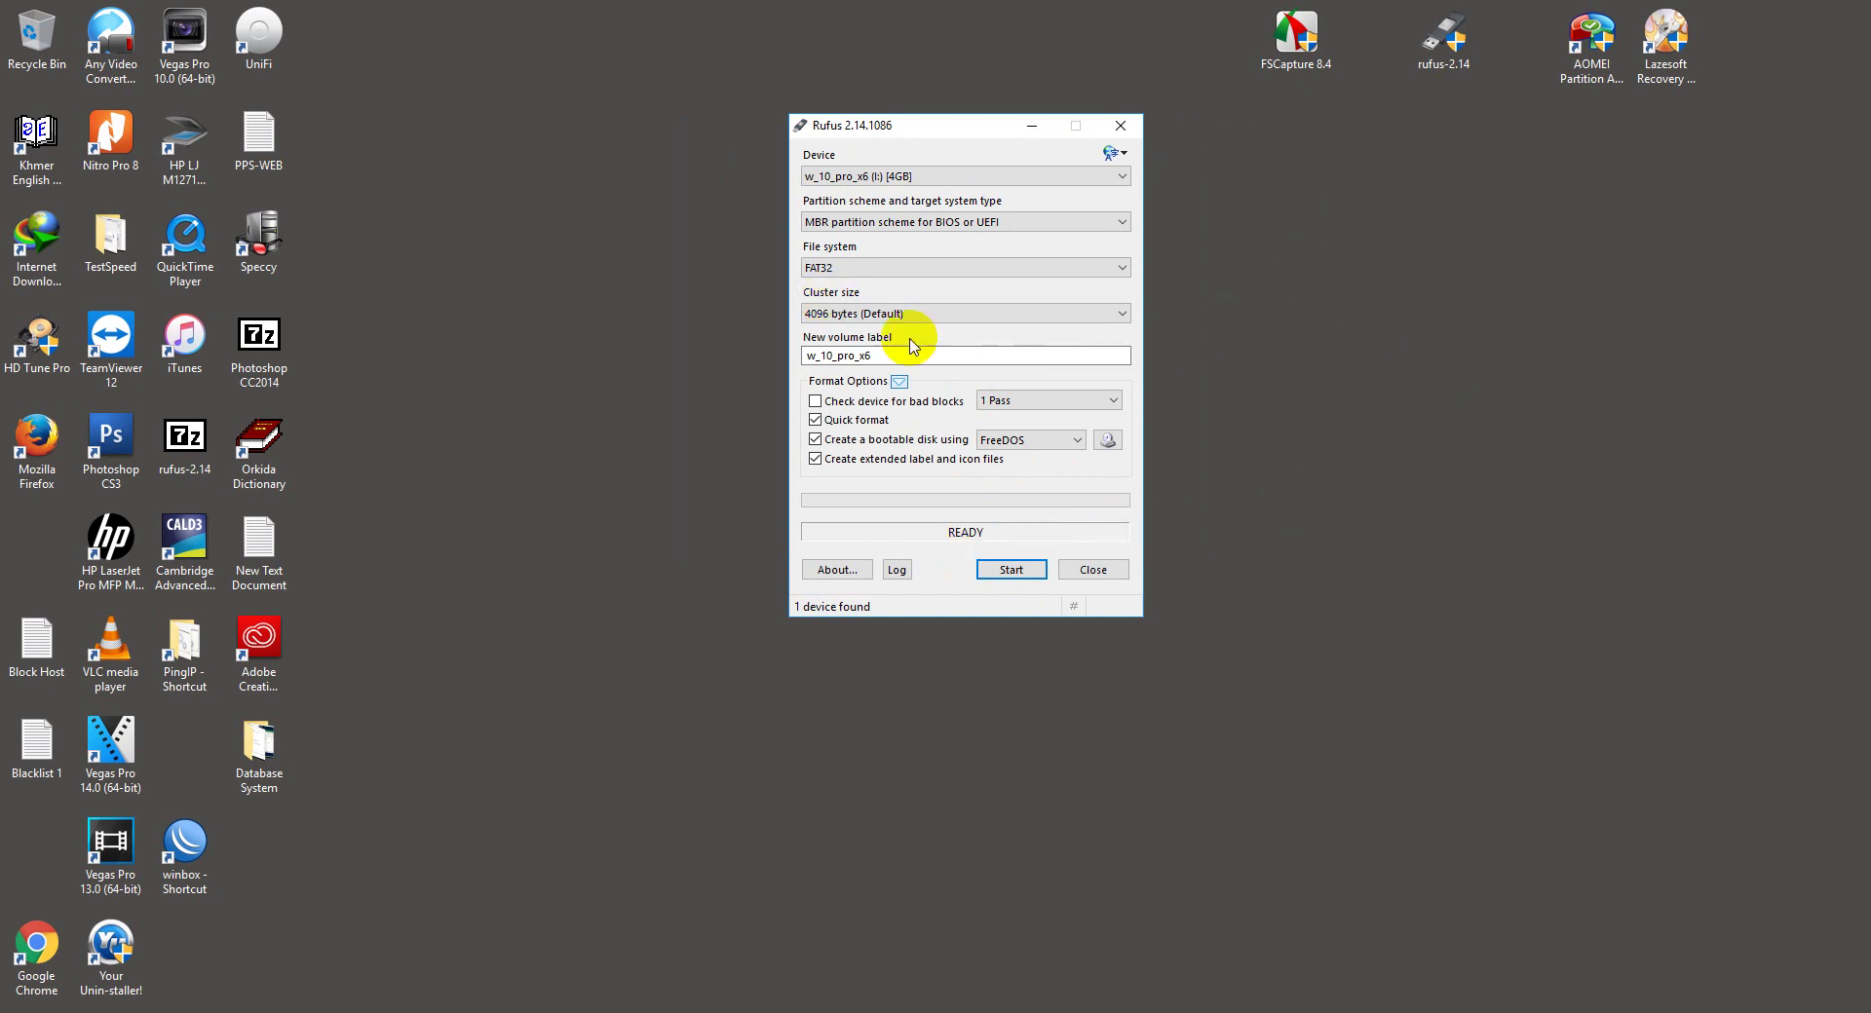
{"action": "left_click", "coordinate": [1101, 176]}
{"action": "left_click", "coordinate": [1100, 172]}
{"action": "left_click", "coordinate": [1098, 166]}
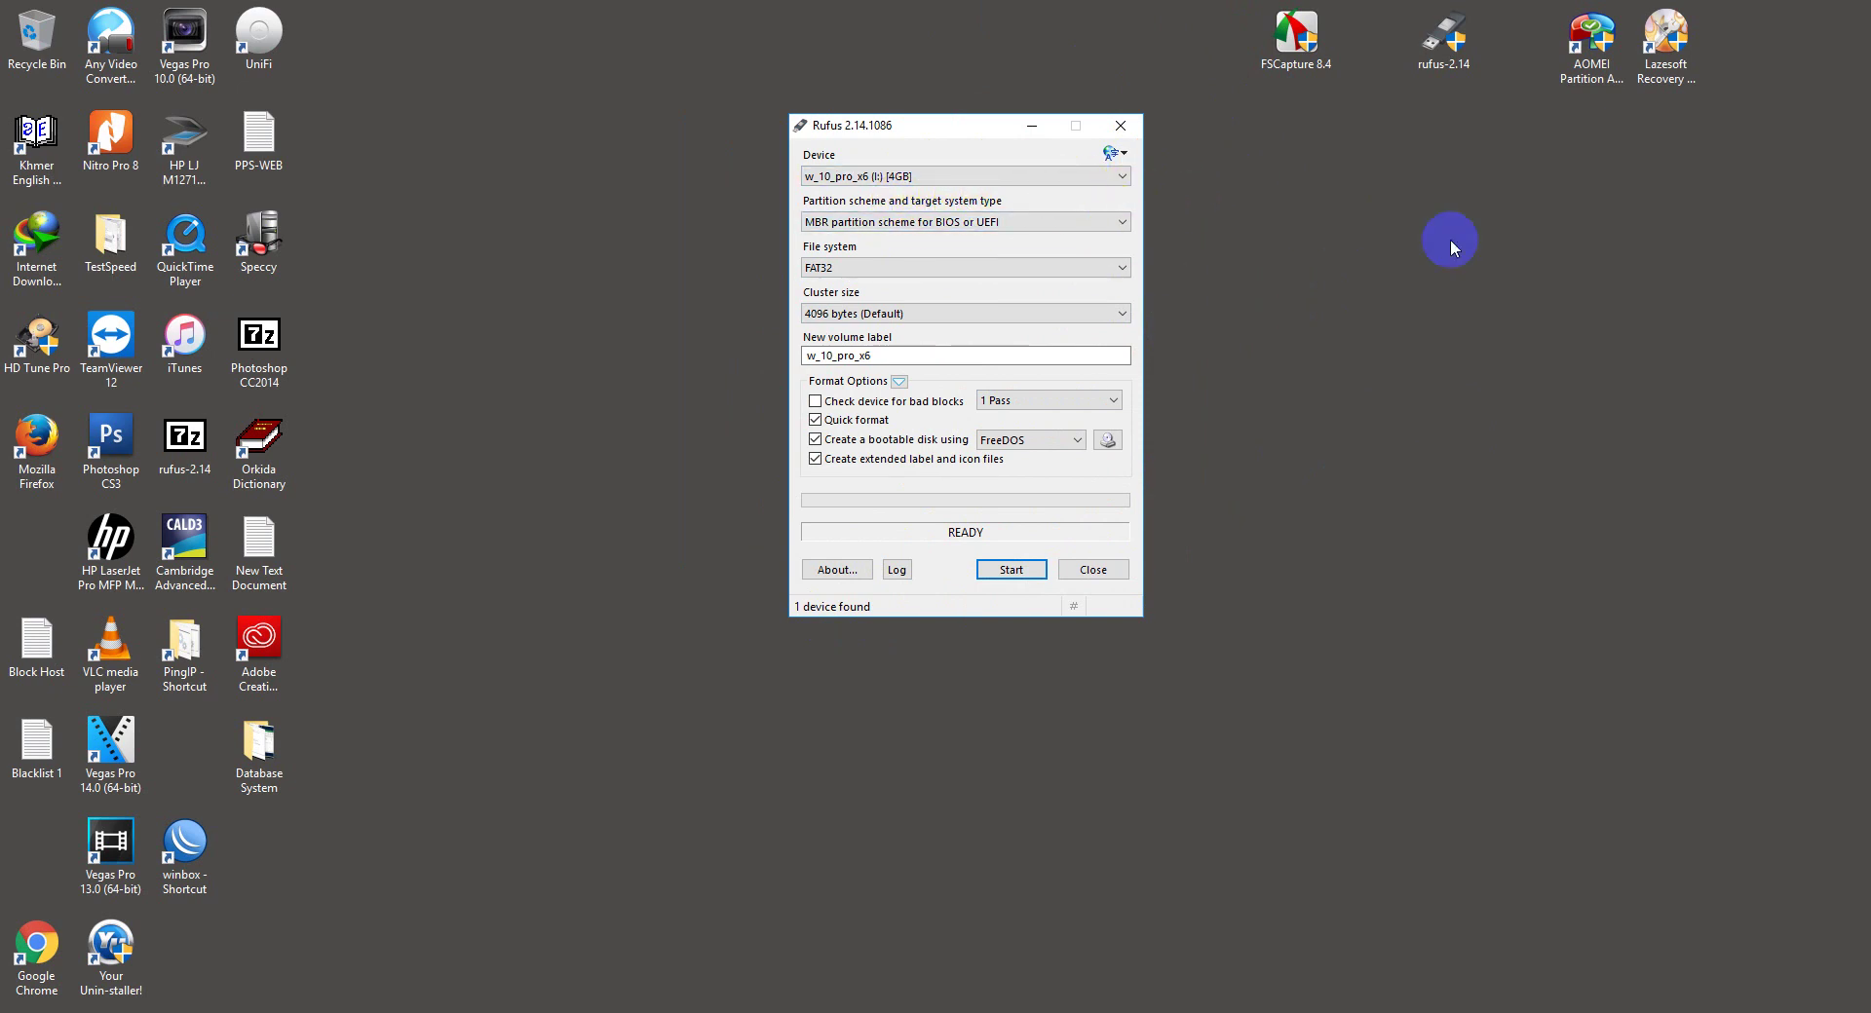
Step: Switch back to AOMEI Partition Assistant and start the Make Bootable Media Wizard, advancing to the media type choices
{"action": "left_click_drag", "start_coordinate": [1591, 44], "coordinate": [1512, 135]}
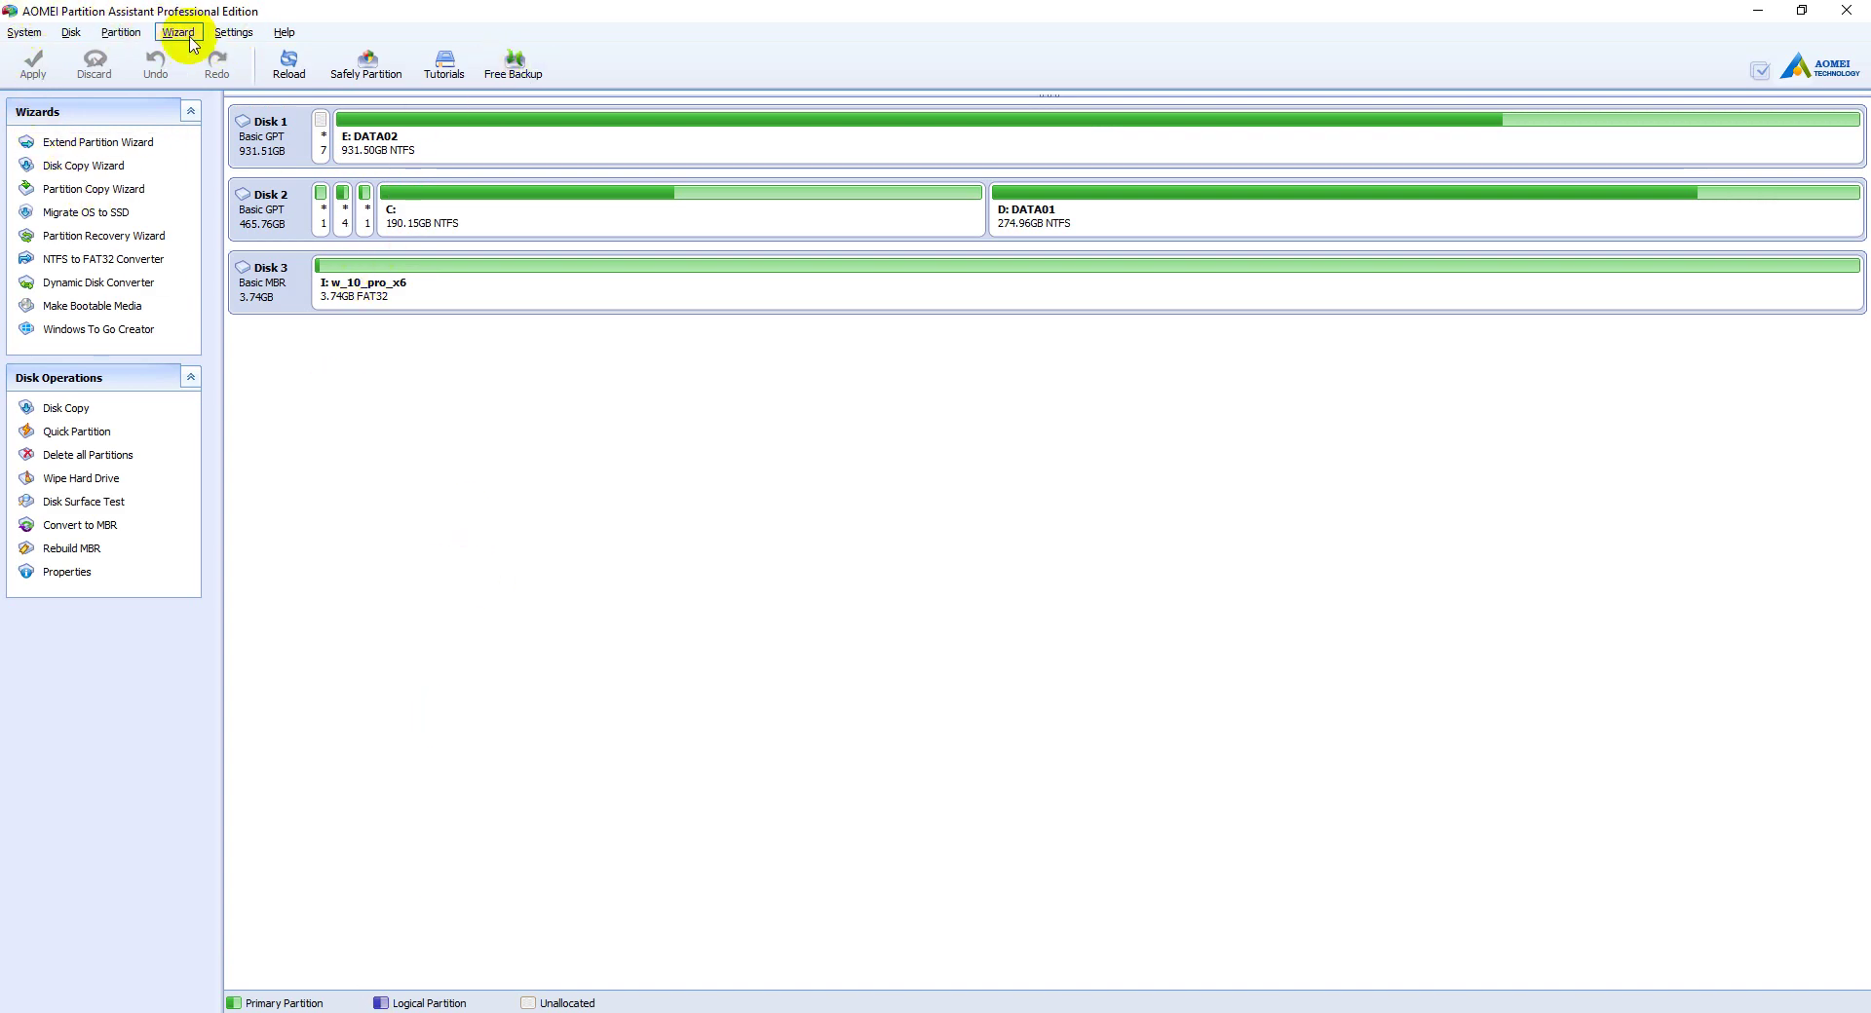
{"action": "left_click", "coordinate": [151, 39]}
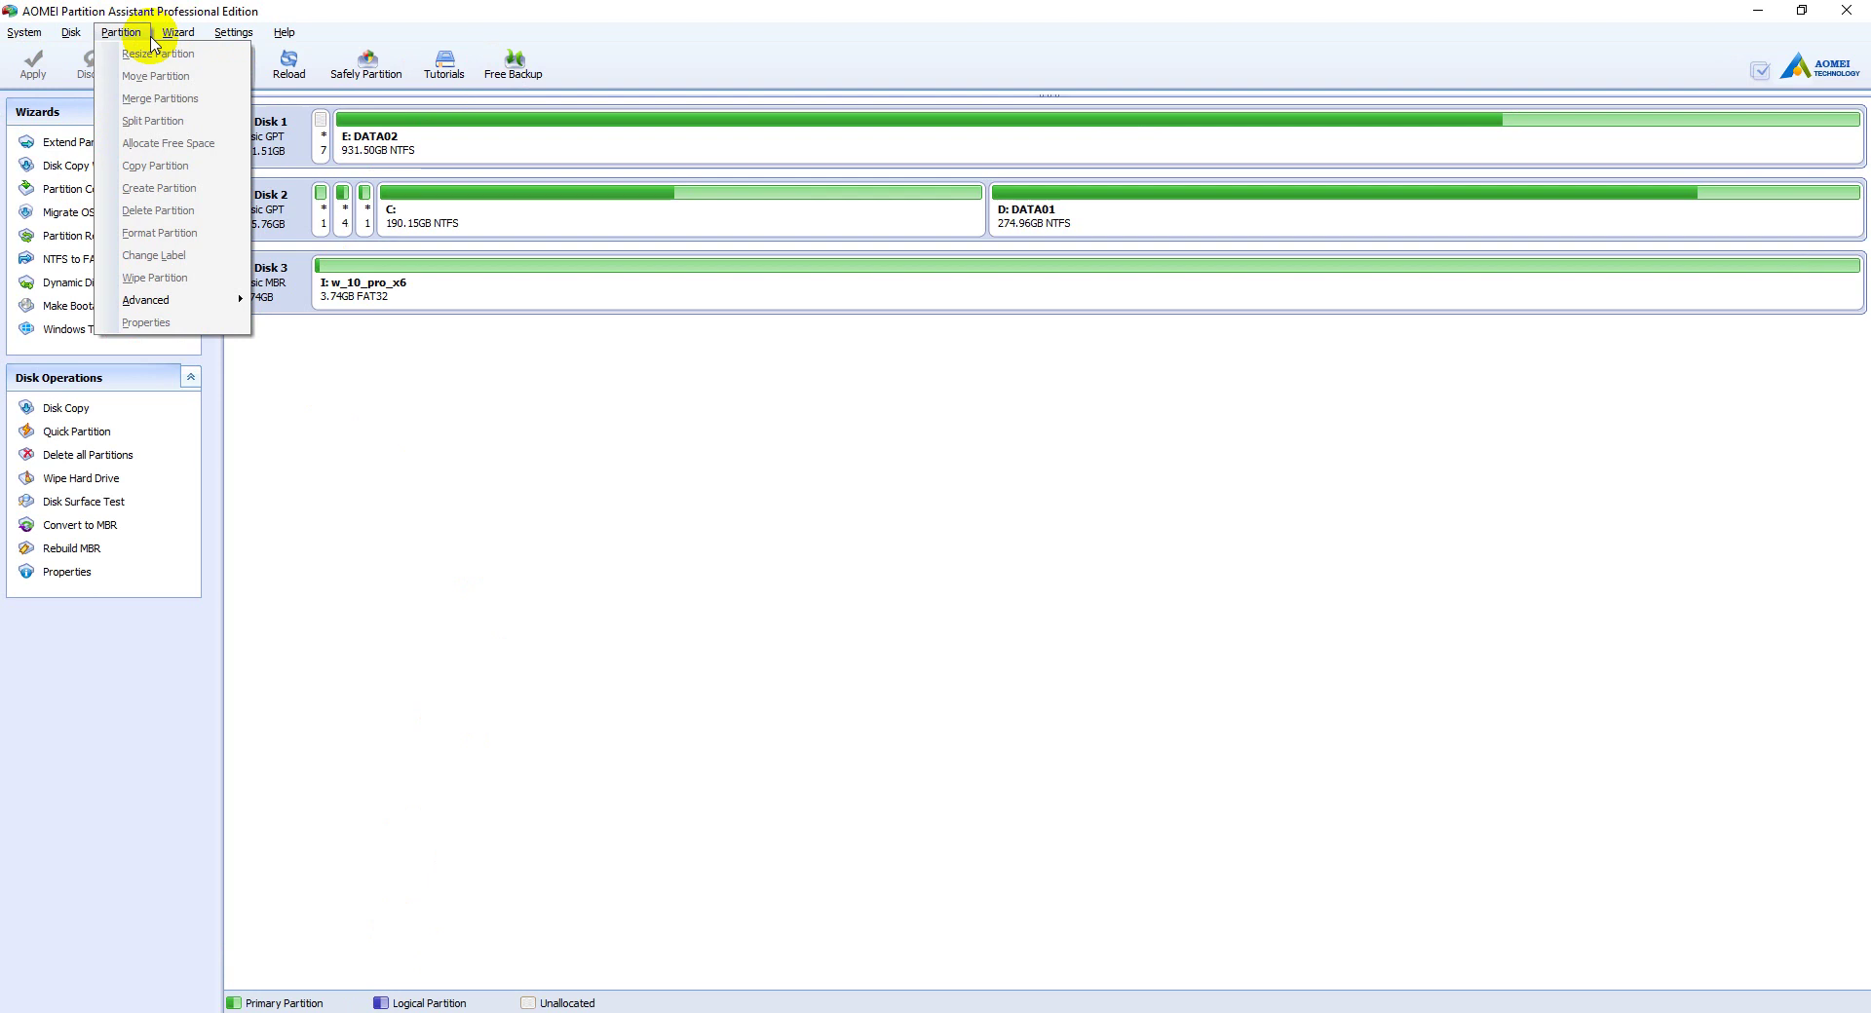
{"action": "mouse_move", "coordinate": [182, 41]}
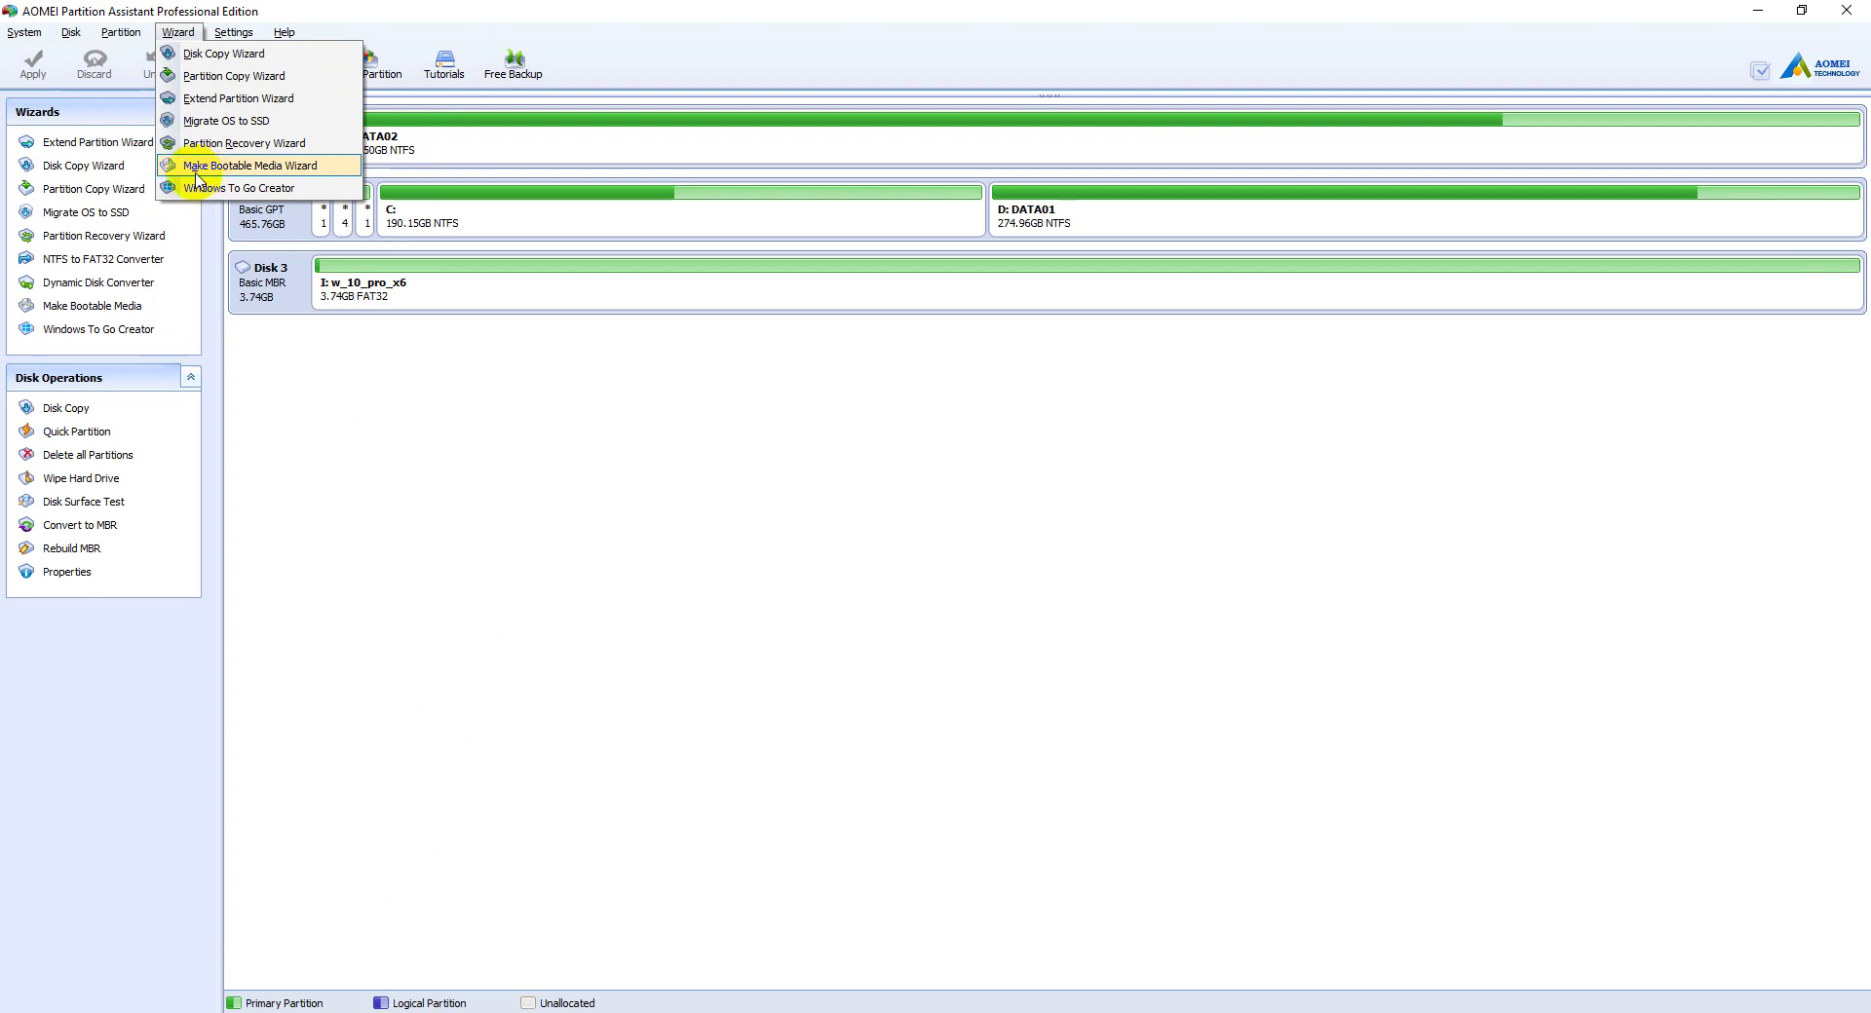
{"action": "left_click", "coordinate": [302, 175]}
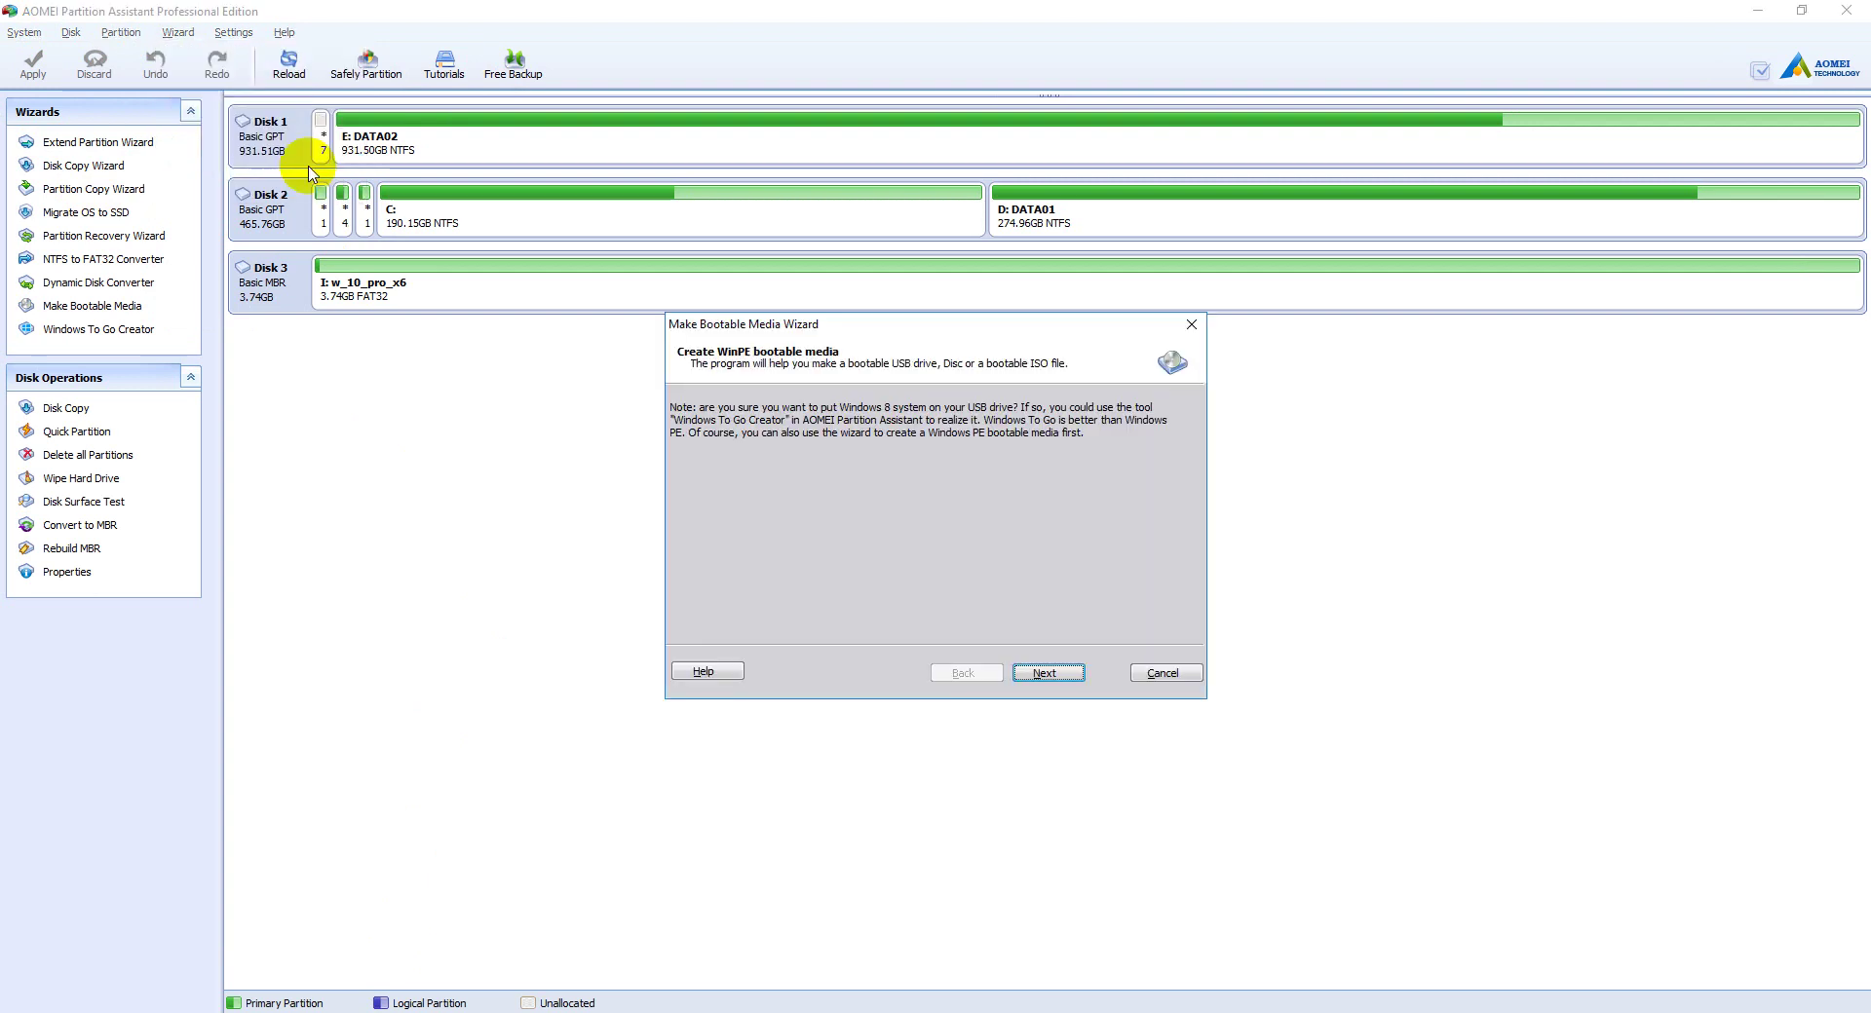
{"action": "left_click", "coordinate": [1051, 672]}
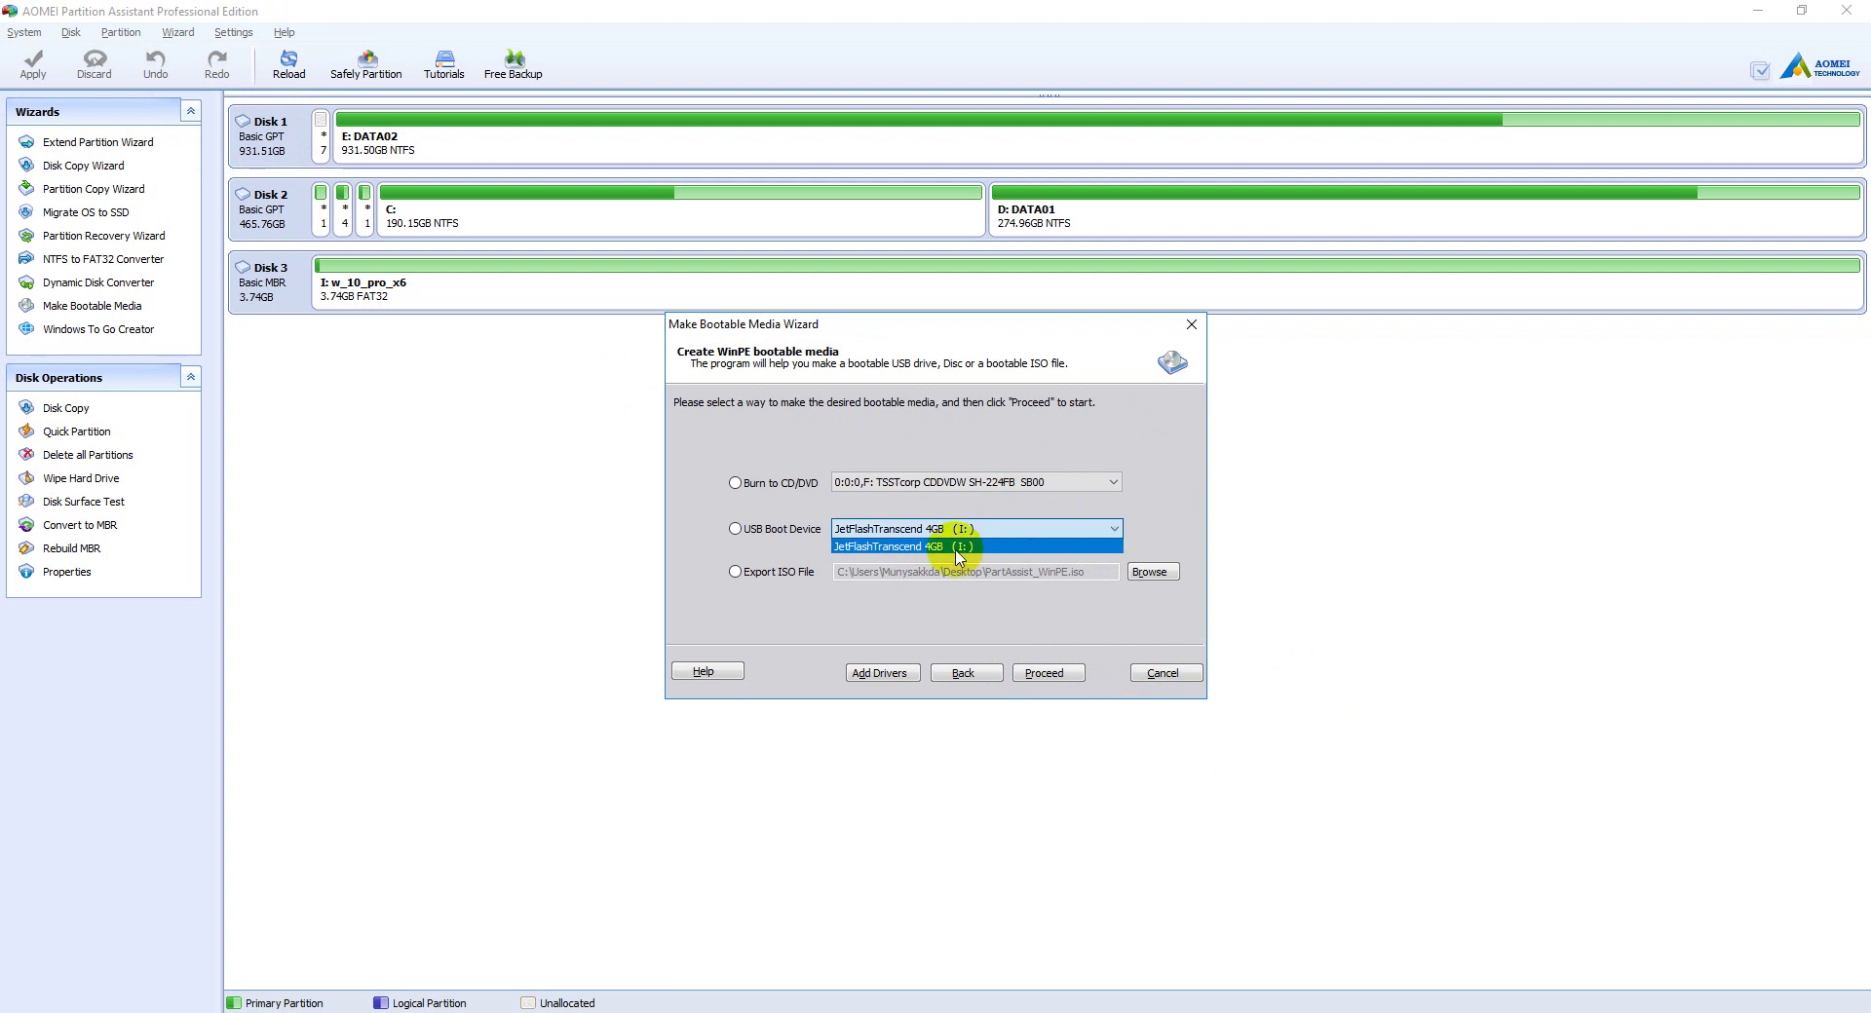
Step: Choose USB Boot Device as the media type, with JetFlashTranscend 4GB (I:) as the target
{"action": "left_click", "coordinate": [736, 529]}
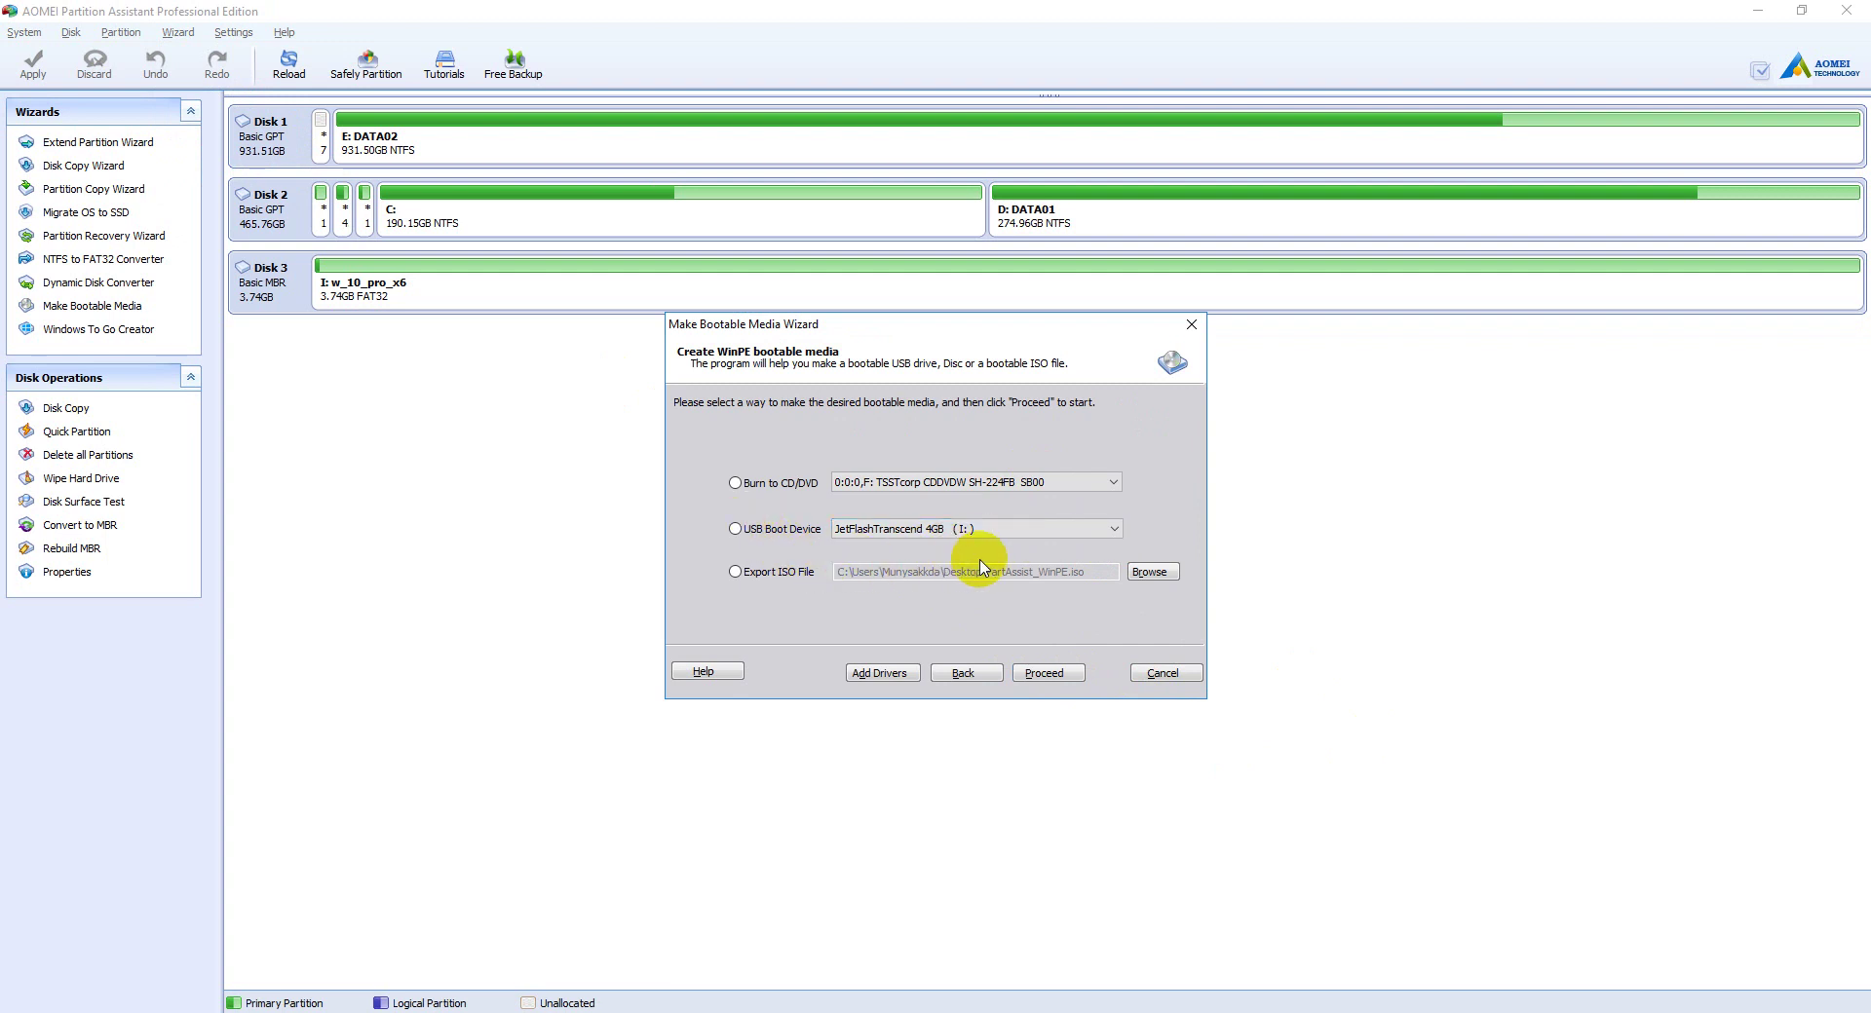
{"action": "left_click", "coordinate": [736, 529]}
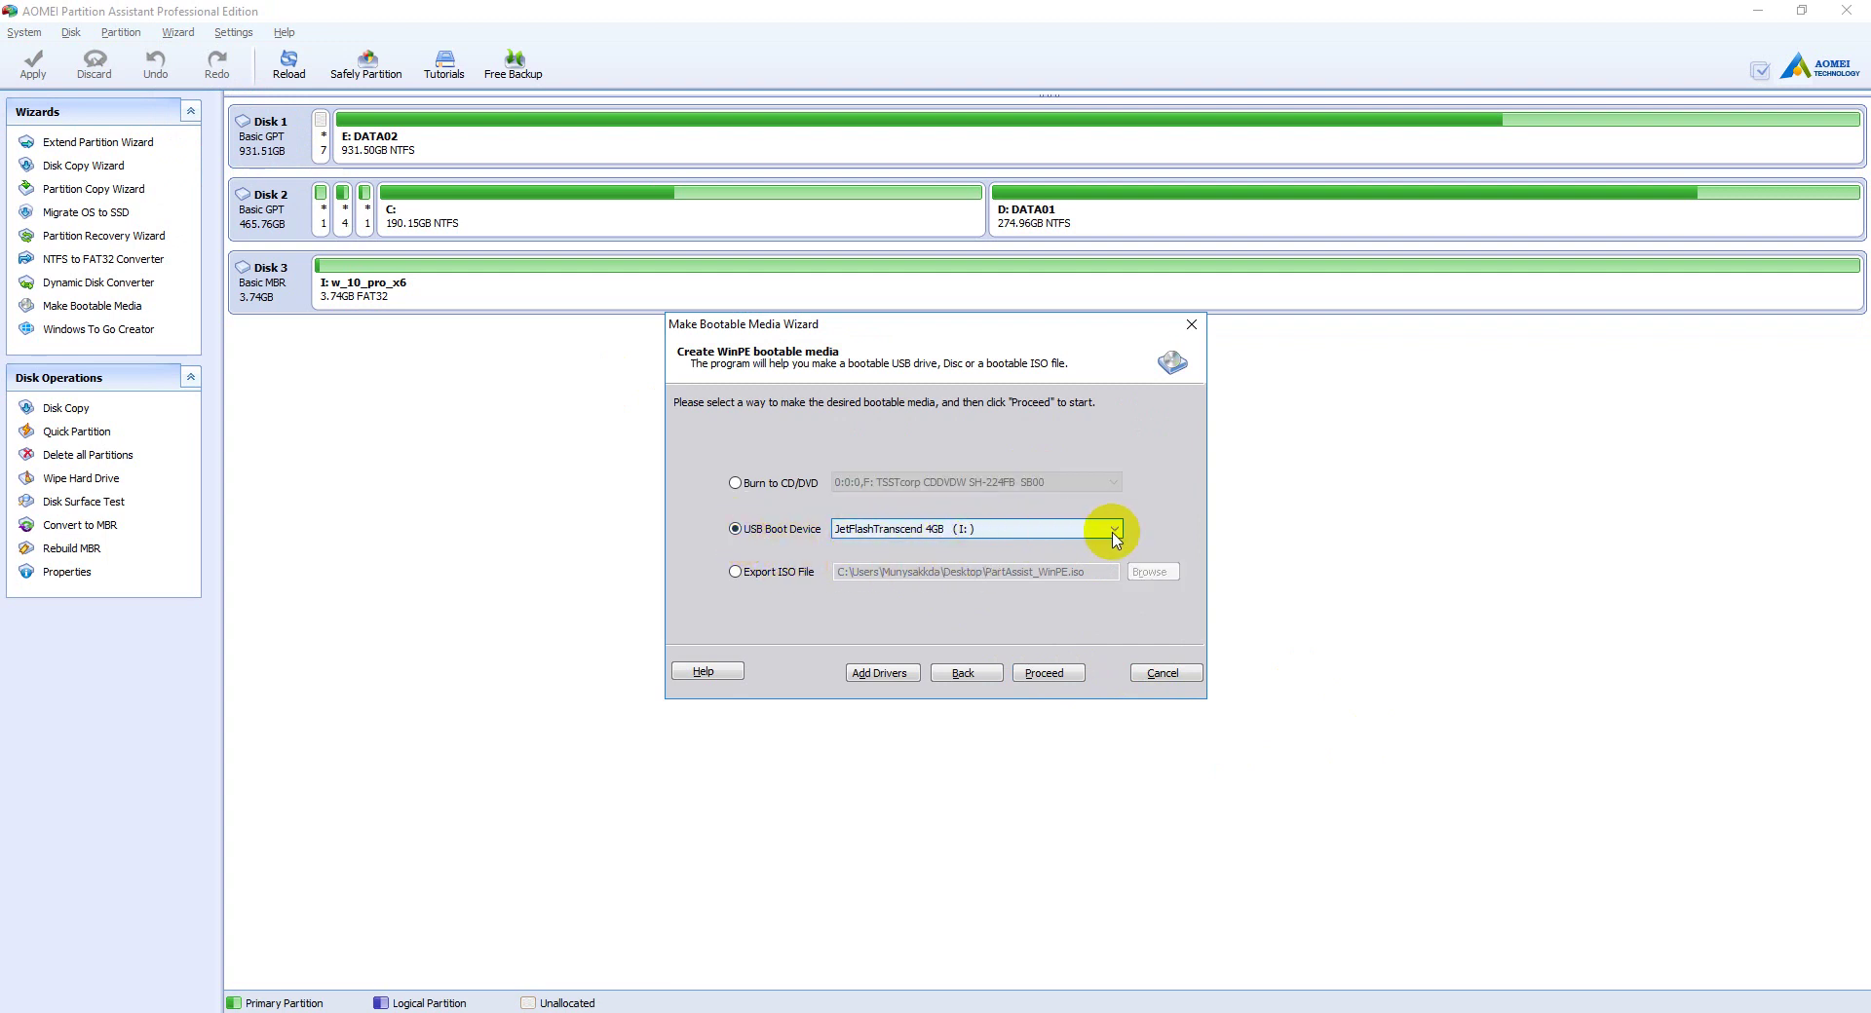
{"action": "left_click", "coordinate": [736, 572]}
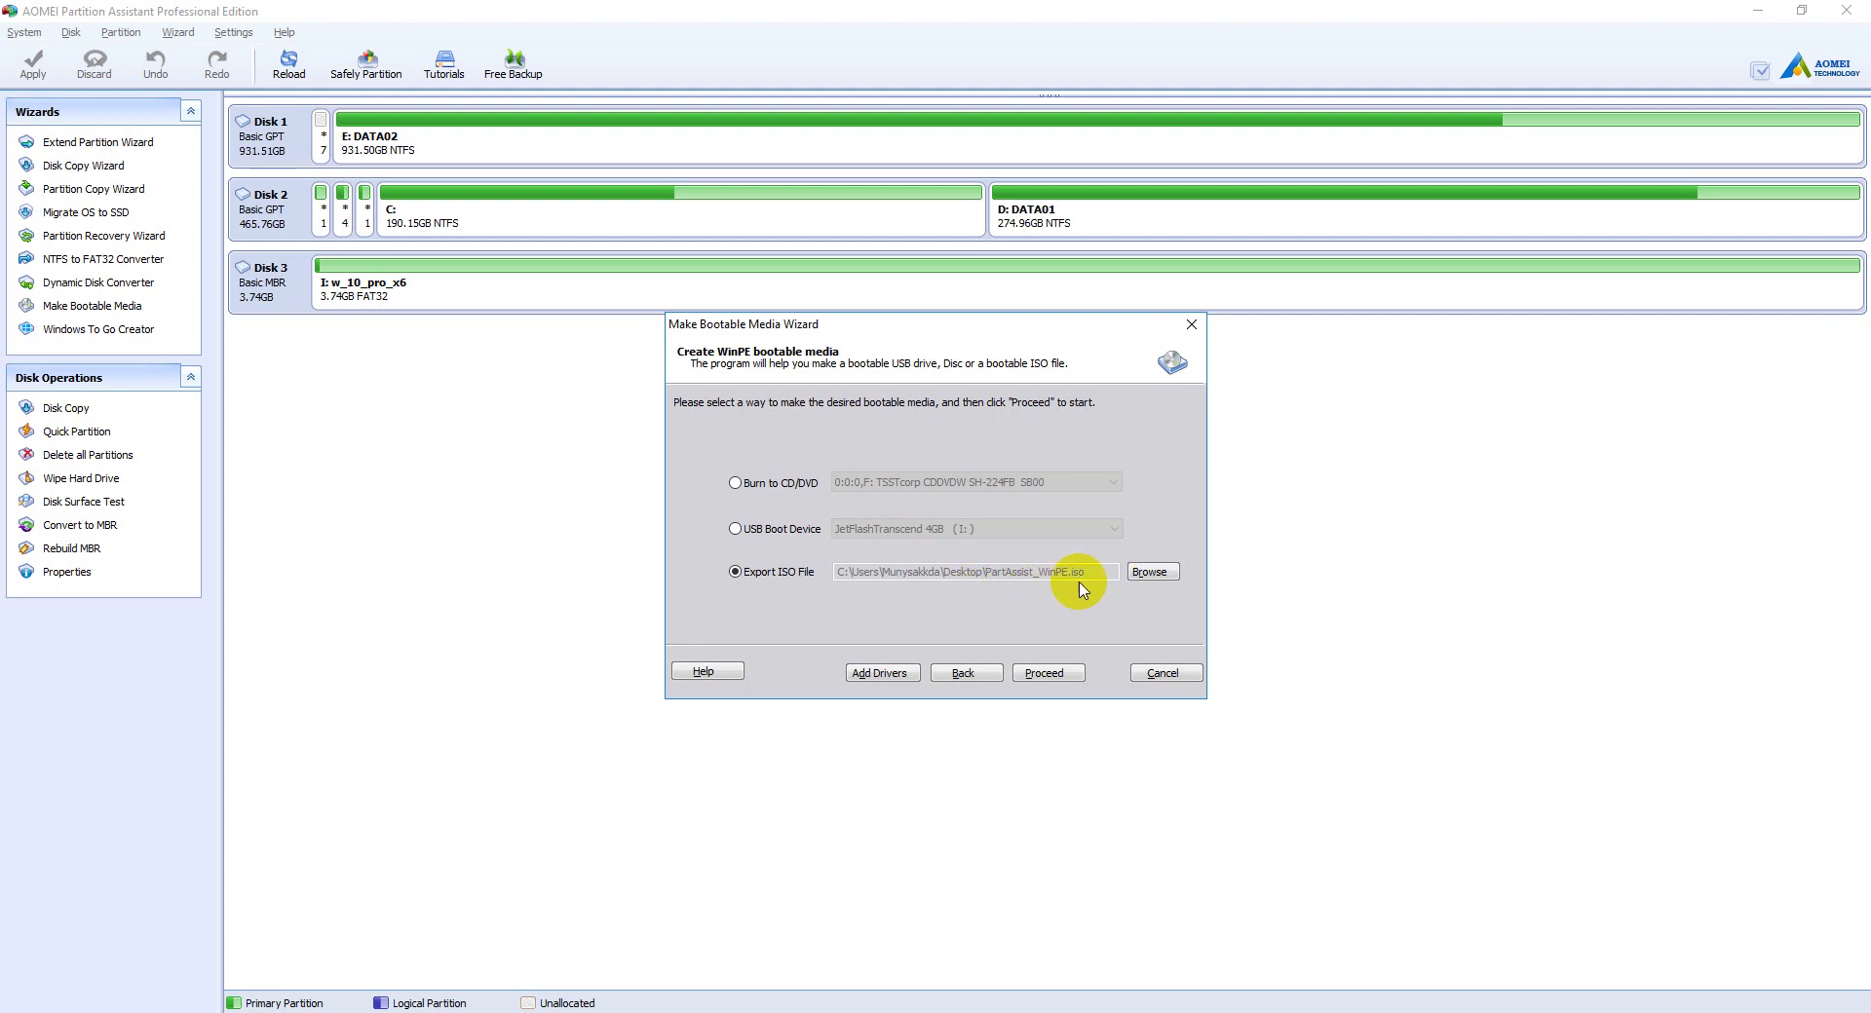
{"action": "left_click", "coordinate": [736, 529]}
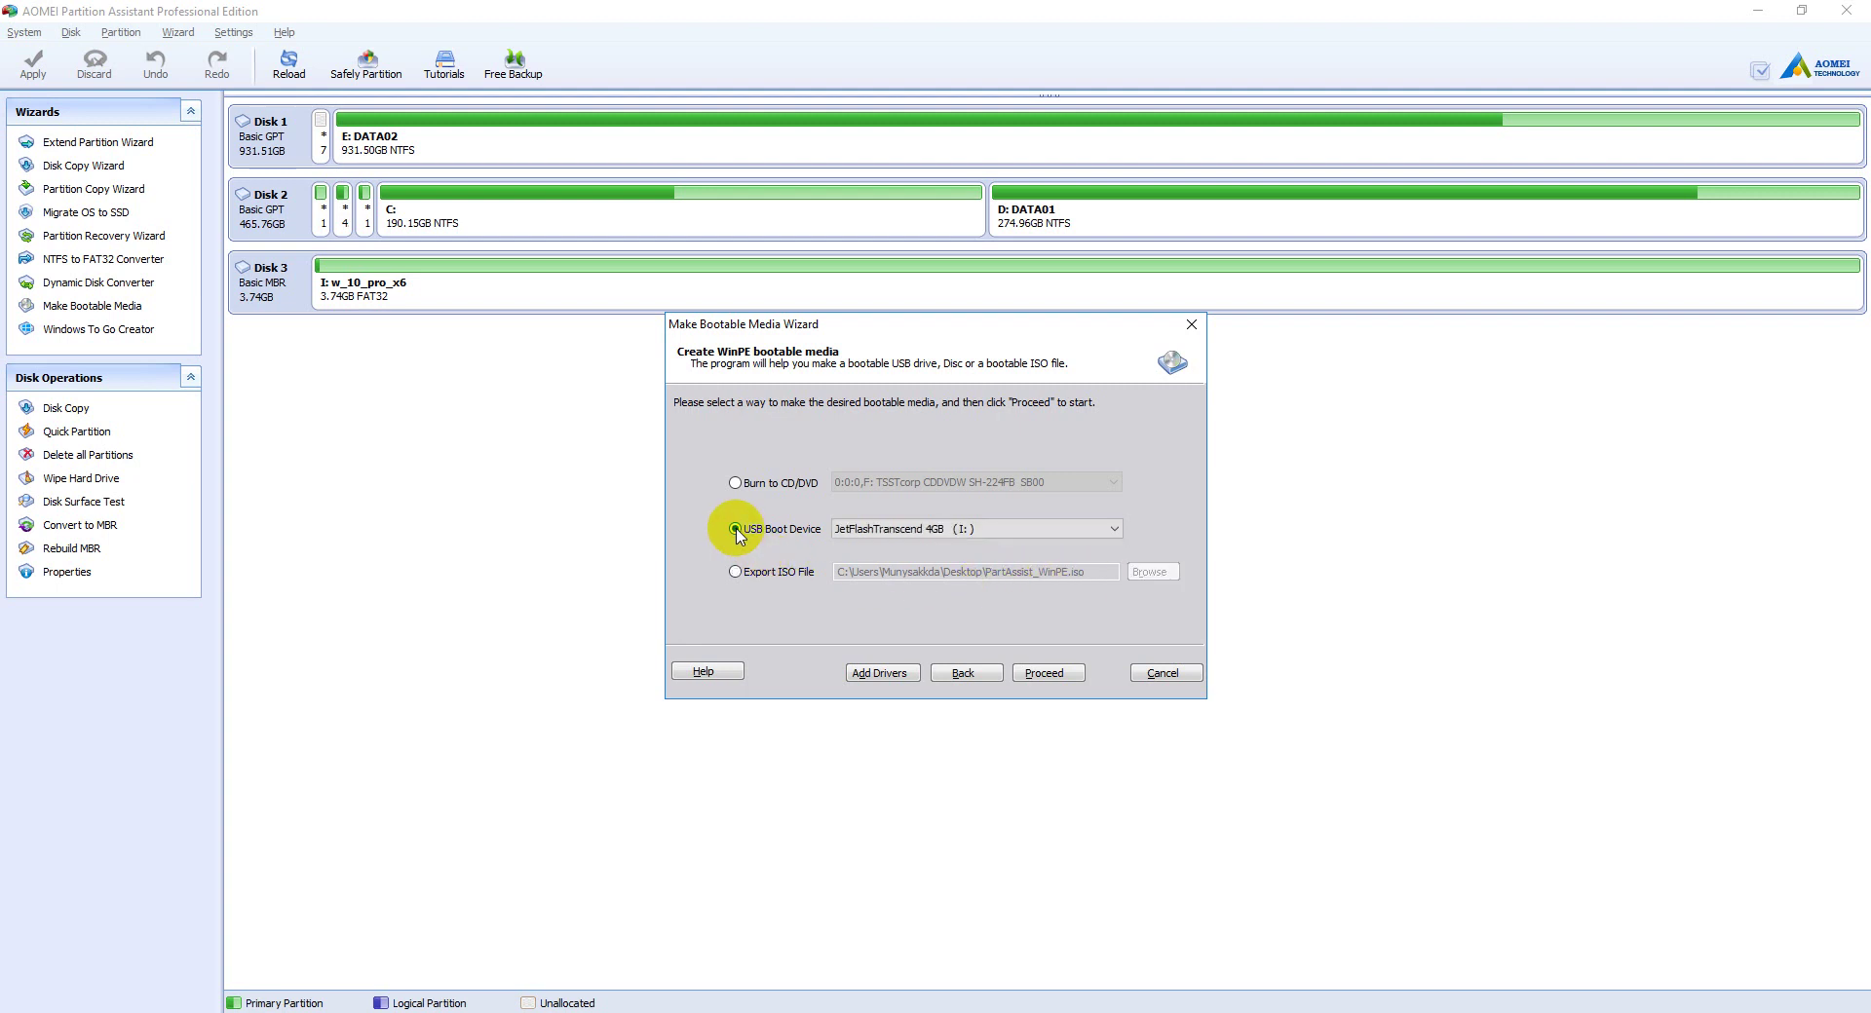
{"action": "left_click", "coordinate": [1080, 531]}
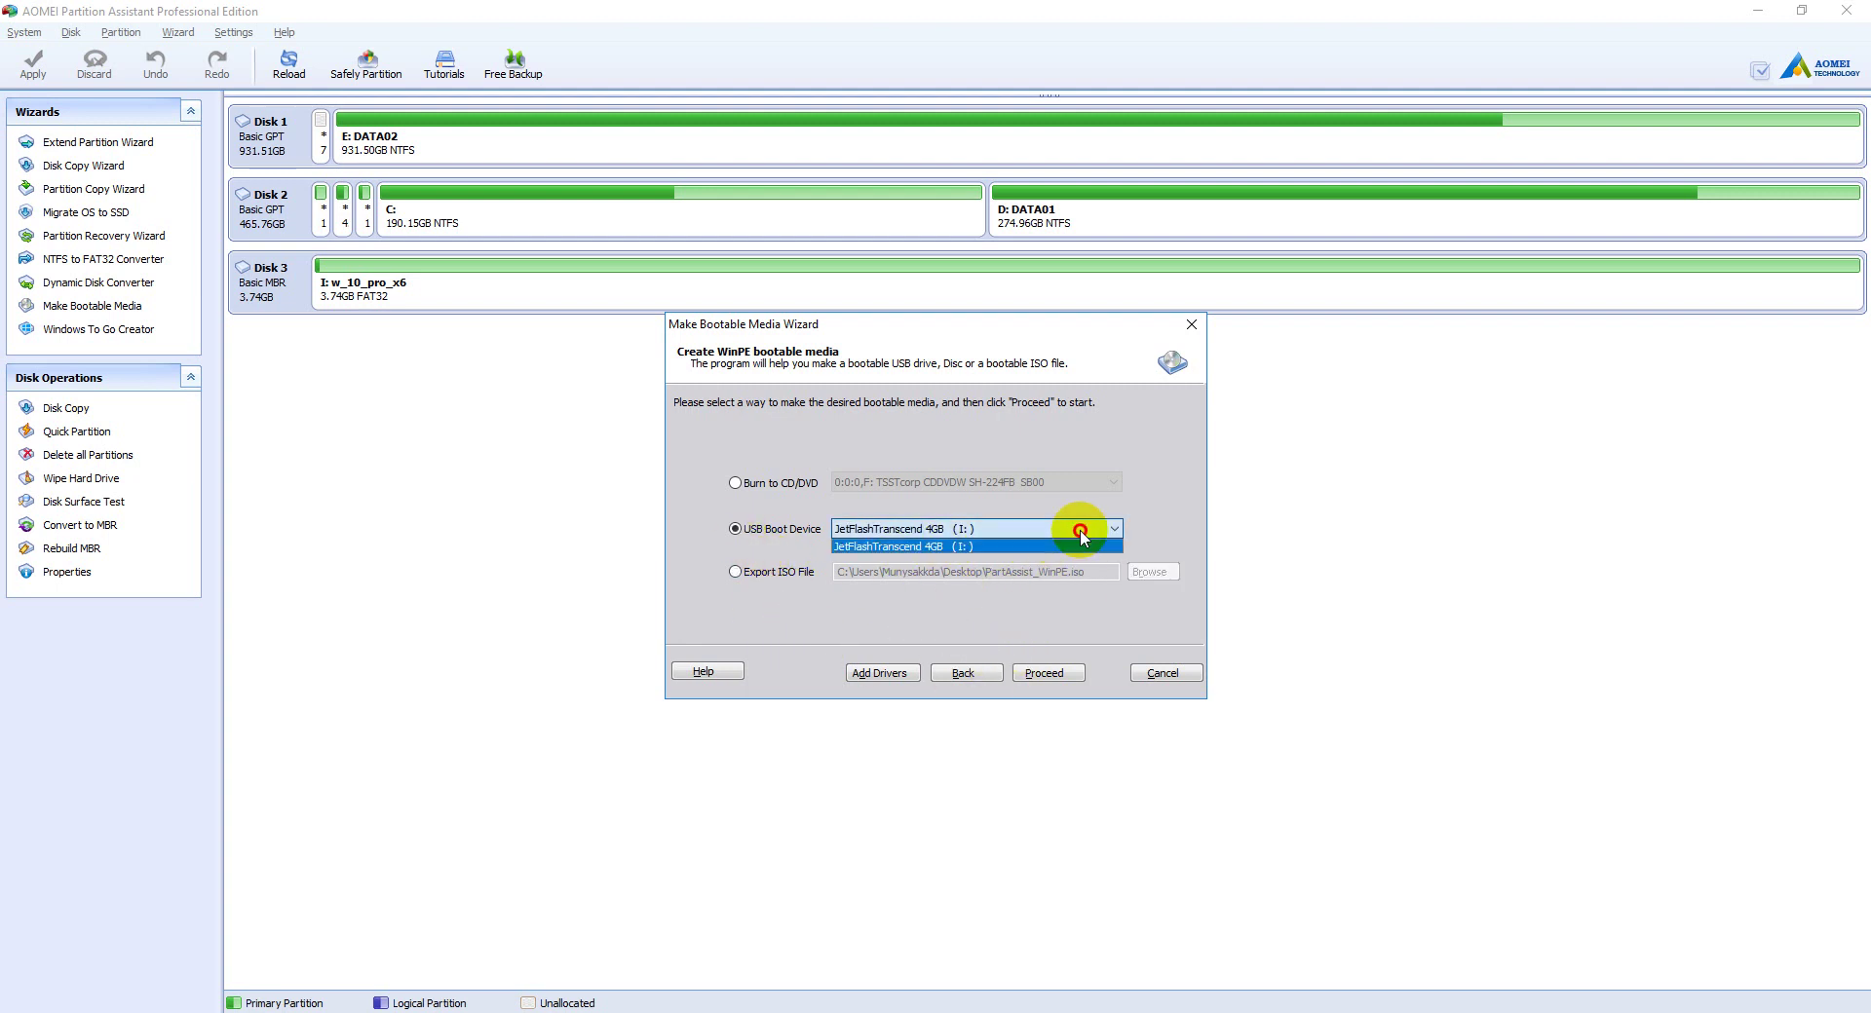
{"action": "left_click", "coordinate": [1080, 546]}
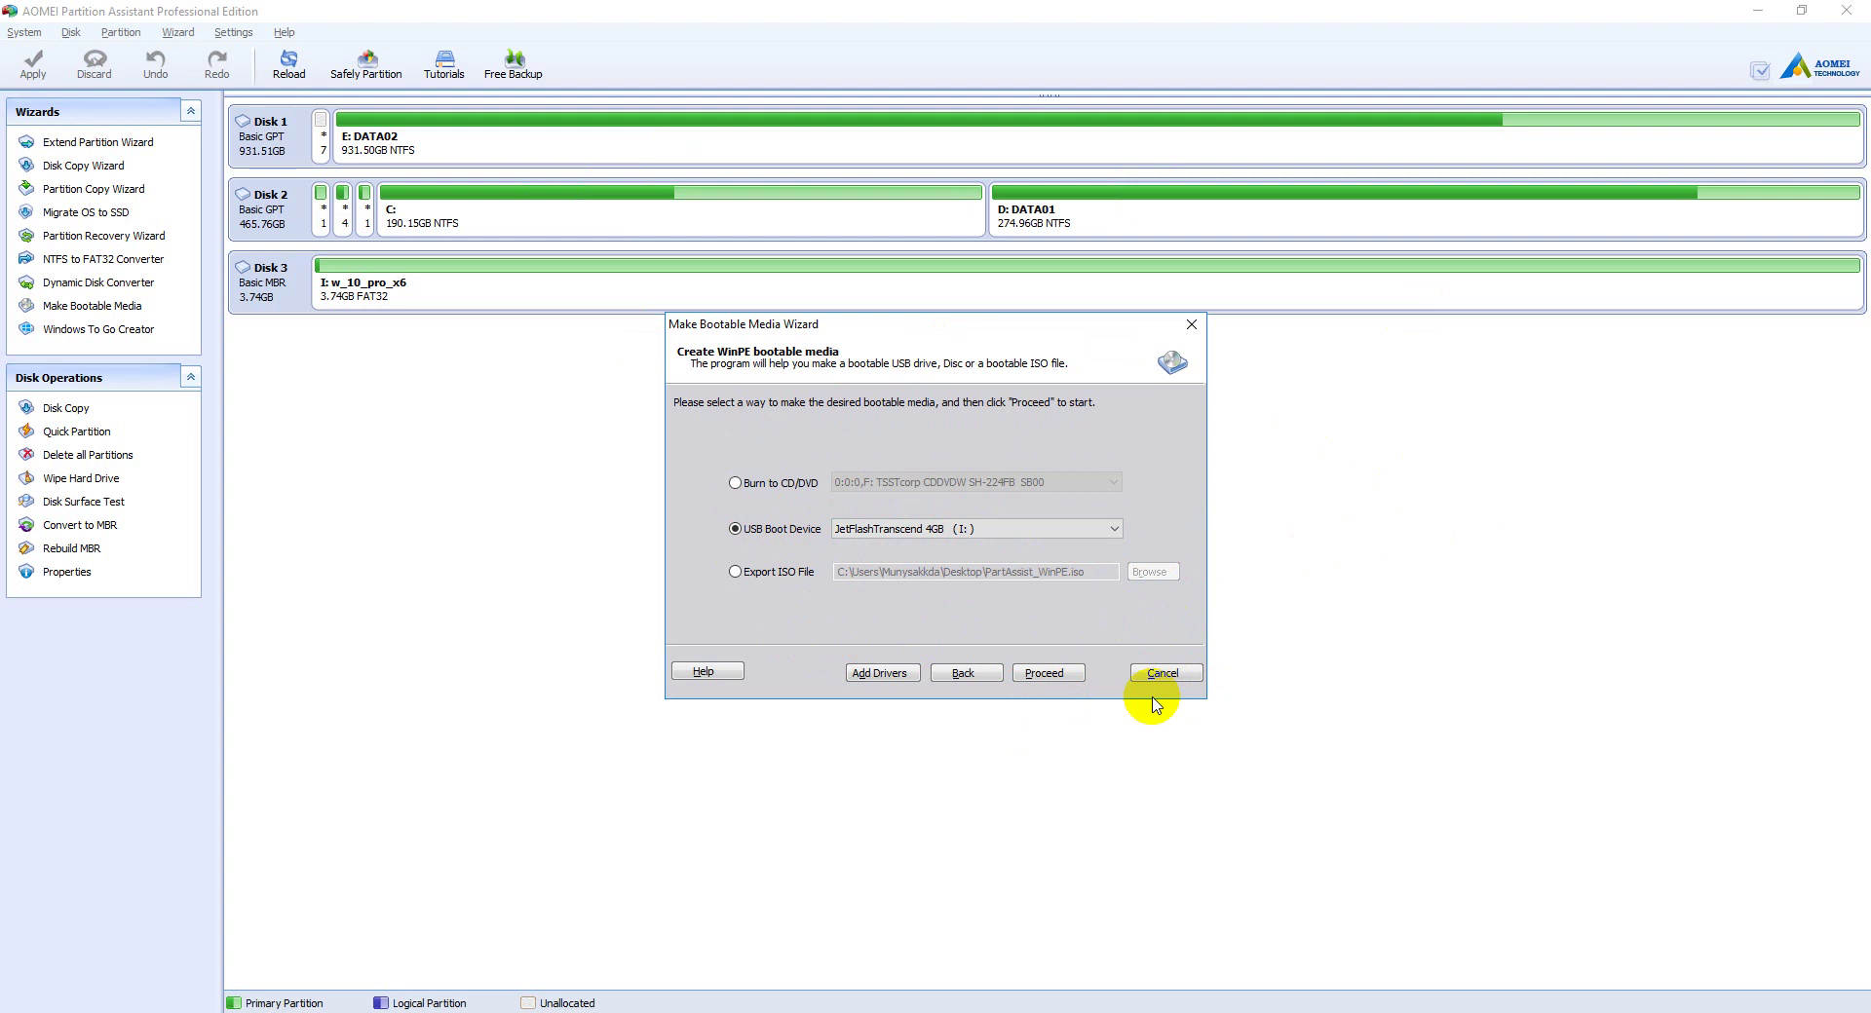
{"action": "left_click", "coordinate": [1043, 528]}
{"action": "left_click", "coordinate": [1031, 548]}
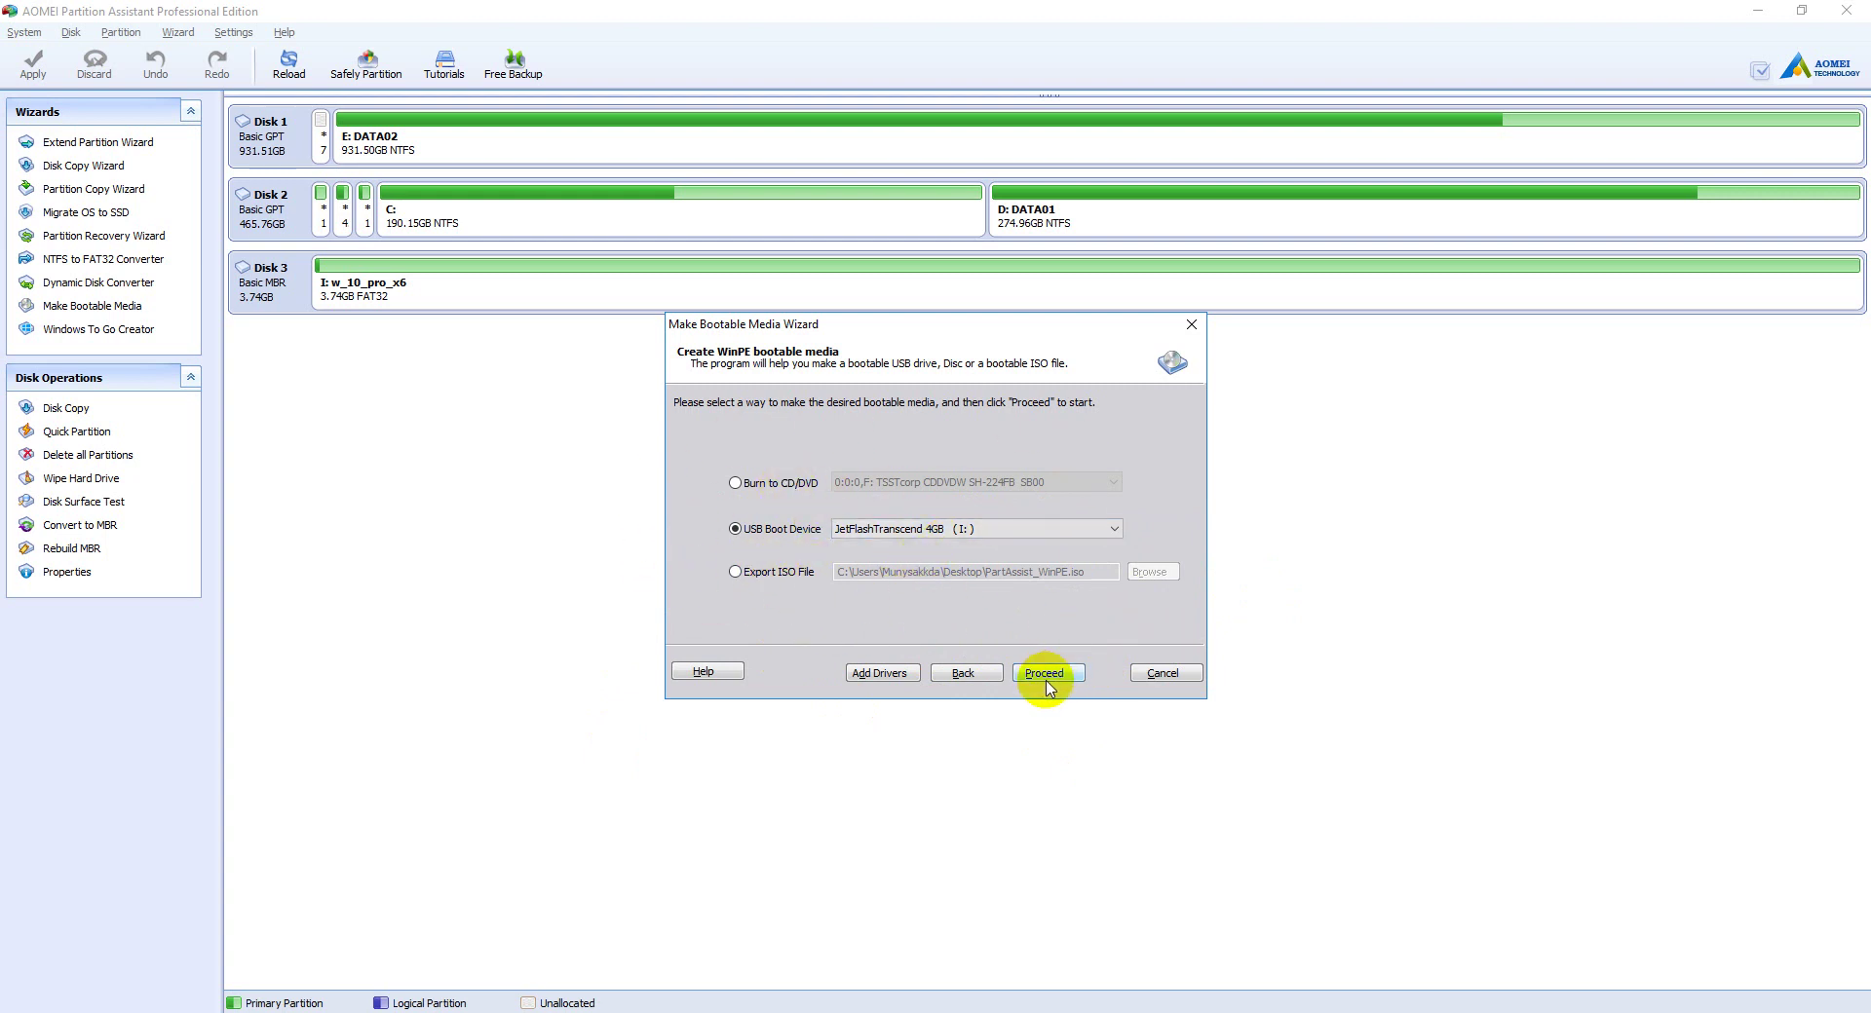
Step: Check the contents of USB drive I: in File Explorer and start creating the bootable media, agreeing to format the disk
{"action": "left_click", "coordinate": [161, 996]}
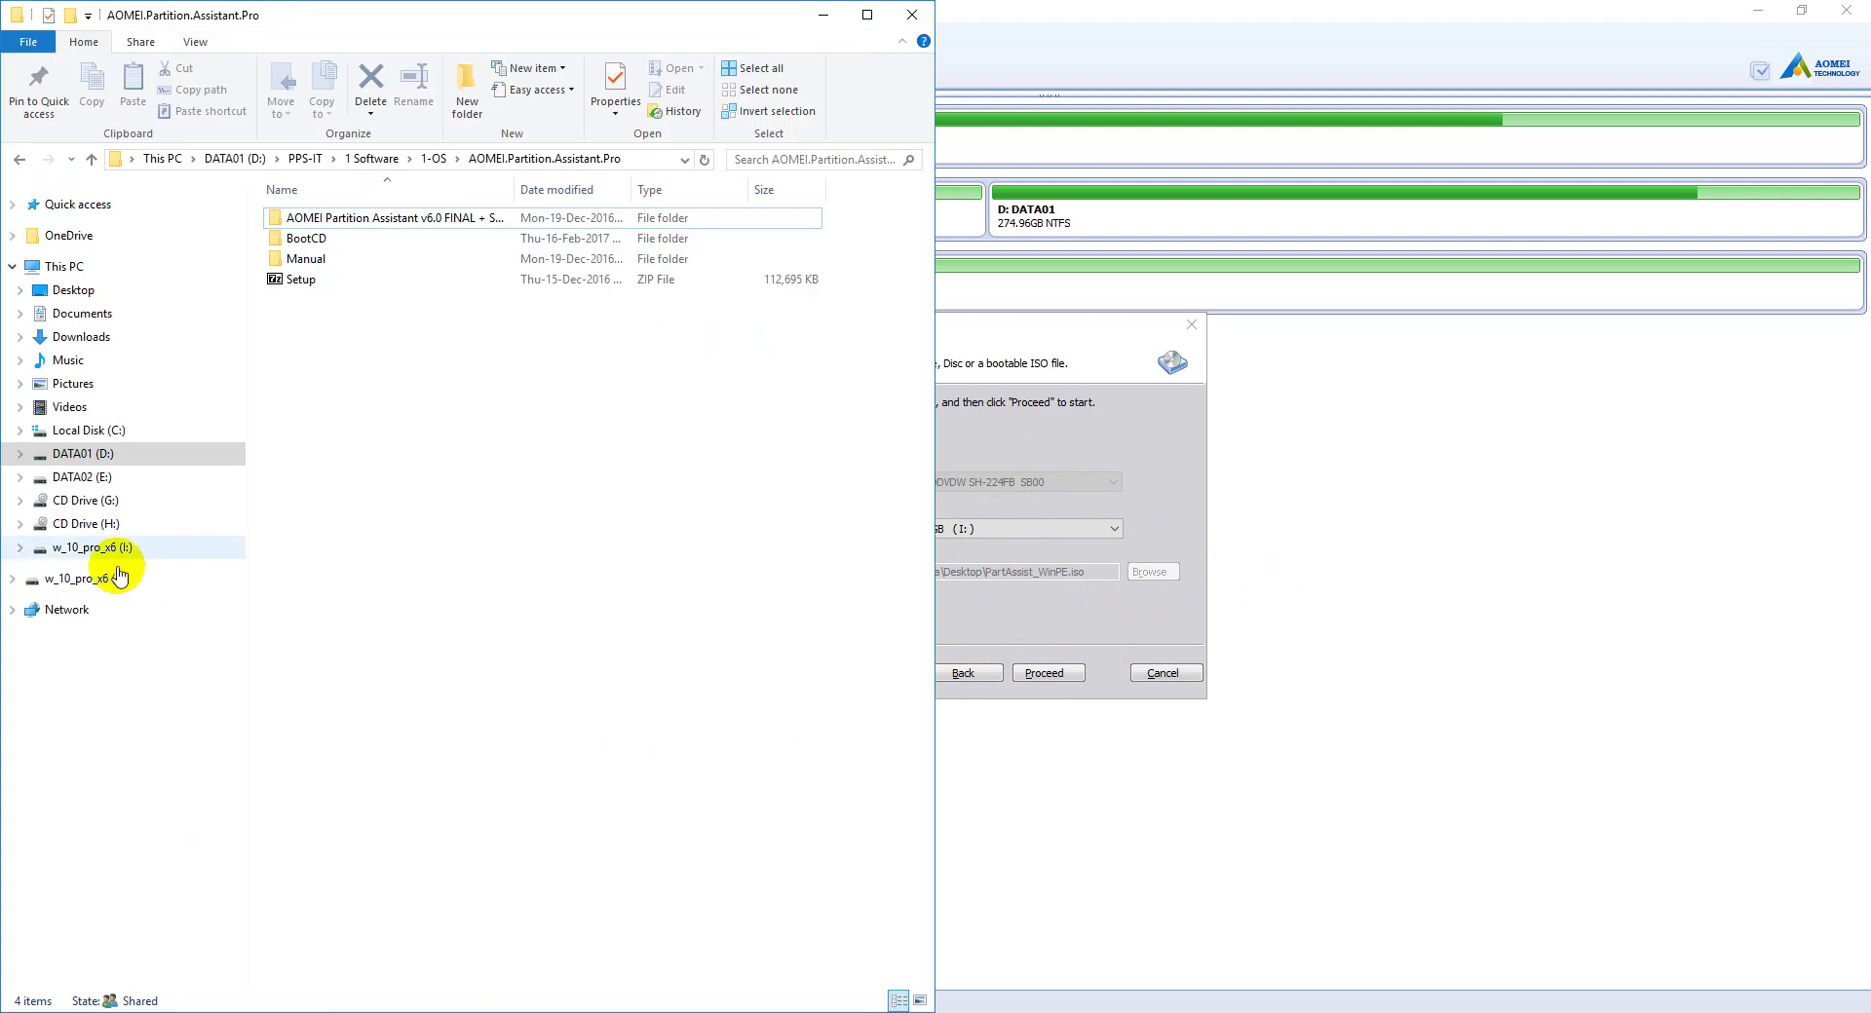
{"action": "left_click", "coordinate": [98, 547]}
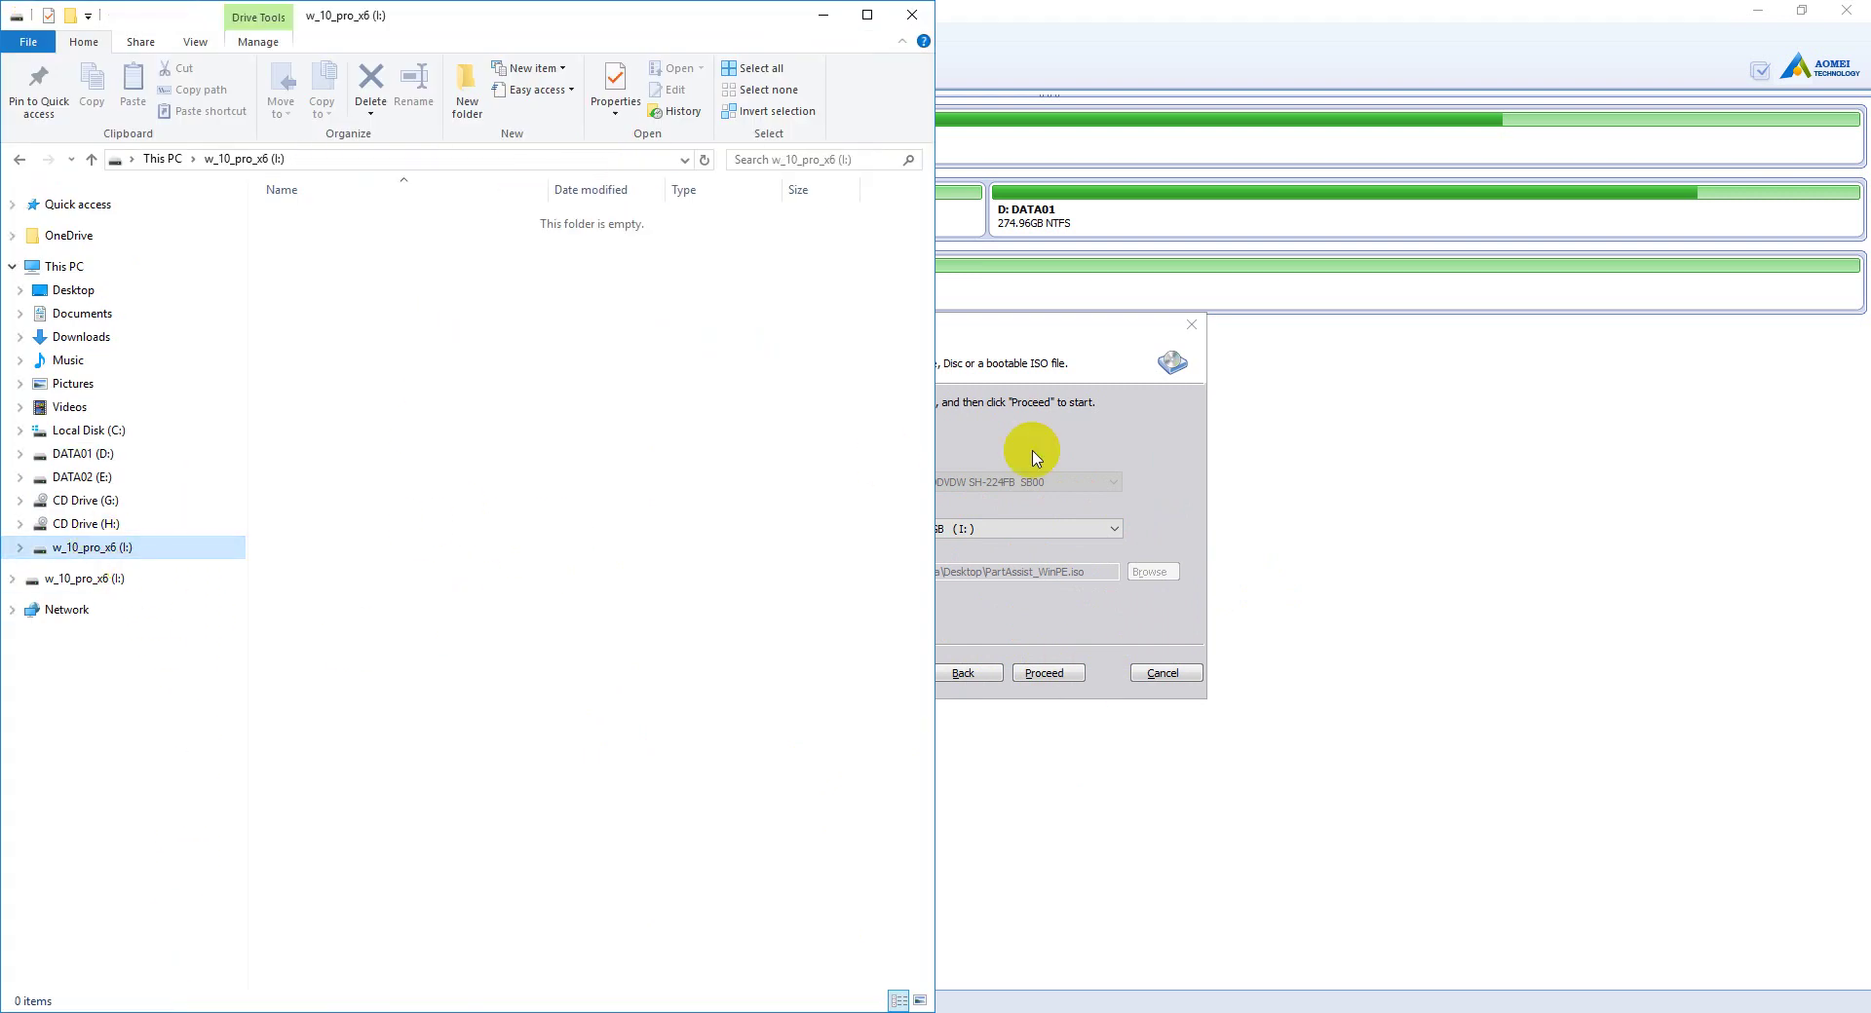
{"action": "left_click", "coordinate": [1284, 688]}
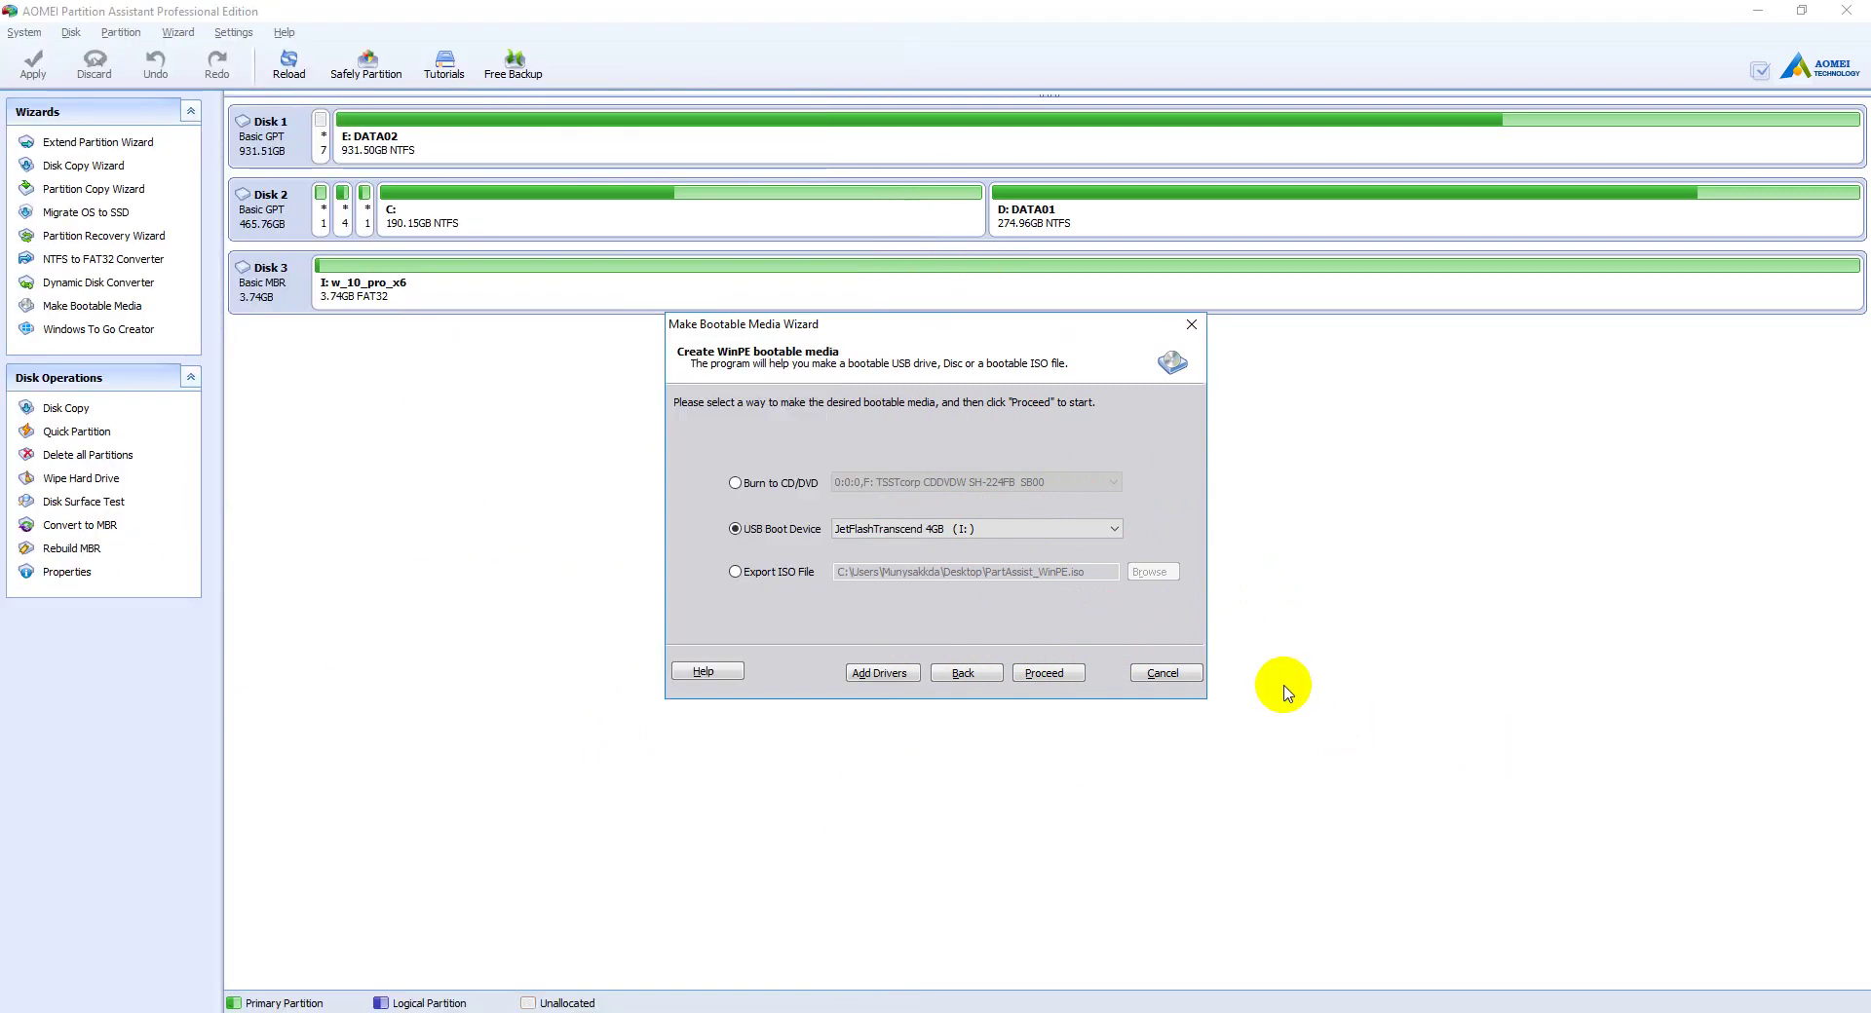
{"action": "left_click", "coordinate": [1045, 672]}
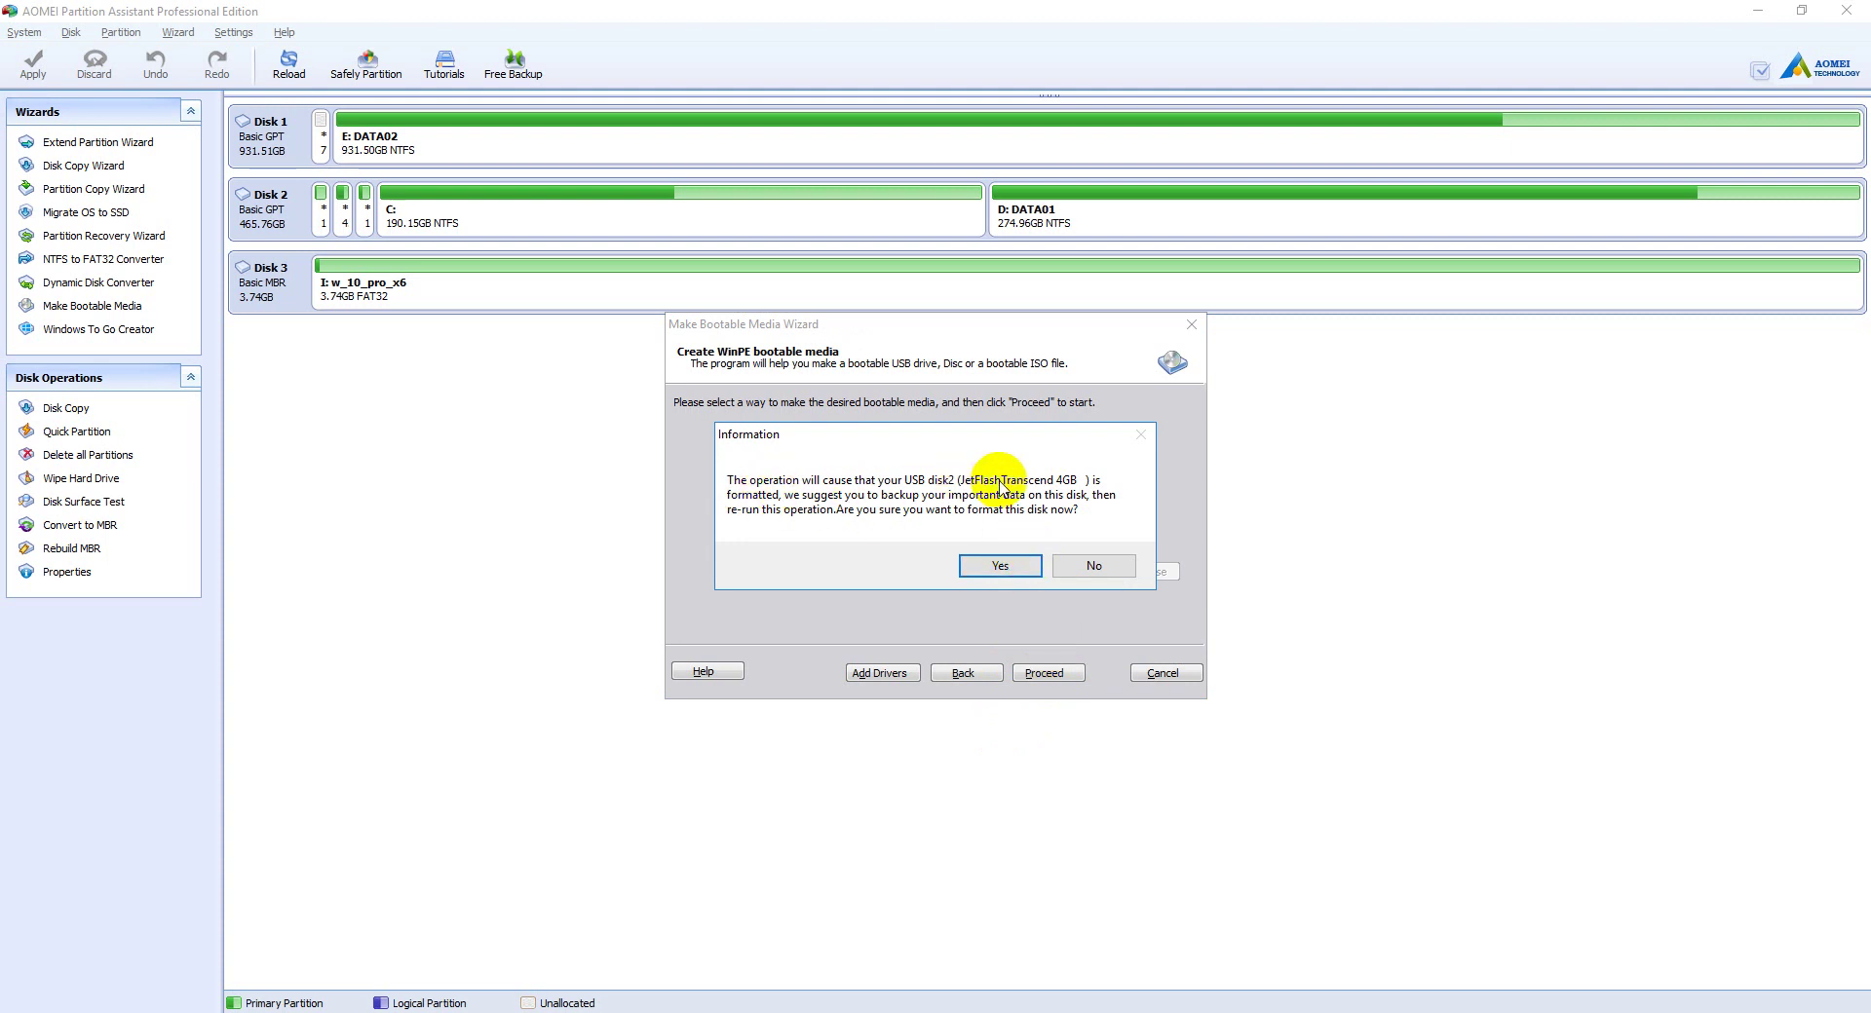
{"action": "left_click", "coordinate": [992, 565]}
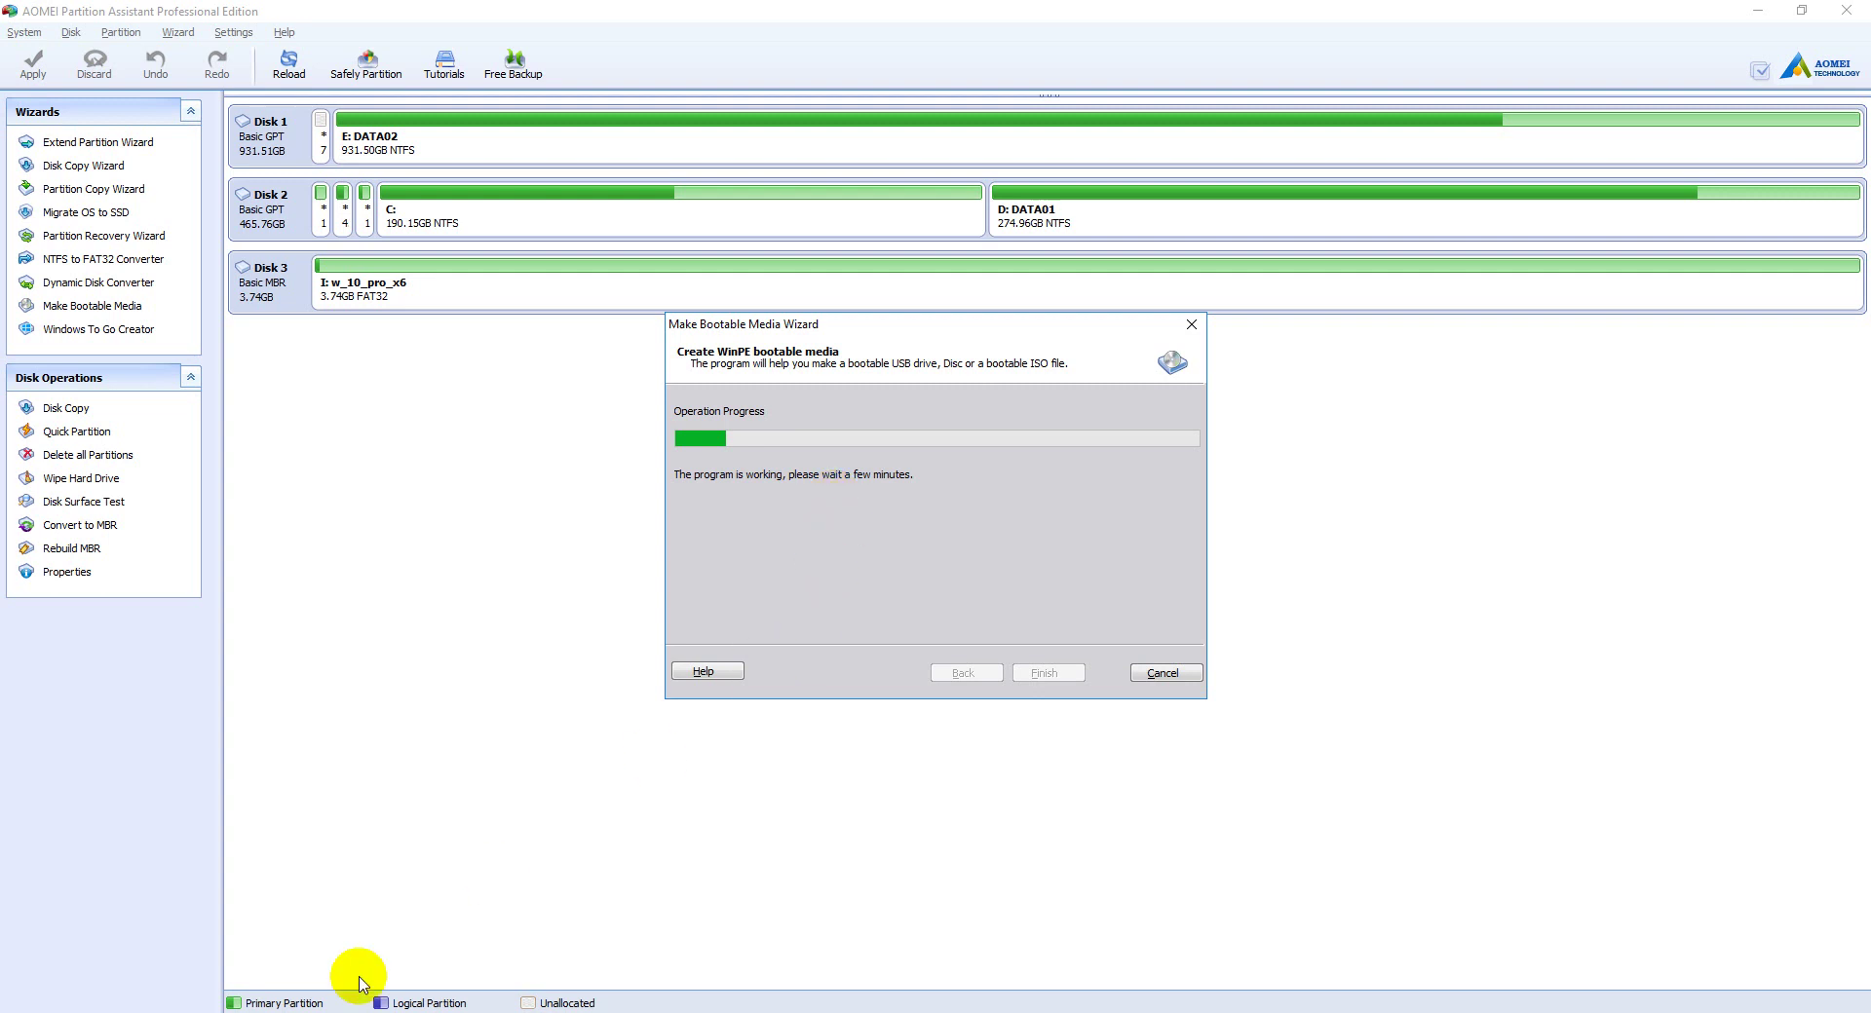
Step: Switch to File Explorer and examine the efi\boot folder on CD Drive (H:) w_10_pro_x64
{"action": "left_click", "coordinate": [94, 527]}
{"action": "left_click", "coordinate": [98, 502]}
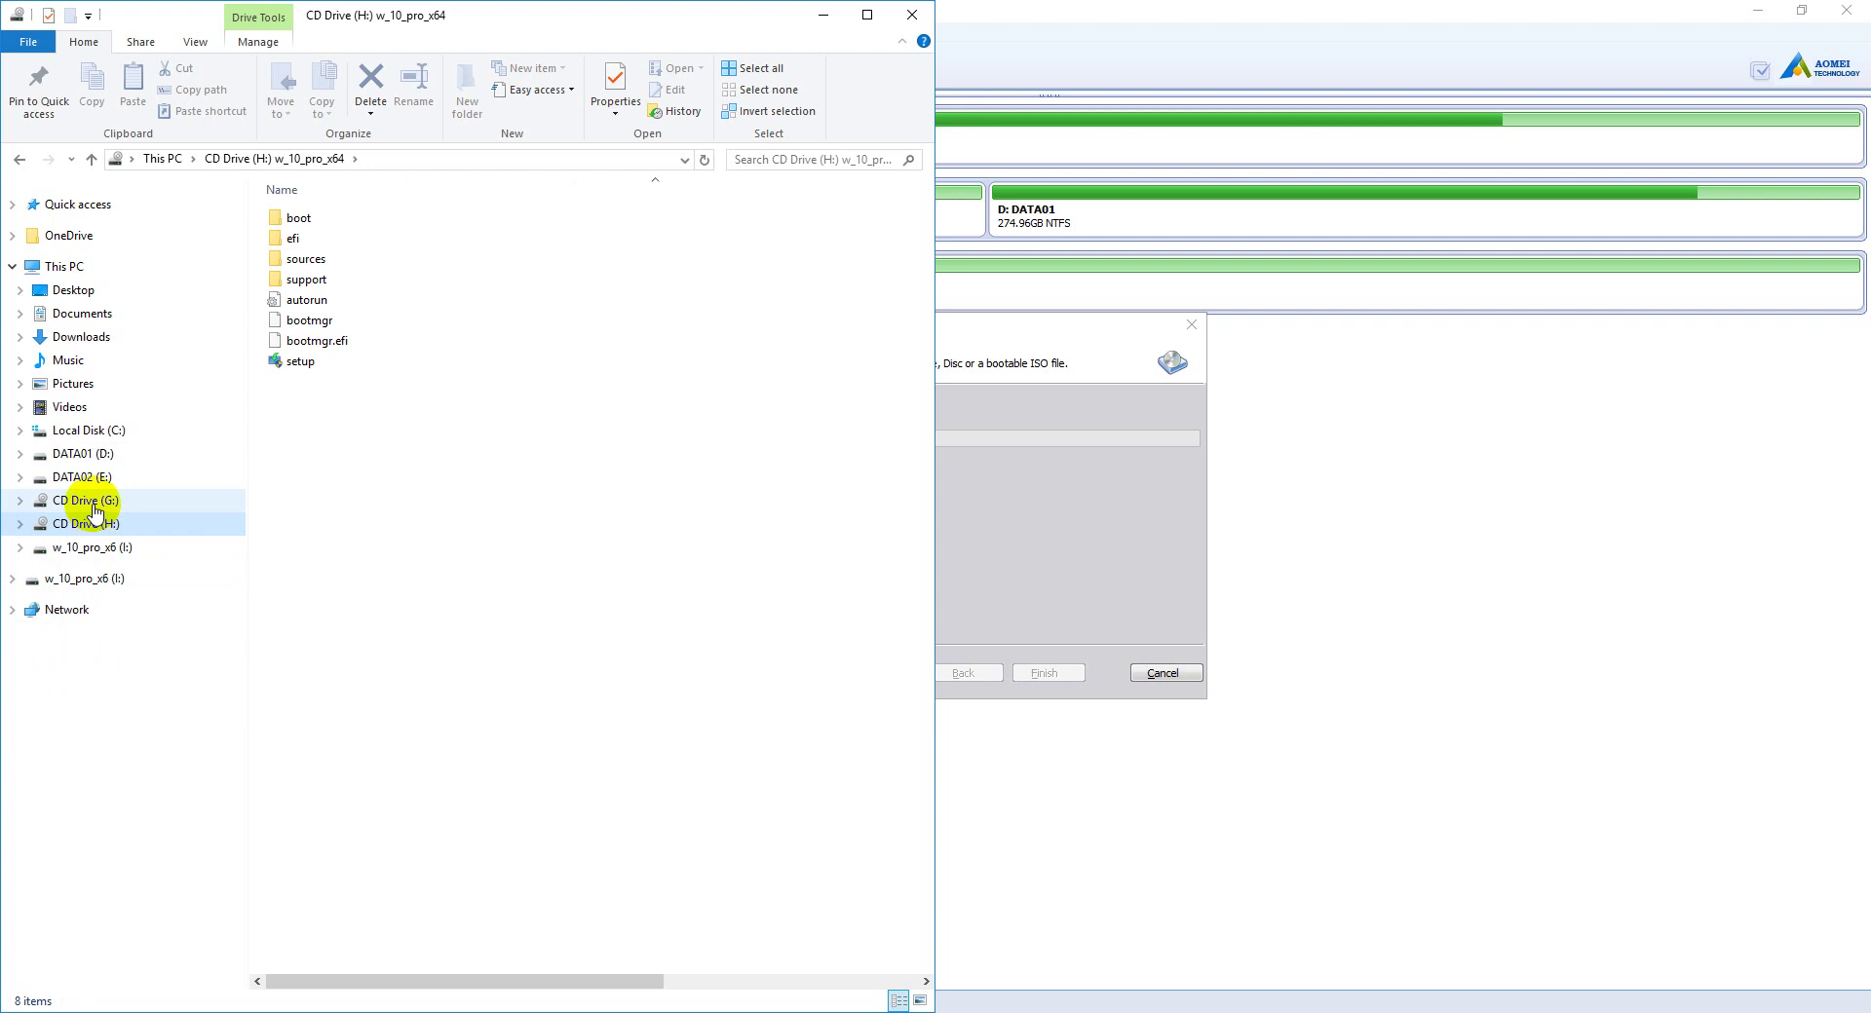
{"action": "left_click", "coordinate": [109, 528]}
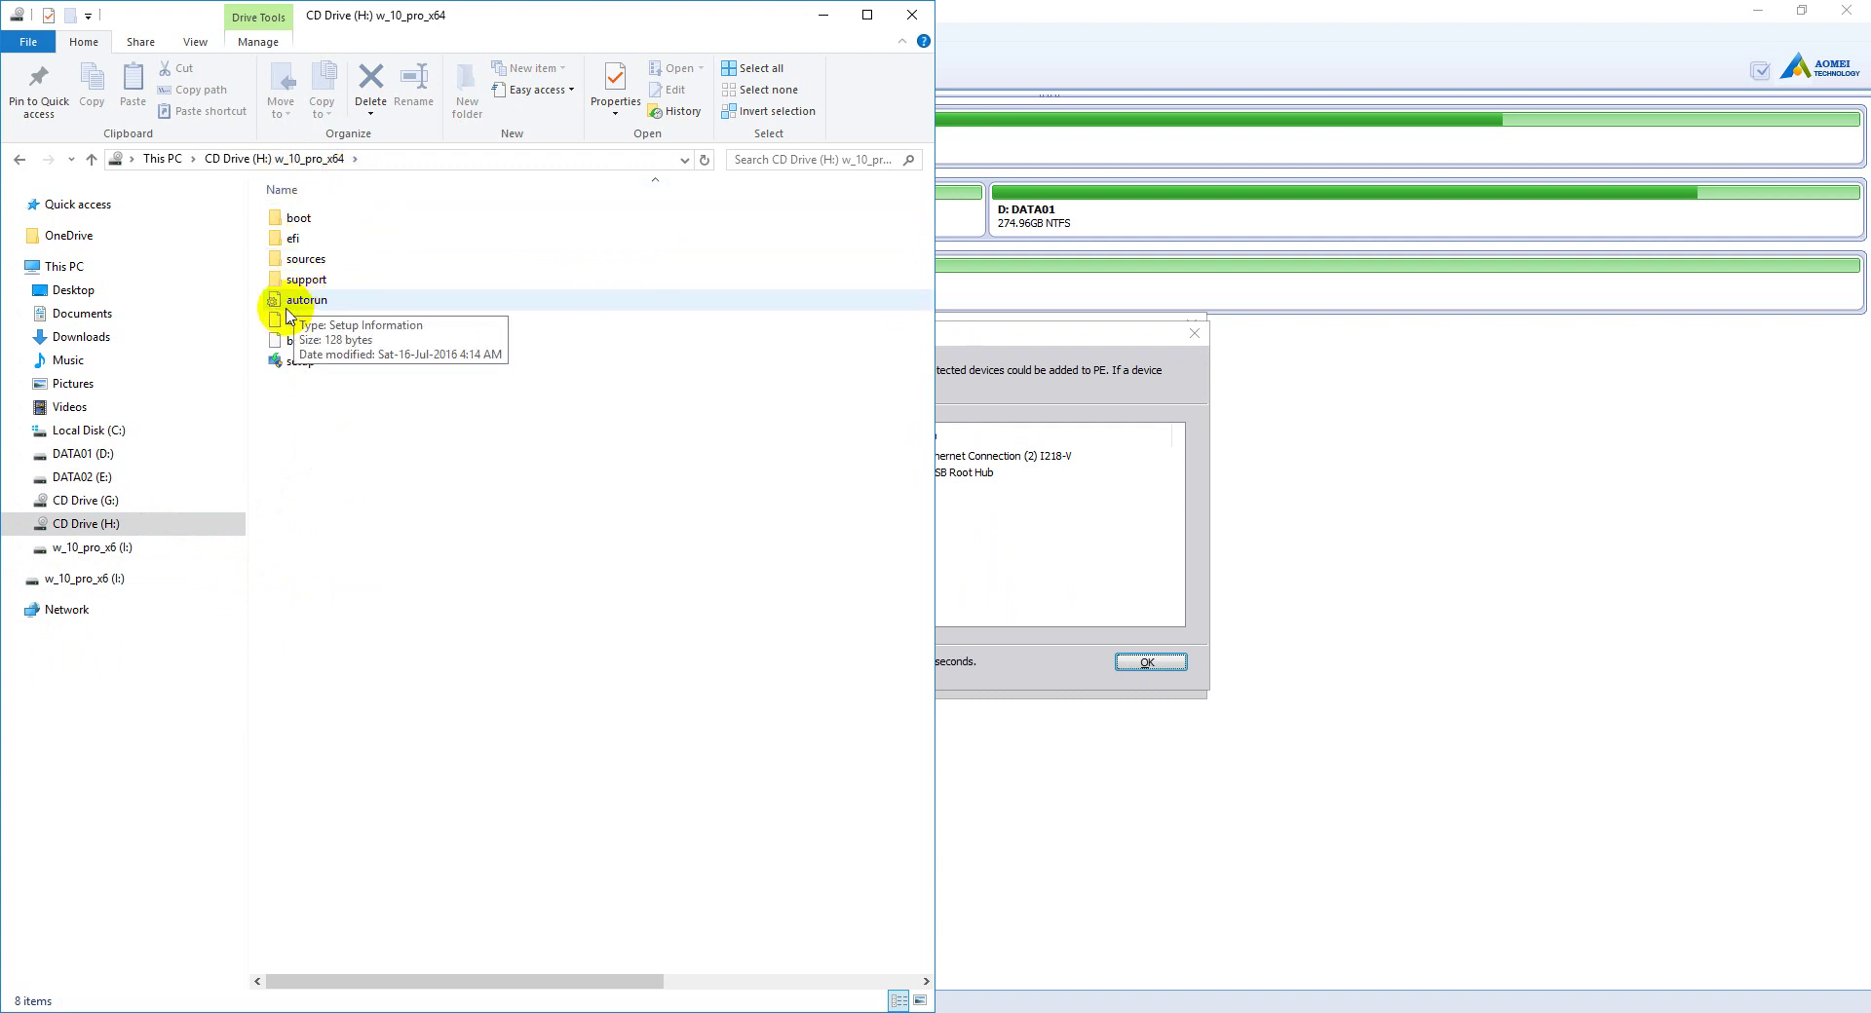
{"action": "double_click", "coordinate": [293, 238]}
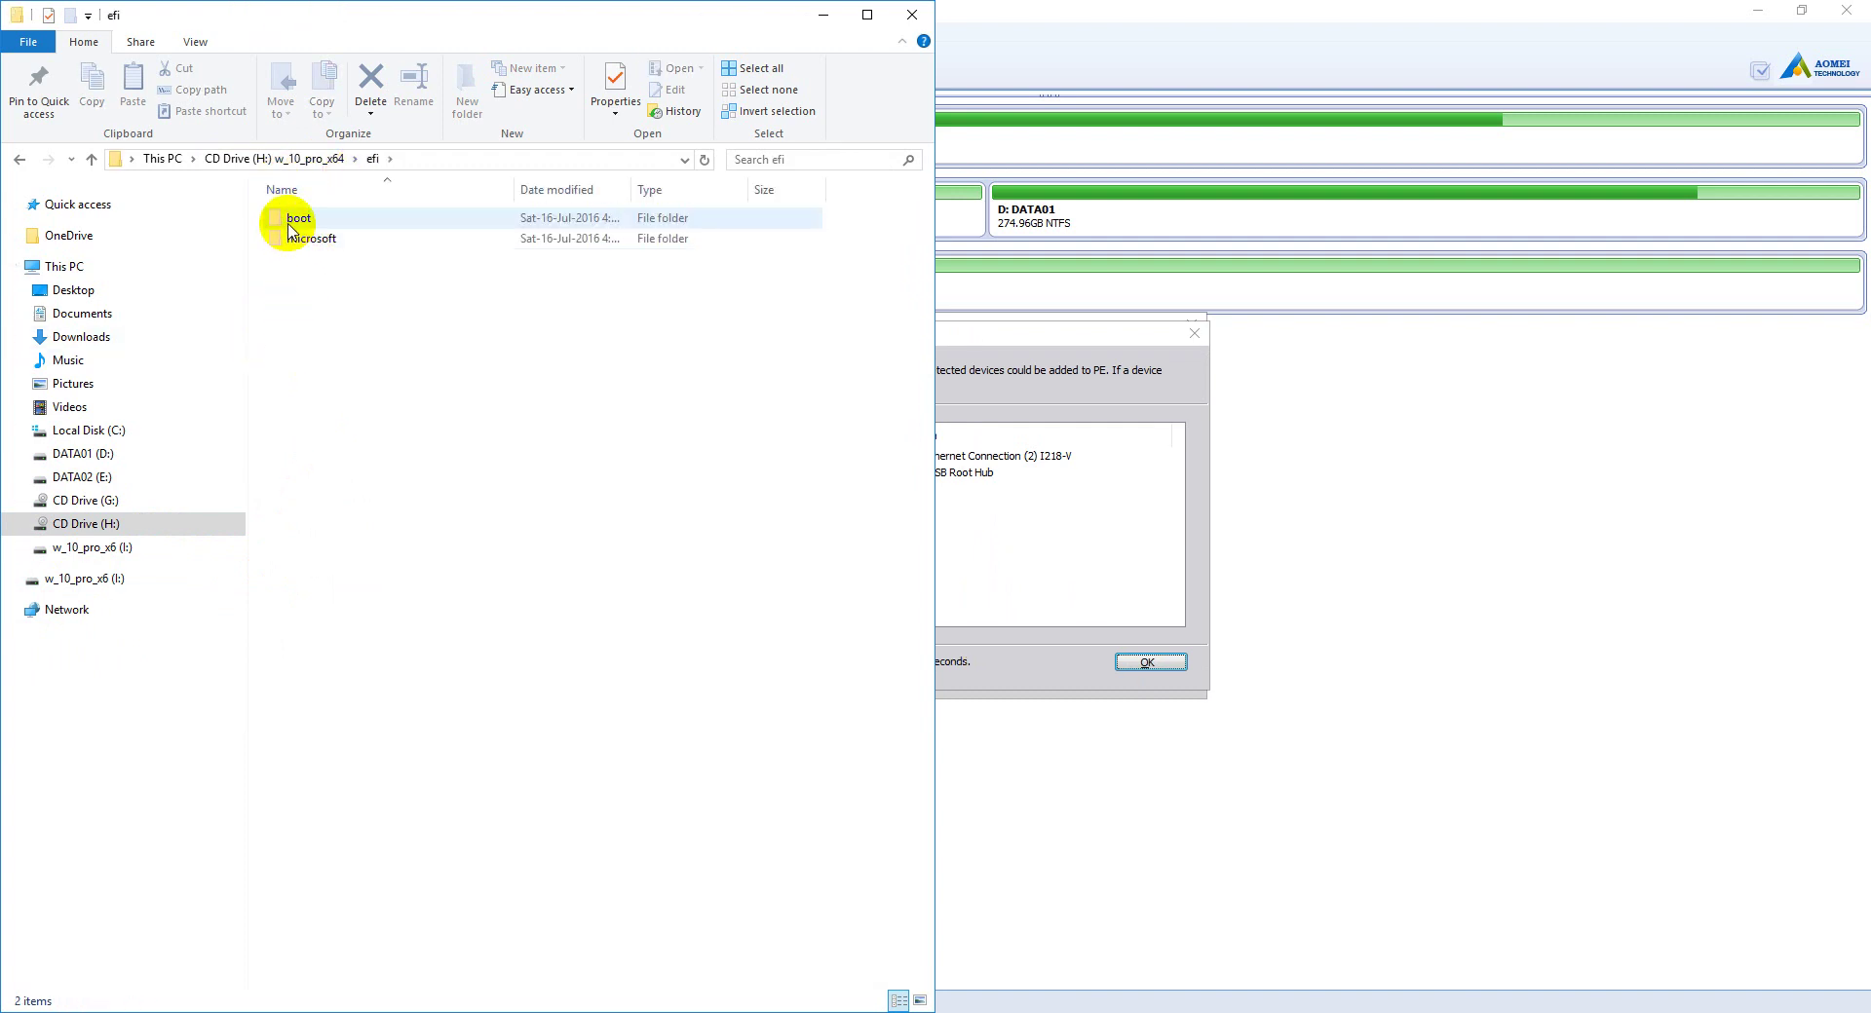
{"action": "double_click", "coordinate": [288, 223]}
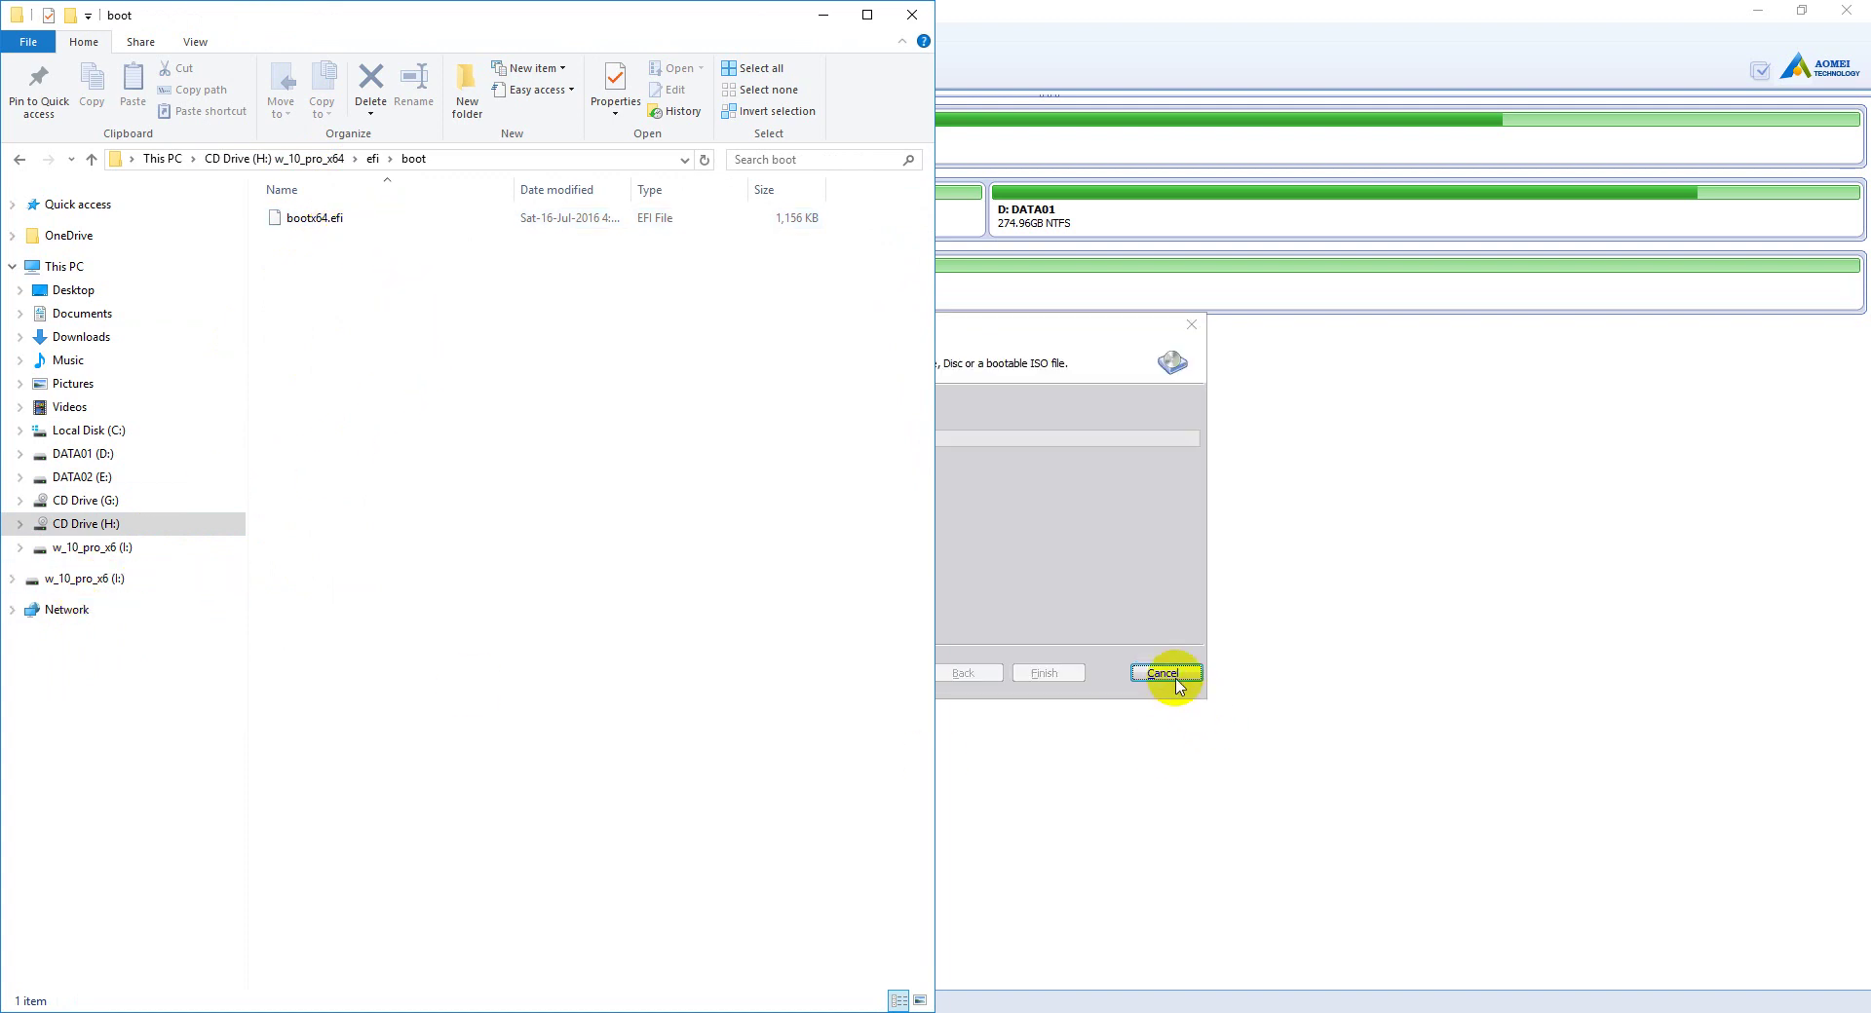
Step: Check the bootable media wizard's progress and view the contents of USB drive I: in File Explorer
{"action": "left_click", "coordinate": [1160, 643]}
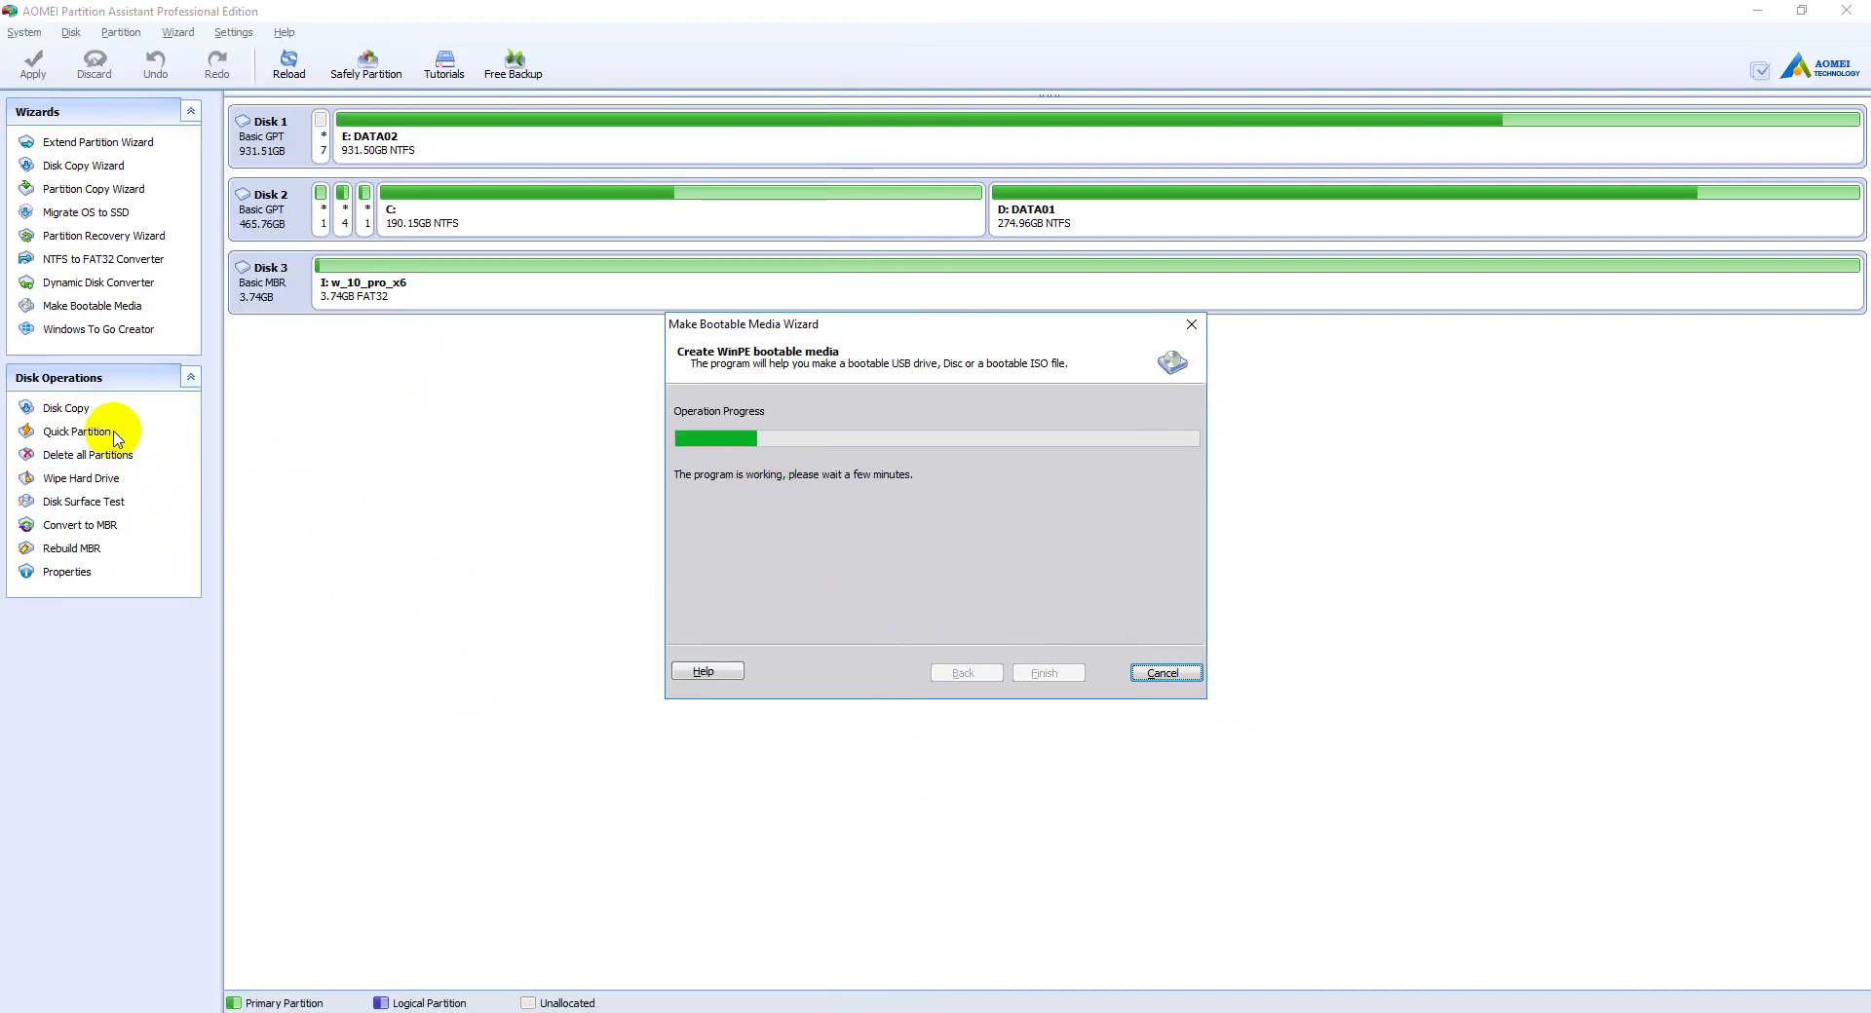
{"action": "key", "text": "alt+Tab"}
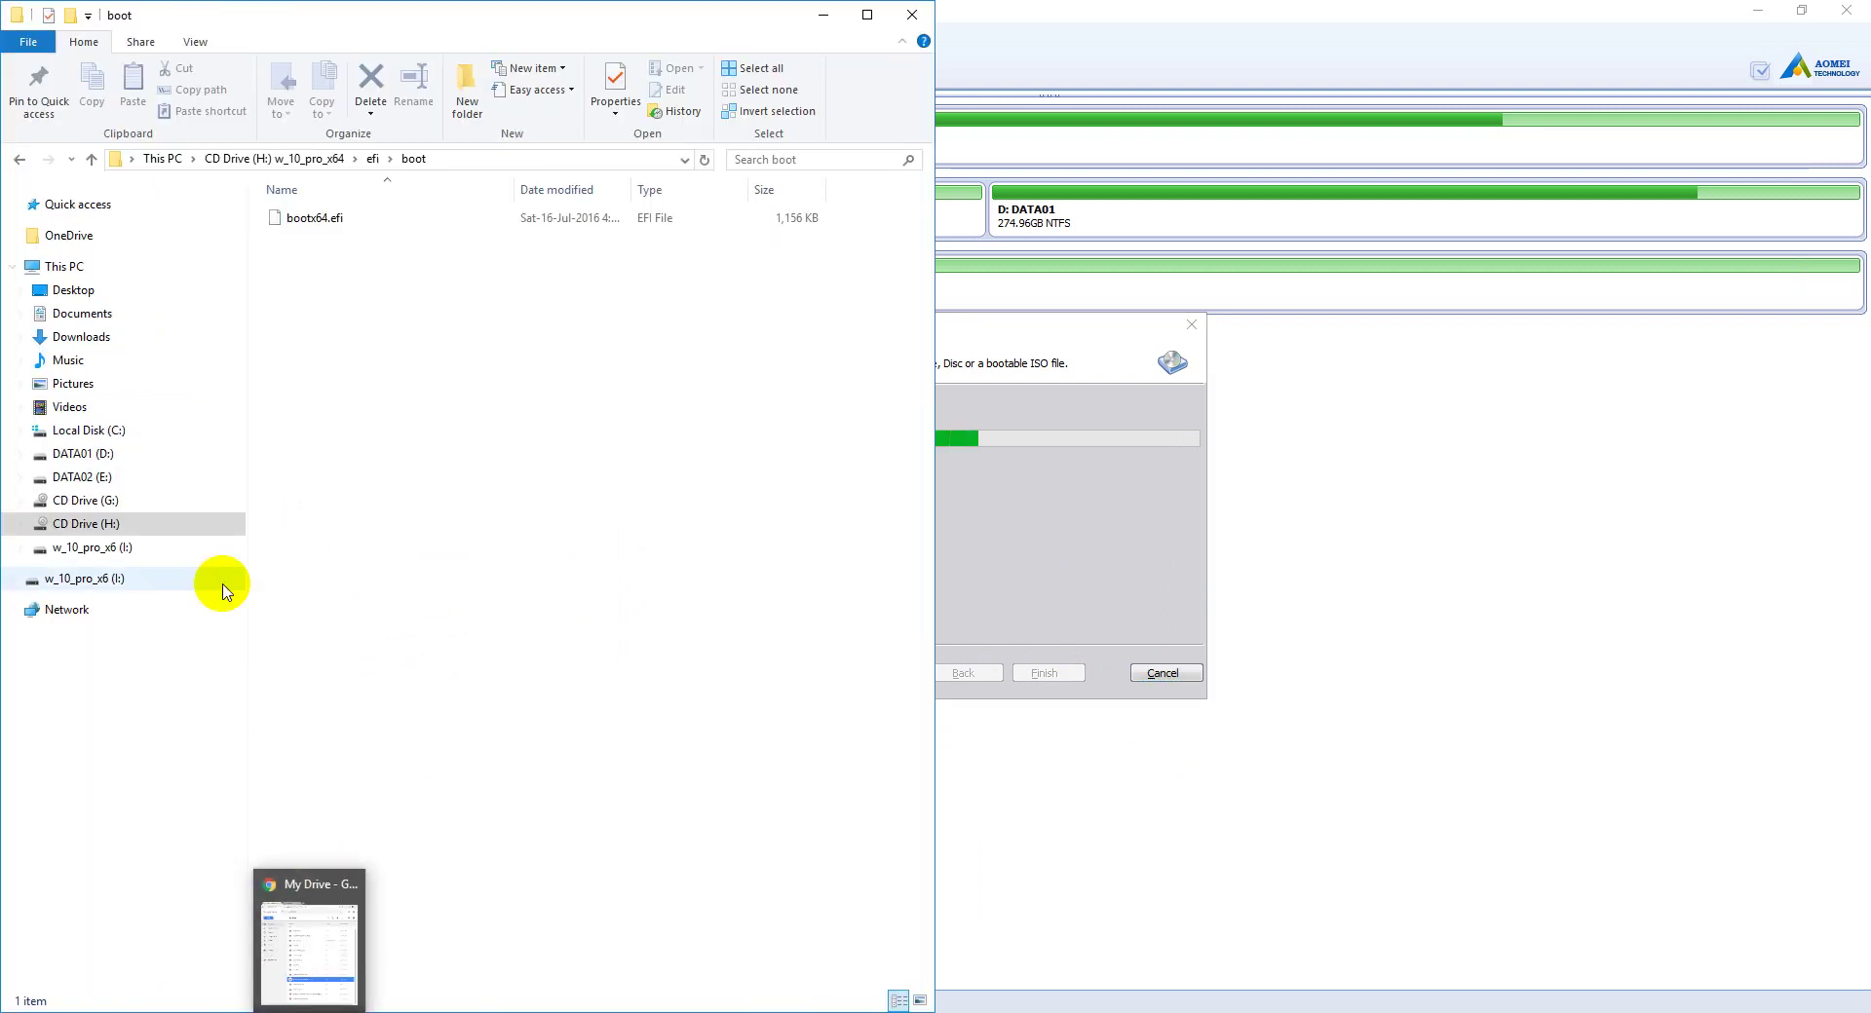
{"action": "left_click", "coordinate": [78, 547]}
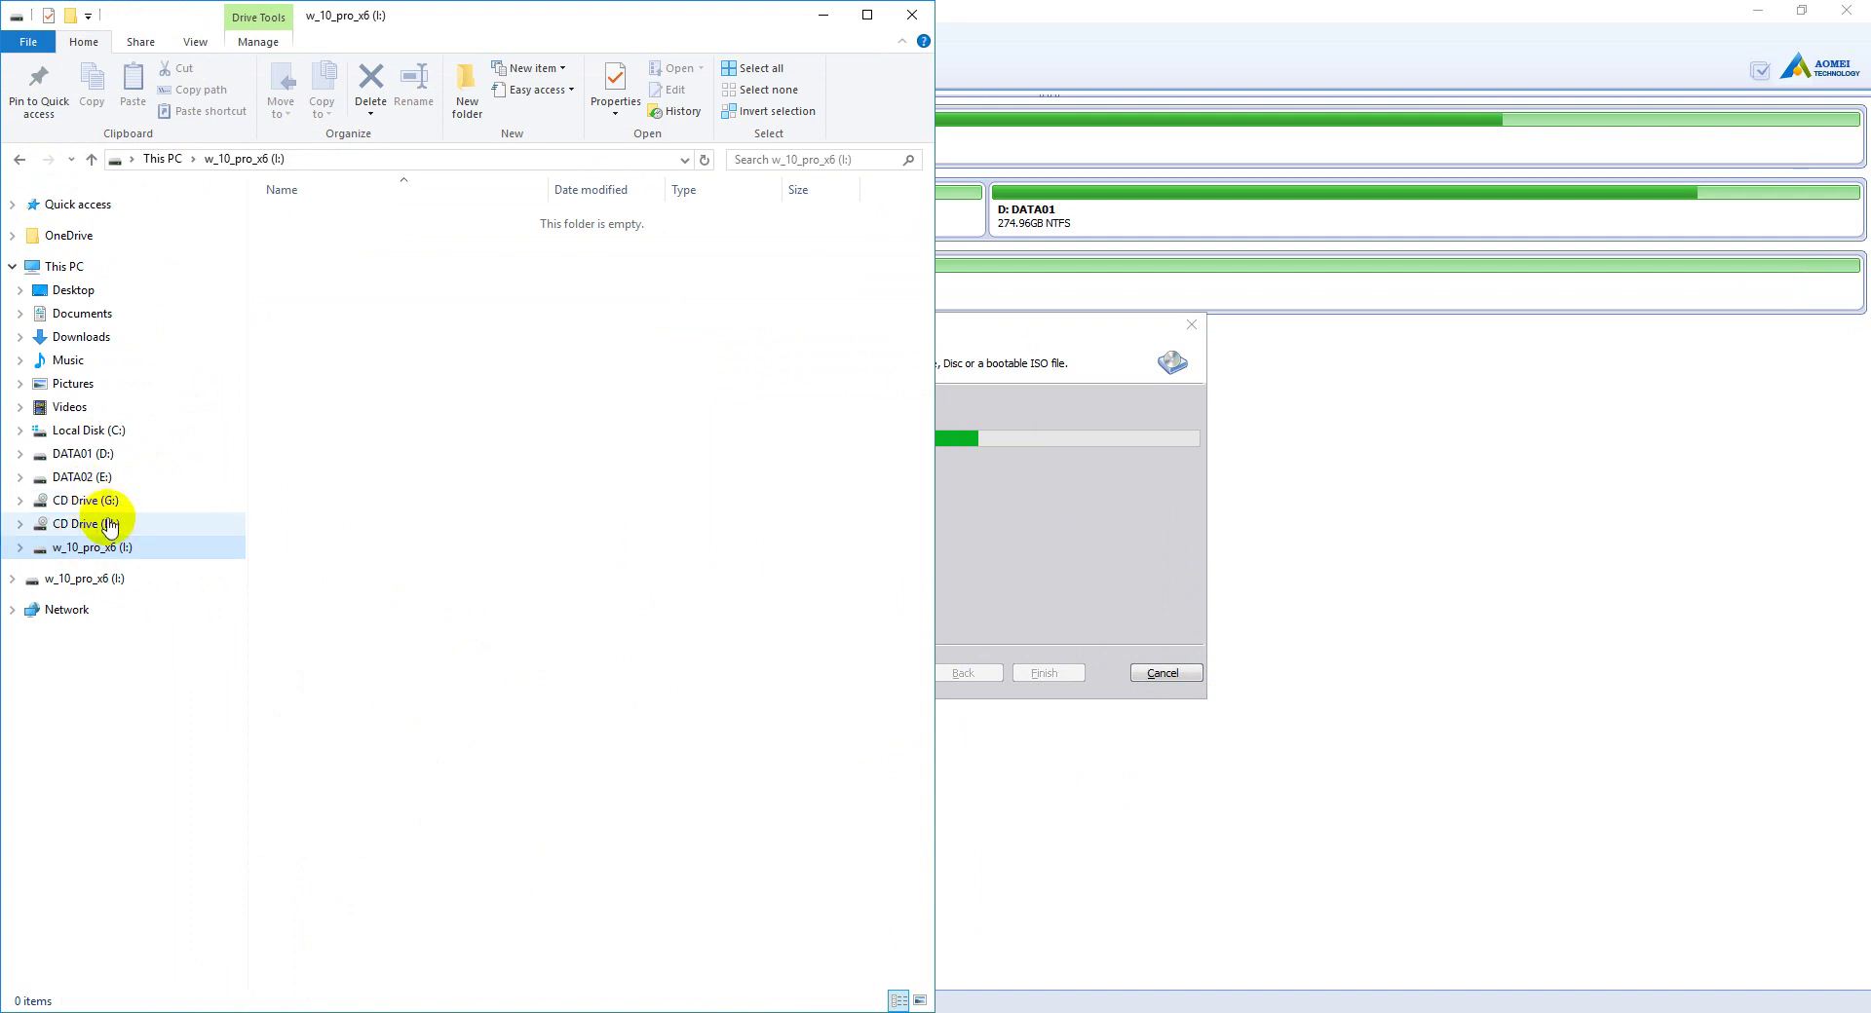
Step: View the EFI folder on CD Drive (G:) 2017.02.16_1447 and check the bootable media wizard's progress
{"action": "left_click", "coordinate": [109, 527]}
{"action": "left_click", "coordinate": [93, 501]}
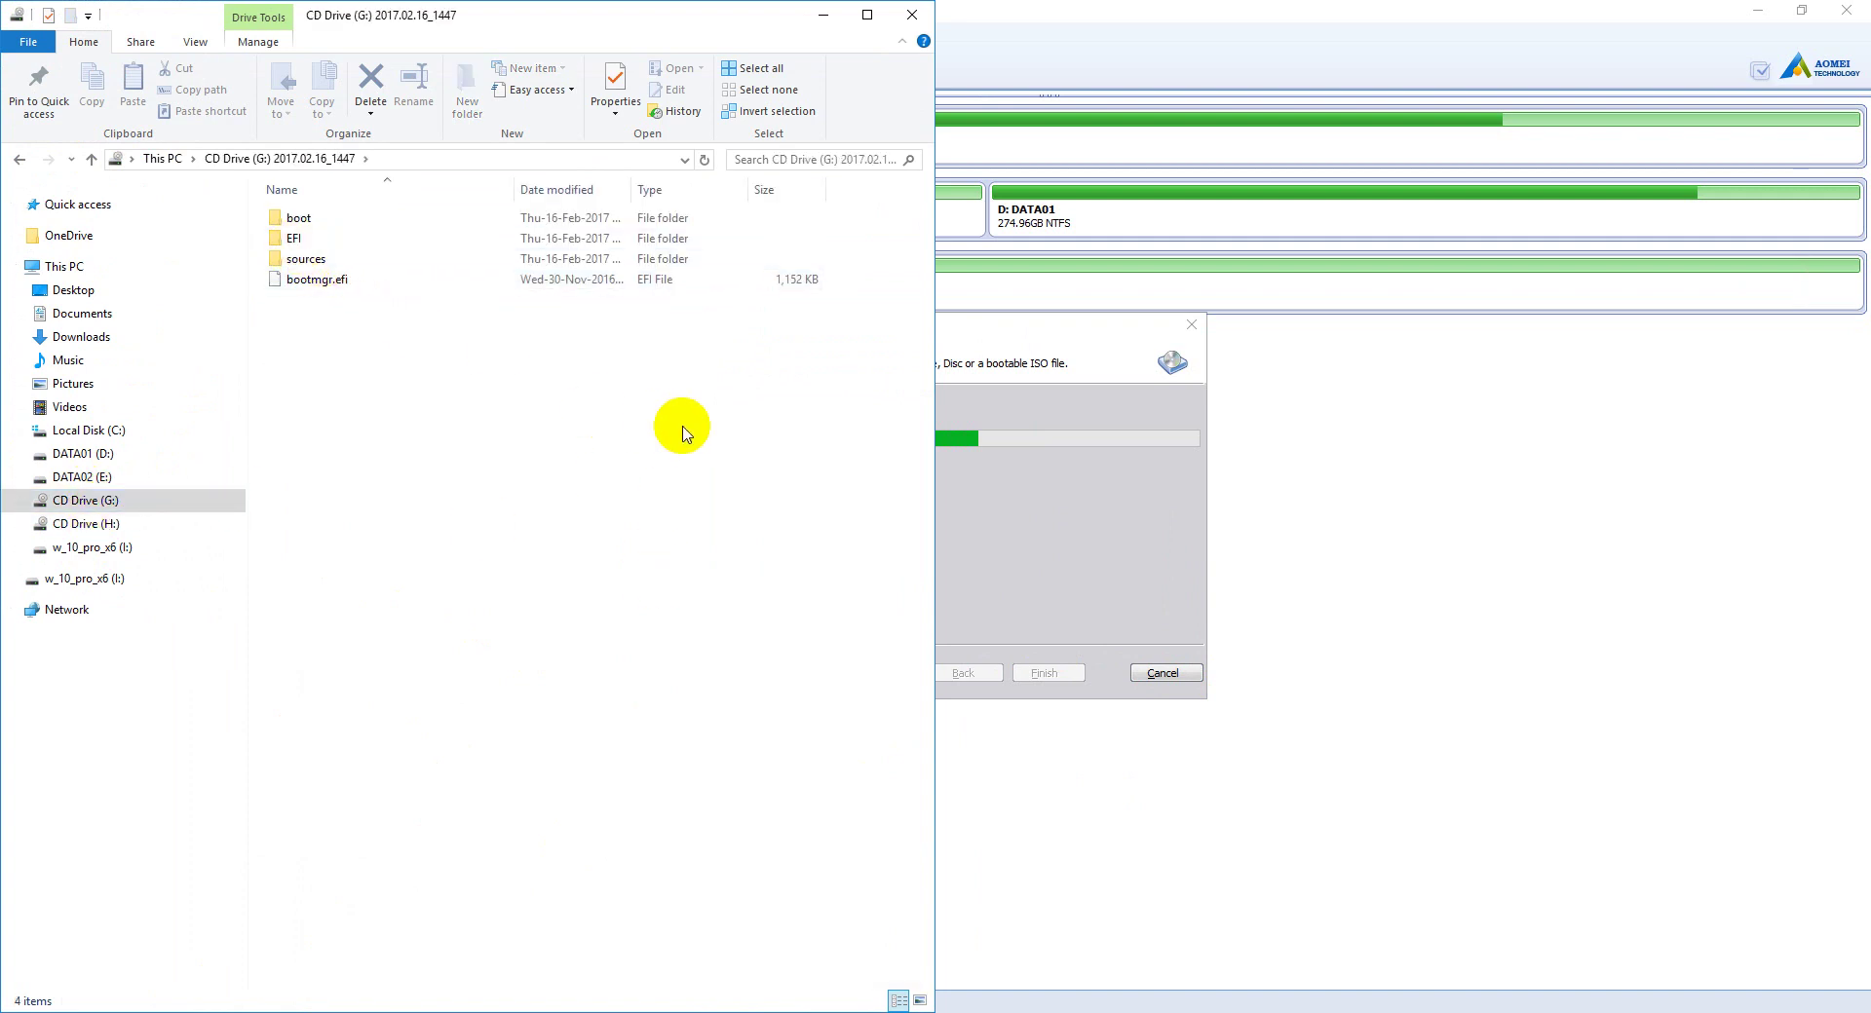
{"action": "double_click", "coordinate": [295, 238]}
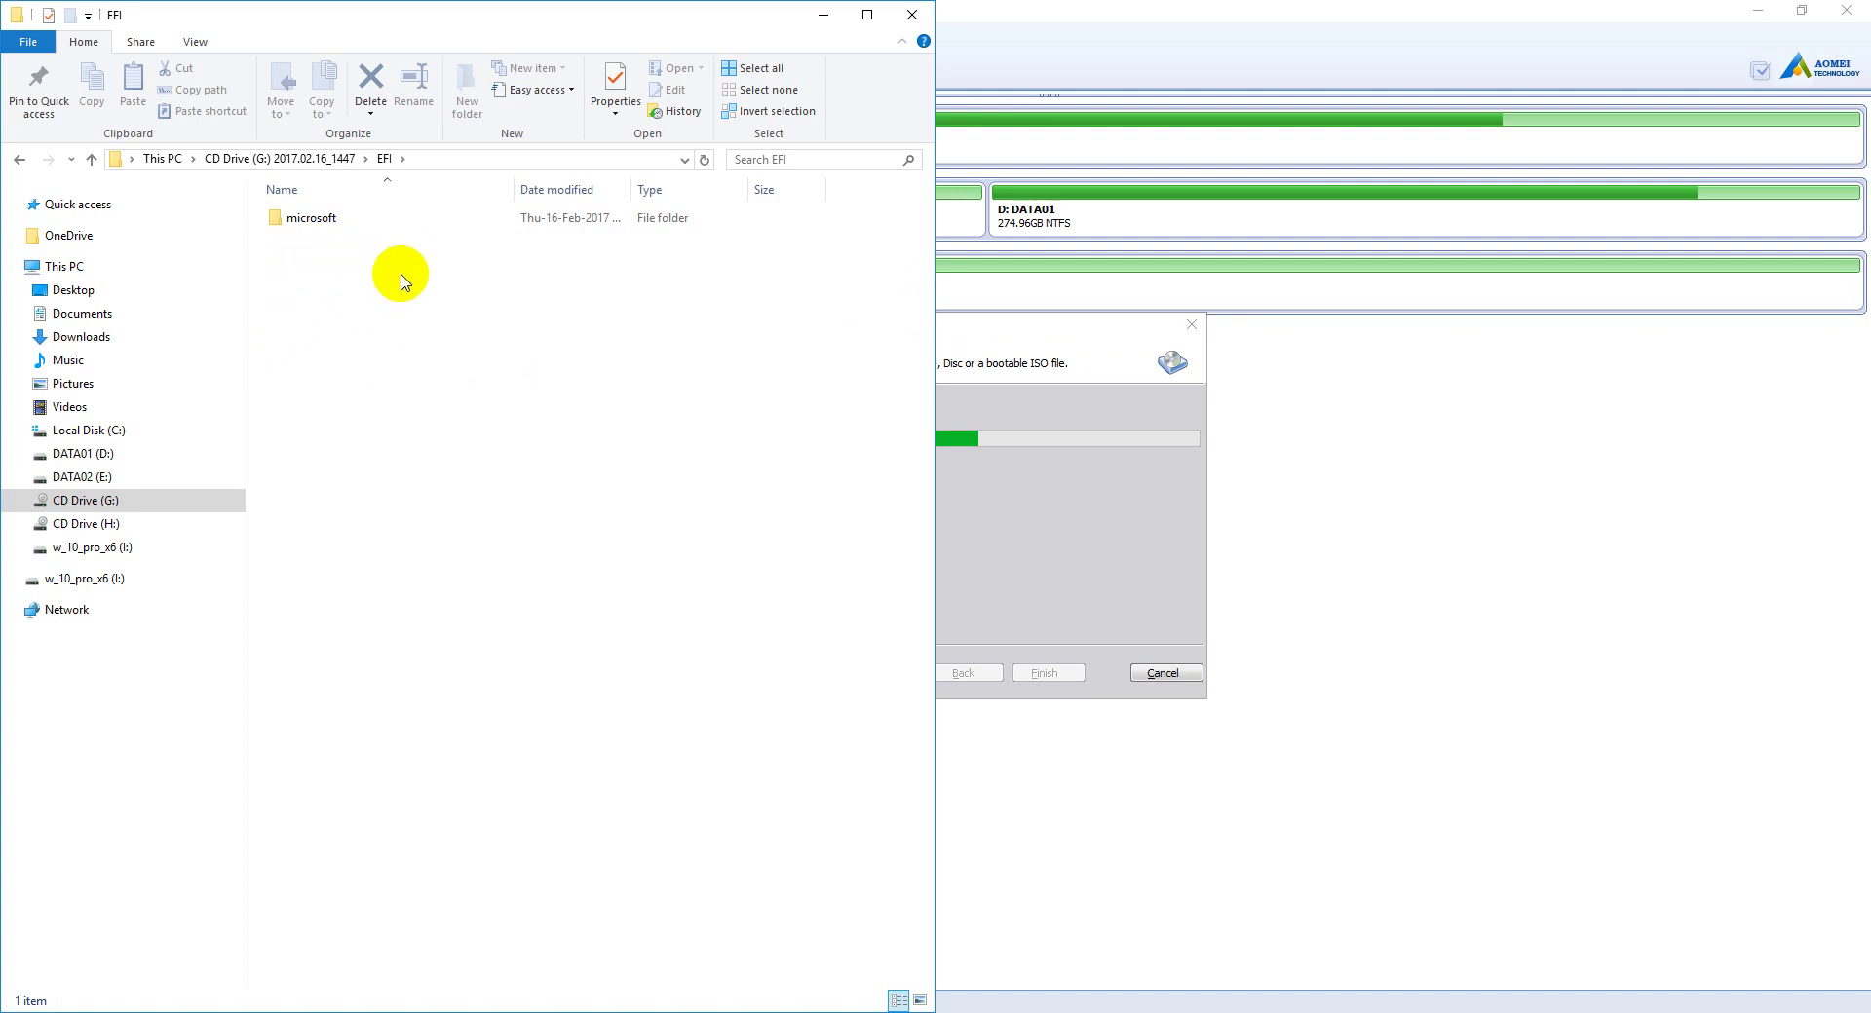
{"action": "left_click", "coordinate": [1075, 353]}
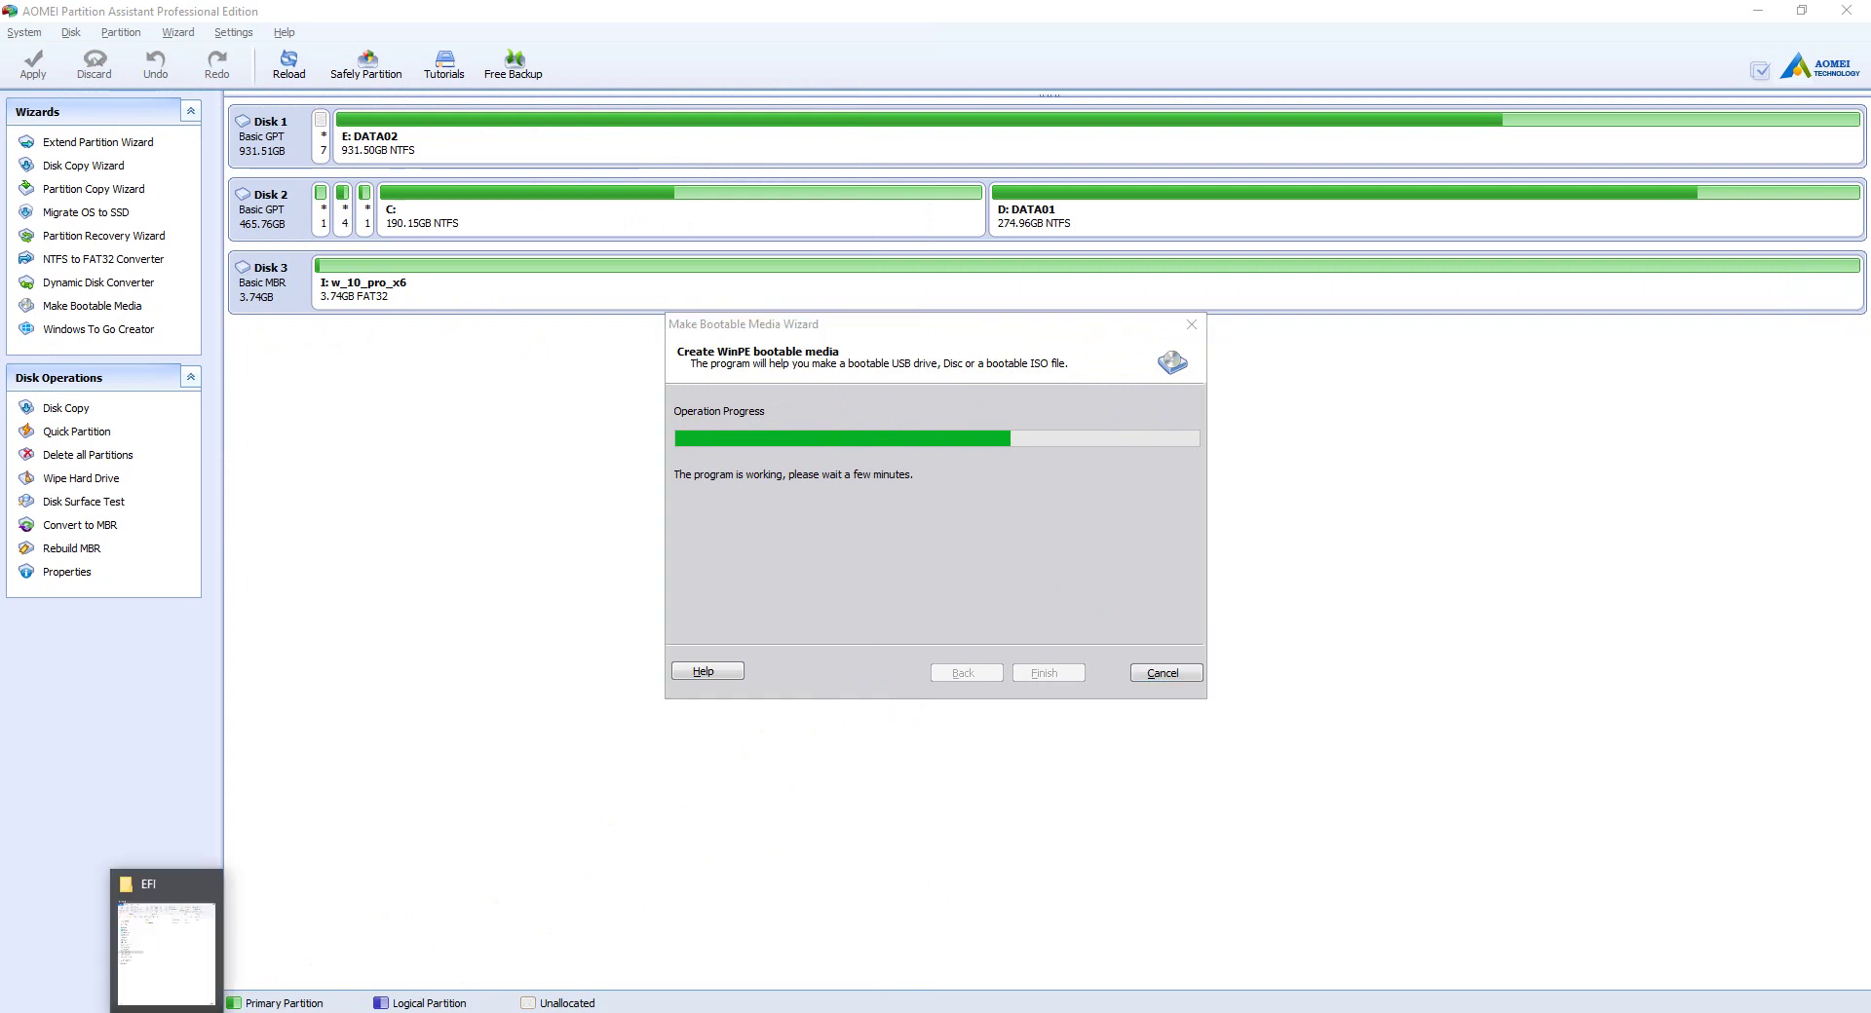
{"action": "left_click", "coordinate": [161, 936]}
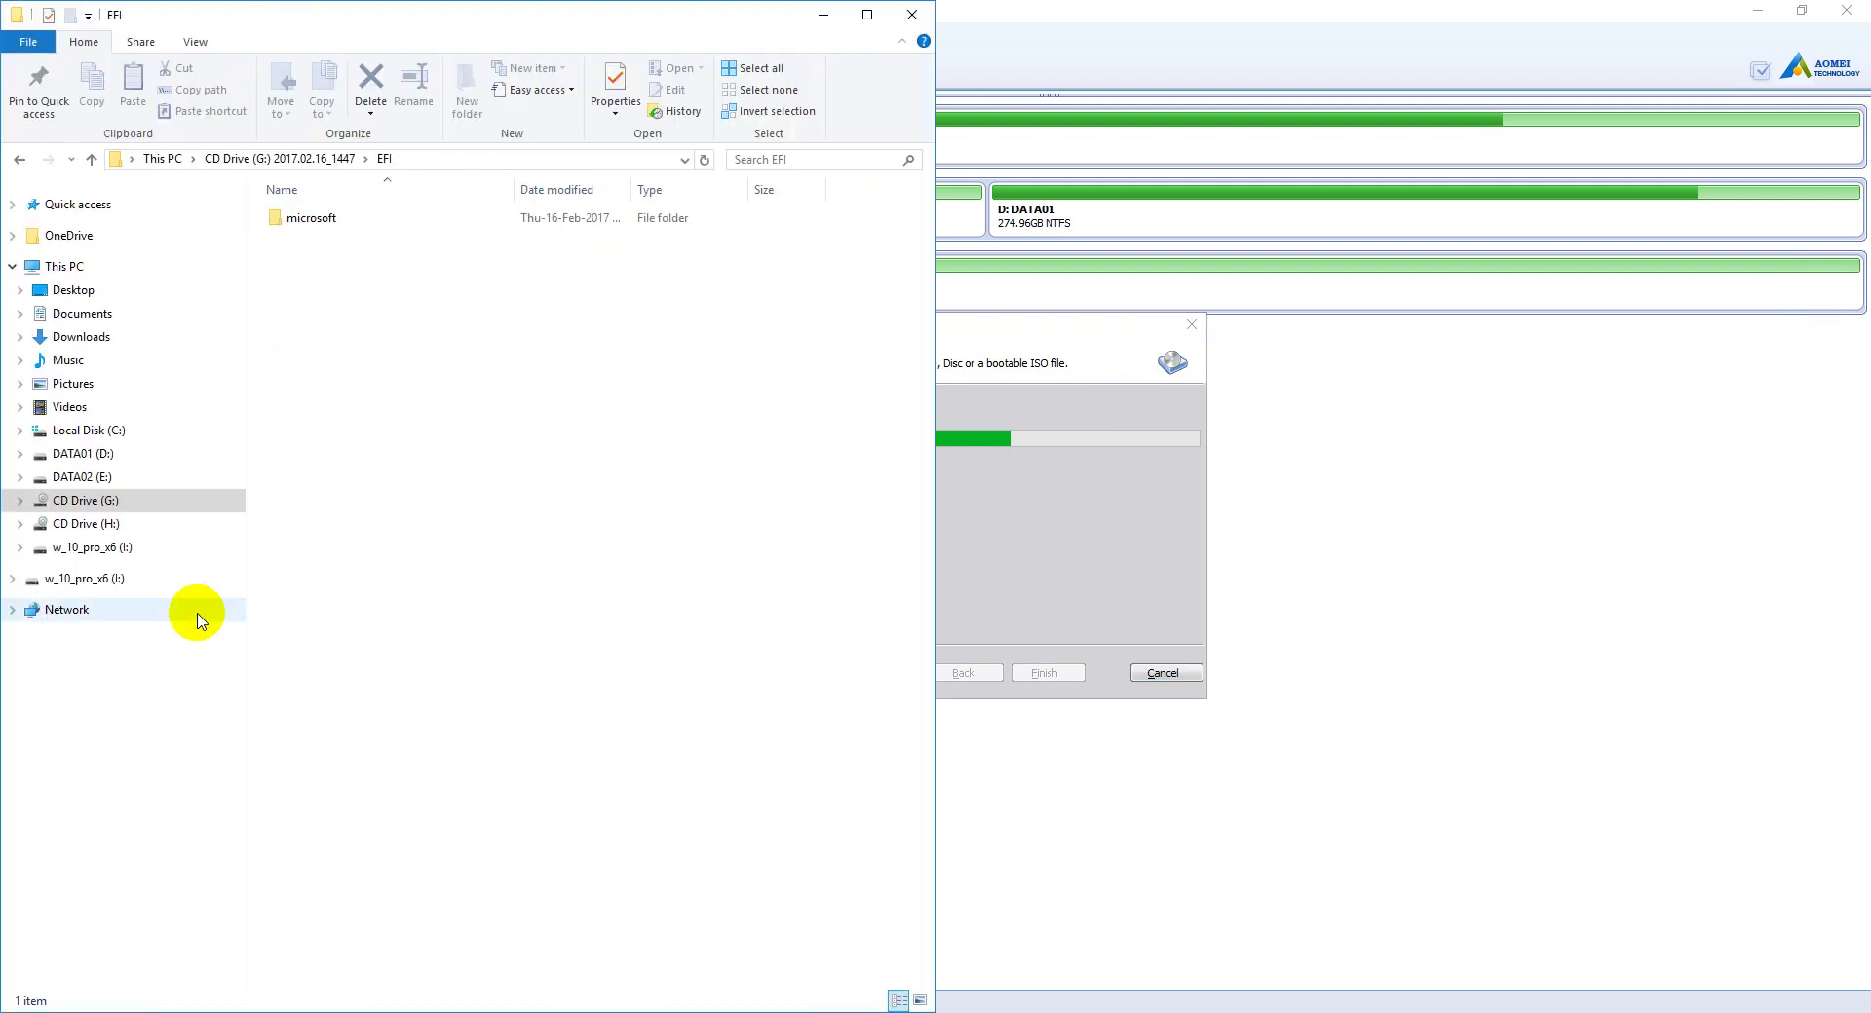
Step: Reposition the File Explorer window while reviewing the root files of CD Drive (G:), and reopen its EFI folder
{"action": "left_click", "coordinate": [83, 501]}
{"action": "left_click_drag", "start_coordinate": [328, 387], "coordinate": [292, 217]}
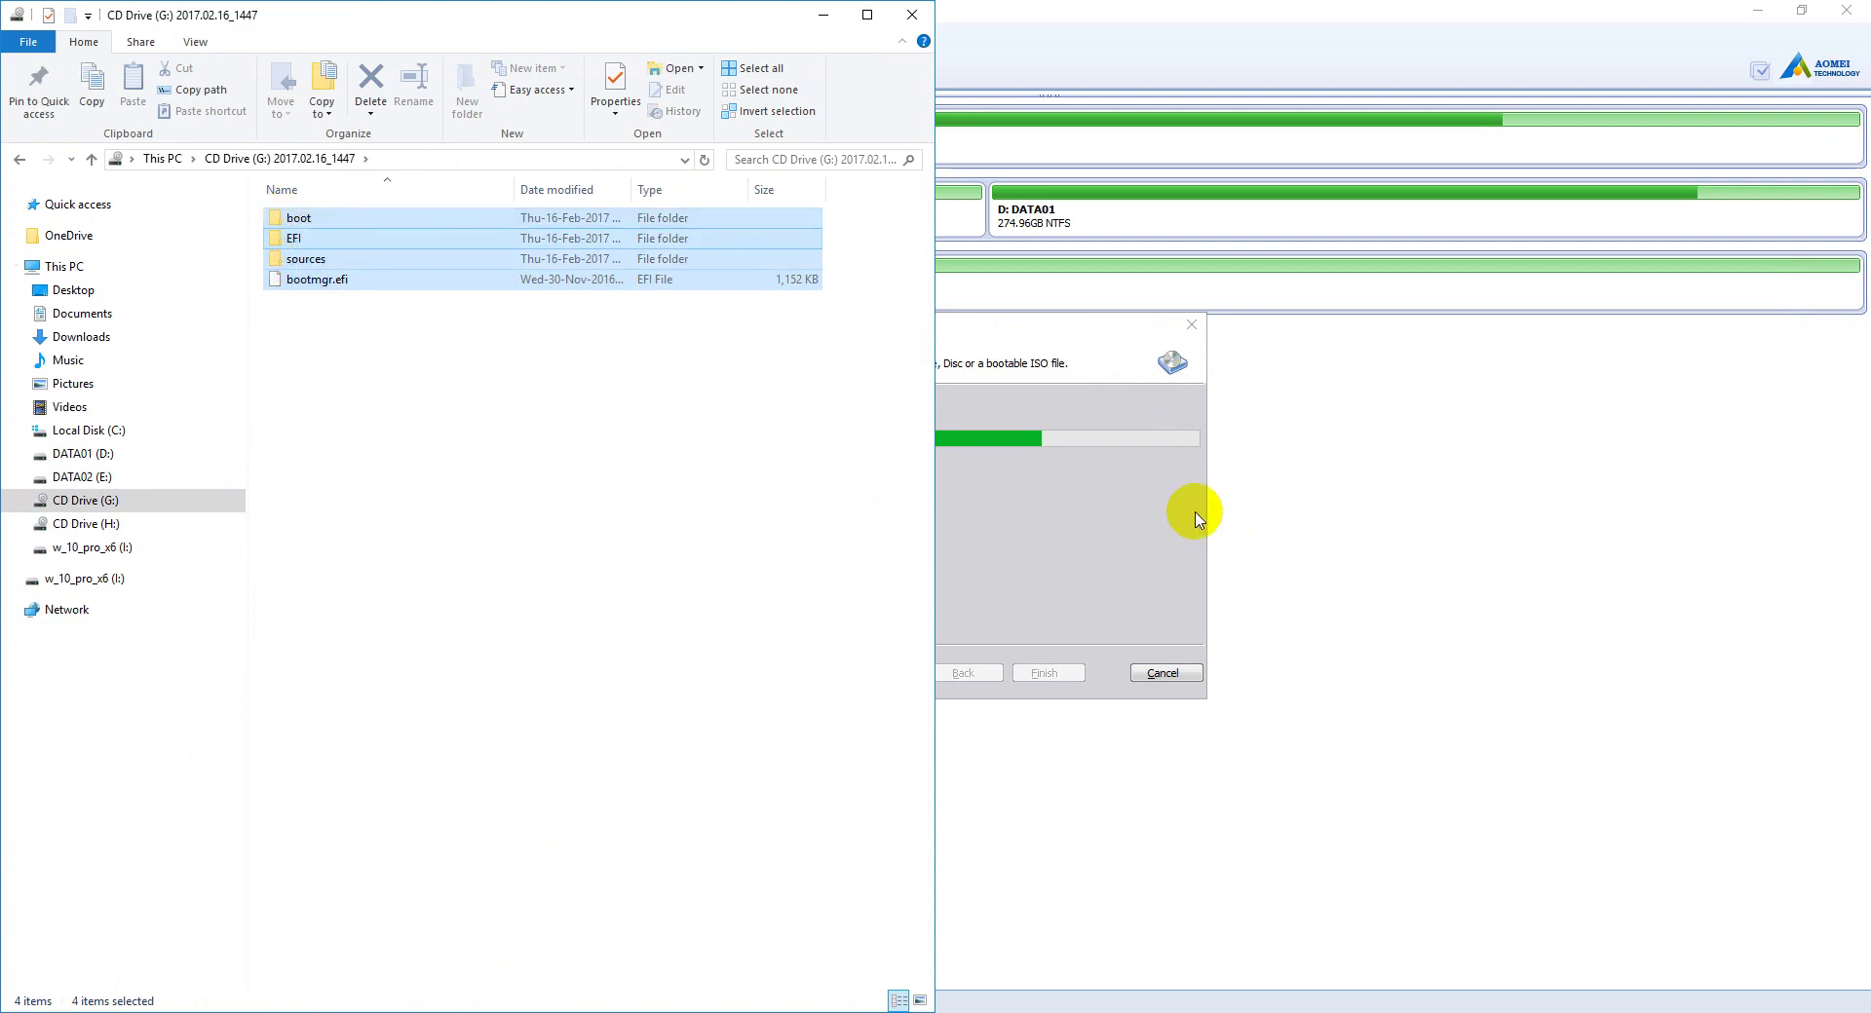
{"action": "left_click", "coordinate": [448, 660]}
{"action": "left_click_drag", "start_coordinate": [468, 20], "coordinate": [478, 244]}
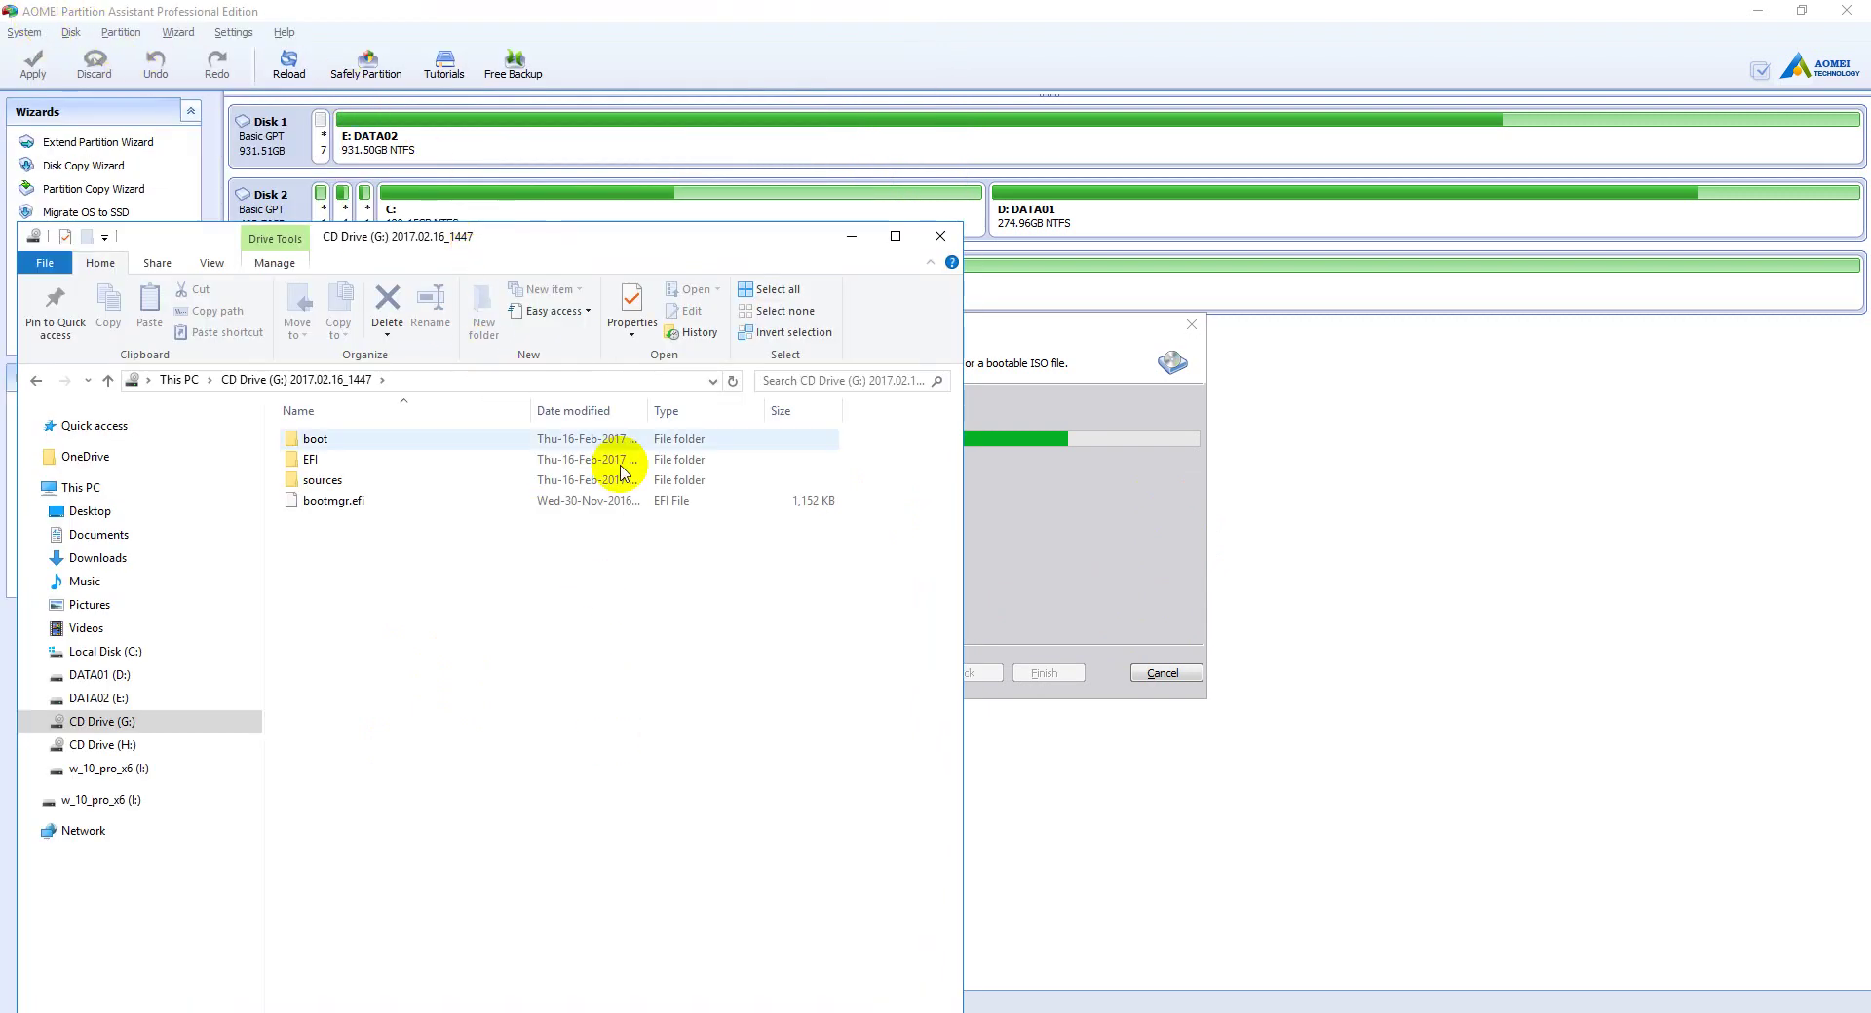
{"action": "left_click_drag", "start_coordinate": [614, 238], "coordinate": [636, 119]}
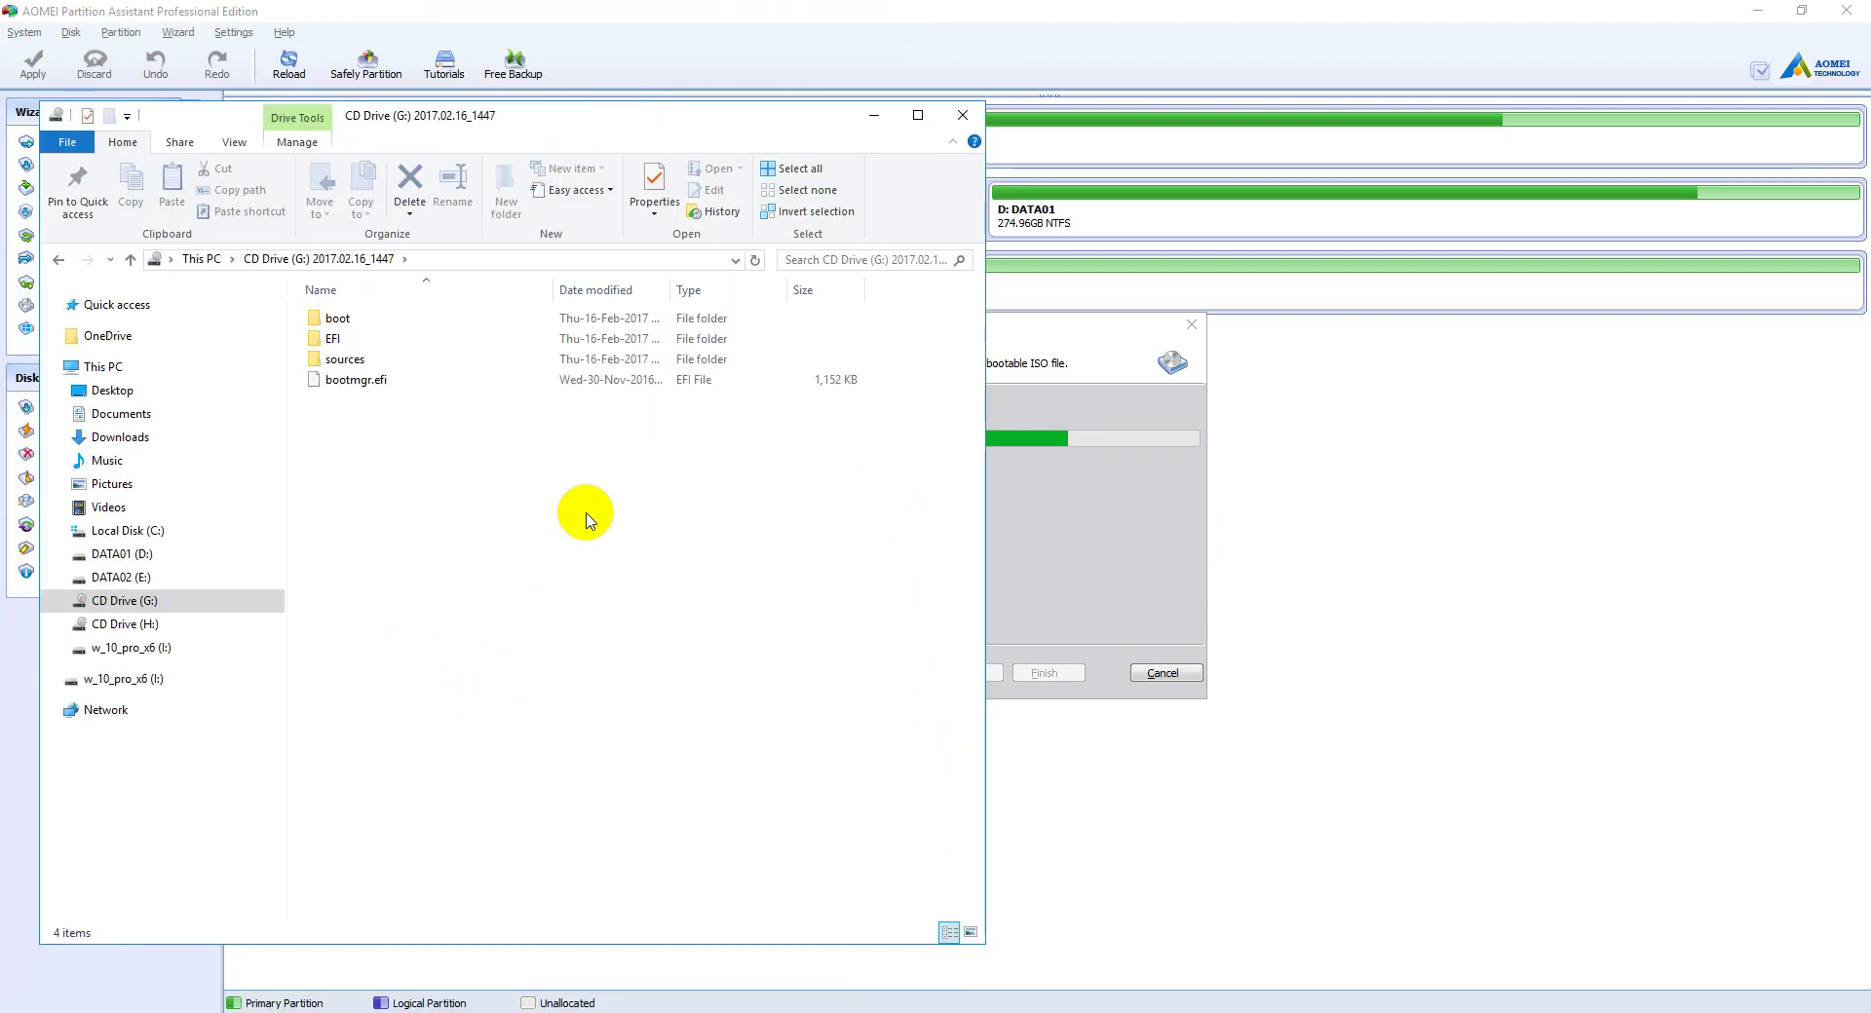
{"action": "double_click", "coordinate": [341, 343]}
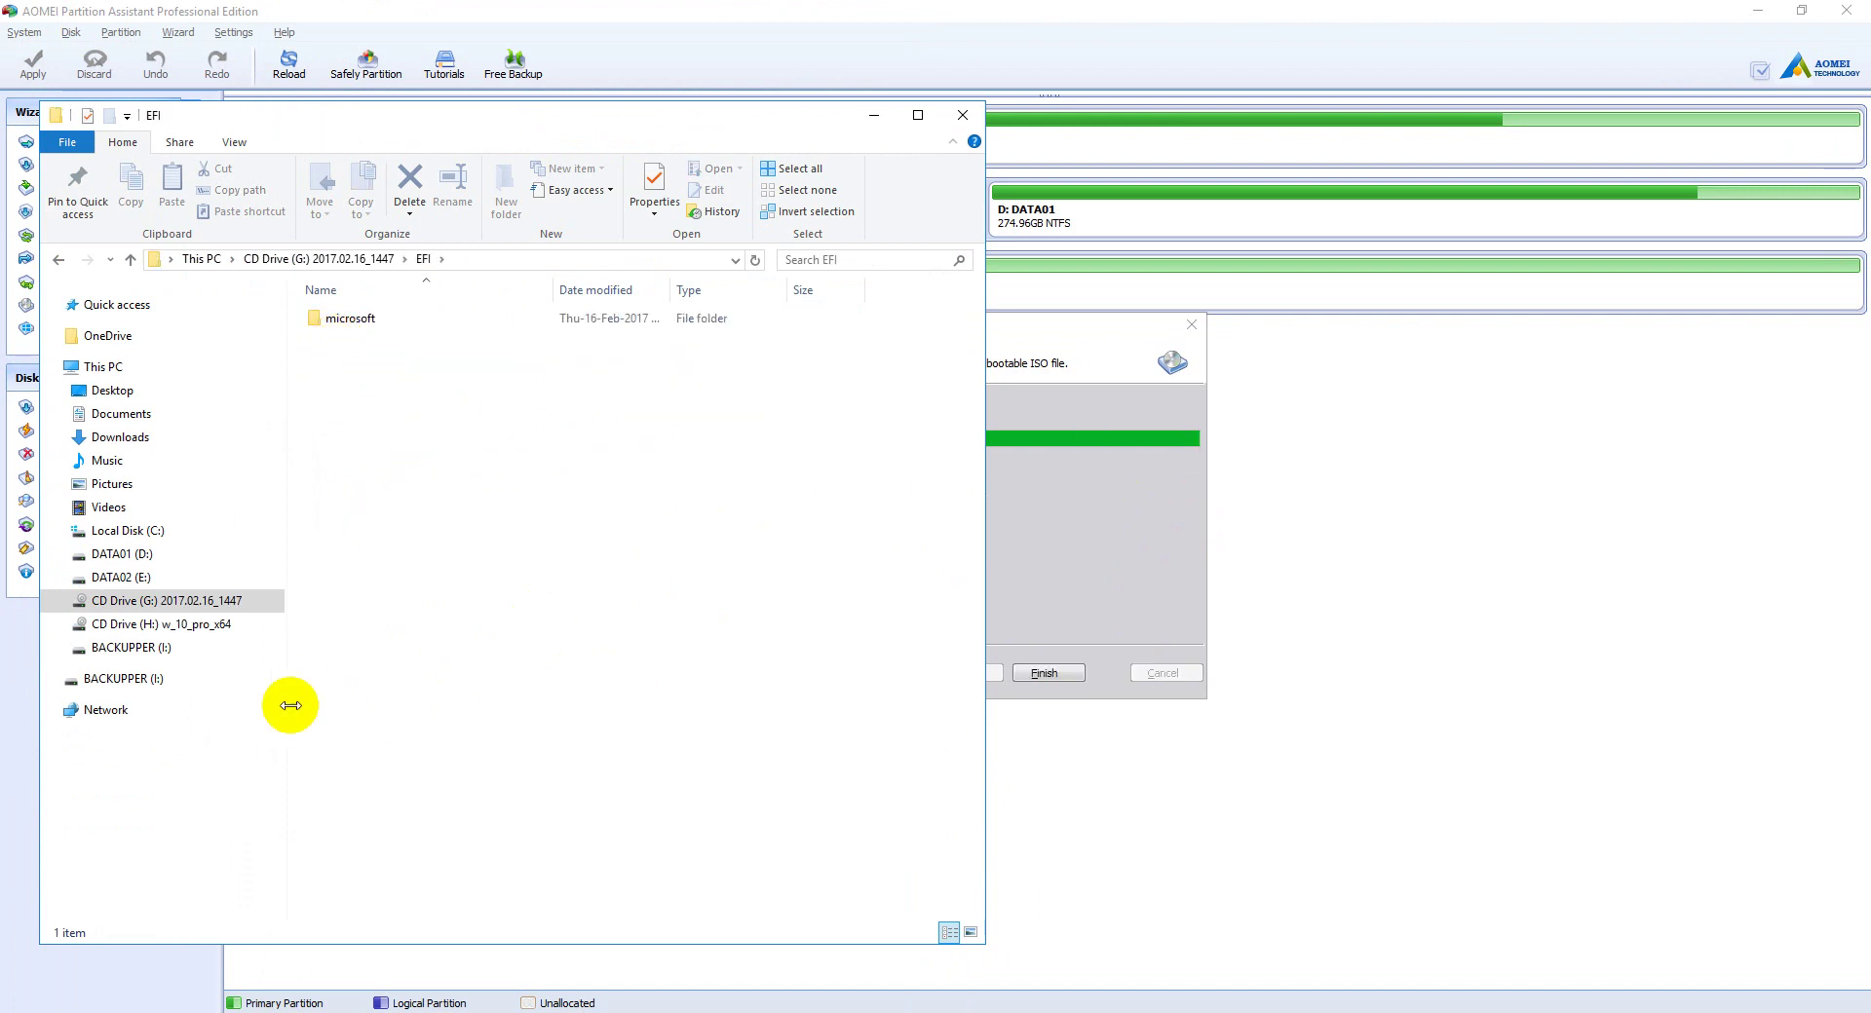
Step: Examine the efi\boot folder on CD Drive (H:) w_10_pro_x64 for comparison
{"action": "left_click", "coordinate": [204, 625]}
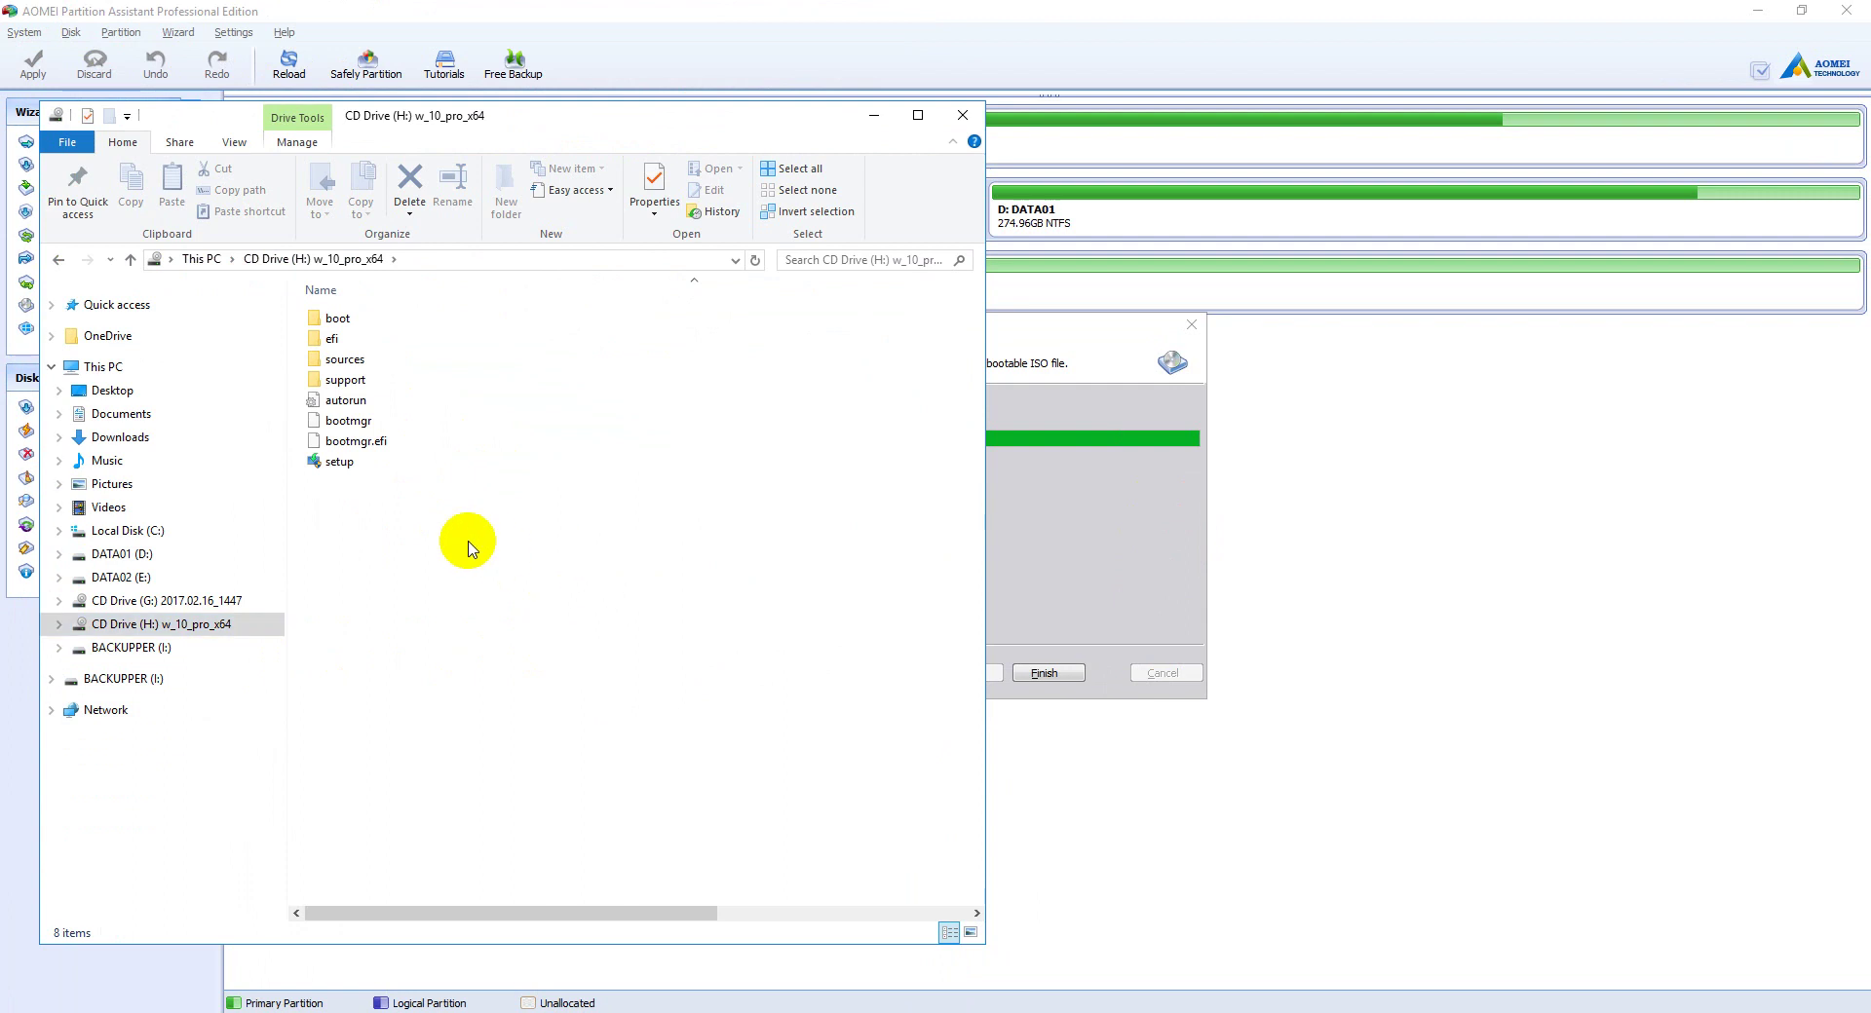
{"action": "left_click", "coordinate": [332, 341]}
{"action": "double_click", "coordinate": [332, 343]}
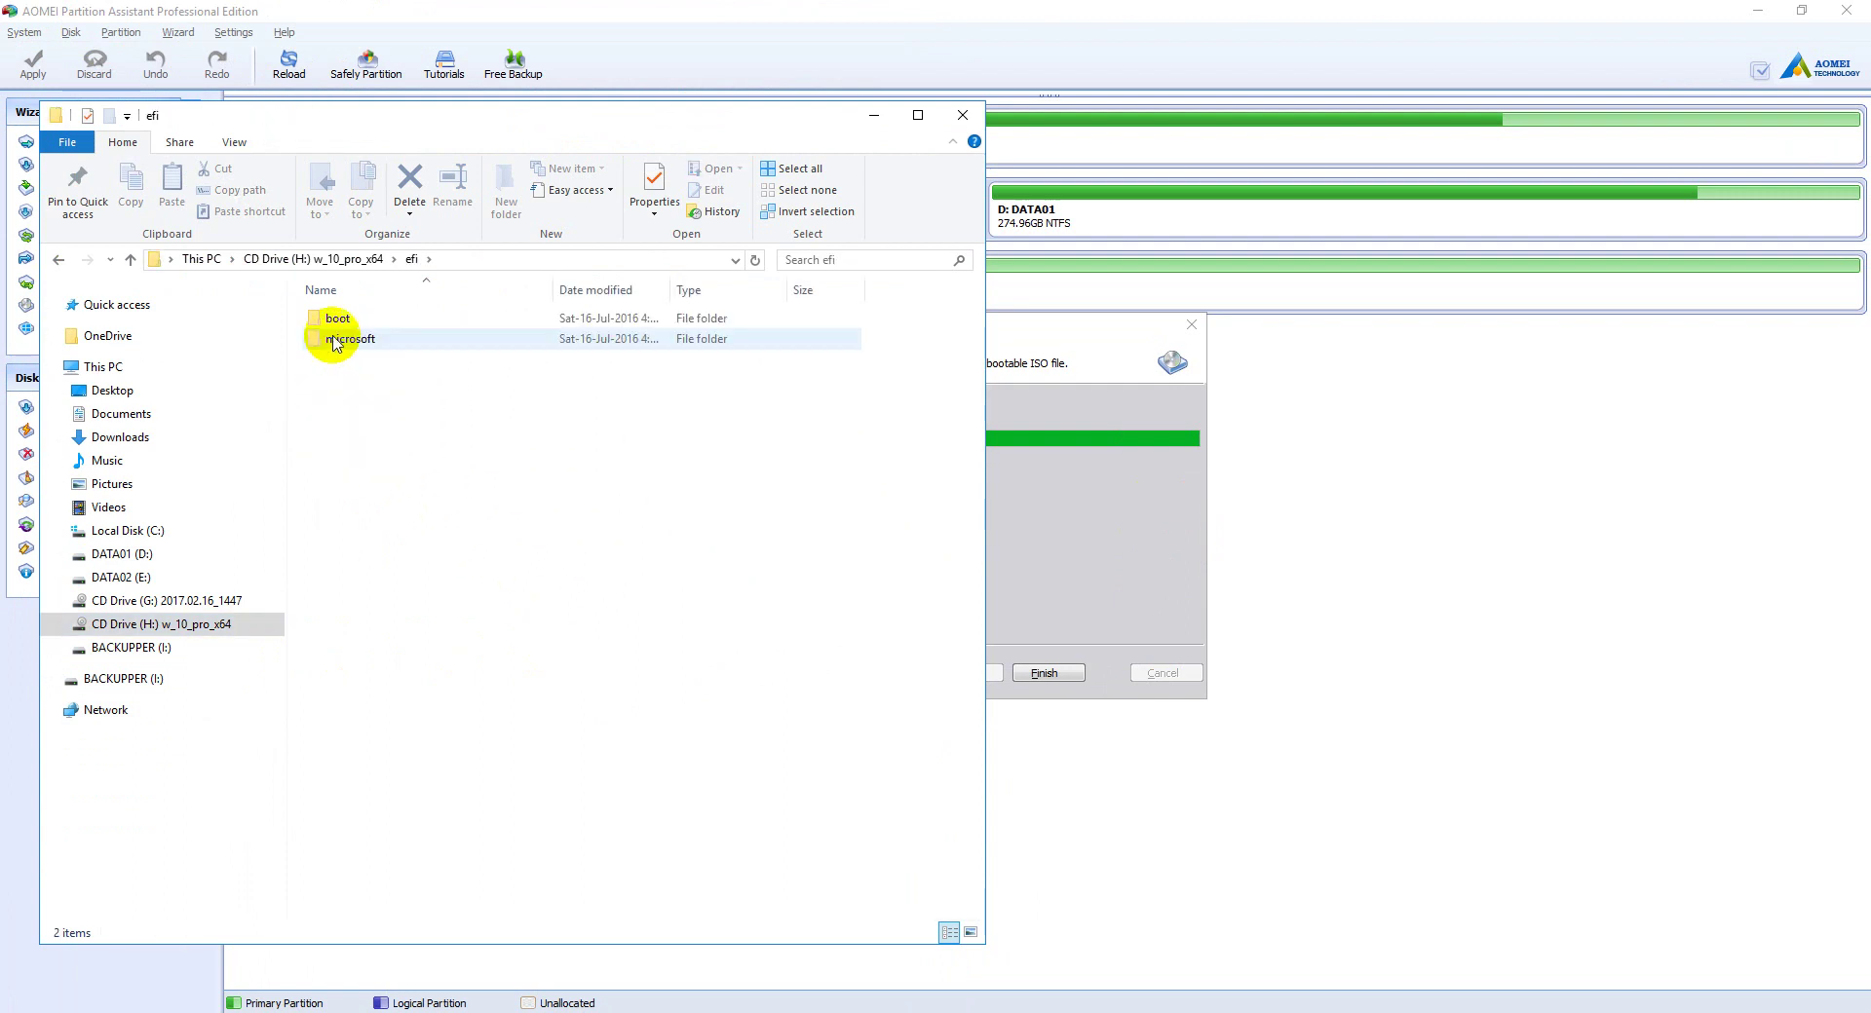
{"action": "double_click", "coordinate": [335, 319]}
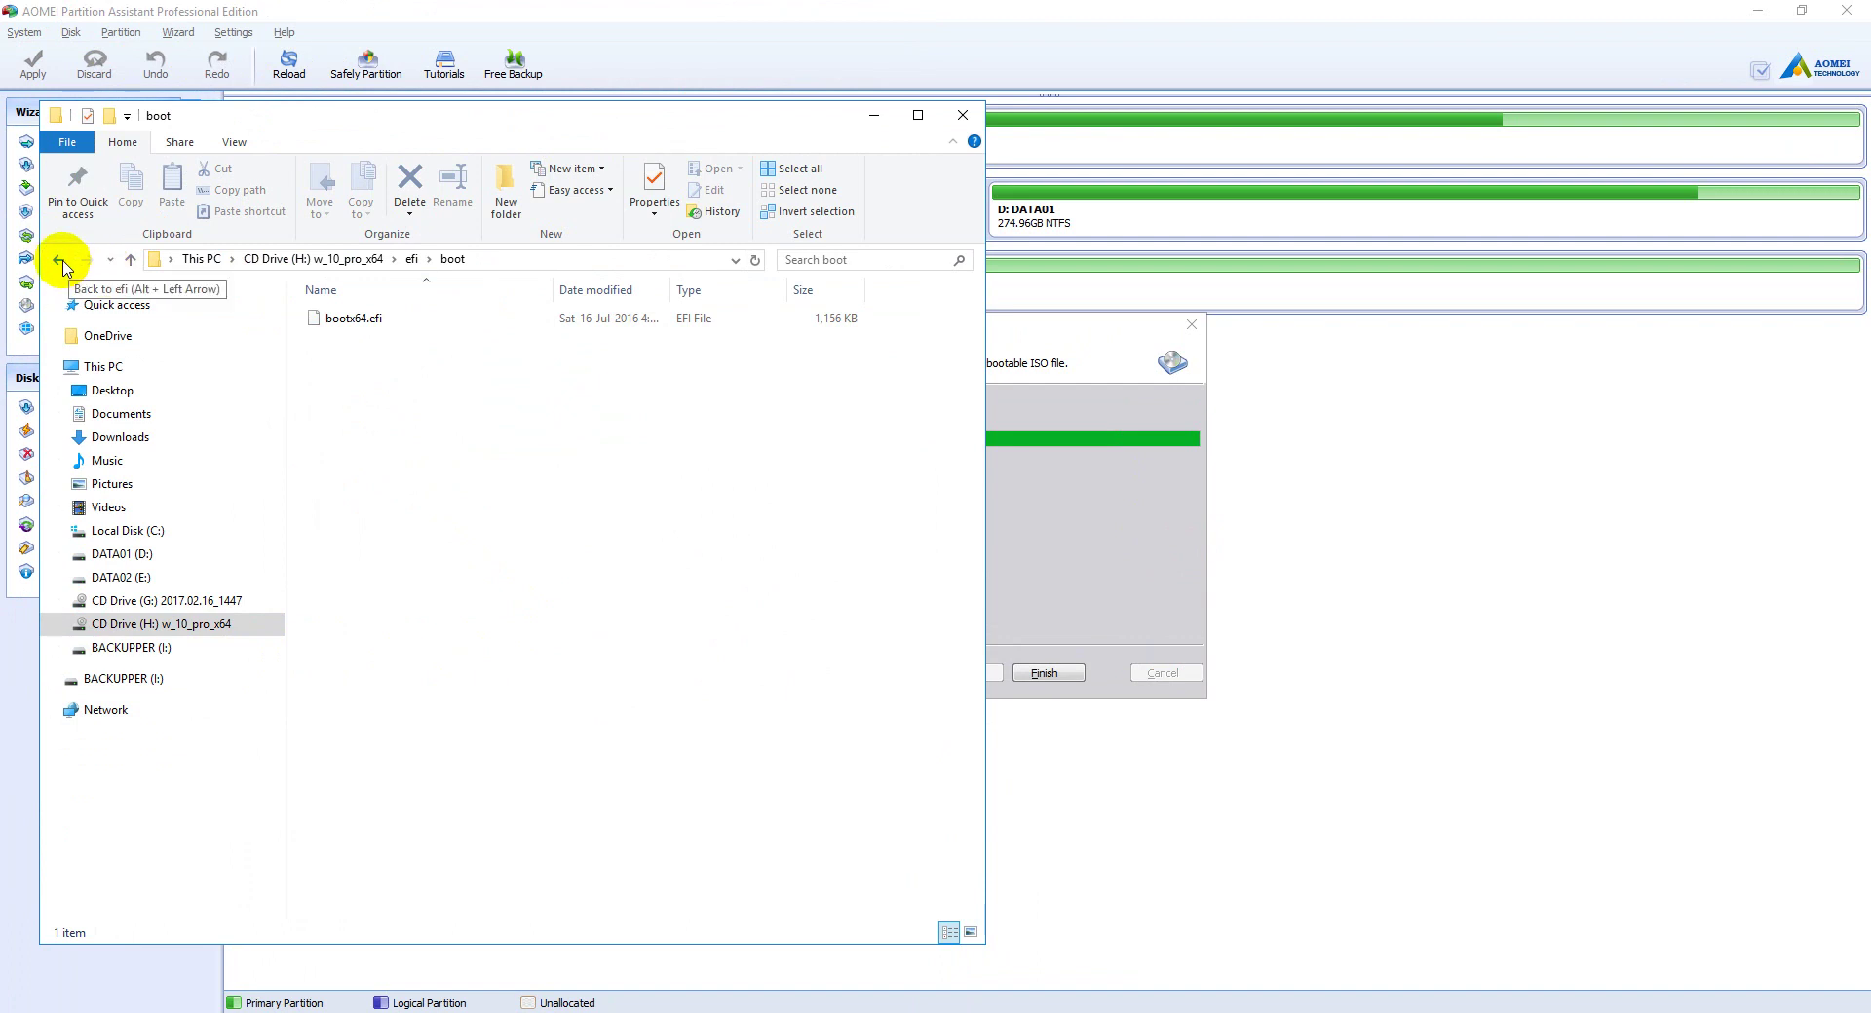
Step: Finish the Make Bootable Media Wizard and return to File Explorer
{"action": "left_click", "coordinate": [1130, 585]}
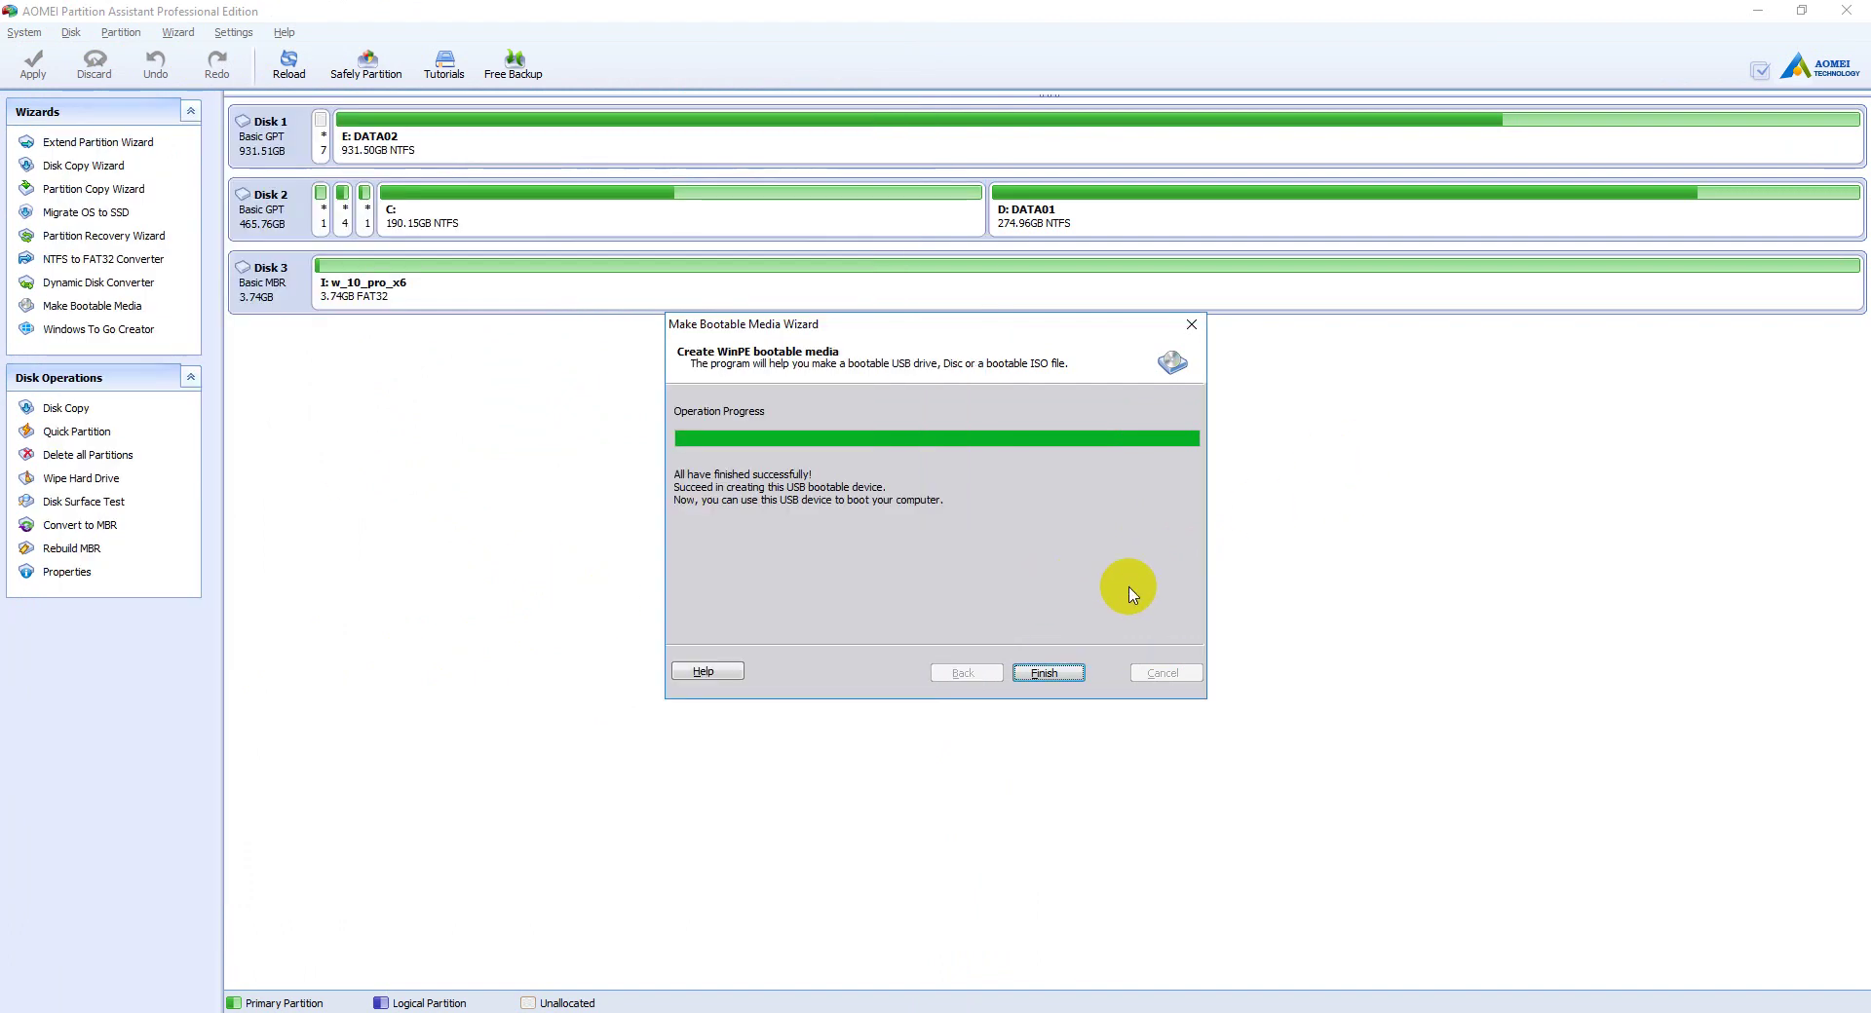
{"action": "left_click", "coordinate": [1068, 676]}
{"action": "key", "text": "alt+Tab"}
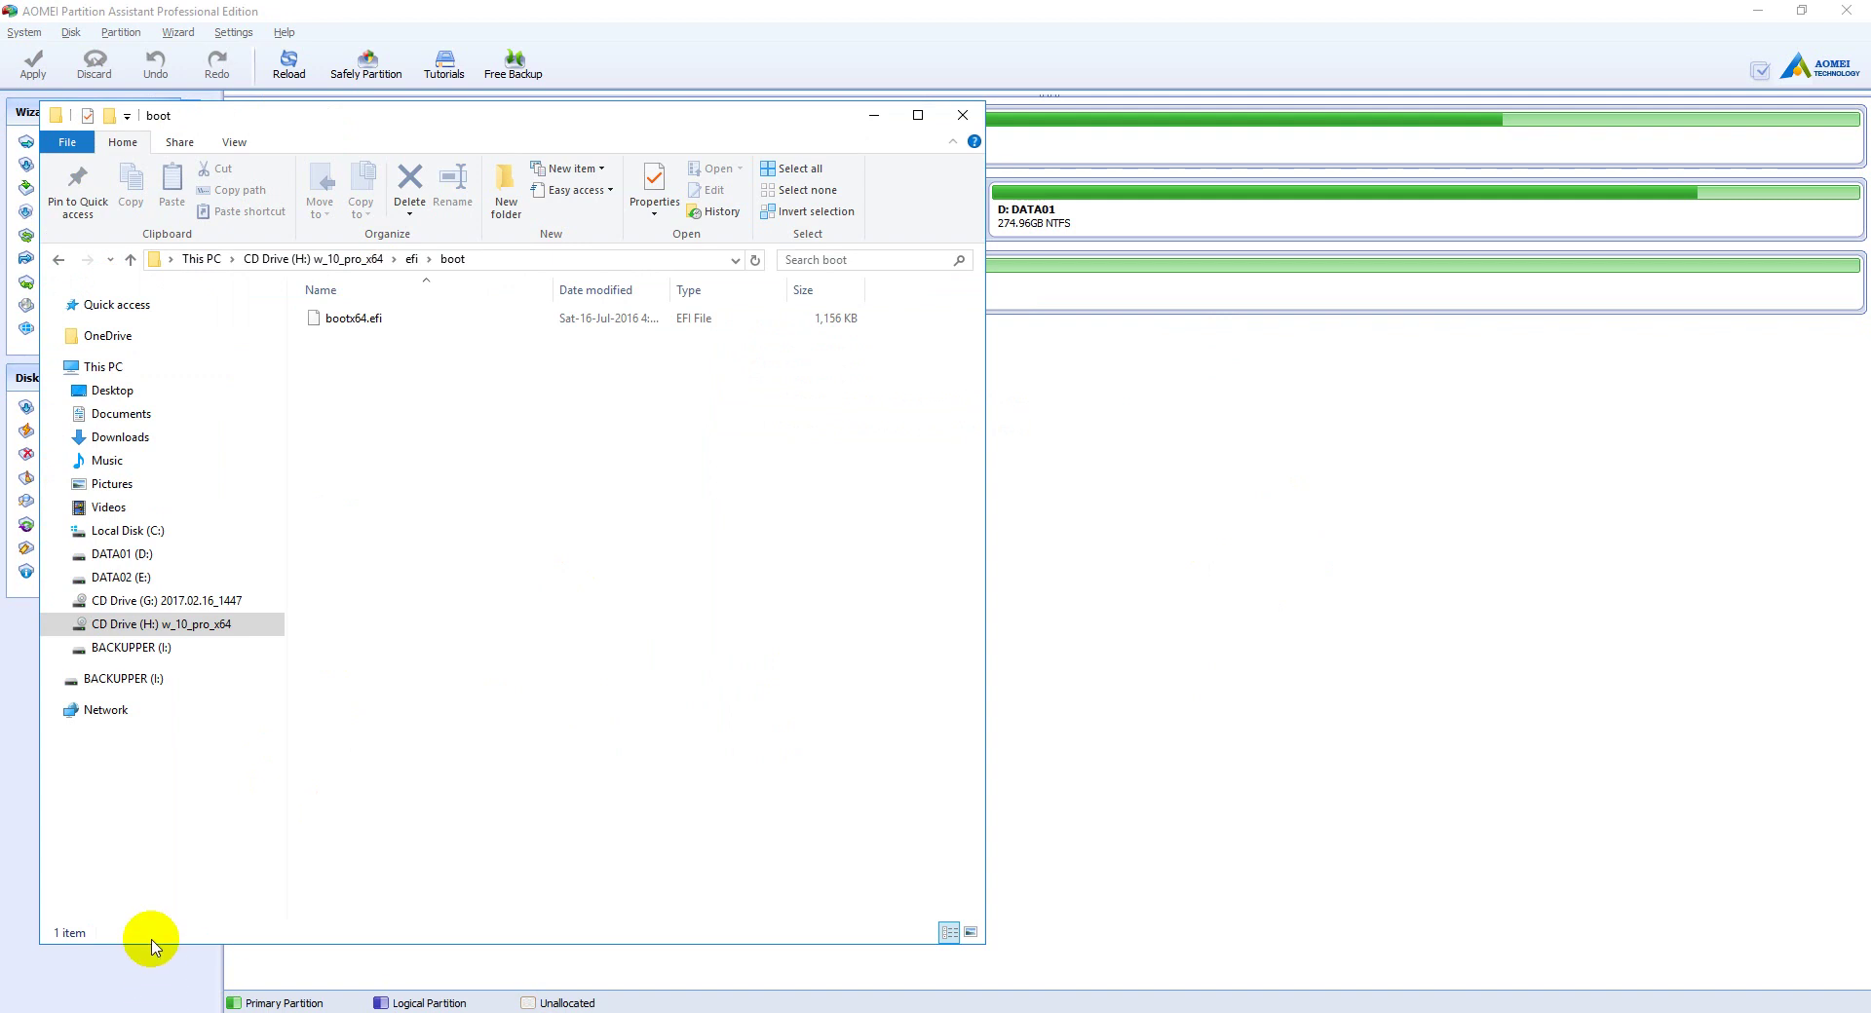
Step: Try to open the BACKUPPER (I:) USB drive in File Explorer, cancelling each insert-disk prompt
{"action": "left_click", "coordinate": [133, 651]}
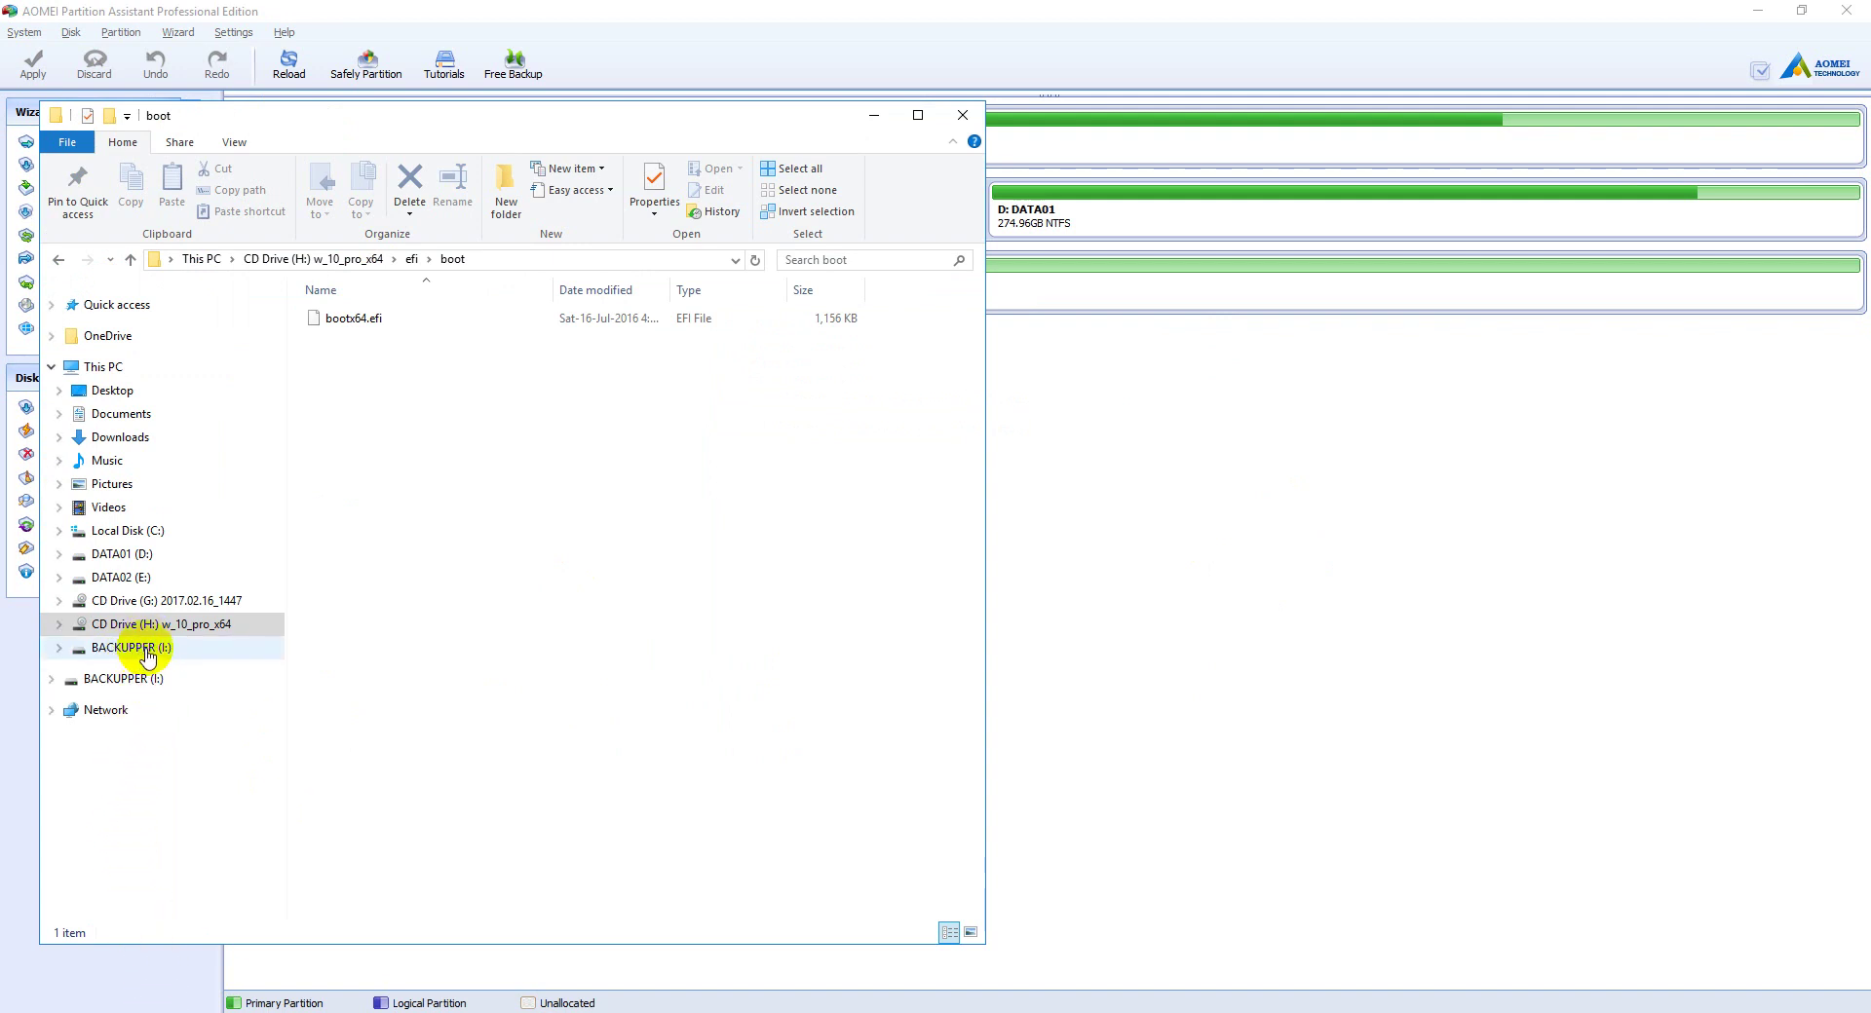
{"action": "left_click", "coordinate": [1051, 549]}
{"action": "left_click", "coordinate": [129, 679]}
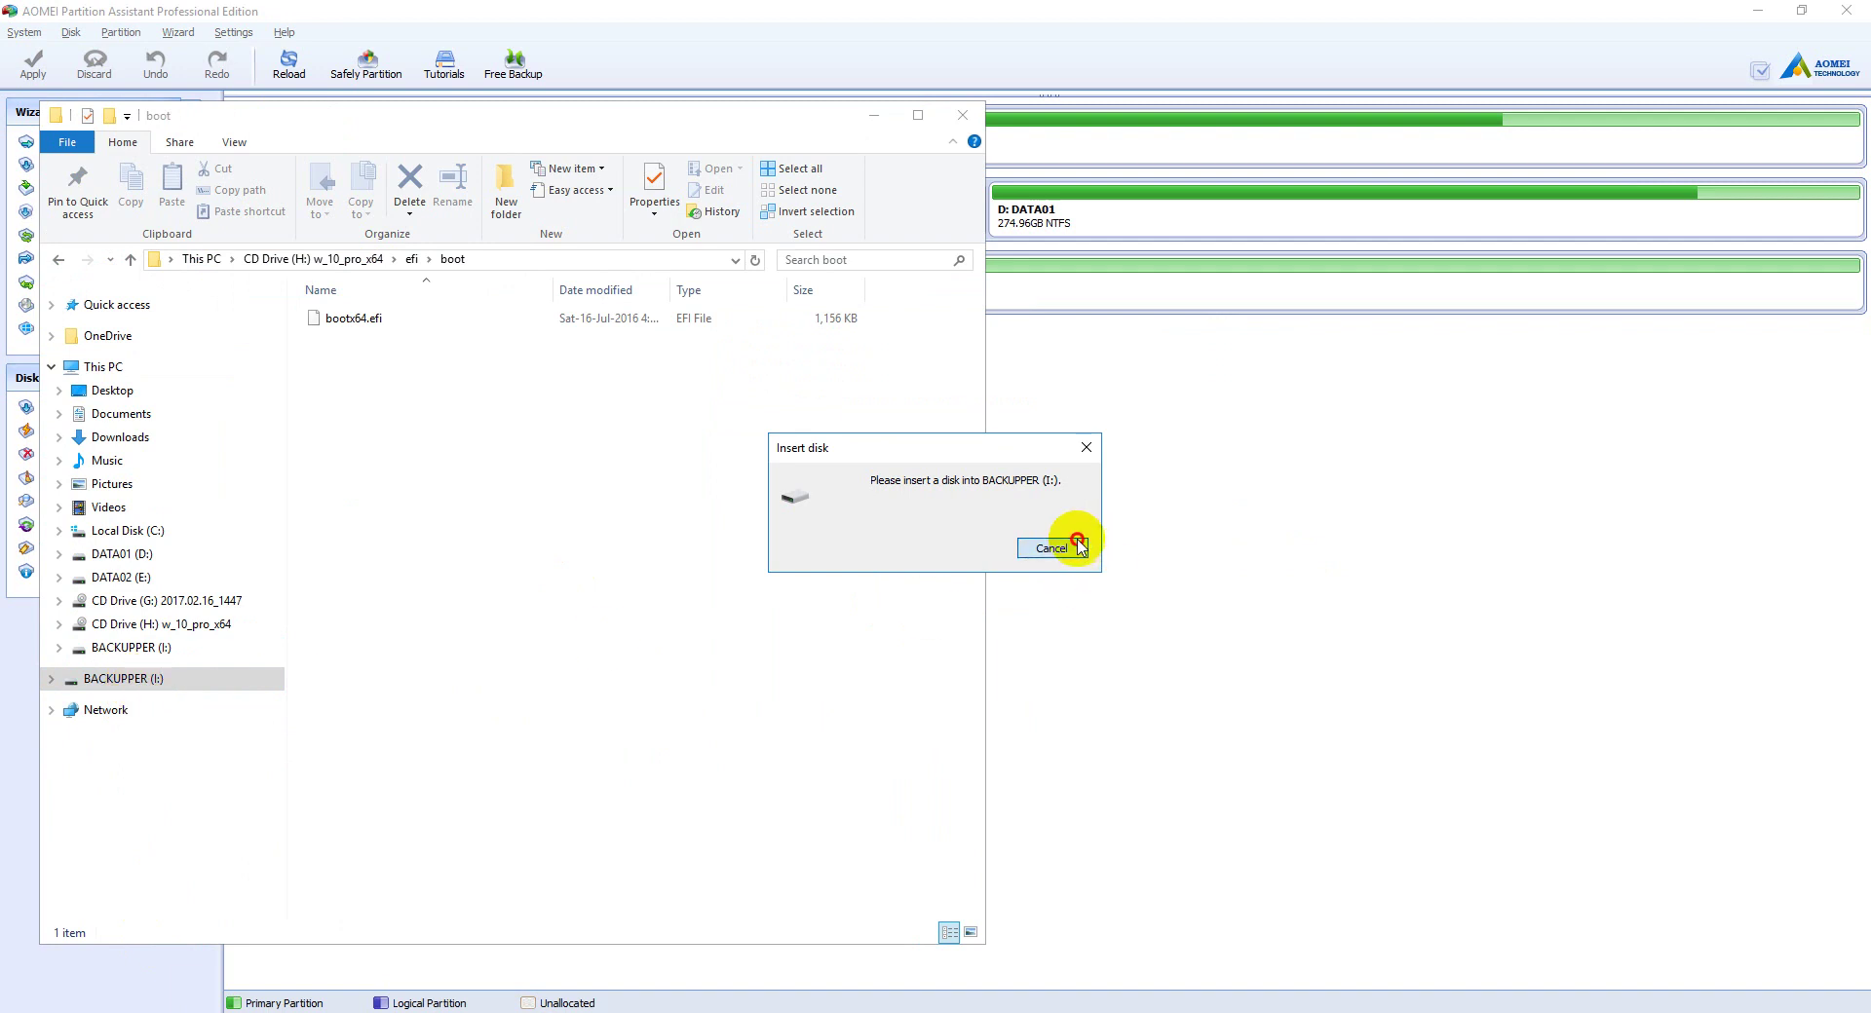
{"action": "left_click", "coordinate": [1072, 546]}
{"action": "left_click", "coordinate": [161, 647]}
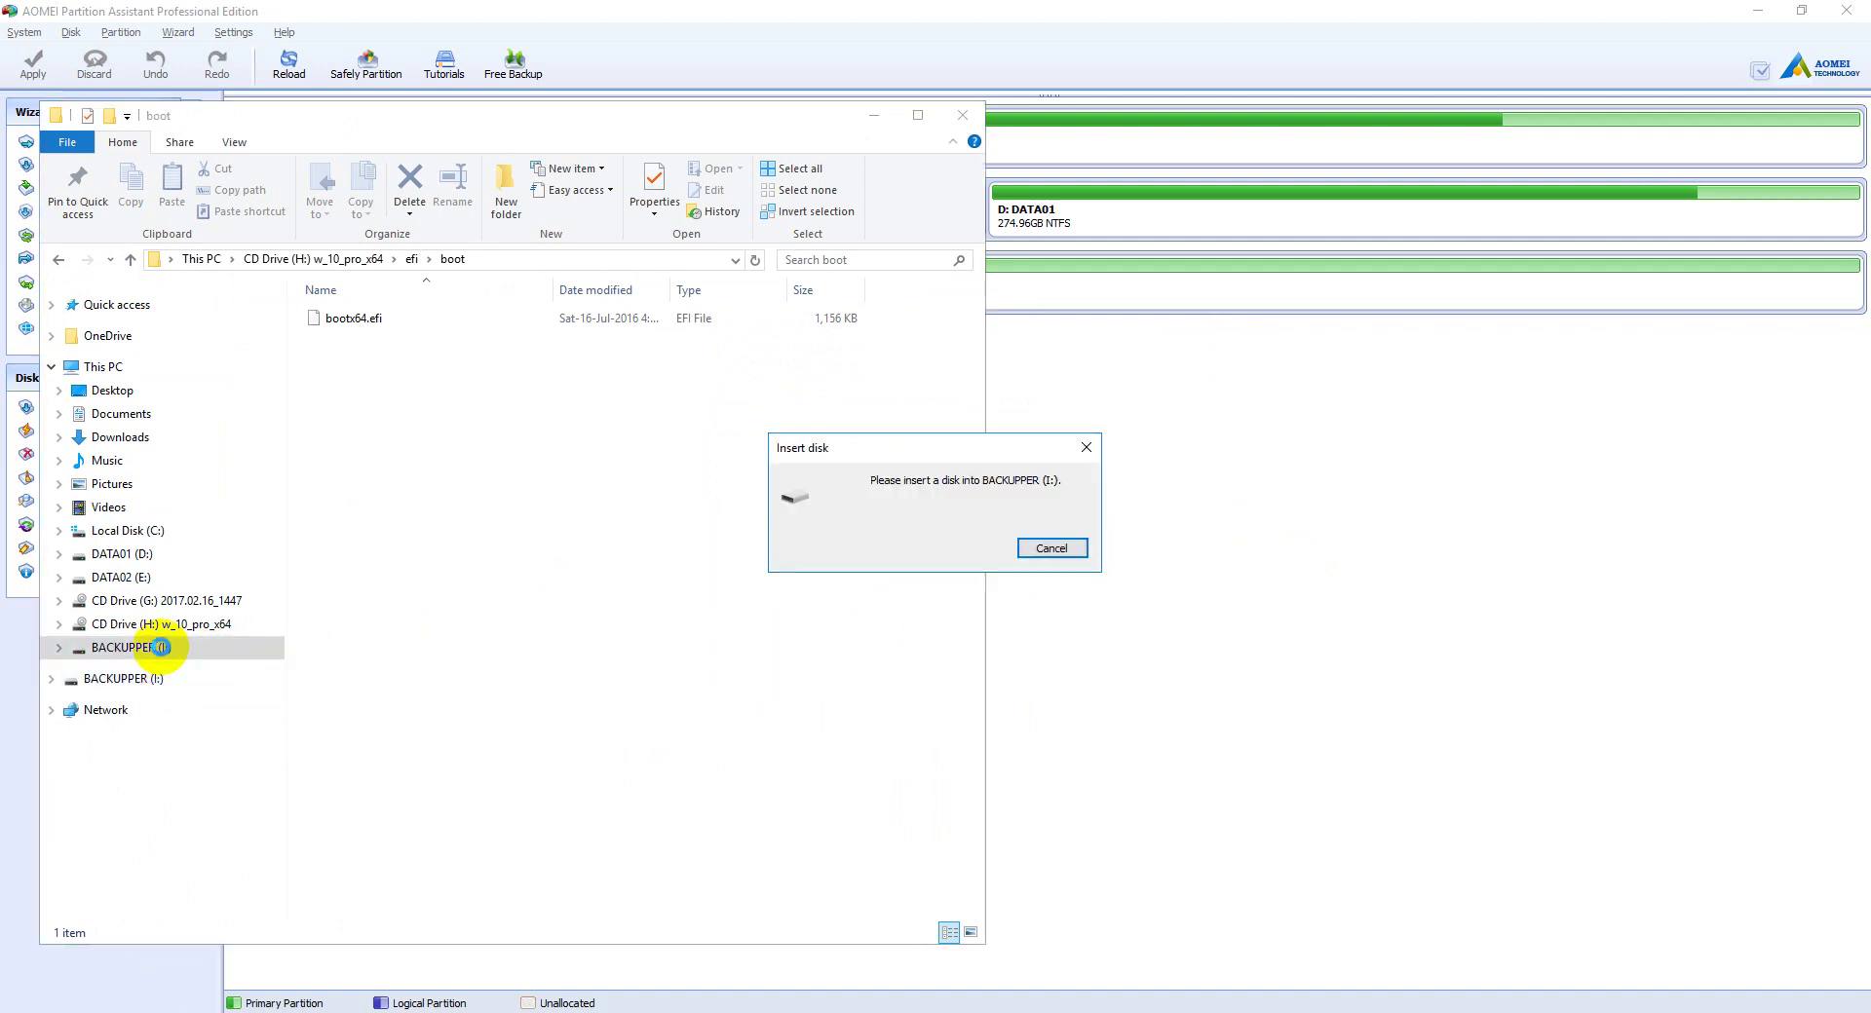
{"action": "left_click", "coordinate": [1048, 547]}
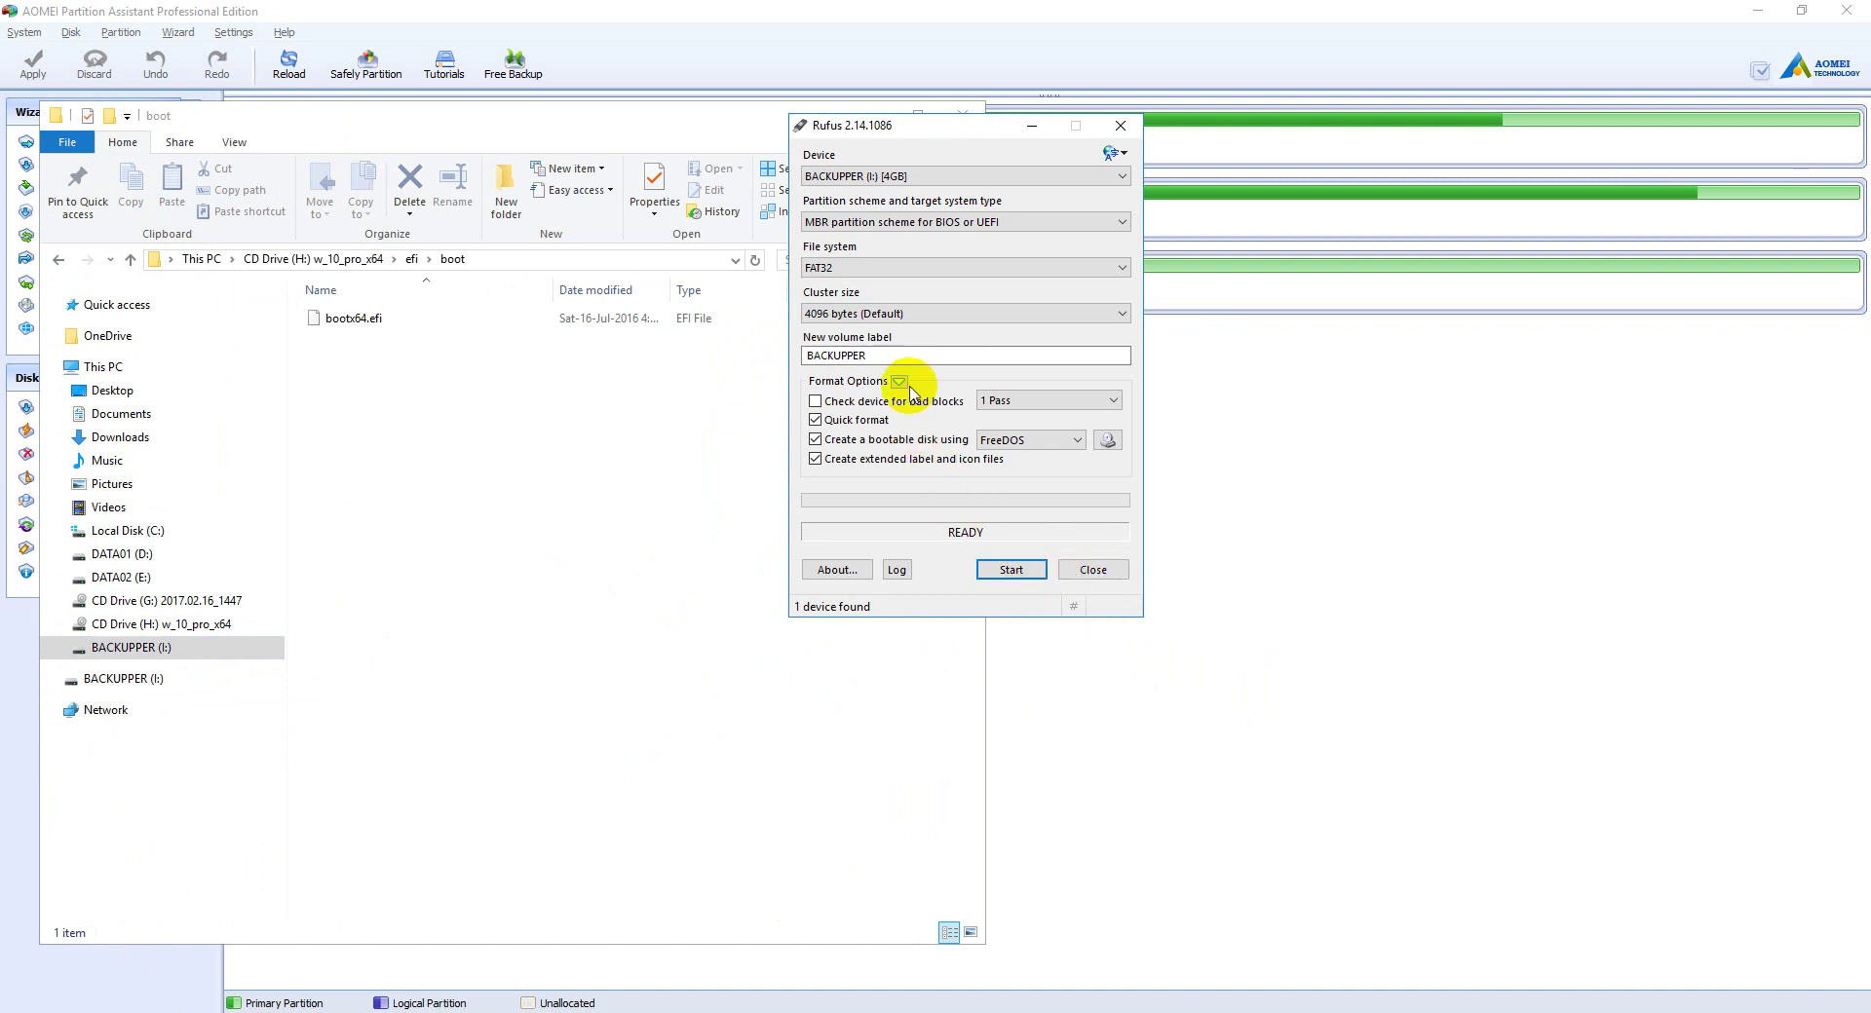
Step: Close Rufus and check the drives under This PC, including CD Drive (H:) and BACKUPPER (I:)
{"action": "left_click", "coordinate": [1093, 569]}
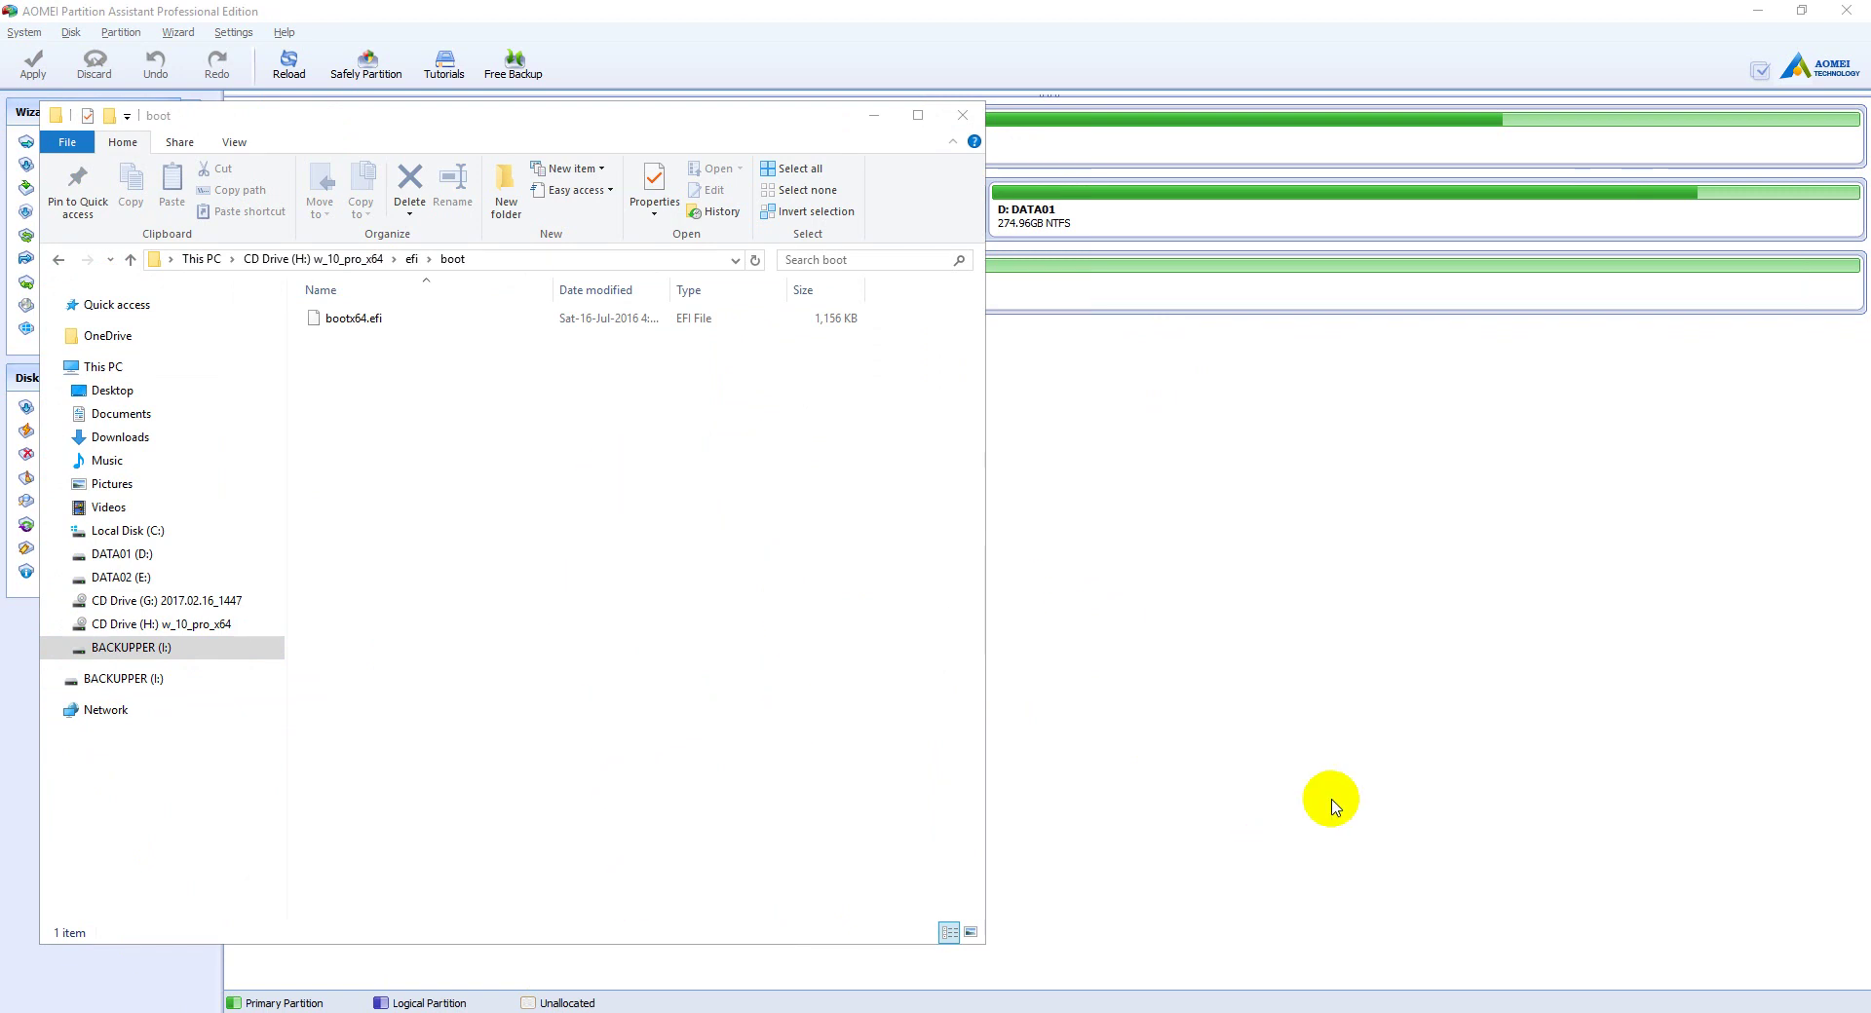
{"action": "left_click", "coordinate": [751, 703]}
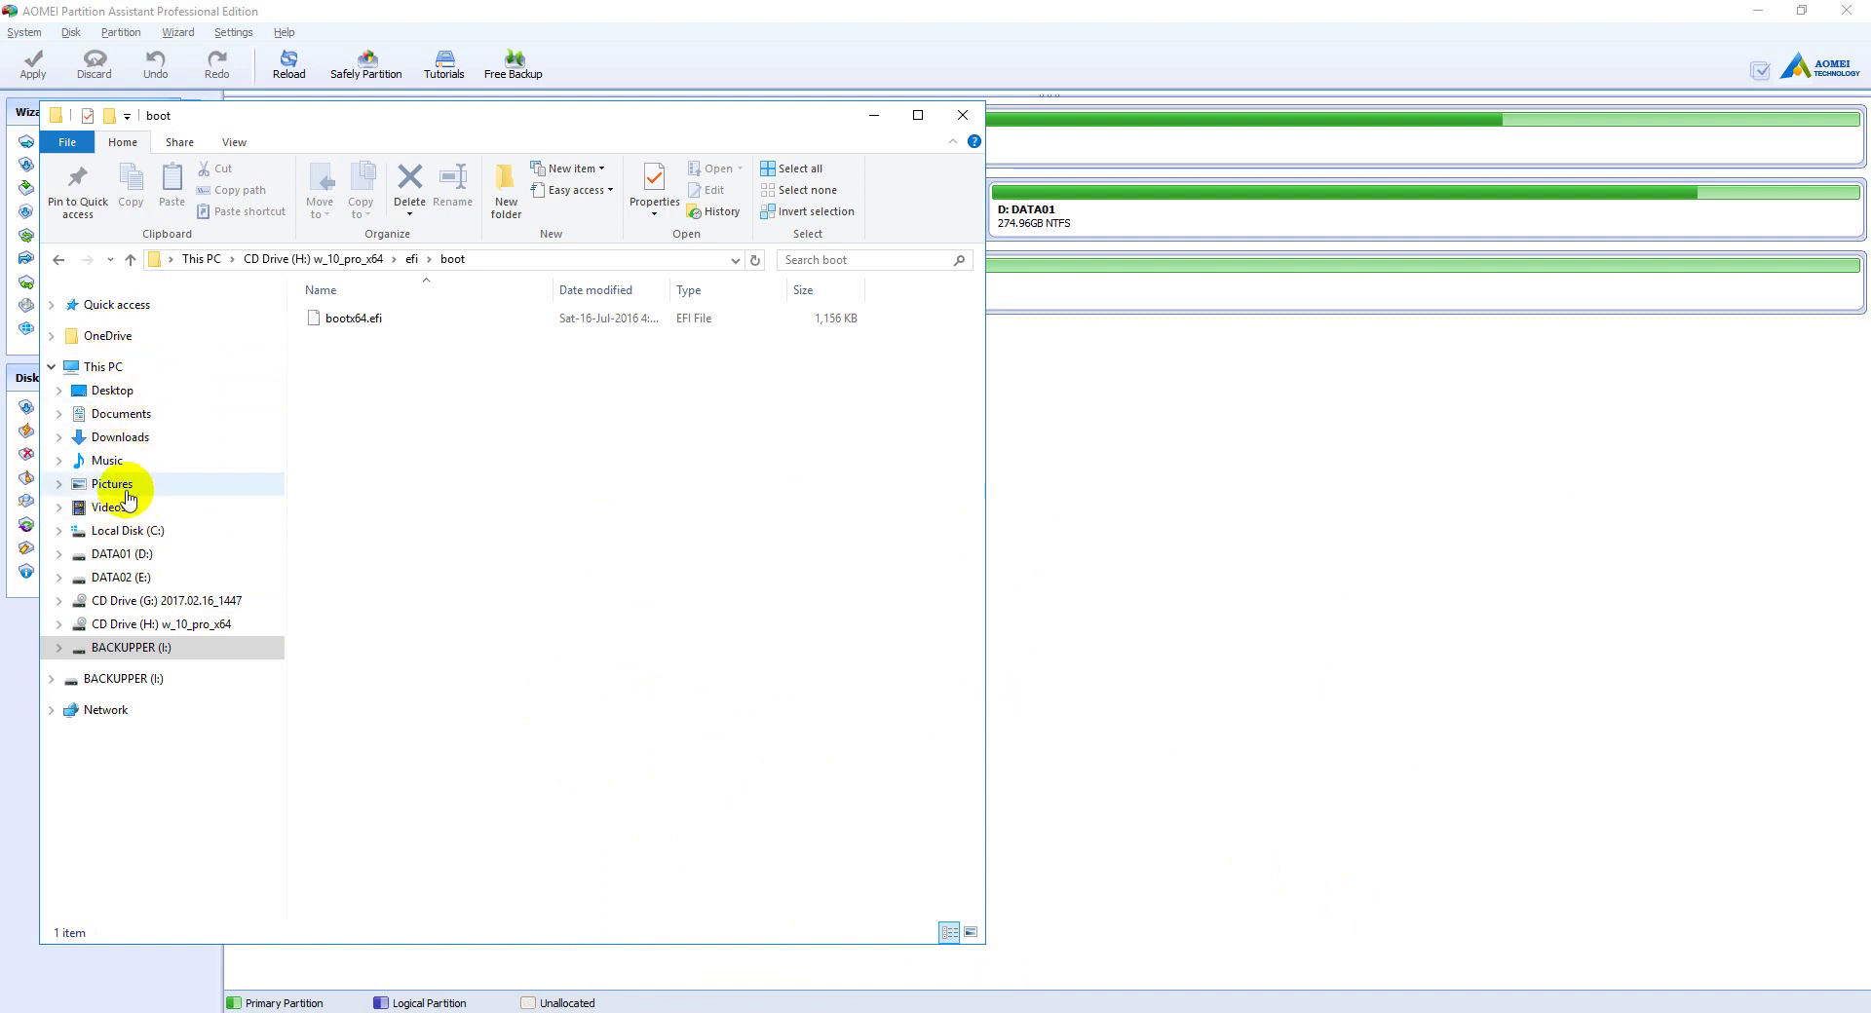
{"action": "left_click", "coordinate": [109, 366]}
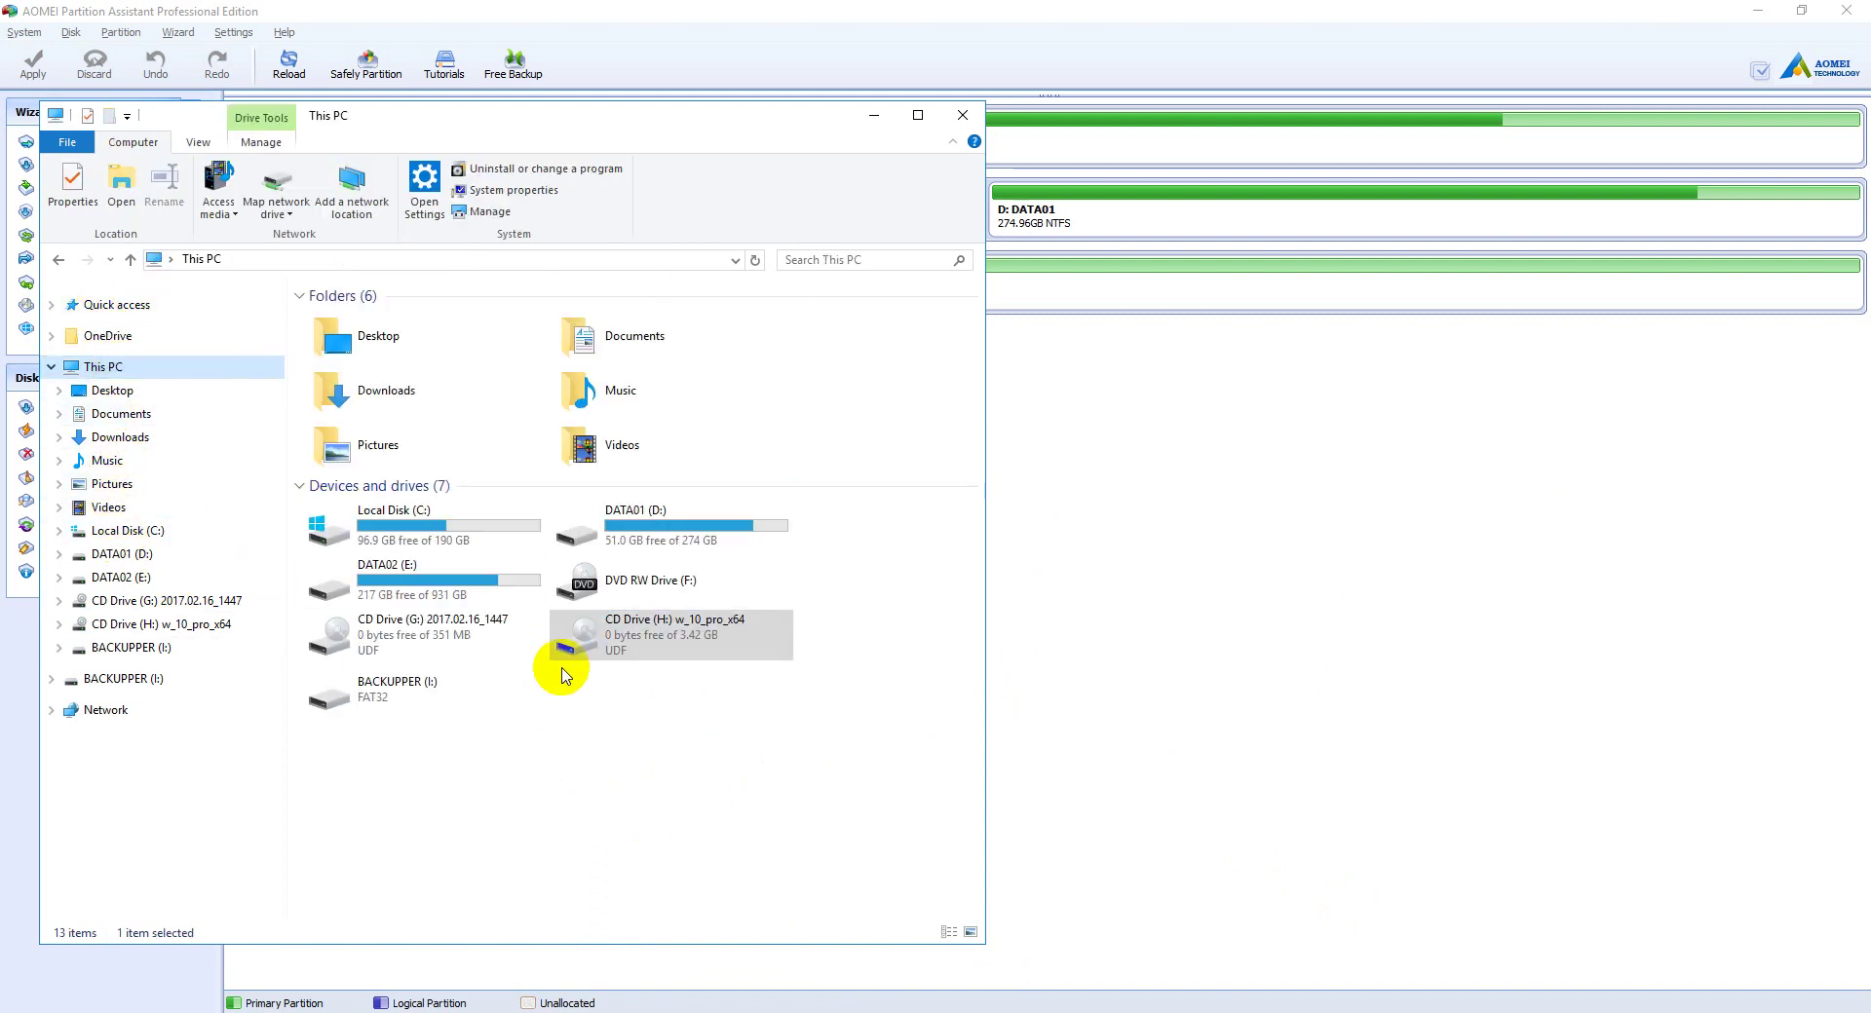
{"action": "left_click", "coordinate": [710, 791]}
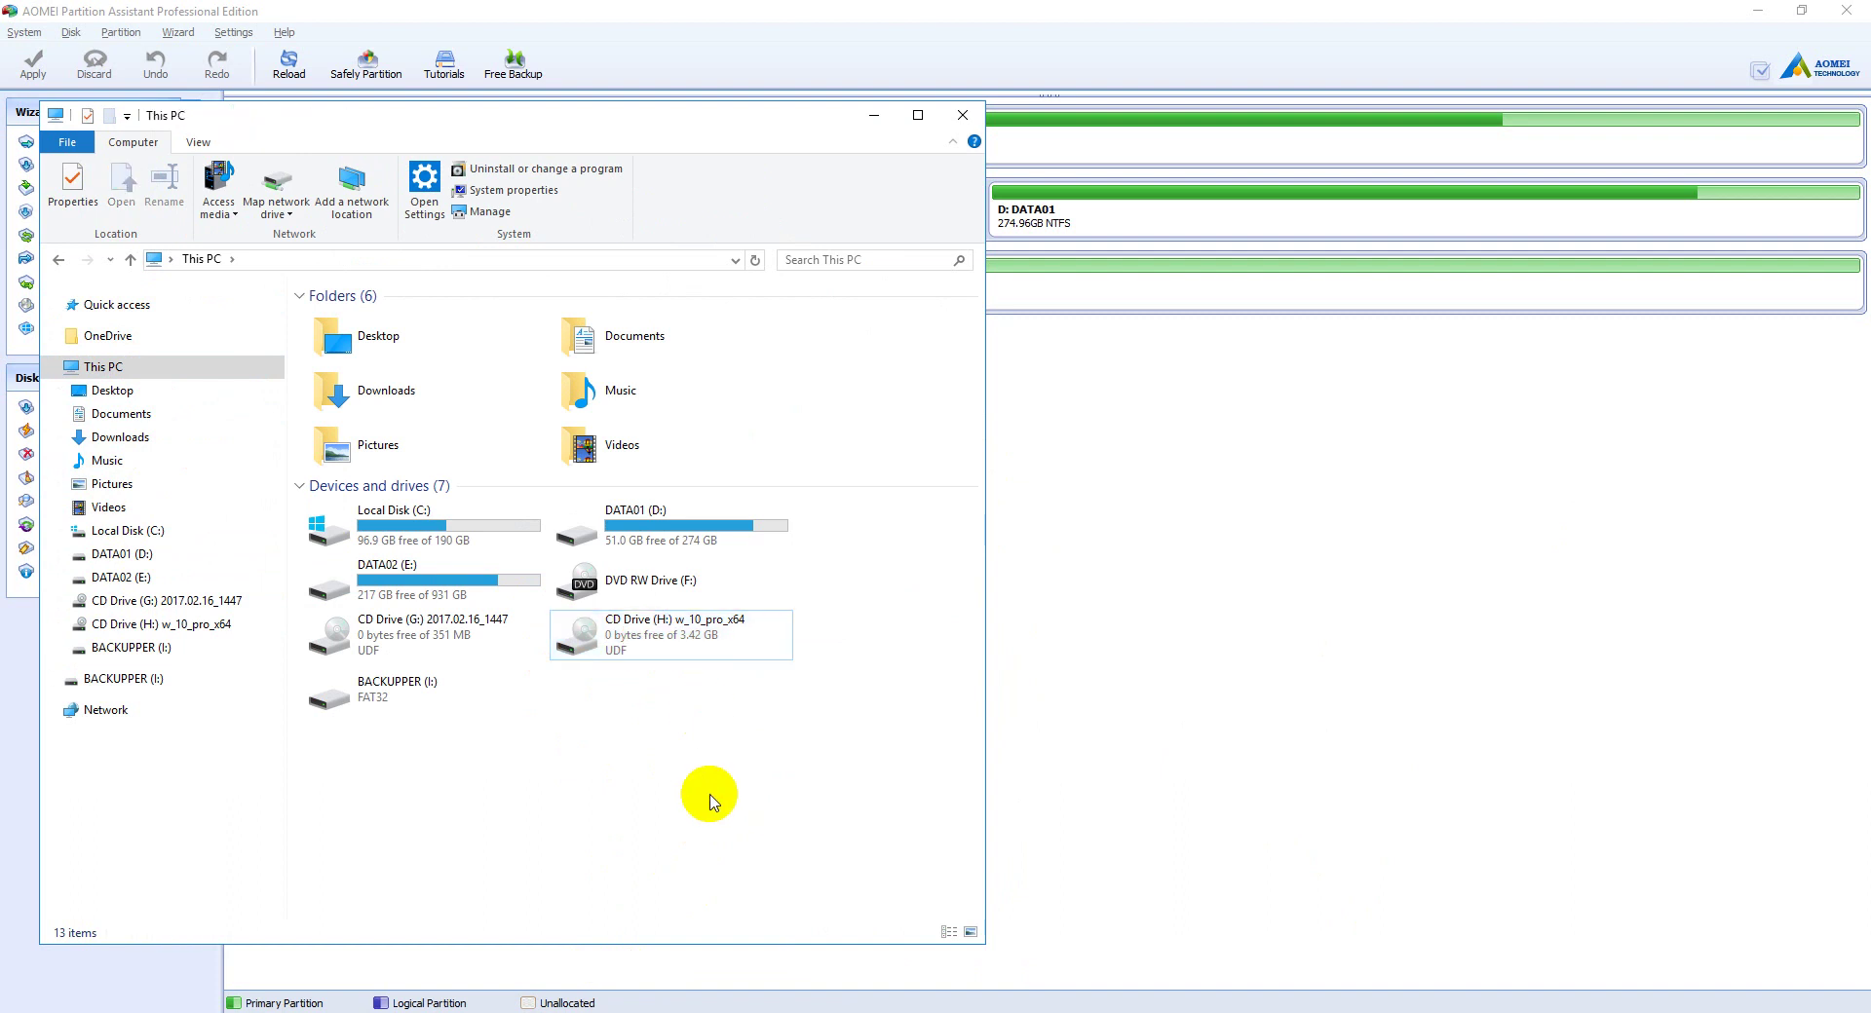
{"action": "double_click", "coordinate": [665, 643]}
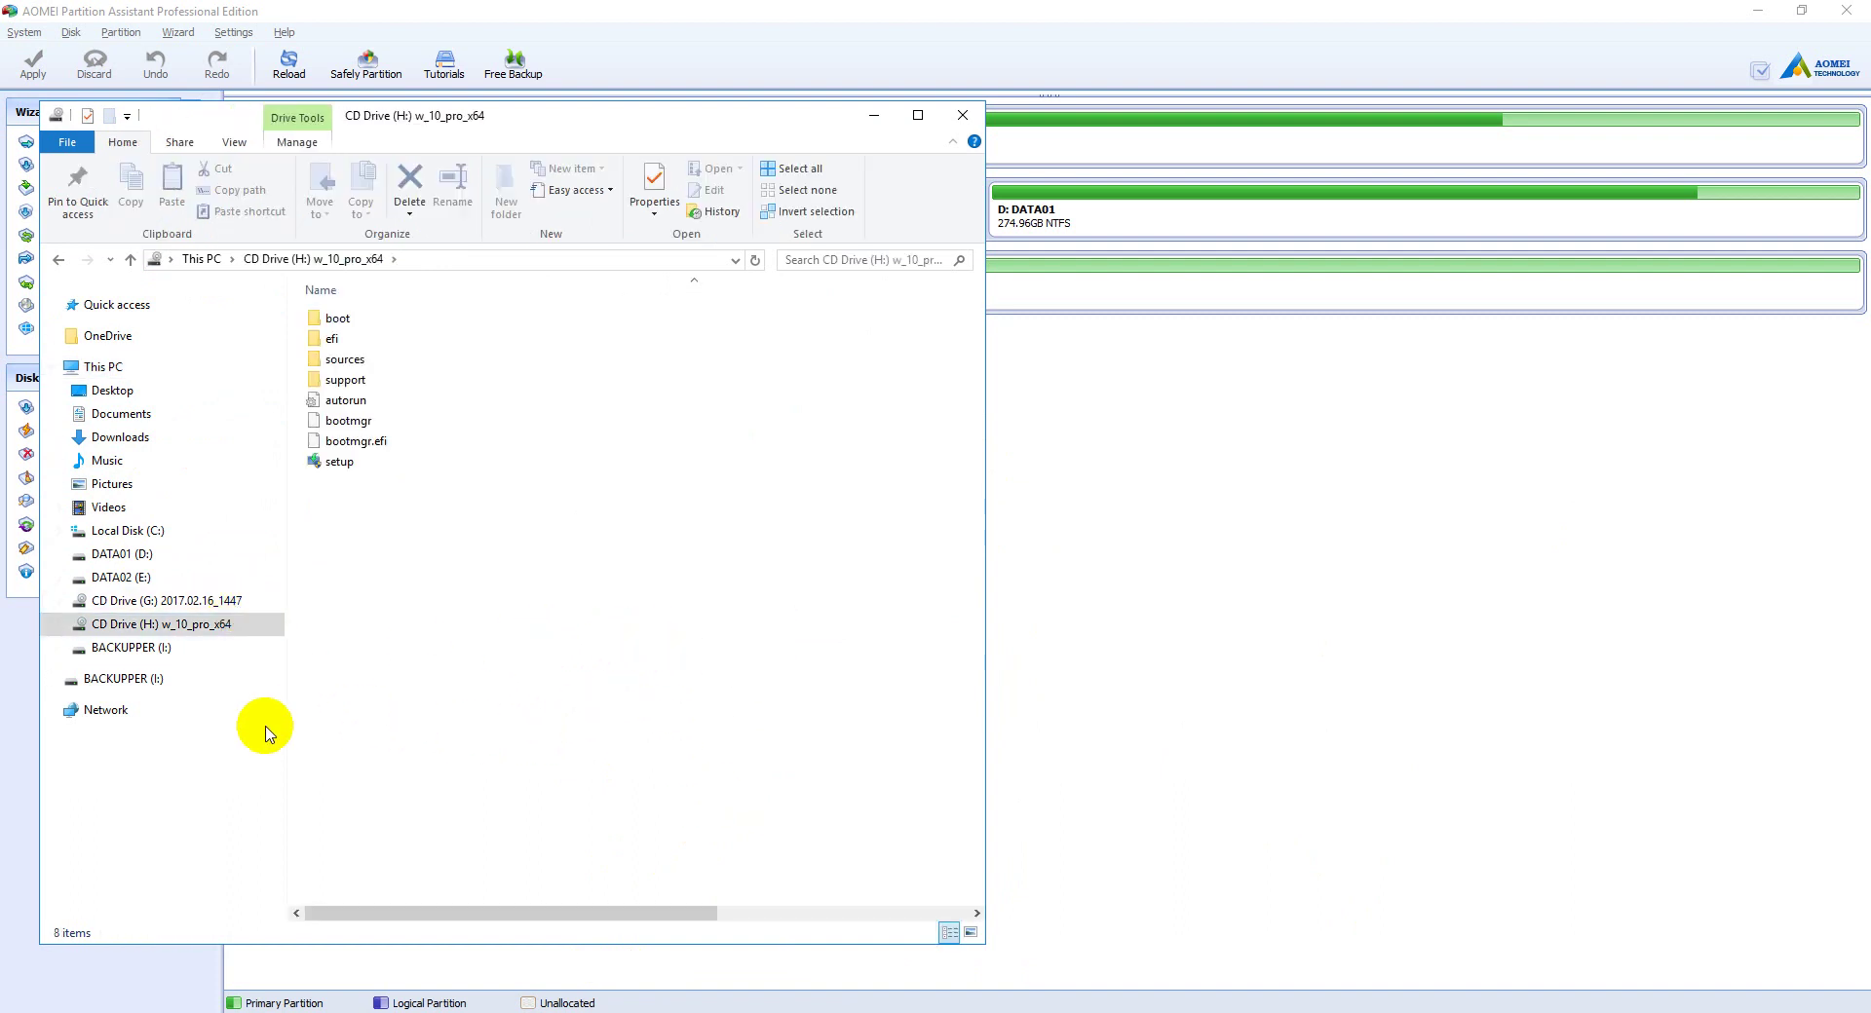
{"action": "left_click", "coordinate": [123, 650]}
{"action": "left_click", "coordinate": [1045, 549]}
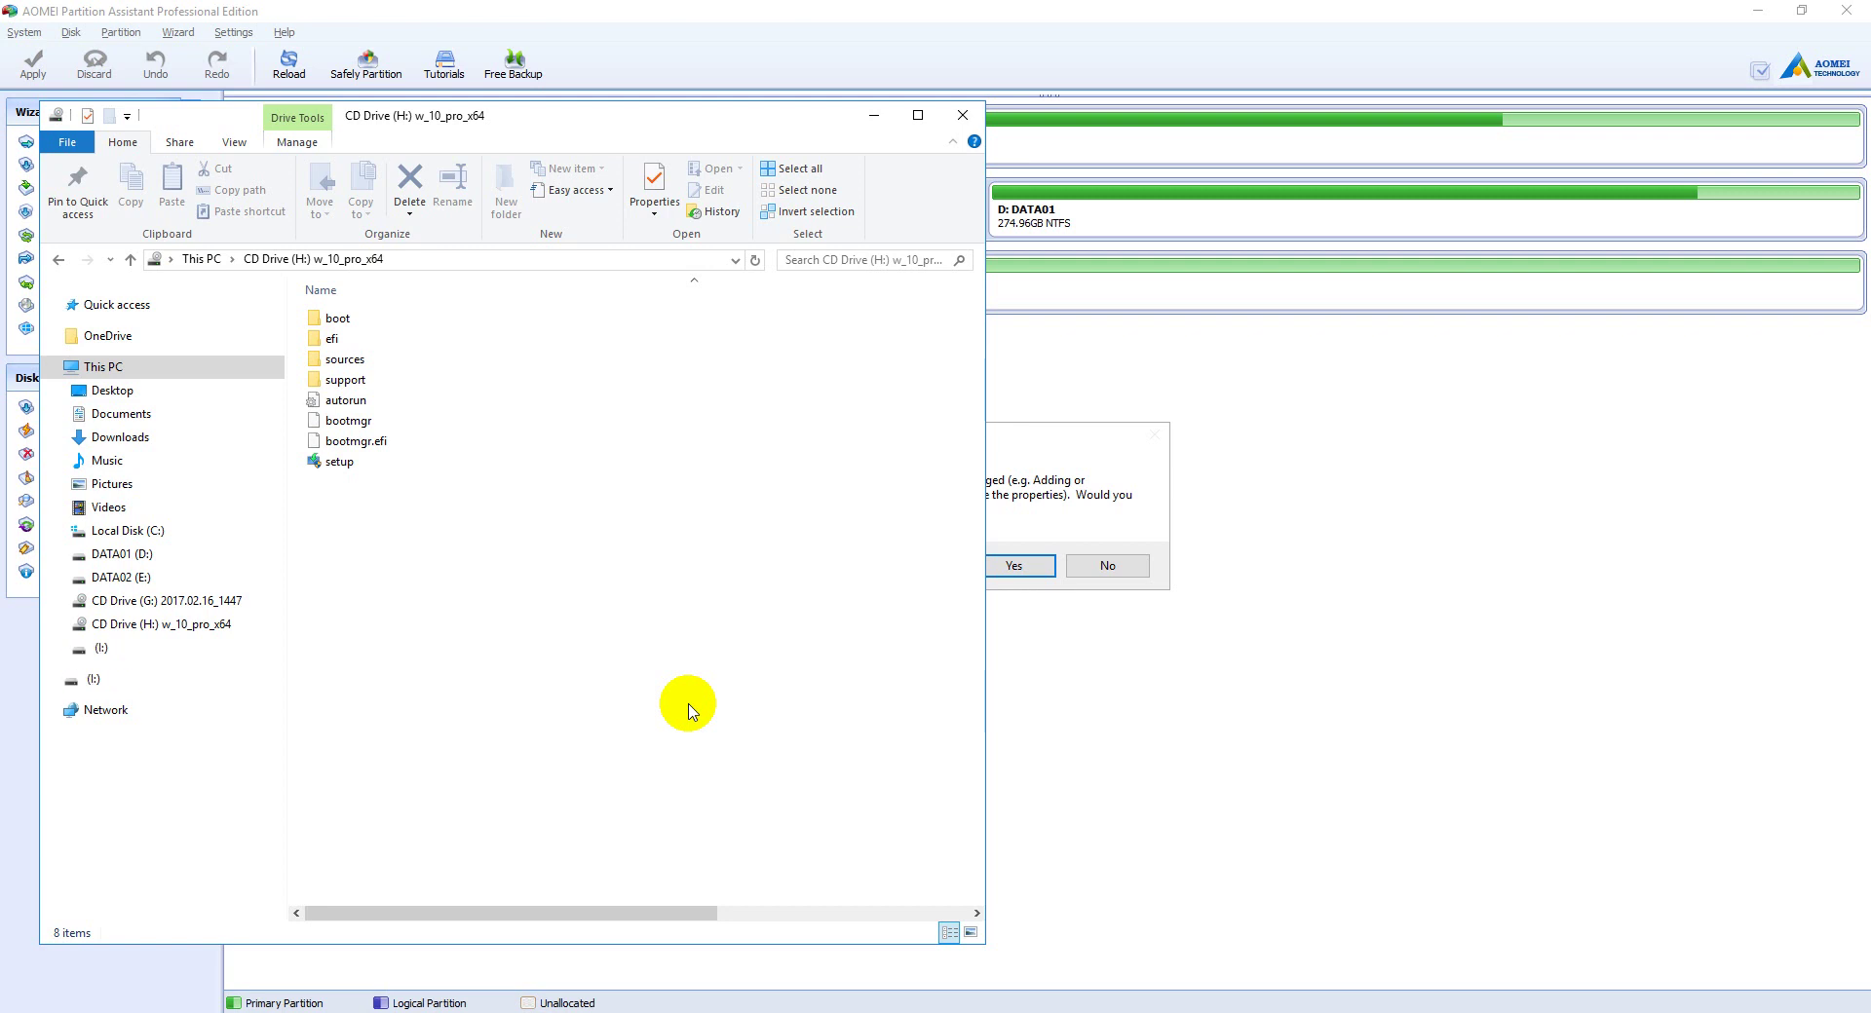
Step: Decline the disk-change prompt in AOMEI Partition Assistant and try to open USB drive I: in File Explorer
{"action": "left_click", "coordinate": [1121, 492]}
{"action": "left_click", "coordinate": [1108, 565]}
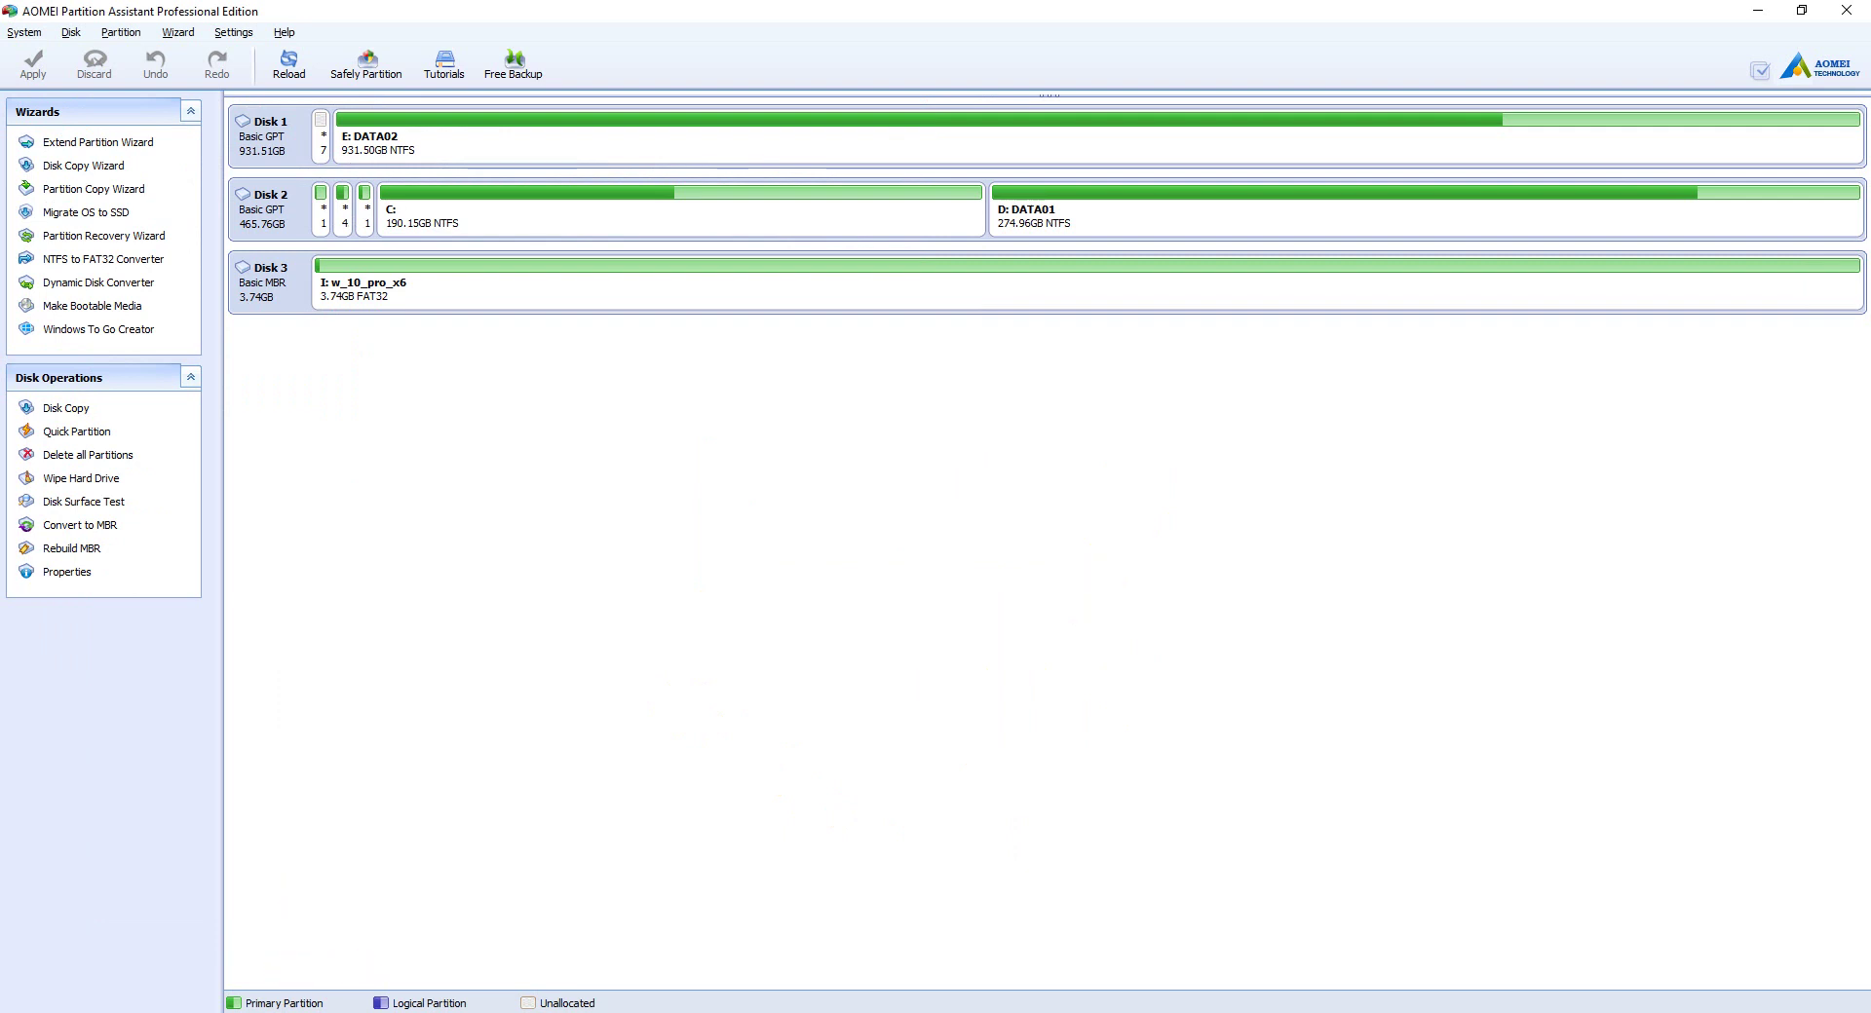
{"action": "left_click", "coordinate": [153, 659]}
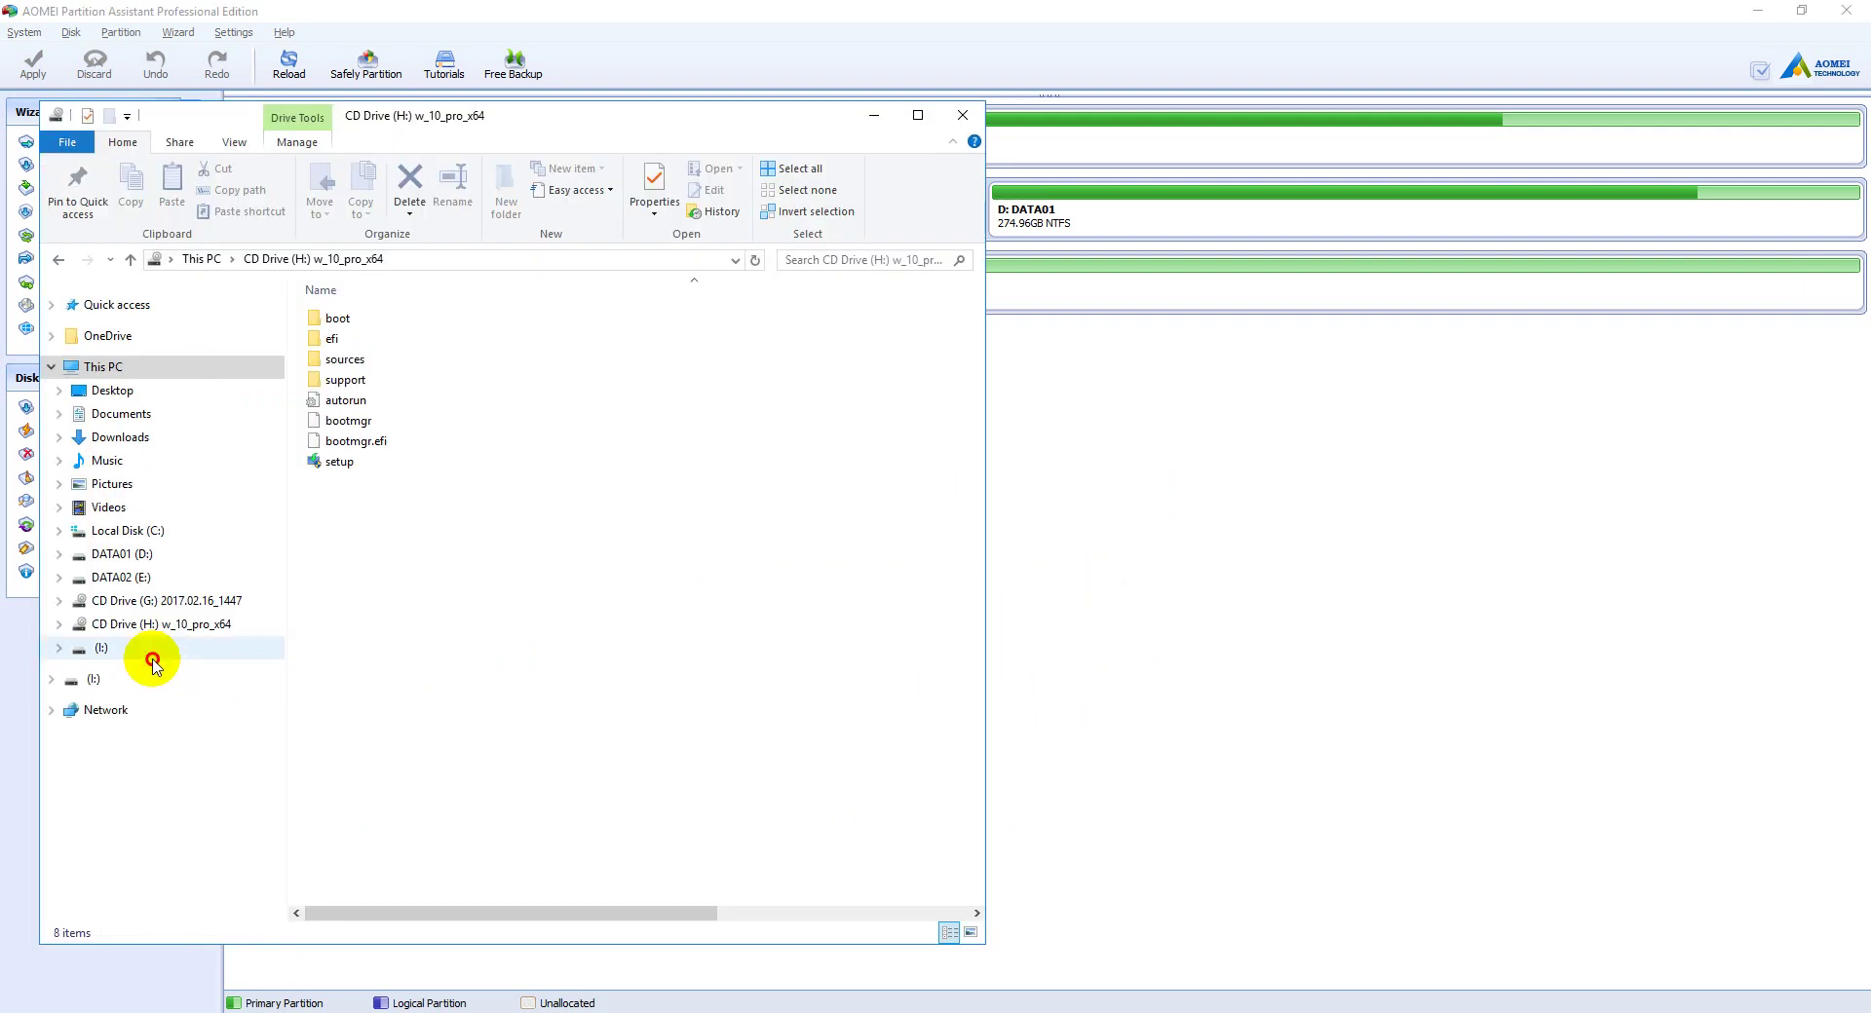
{"action": "left_click", "coordinate": [1063, 550]}
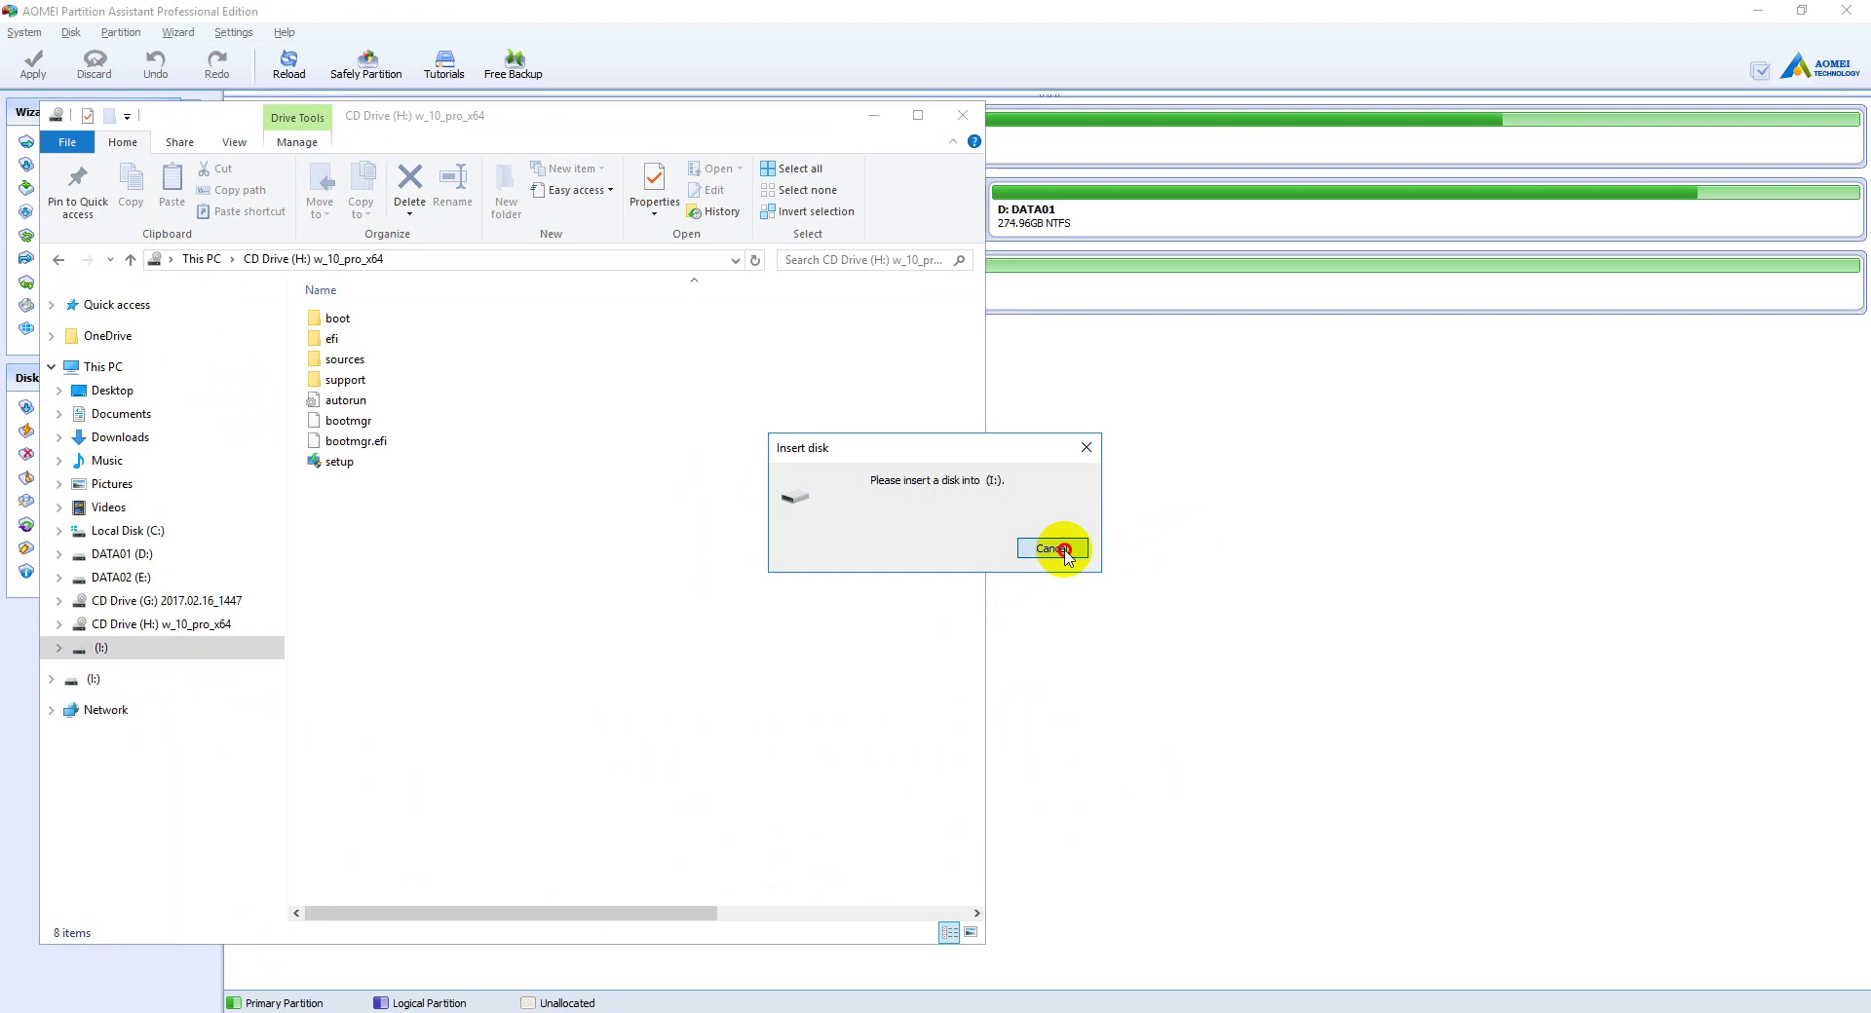
{"action": "left_click", "coordinate": [154, 645]}
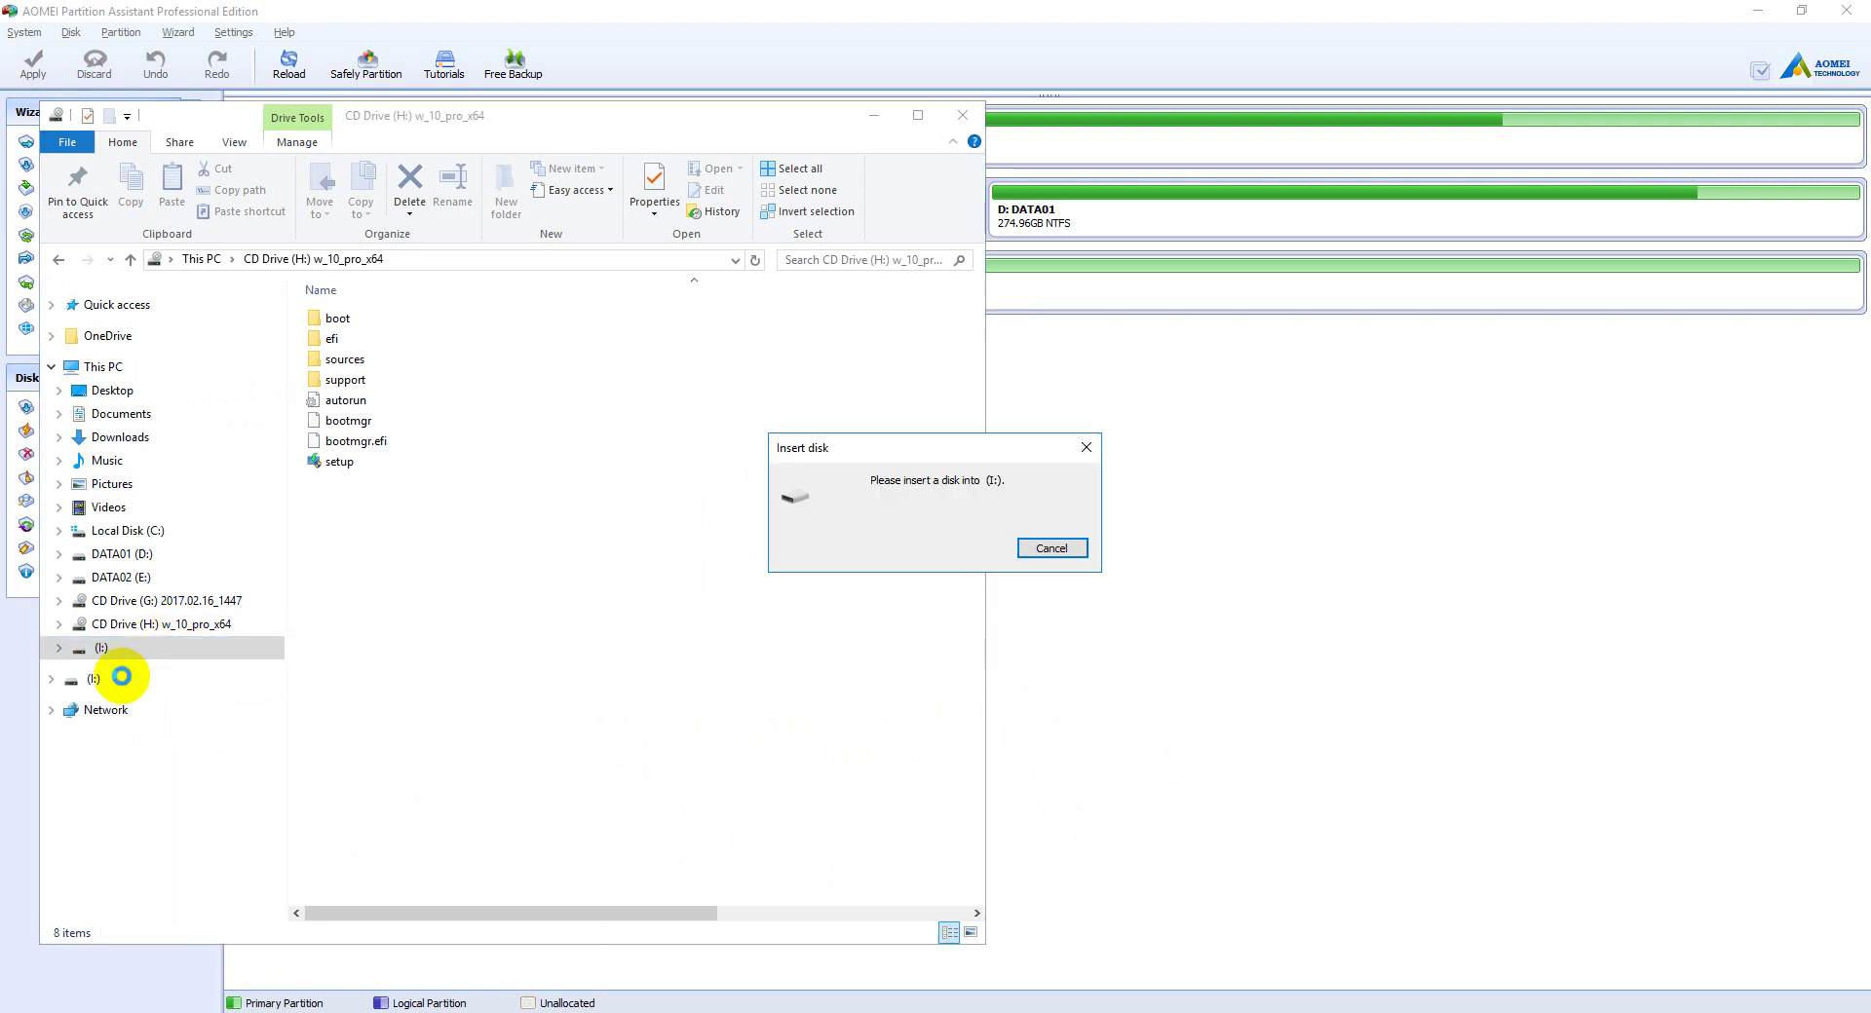
{"action": "left_click", "coordinate": [1051, 548]}
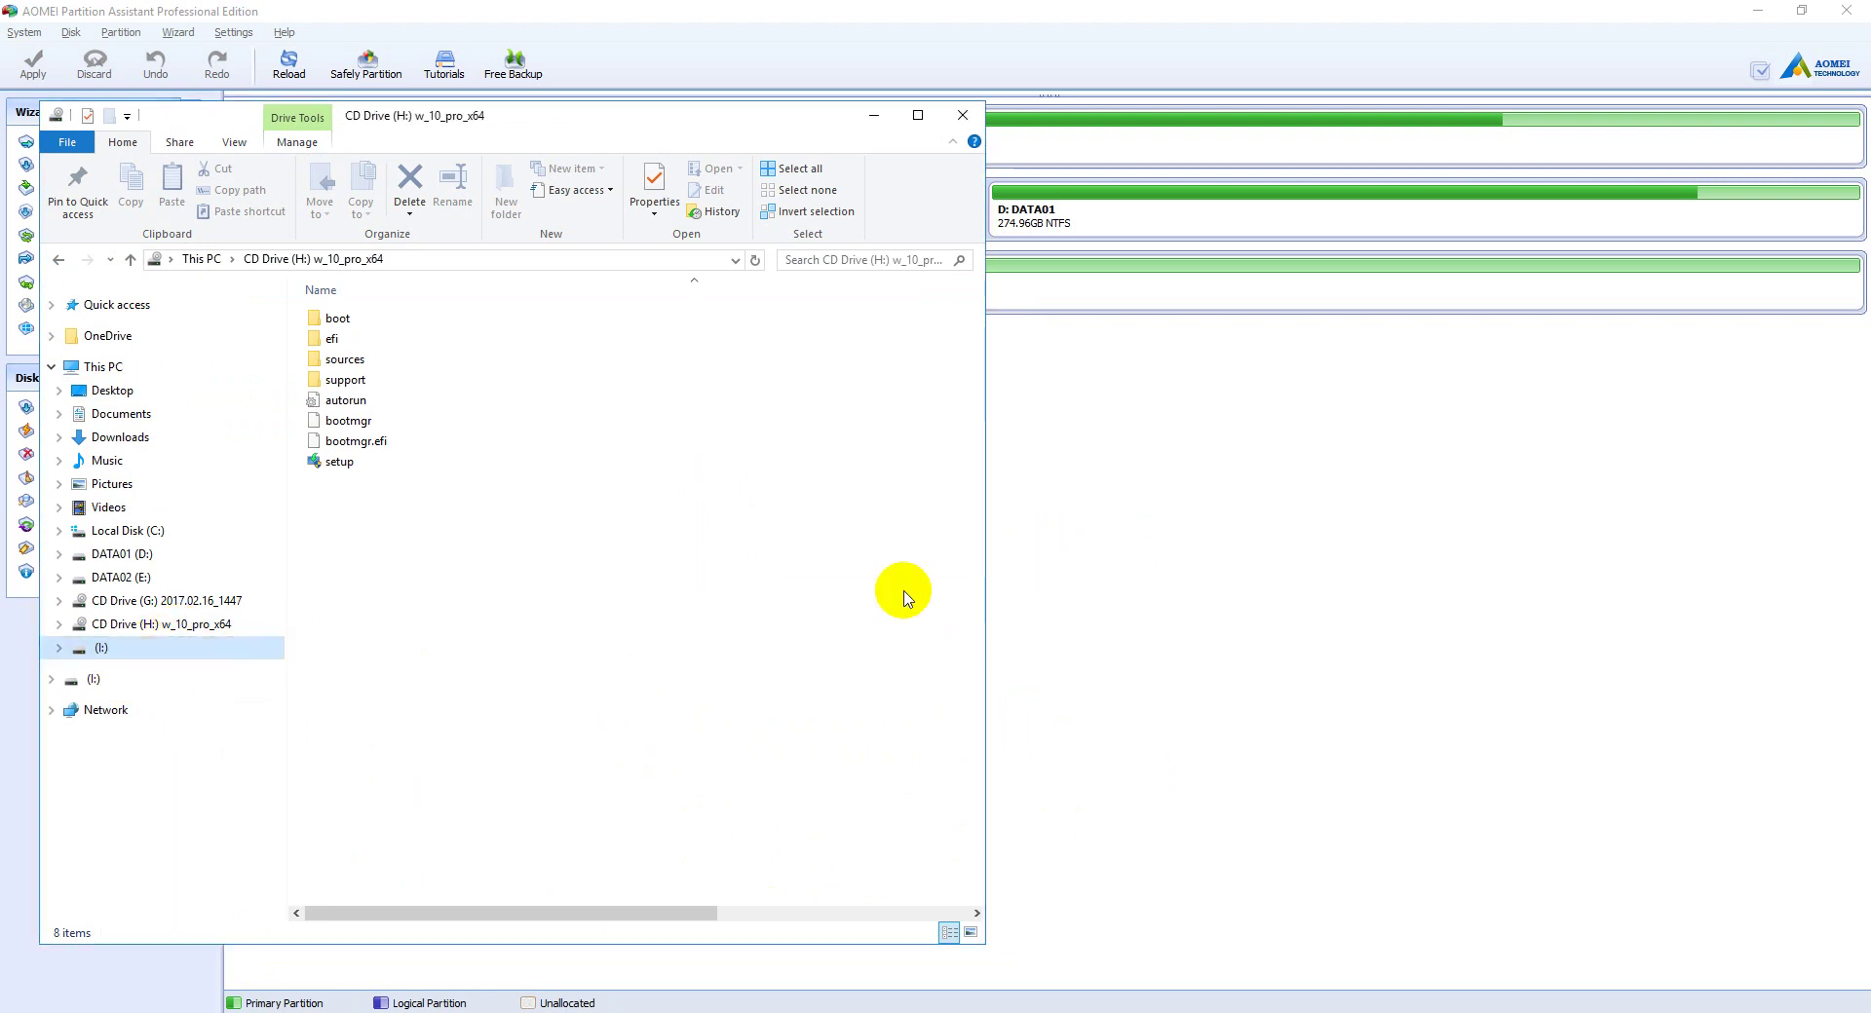
{"action": "left_click", "coordinate": [117, 680]}
{"action": "left_click", "coordinate": [1066, 546]}
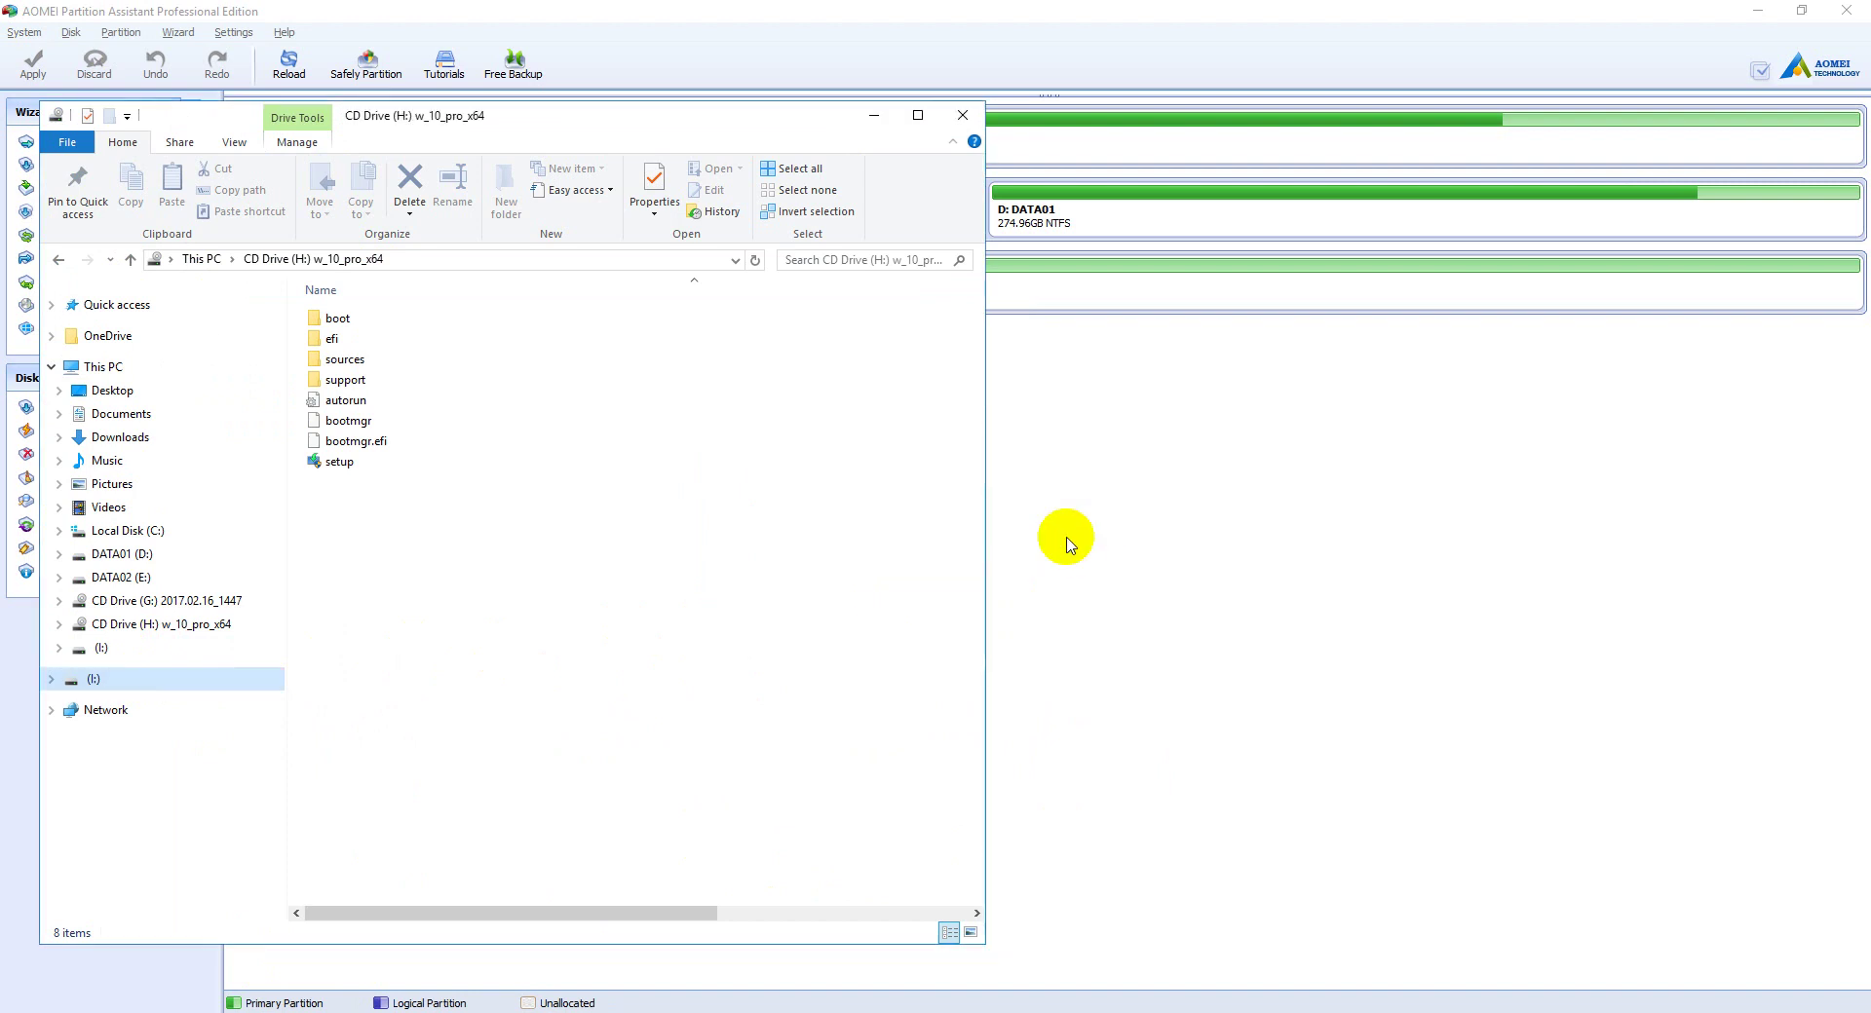
Step: Rerun the Make Bootable Media Wizard with USB Boot Device JetFlashTranscend 4GB as the target, and confirm starting the creation
{"action": "left_click", "coordinate": [873, 115]}
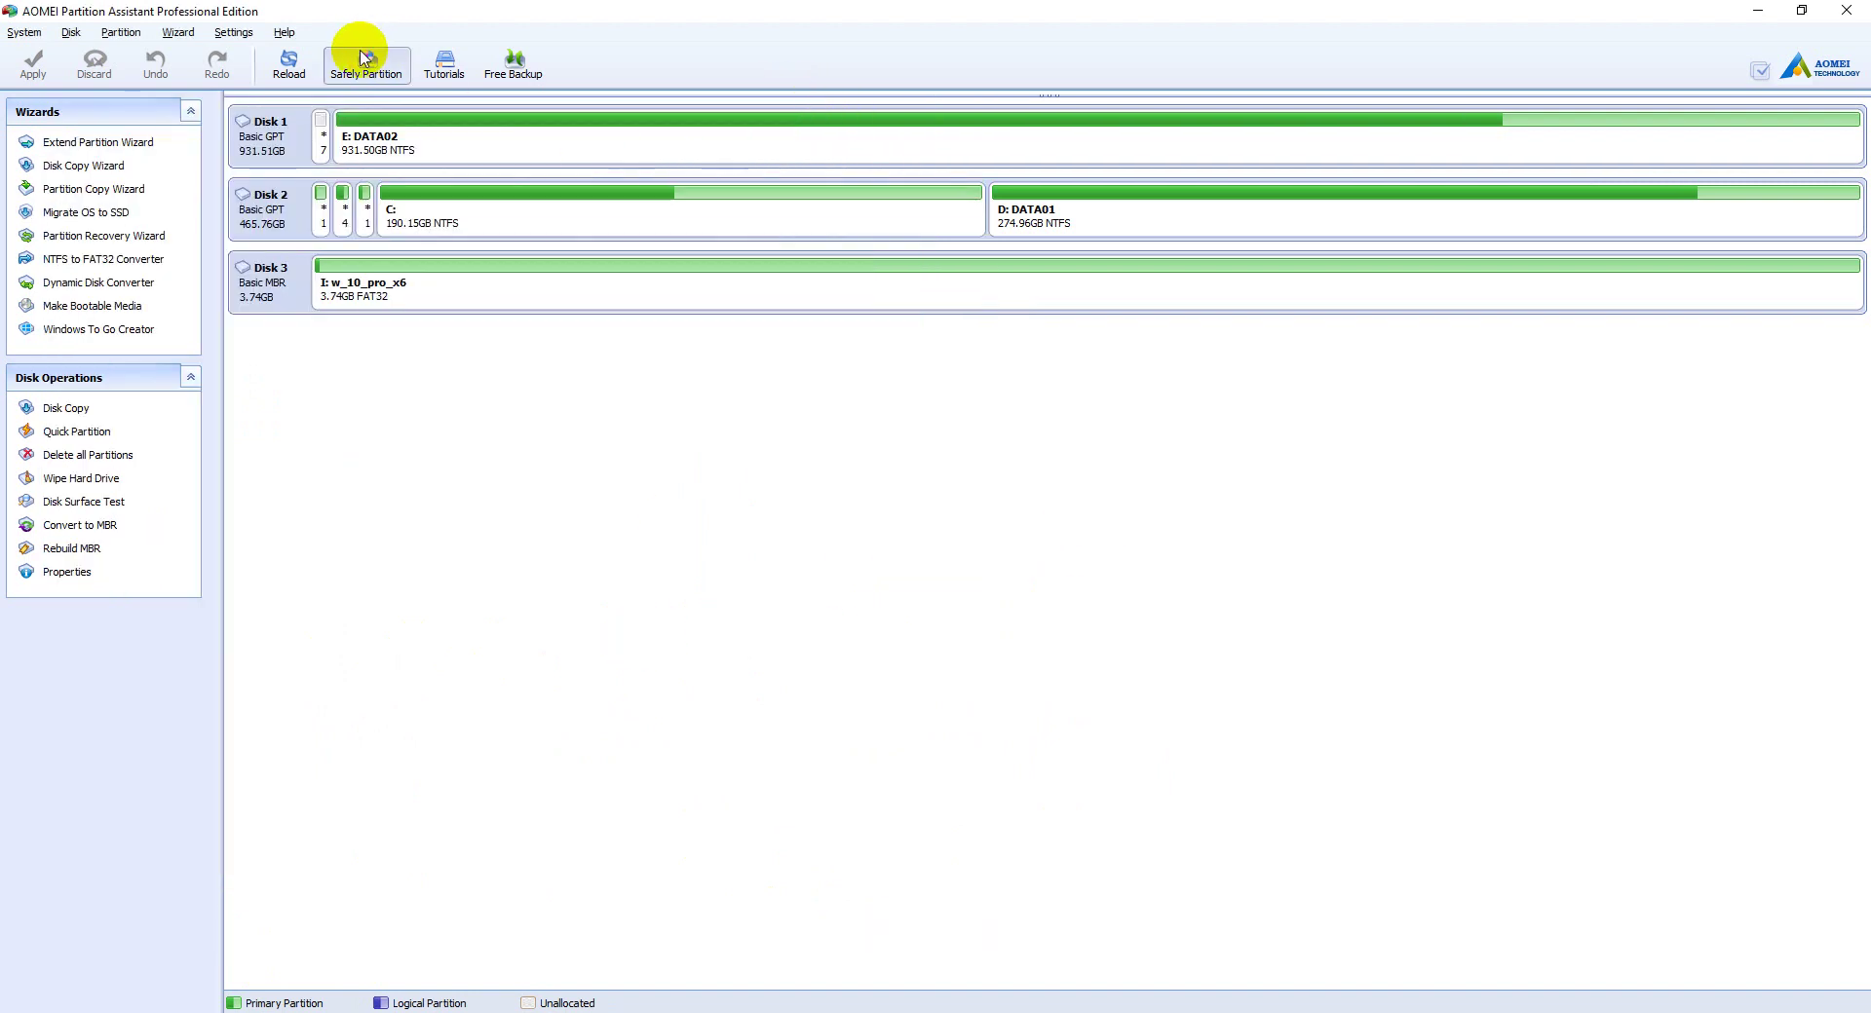
{"action": "left_click", "coordinate": [179, 33]}
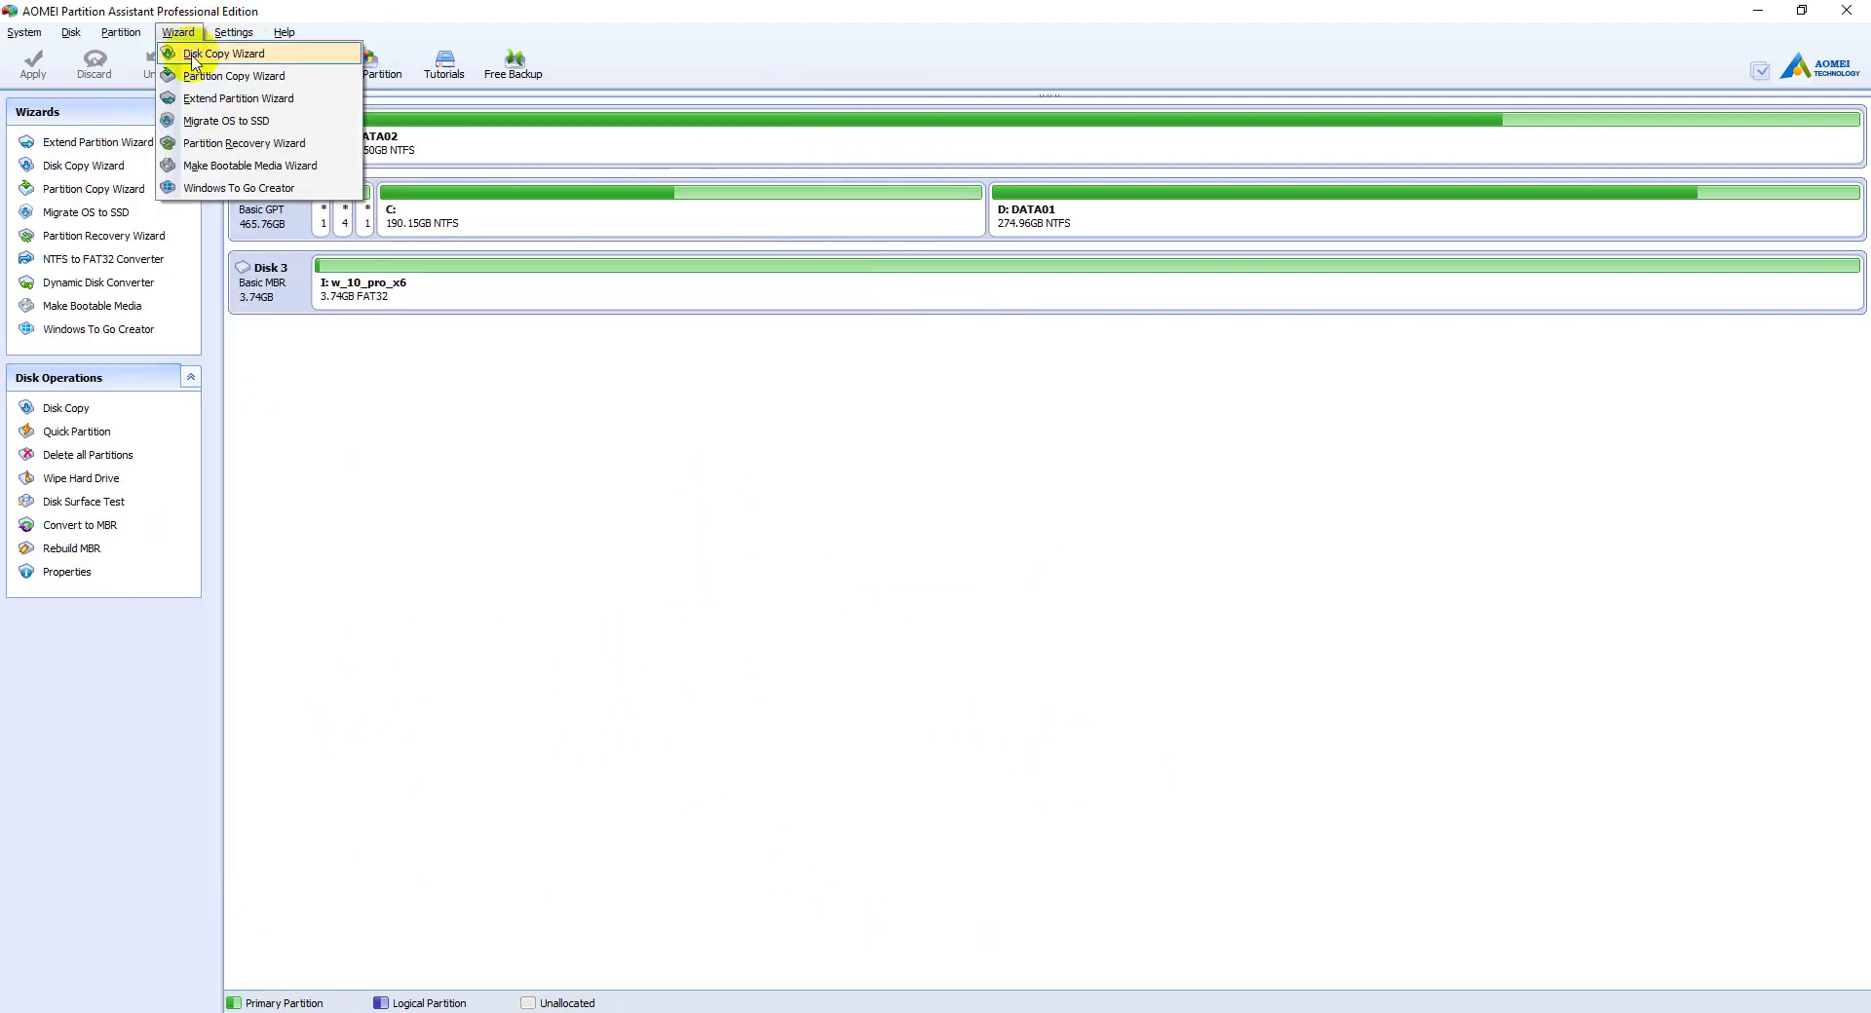
{"action": "left_click", "coordinate": [242, 167]}
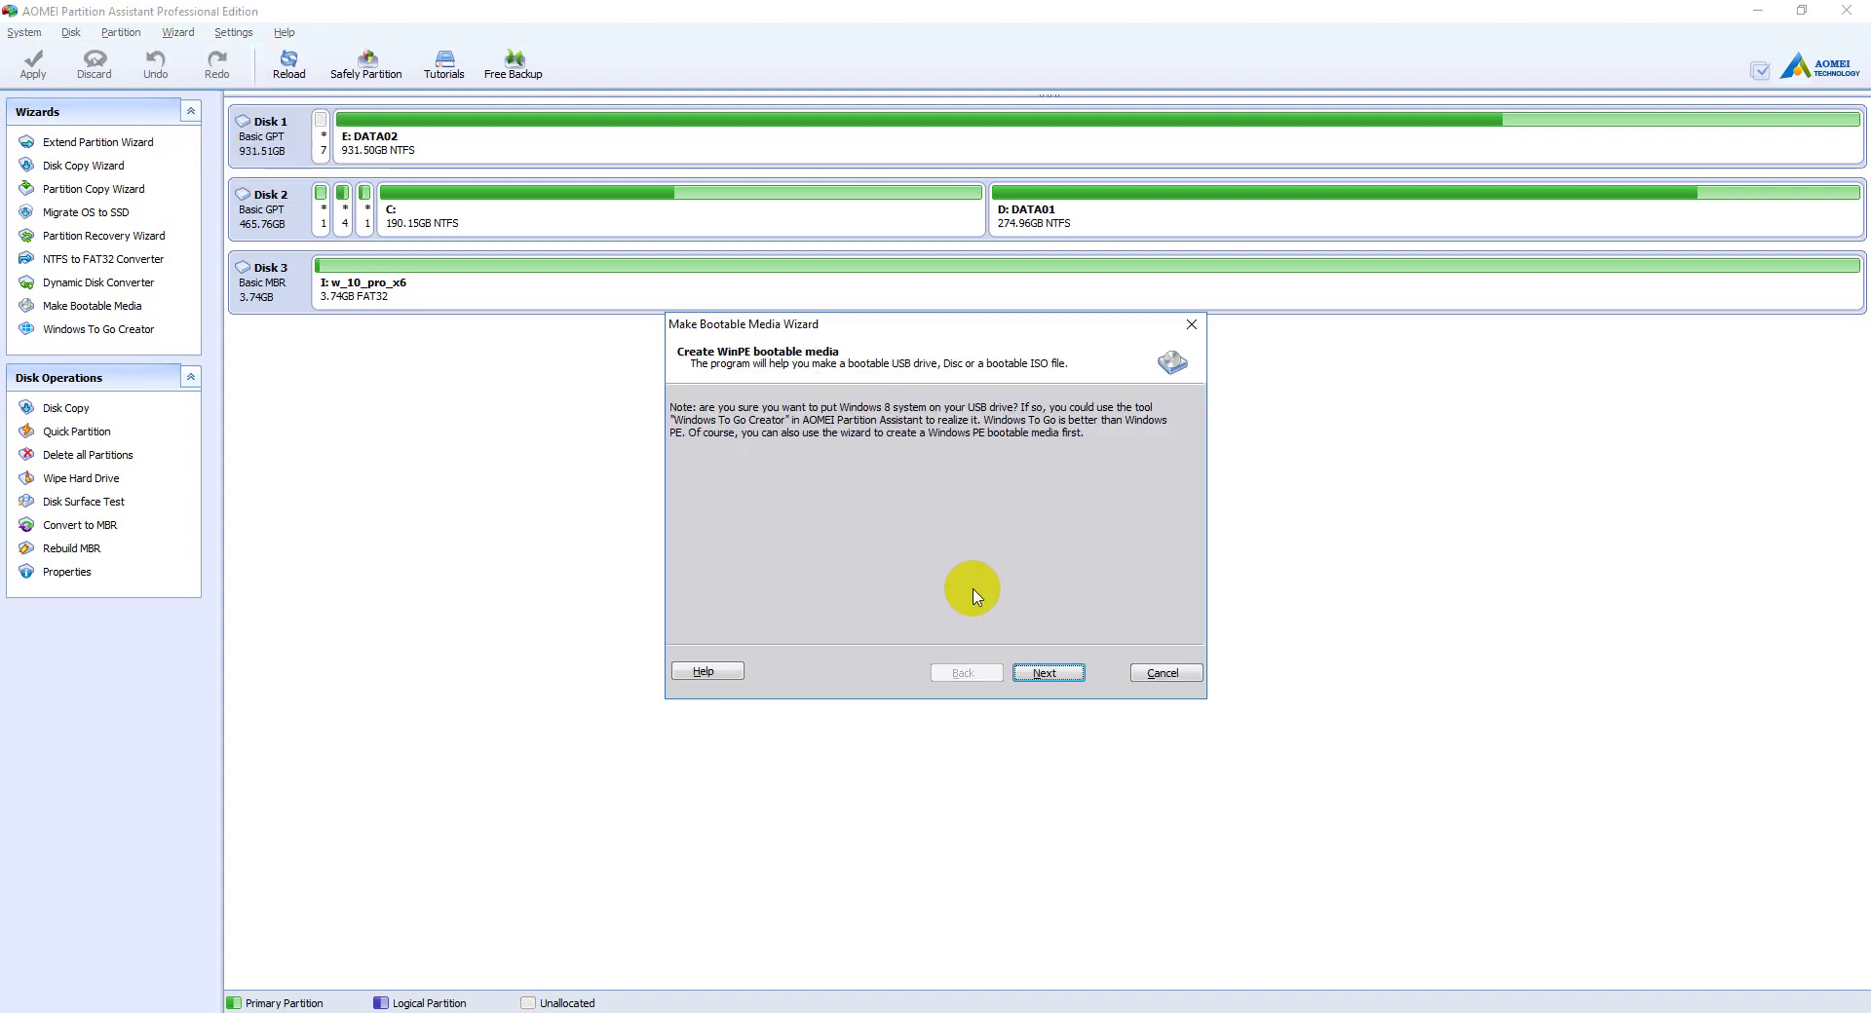
{"action": "left_click", "coordinate": [1047, 673]}
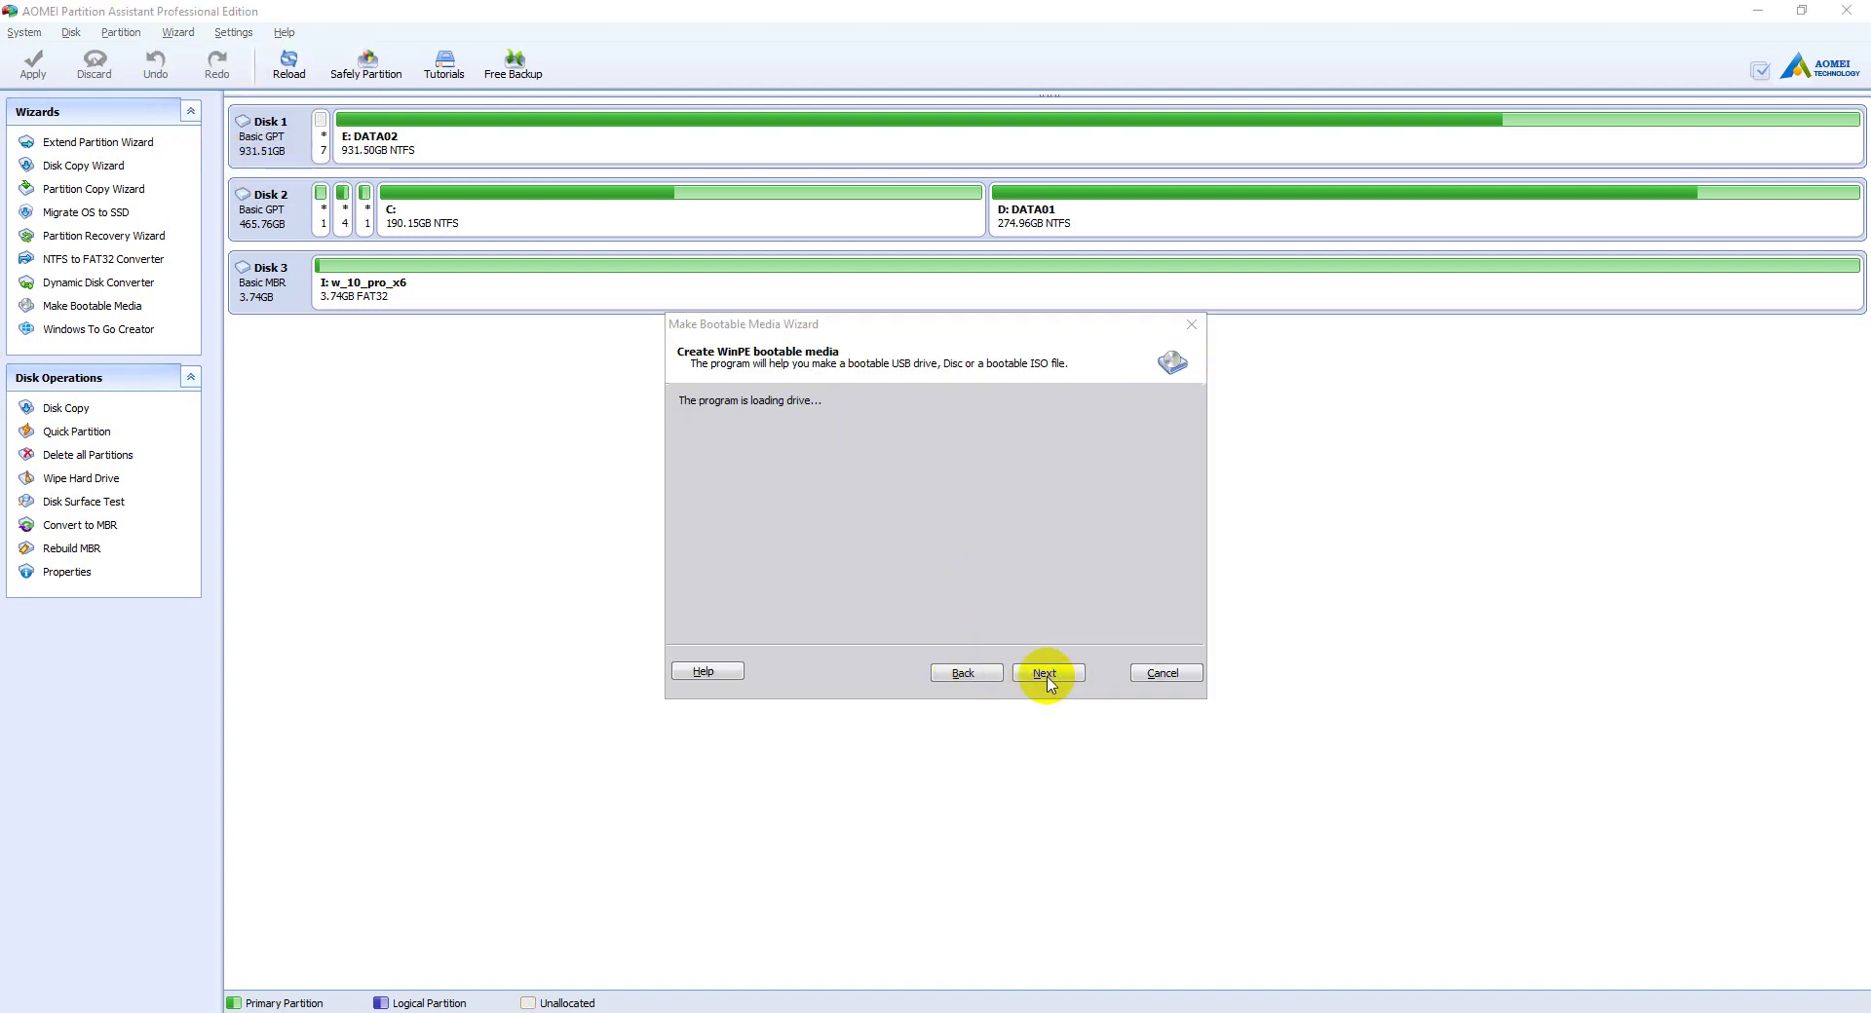
{"action": "left_click", "coordinate": [735, 529]}
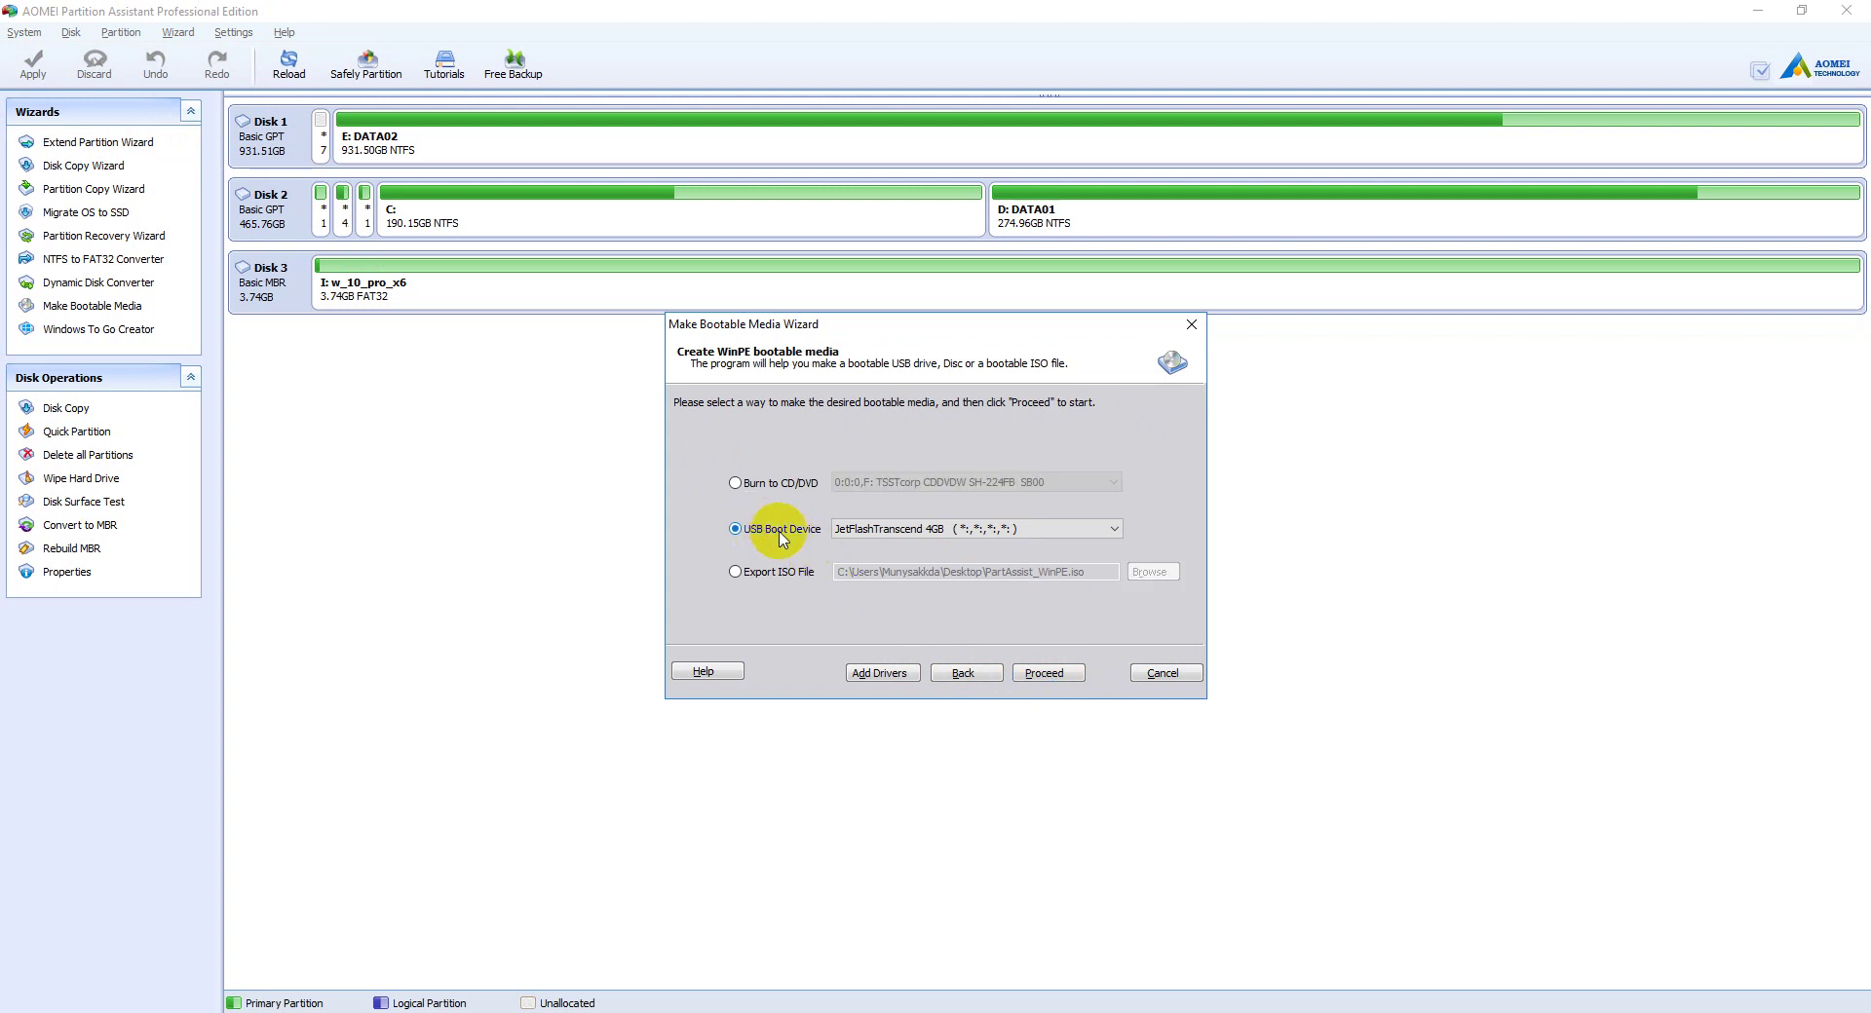
{"action": "left_click", "coordinate": [1047, 674]}
{"action": "left_click", "coordinate": [998, 567]}
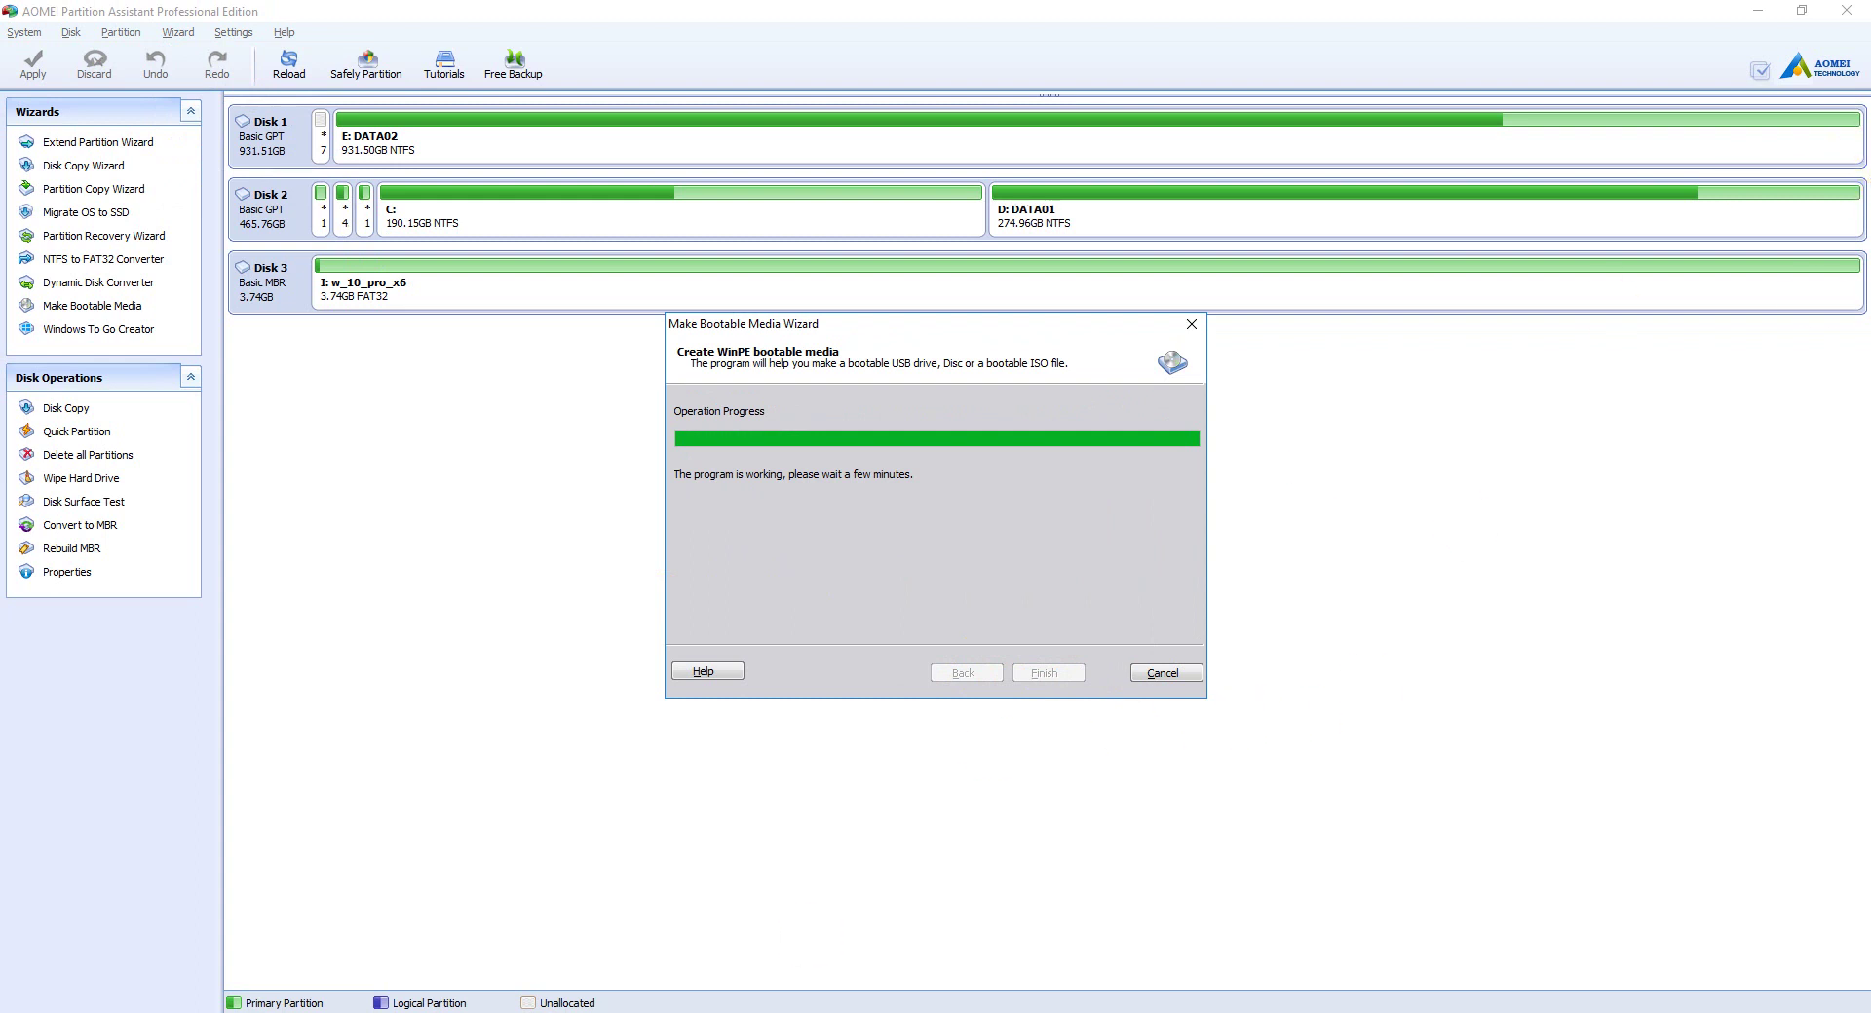
Step: Examine the files on CD Drive (H:) w_10_pro_x64 and CD Drive (G:) 2017.02.16_1447 in File Explorer
{"action": "mouse_move", "coordinate": [165, 1012]}
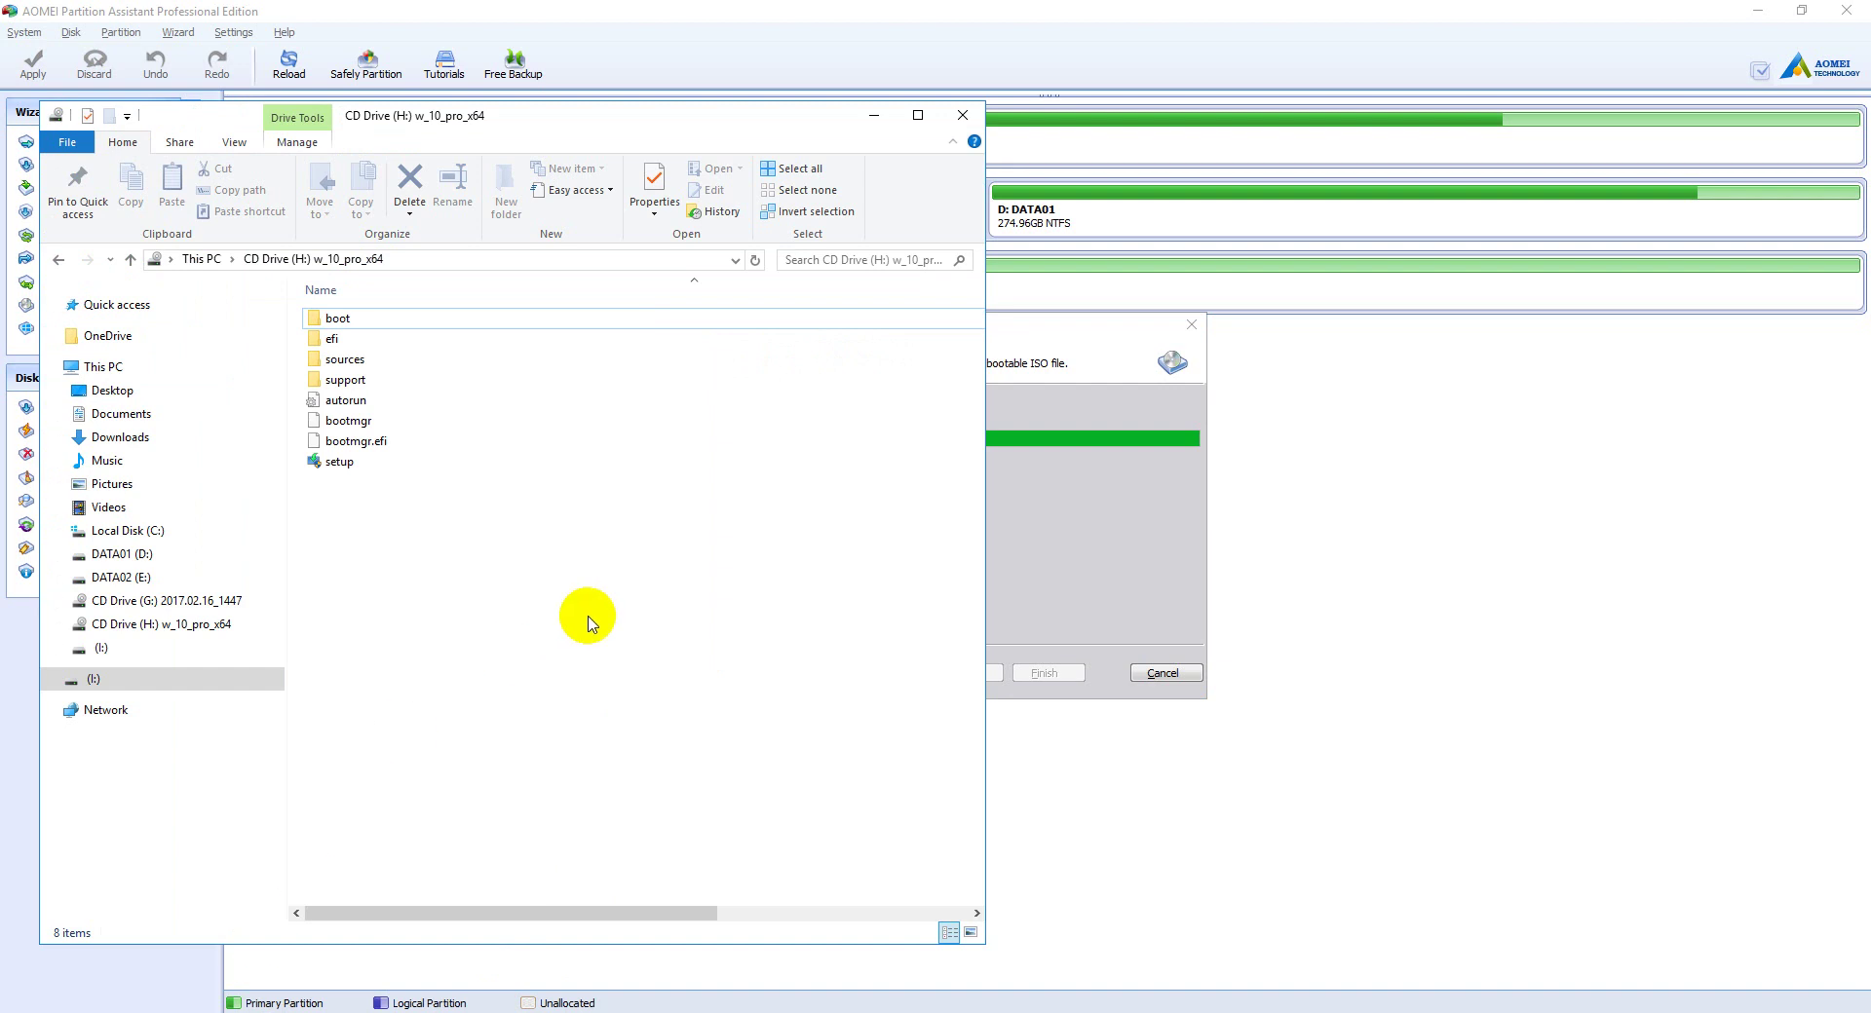
{"action": "left_click", "coordinate": [190, 601]}
{"action": "left_click", "coordinate": [244, 624]}
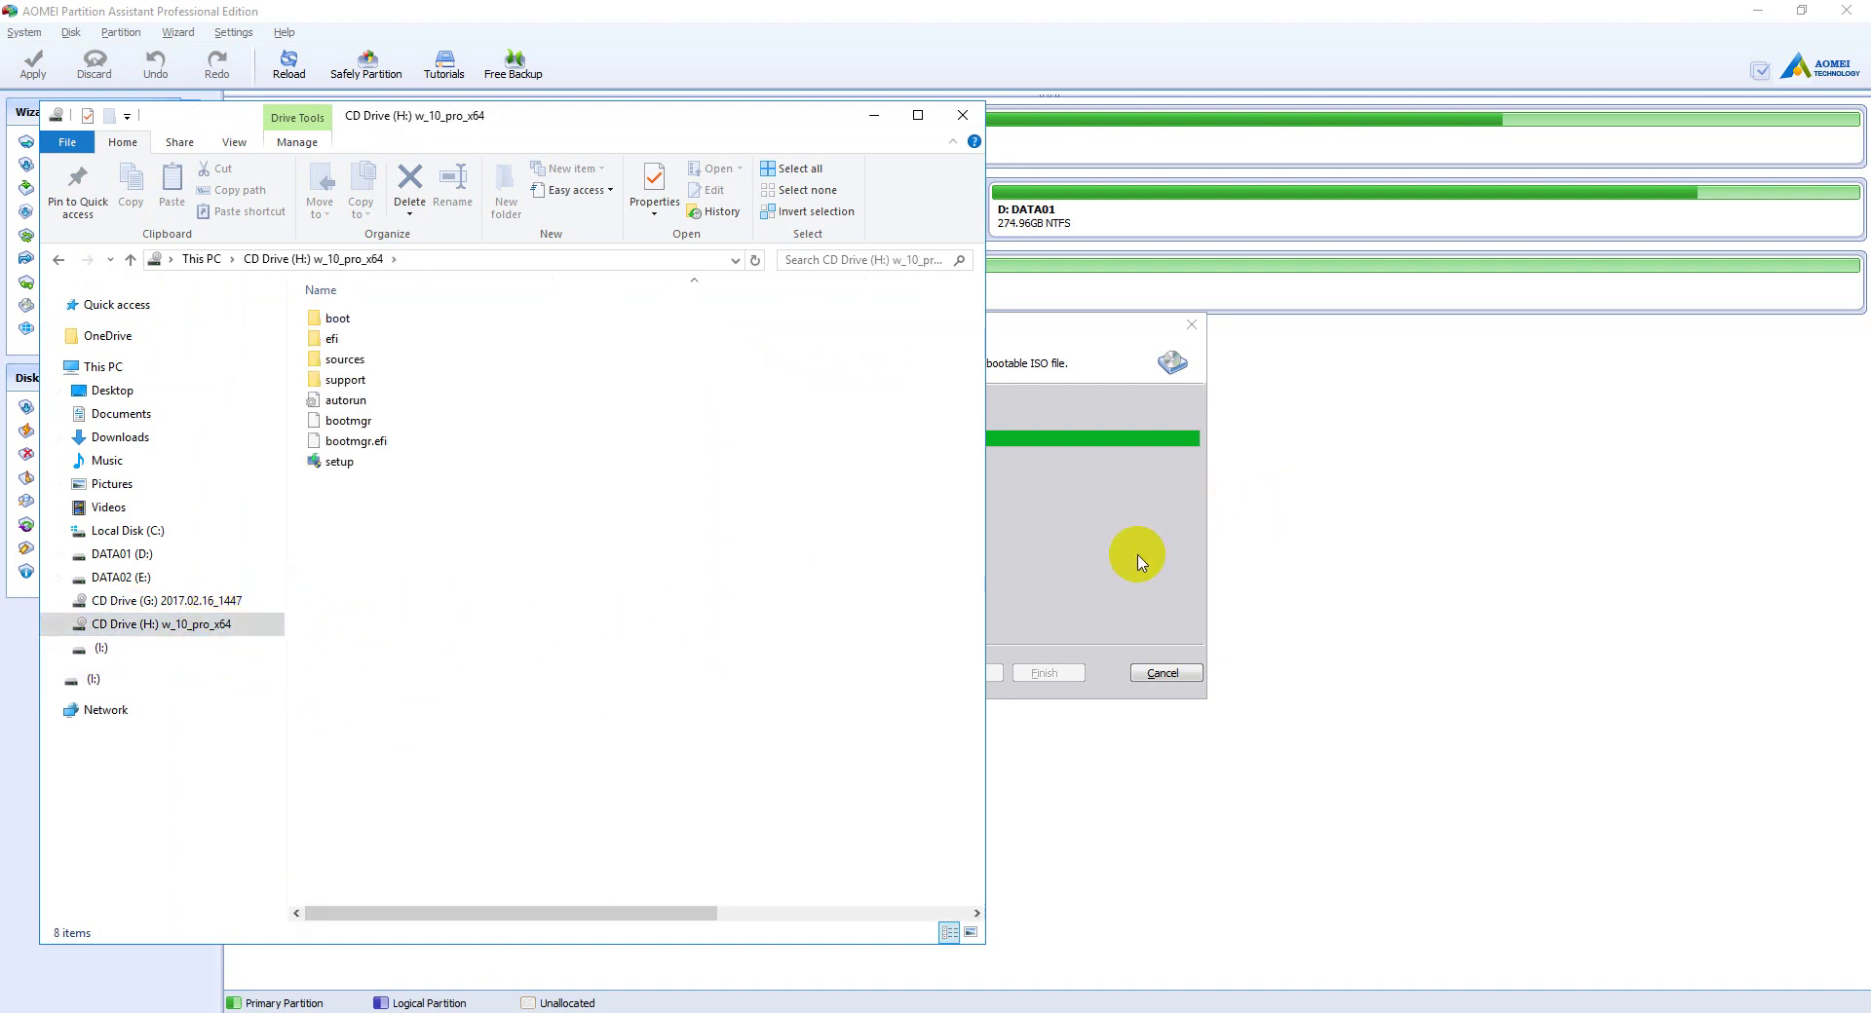
{"action": "left_click", "coordinate": [1089, 555]}
{"action": "left_click", "coordinate": [159, 1008]}
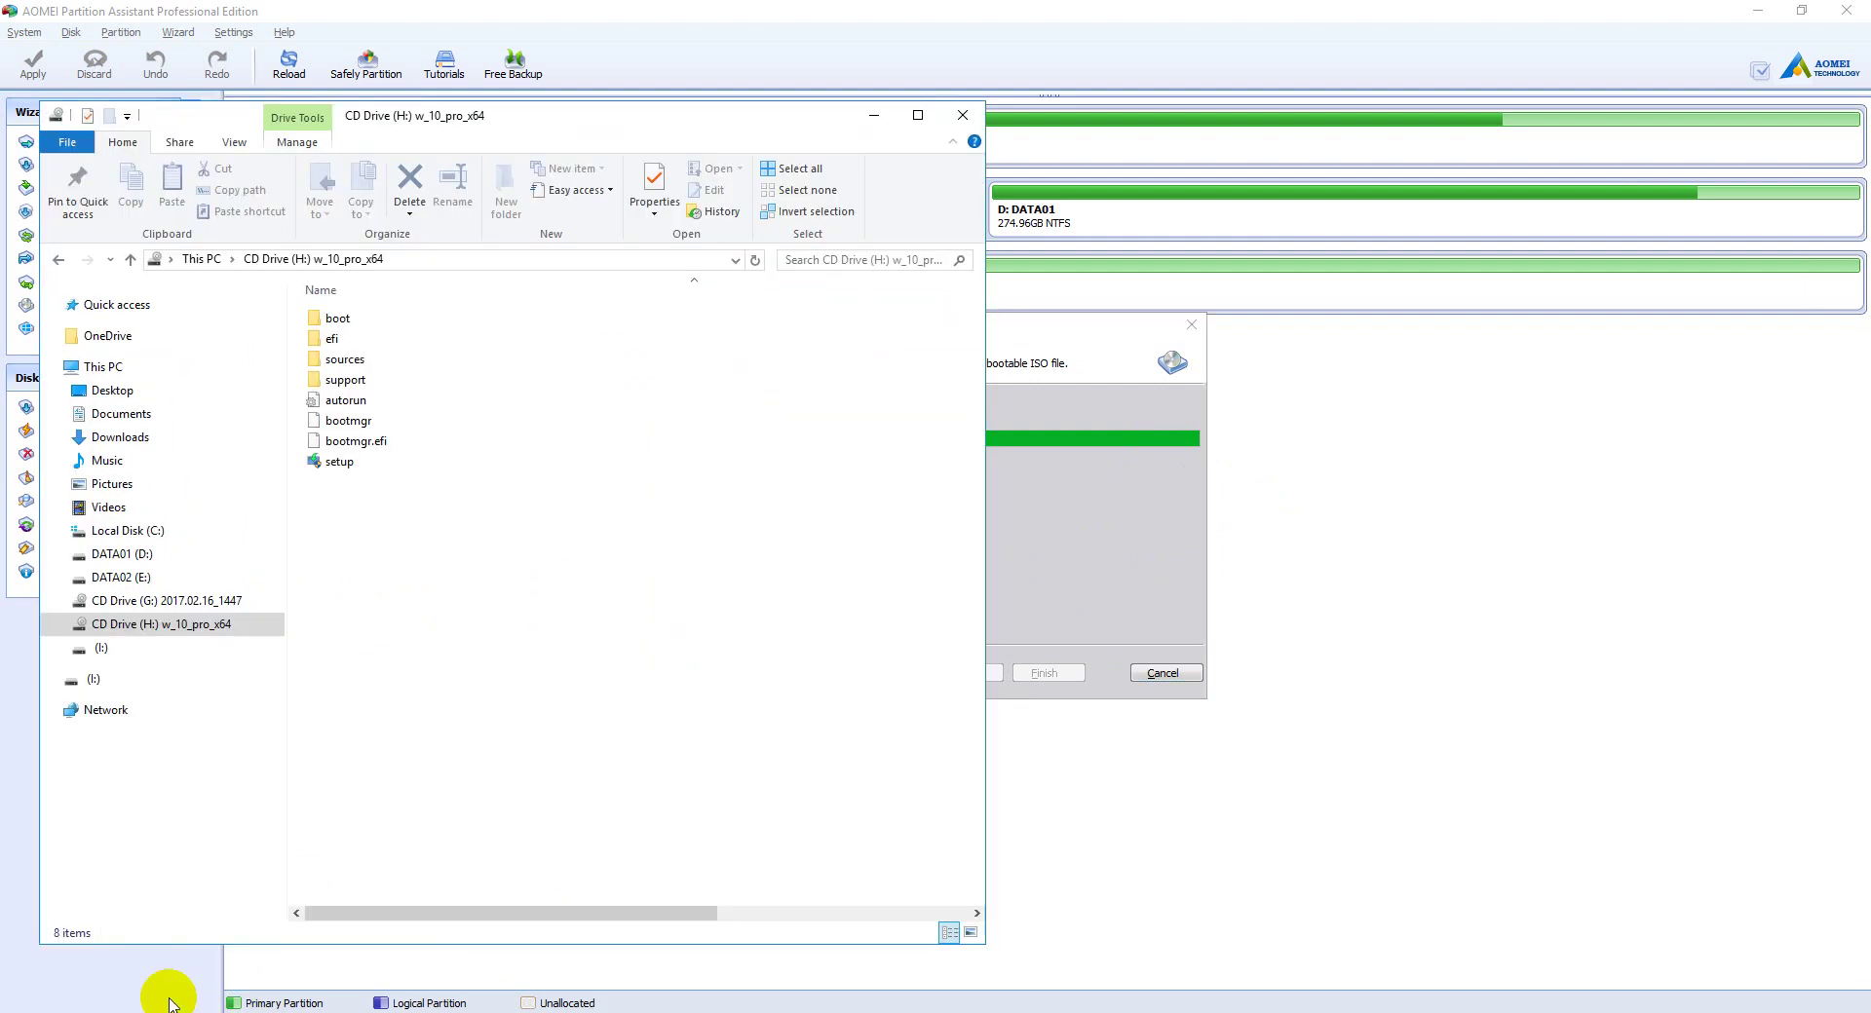
{"action": "left_click", "coordinate": [167, 602]}
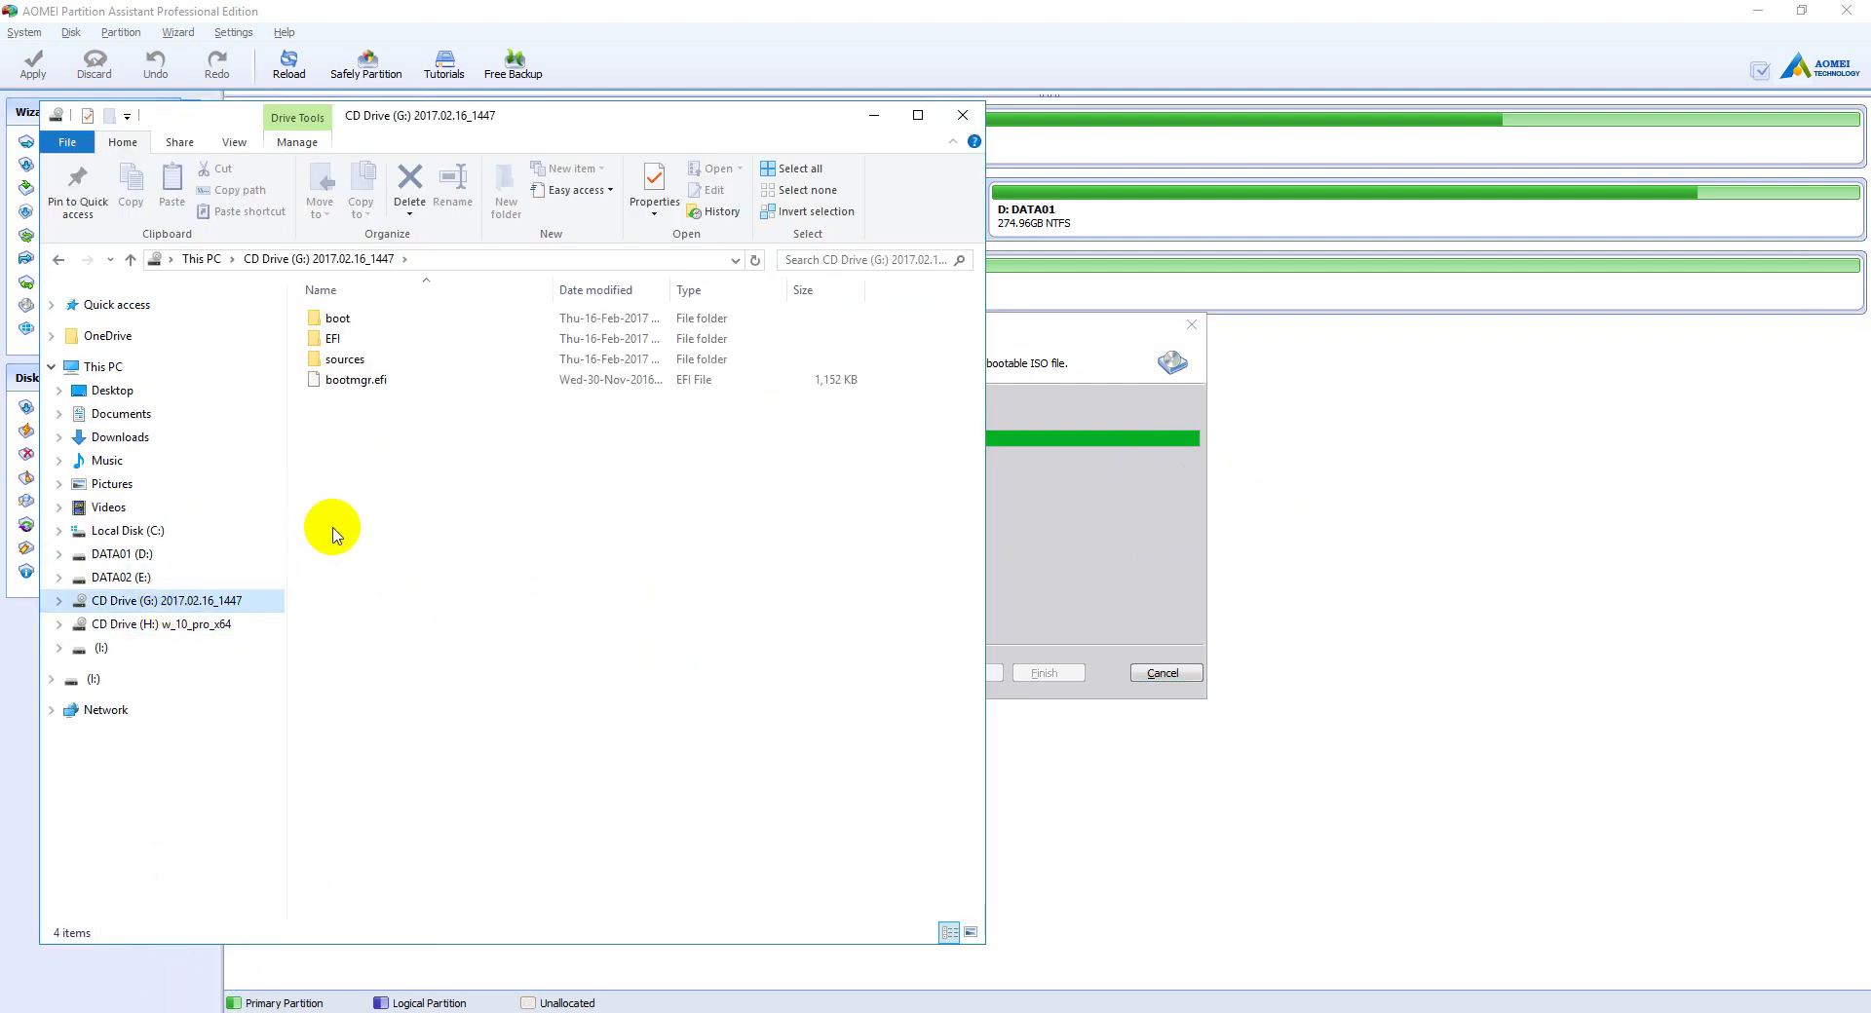
{"action": "left_click_drag", "start_coordinate": [453, 511], "coordinate": [419, 287]}
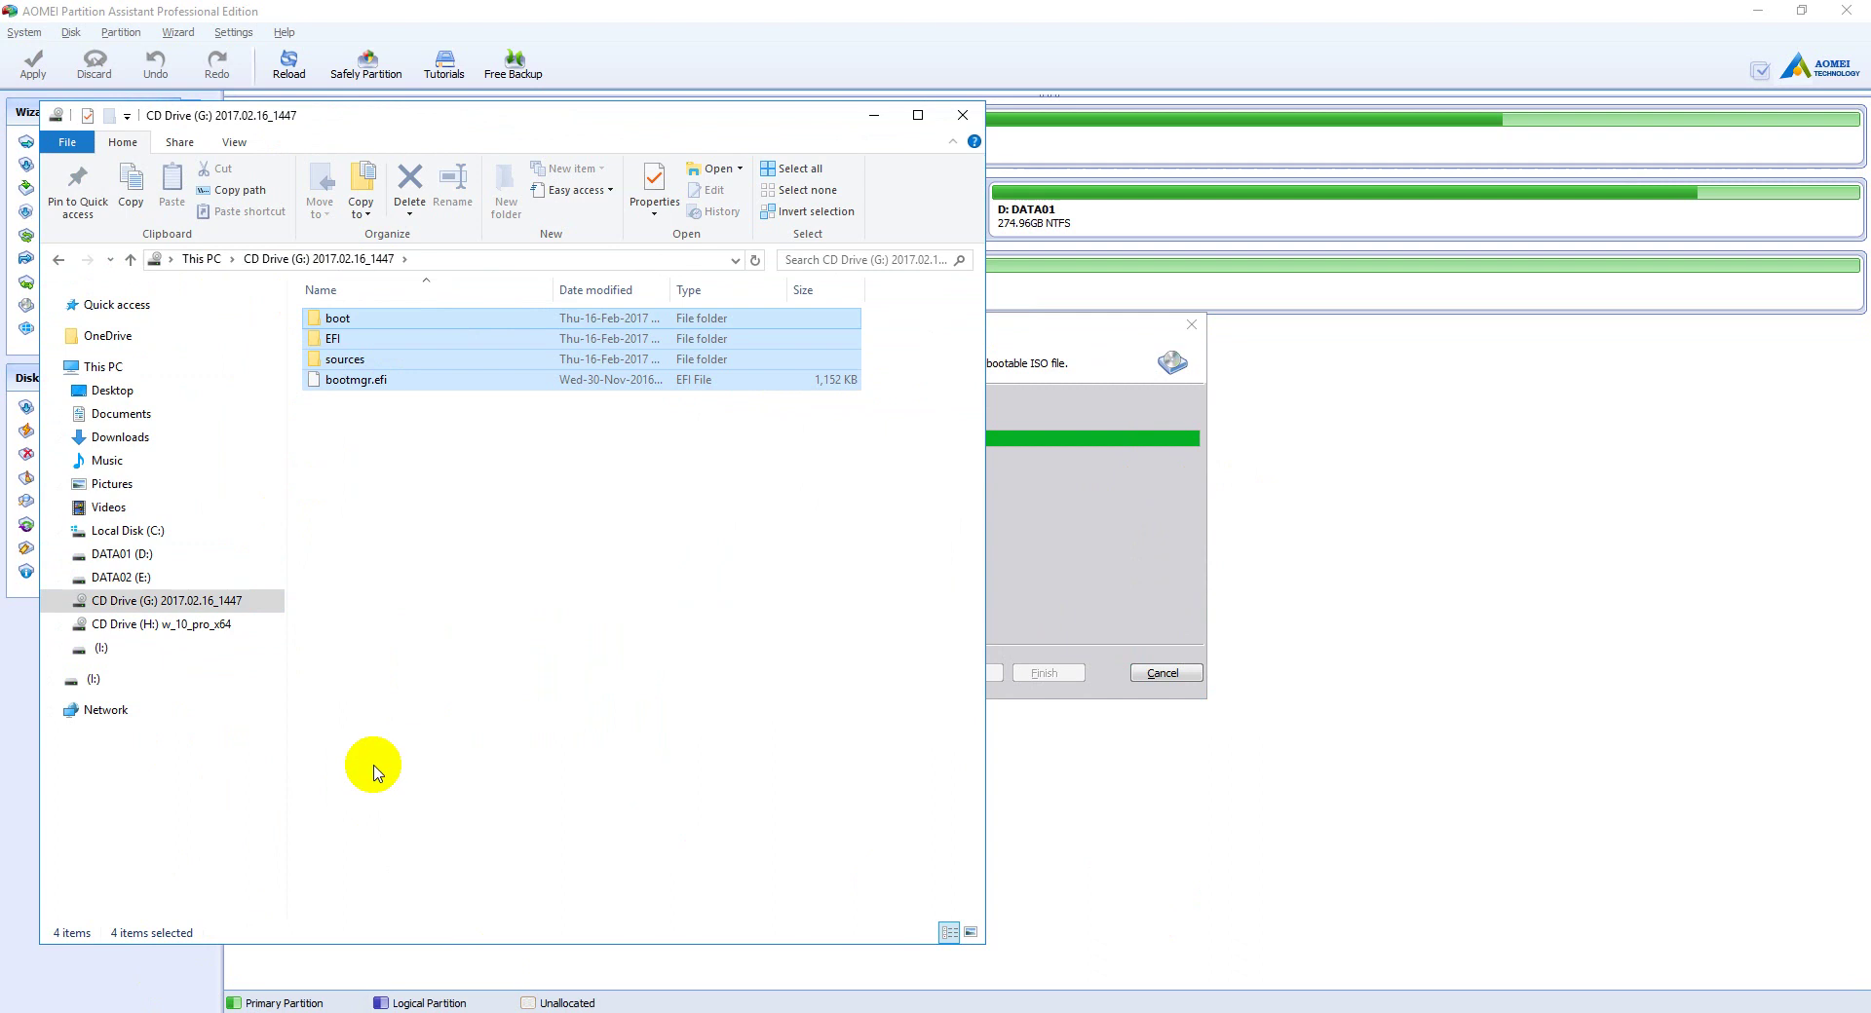
{"action": "left_click", "coordinate": [519, 571]}
Step: Inspect the efi\boot folder on CD Drive (H:), return to the drive's root, and minimize File Explorer after reviewing all its items
{"action": "left_click", "coordinate": [230, 626]}
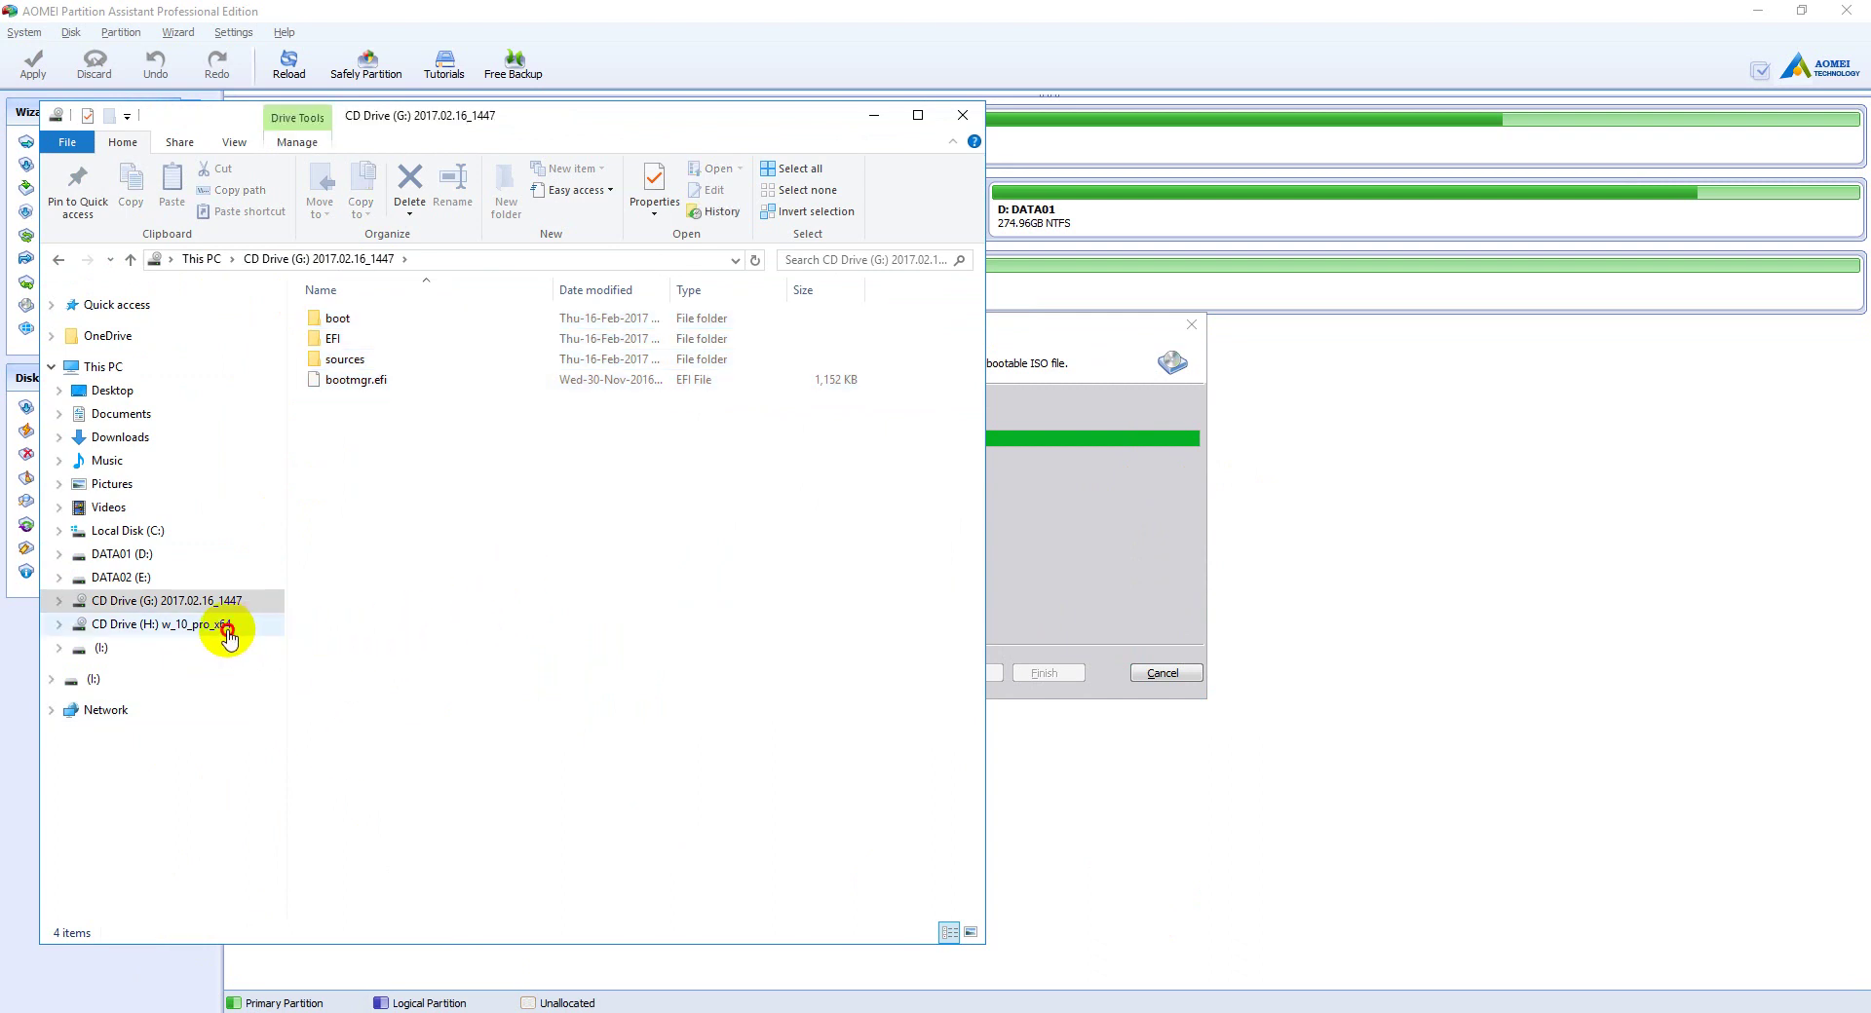
{"action": "double_click", "coordinate": [331, 339]}
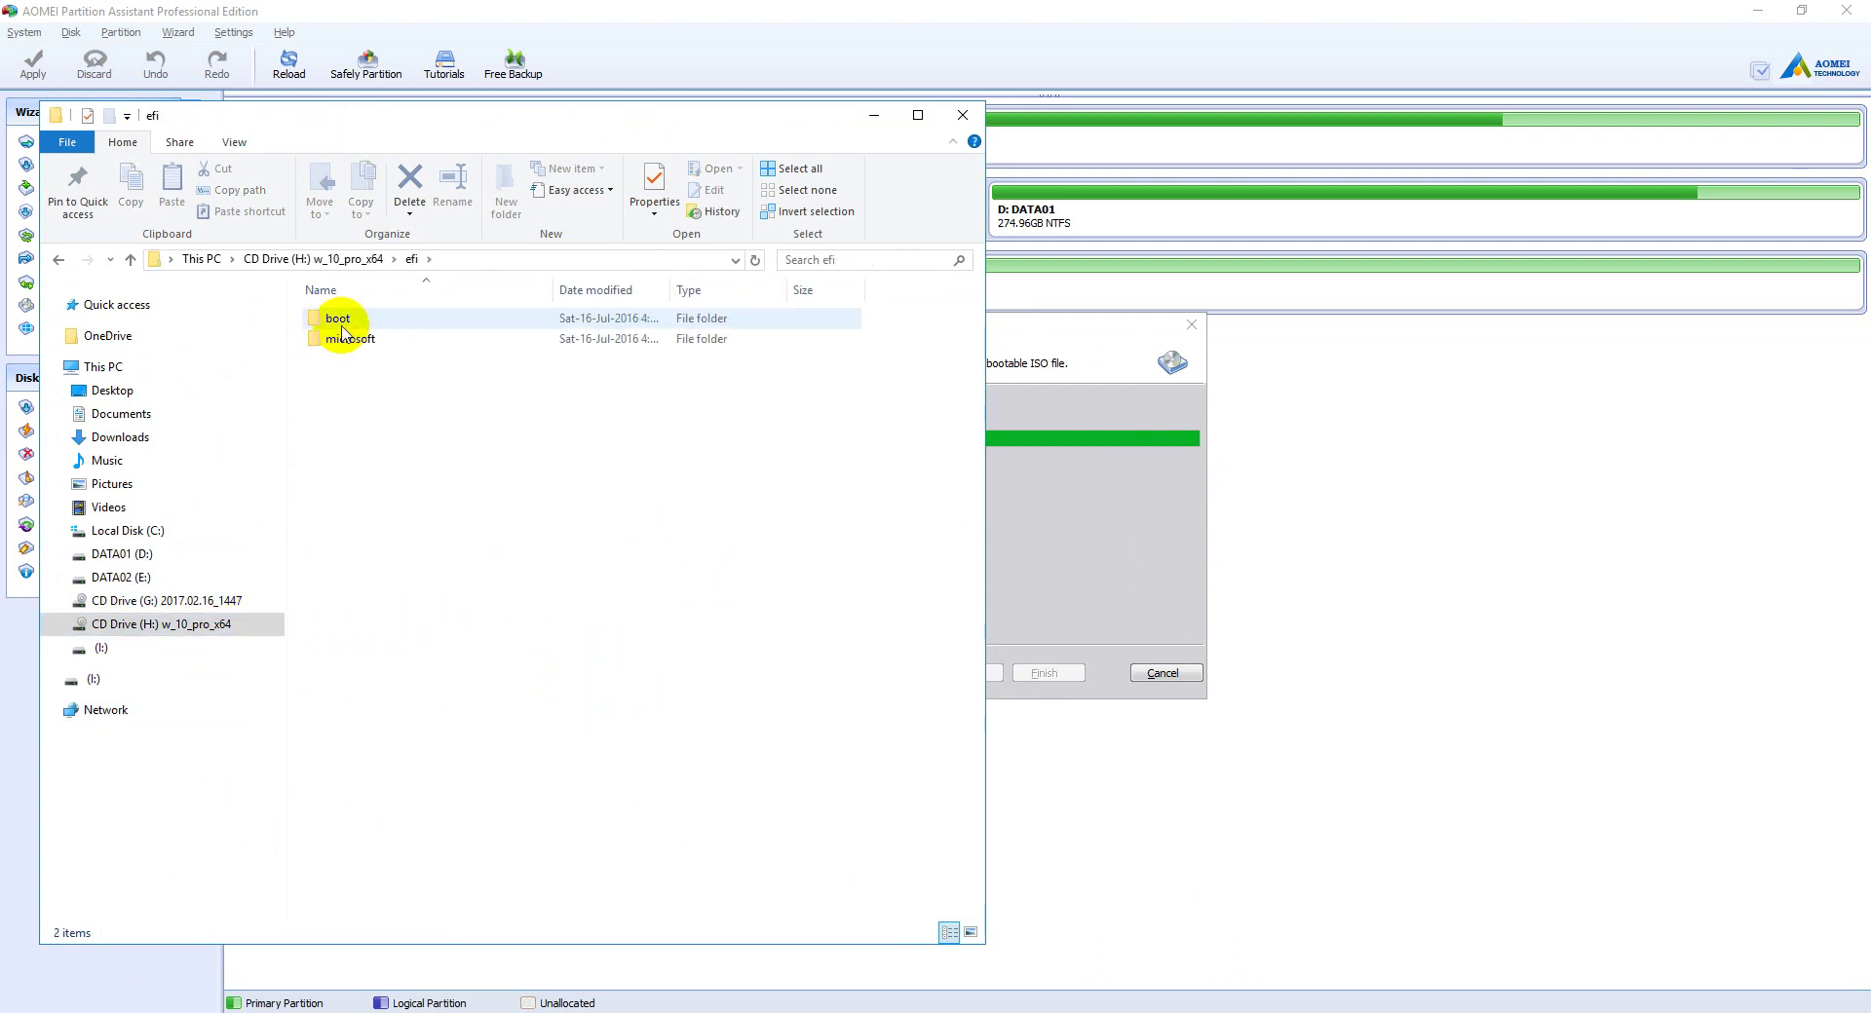
{"action": "double_click", "coordinate": [341, 324]}
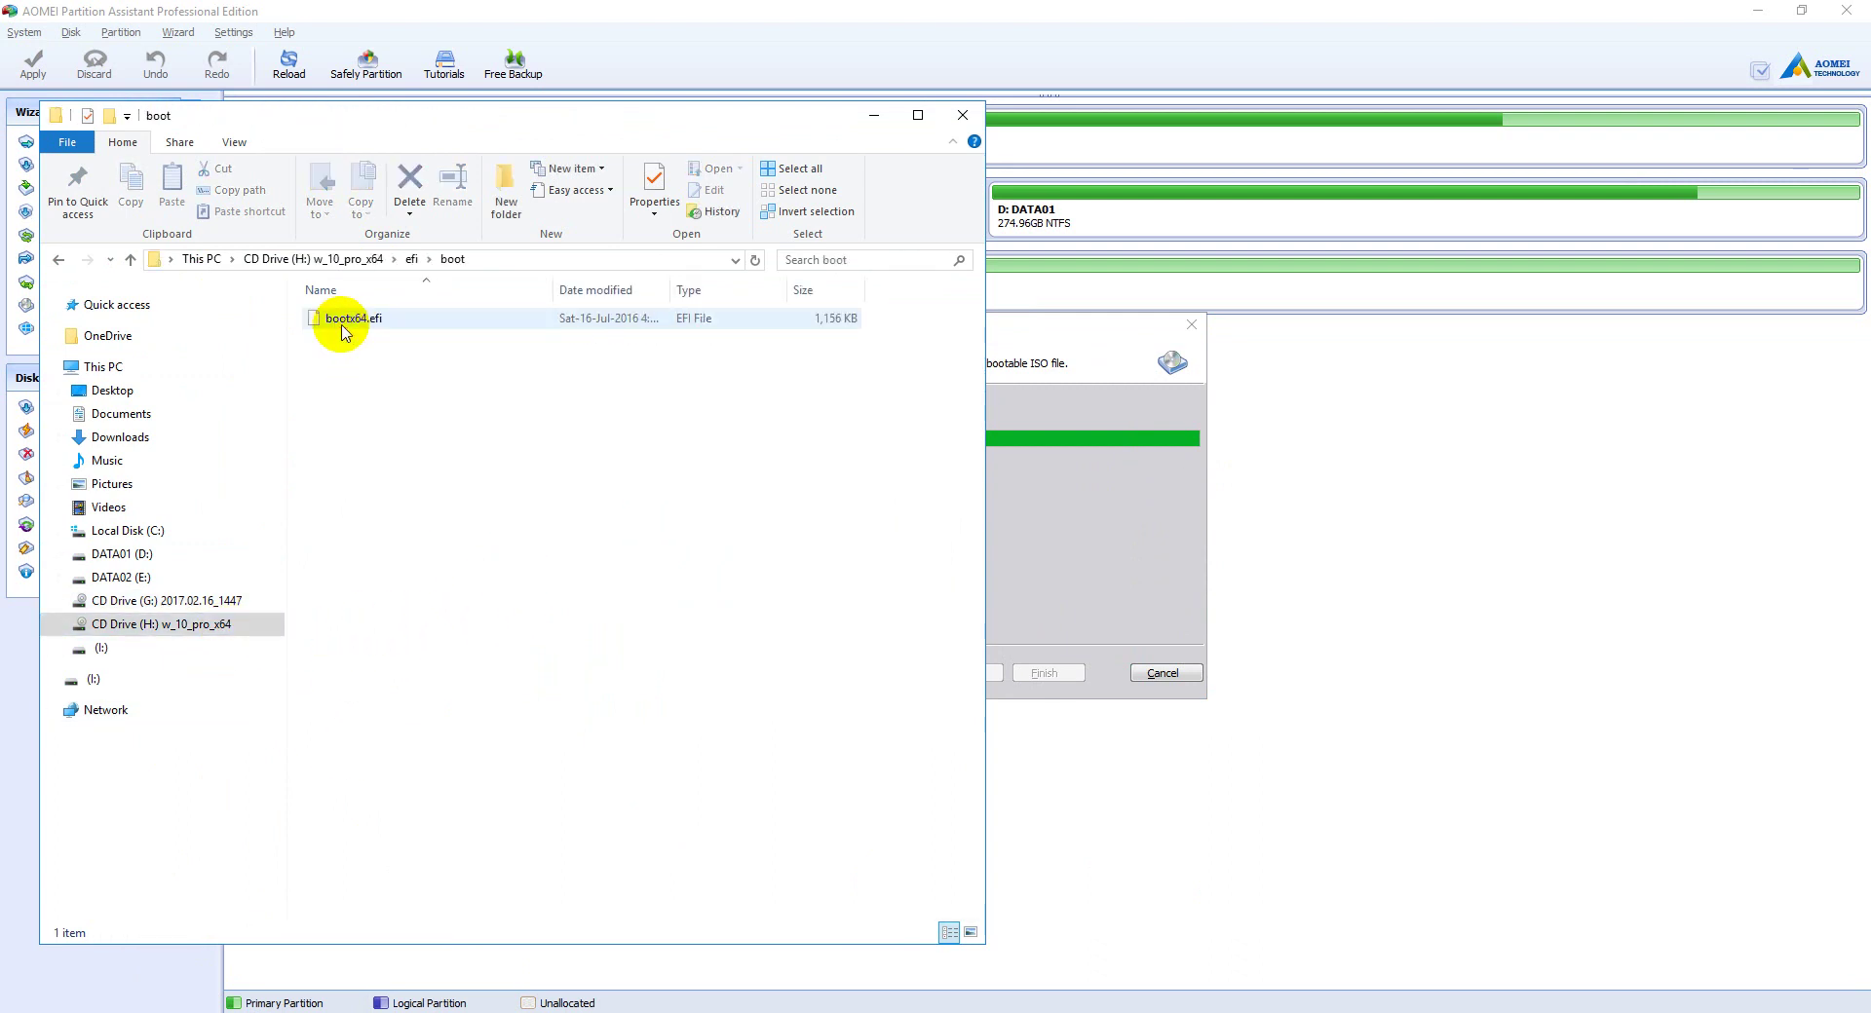
{"action": "left_click", "coordinate": [54, 261]}
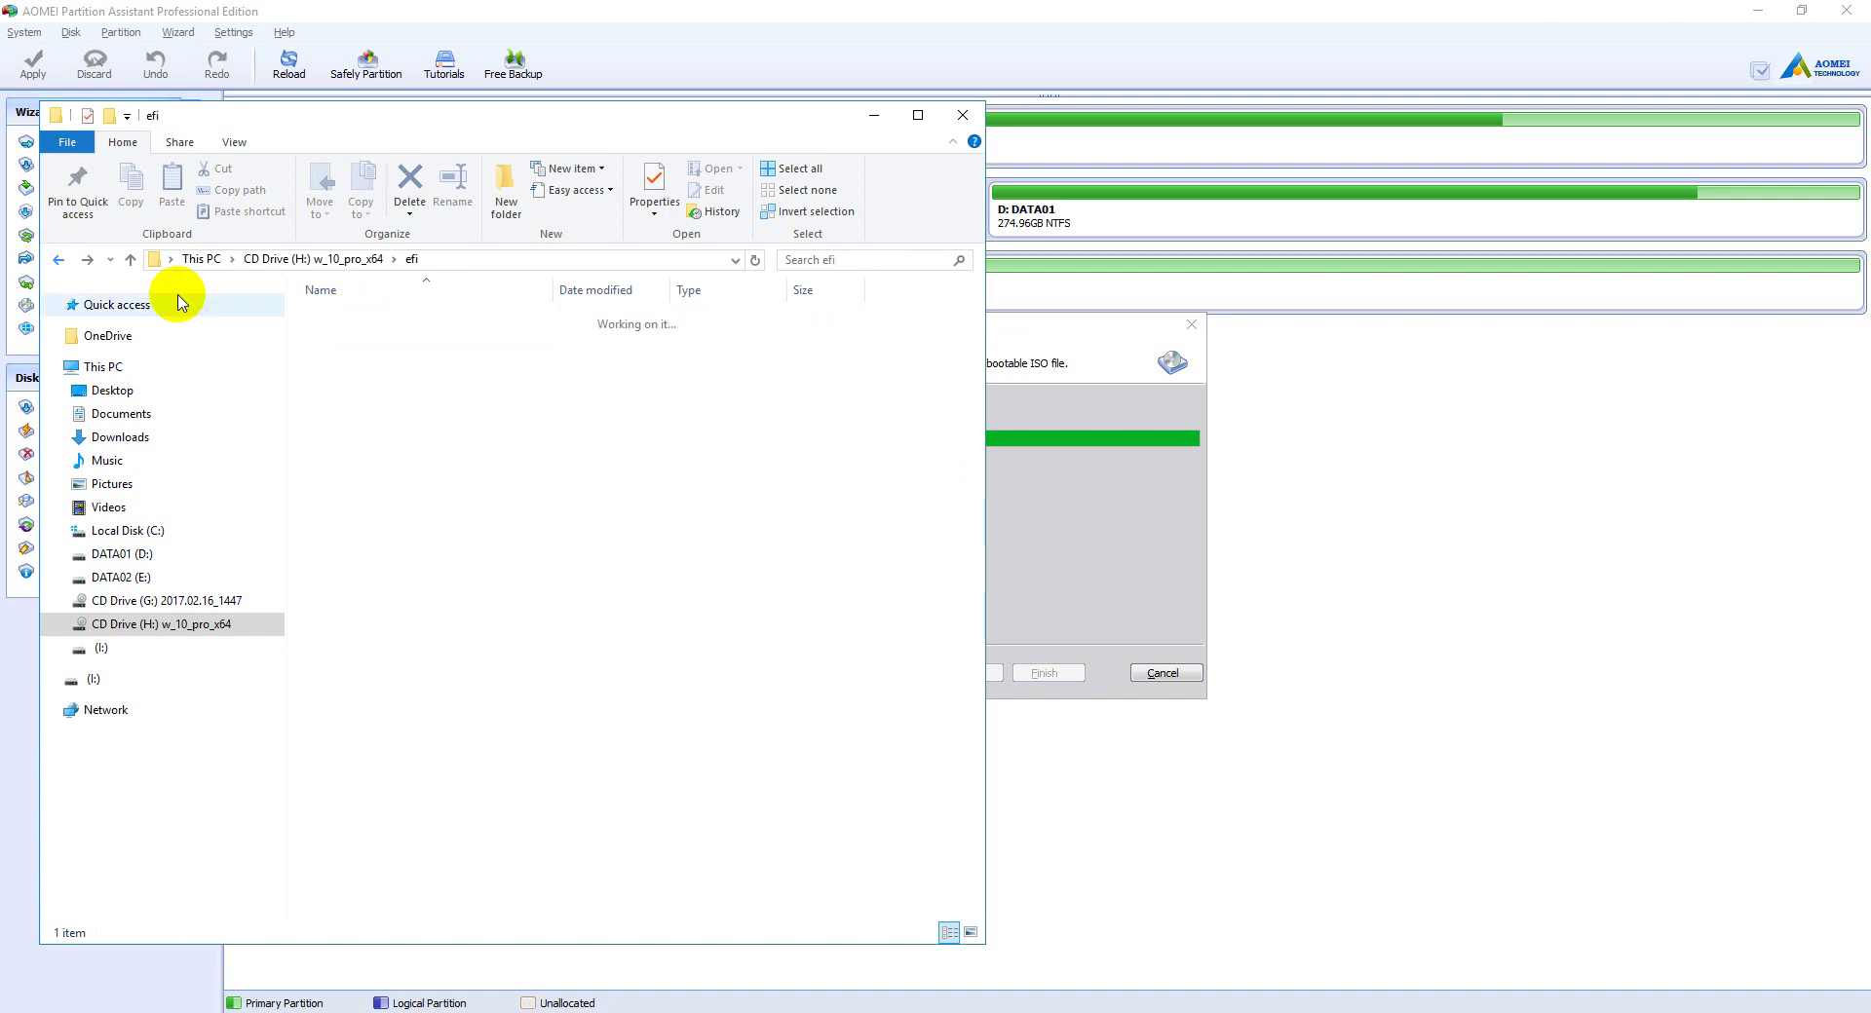
{"action": "left_click", "coordinate": [59, 259]}
{"action": "left_click_drag", "start_coordinate": [334, 473], "coordinate": [317, 321]}
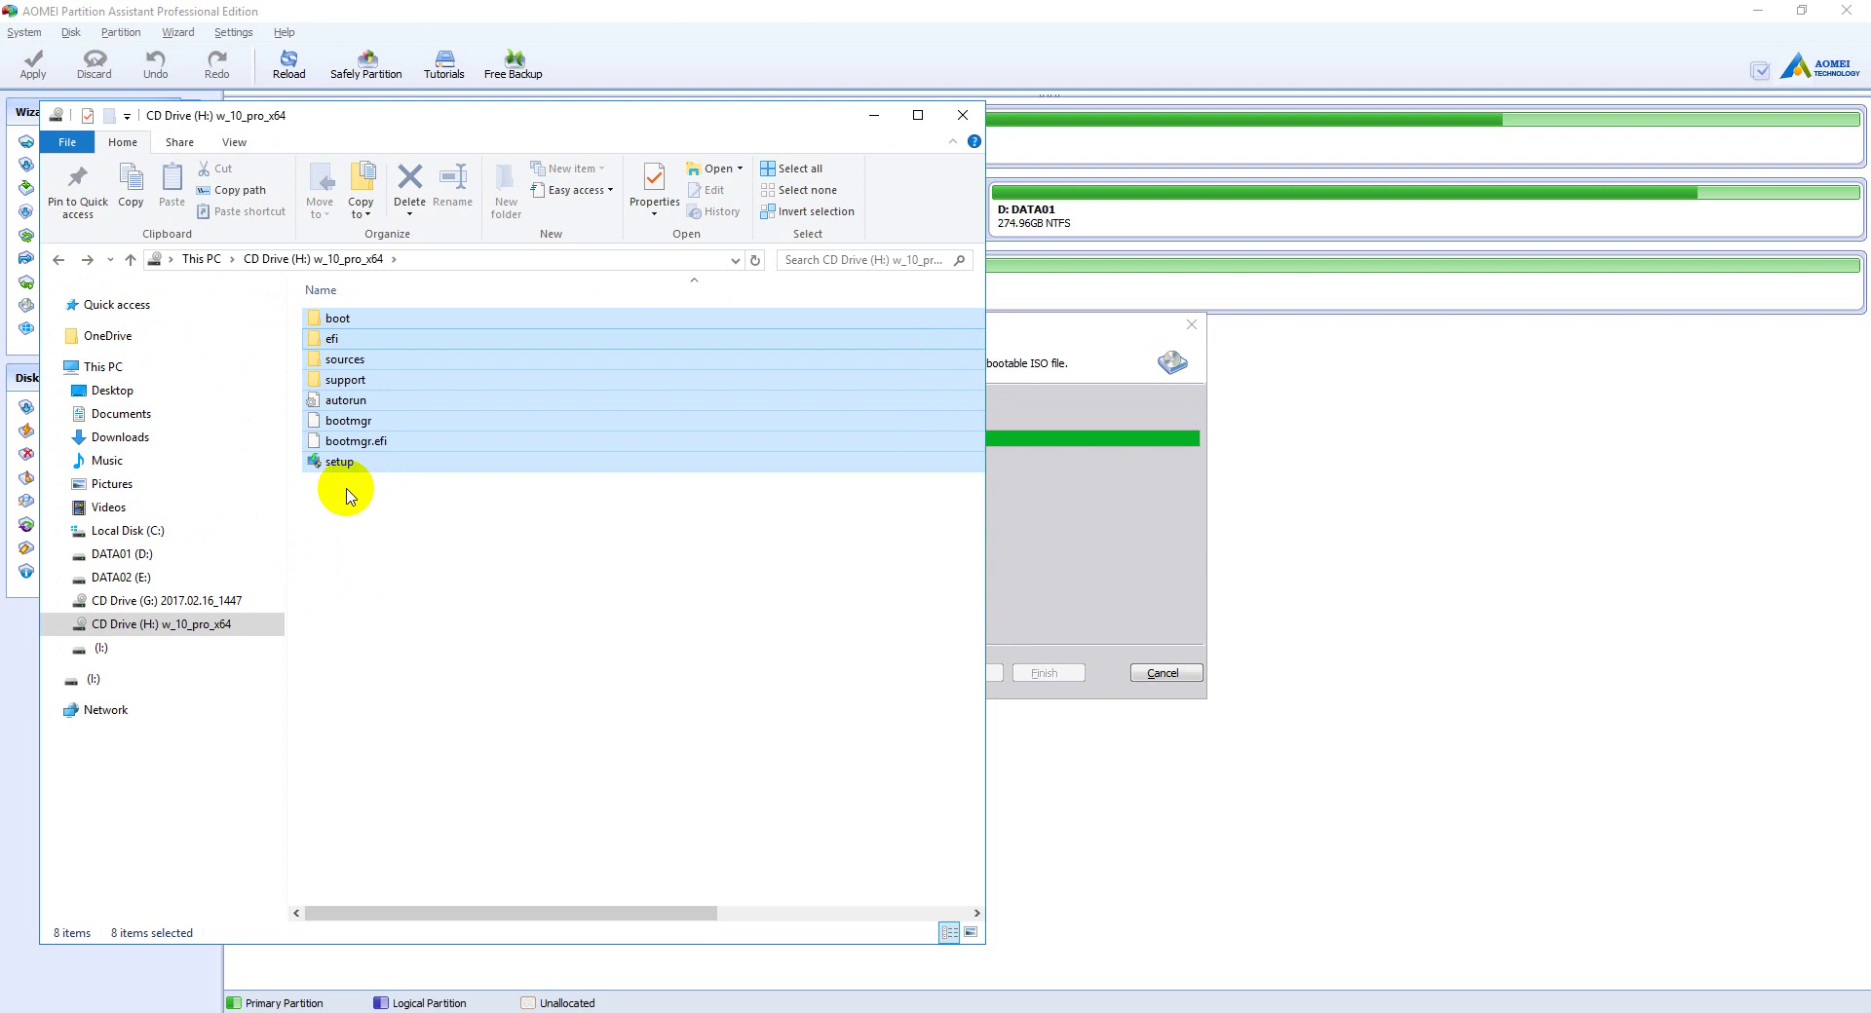
{"action": "left_click", "coordinate": [873, 115]}
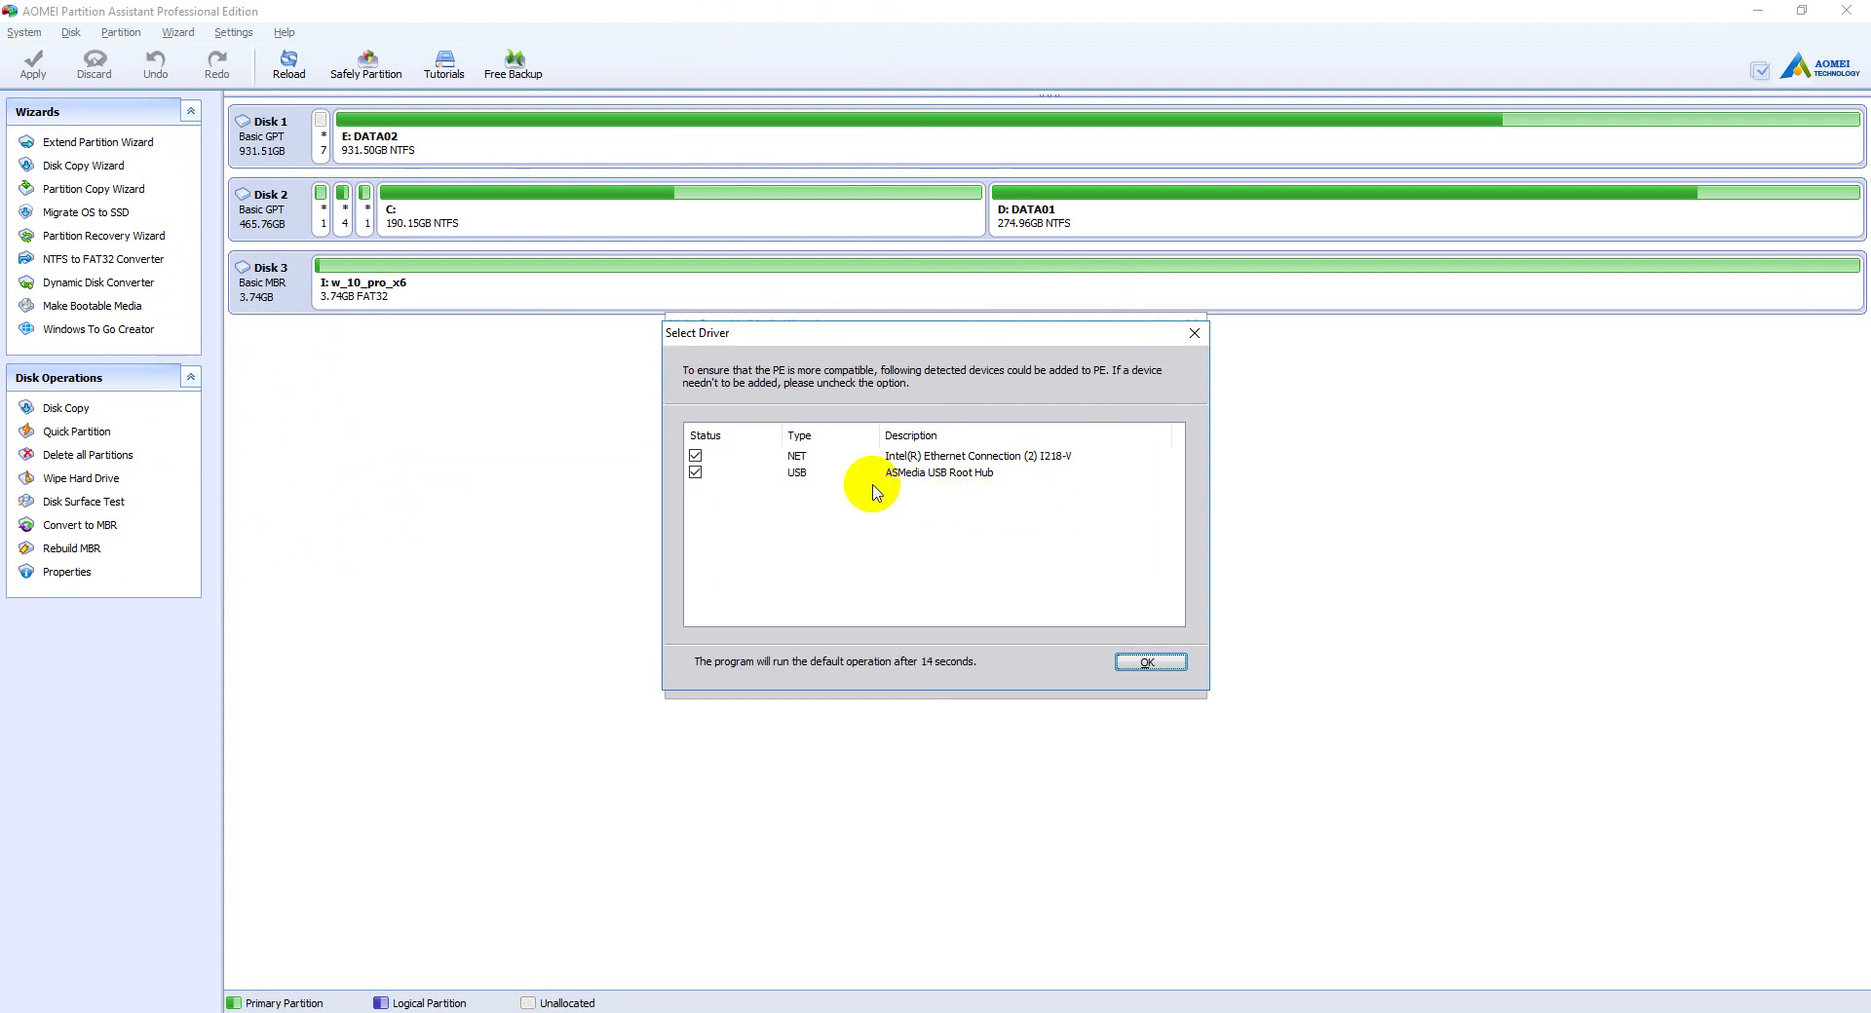
Step: Accept both detected drivers for the WinPE media and agree to reload the changed disk properties
{"action": "left_click", "coordinate": [1159, 666]}
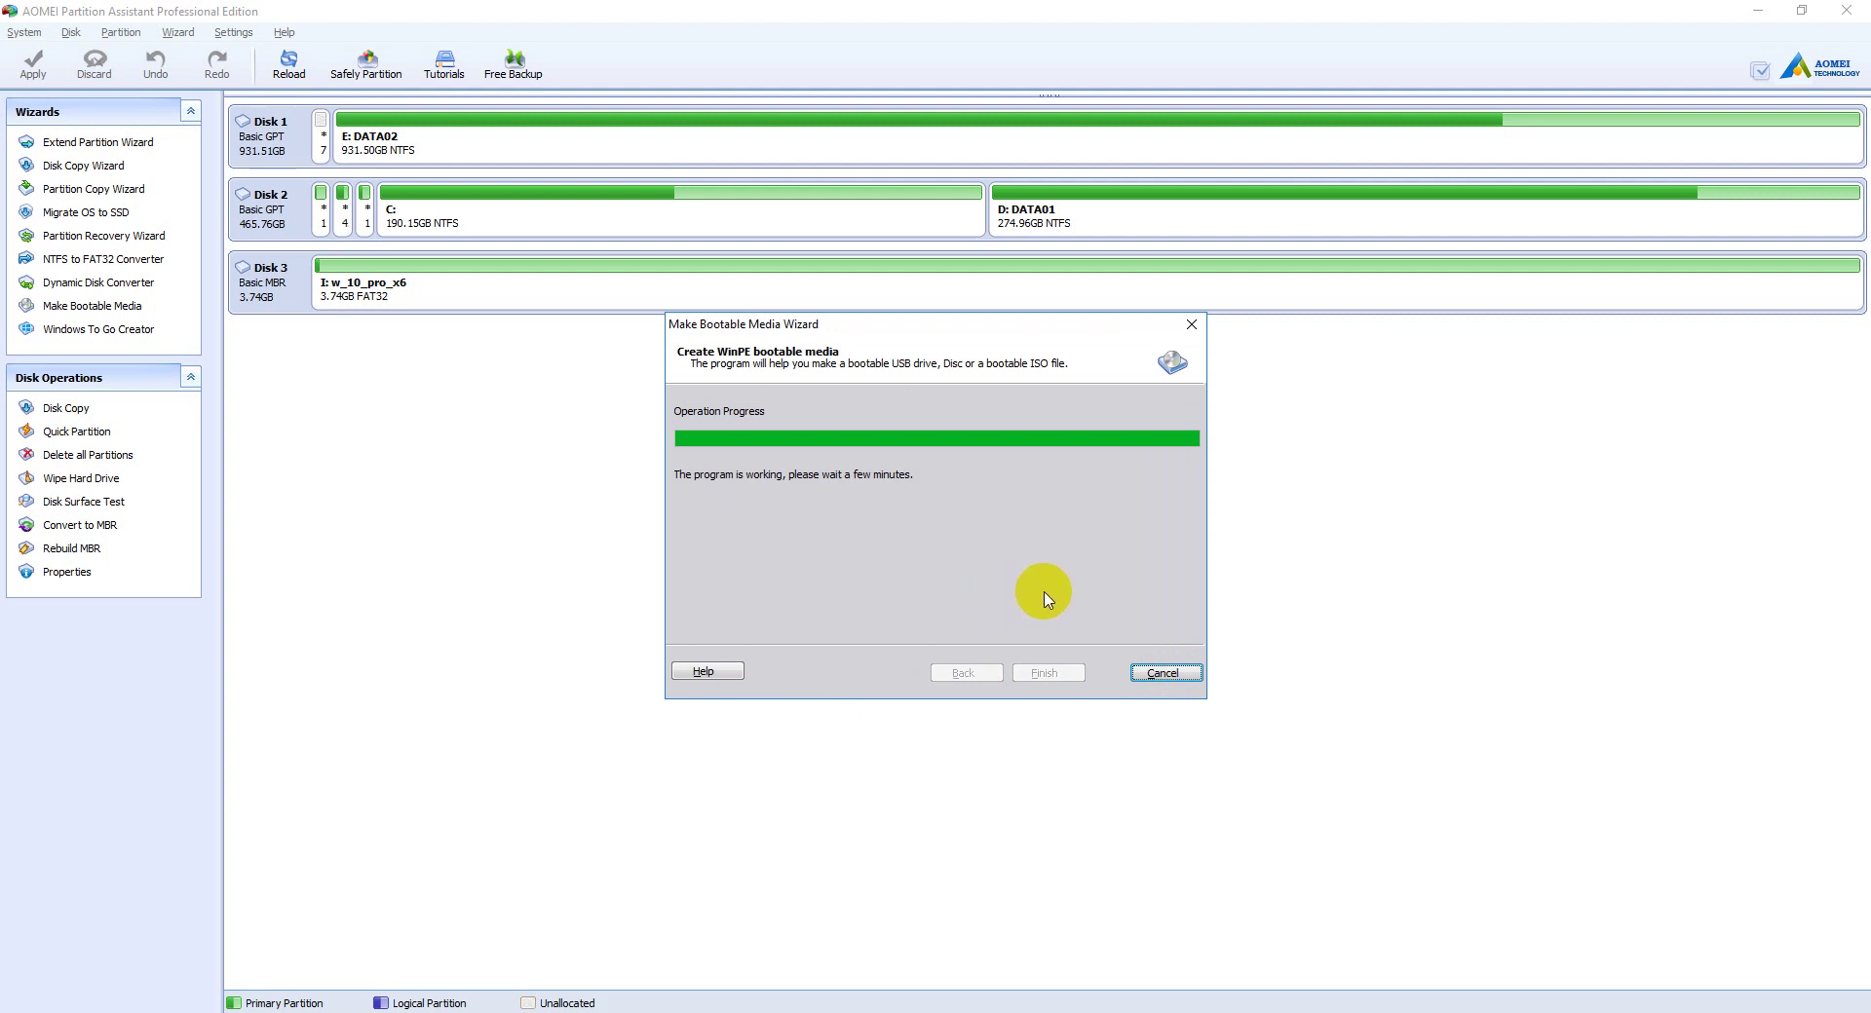
{"action": "mouse_move", "coordinate": [165, 1012]}
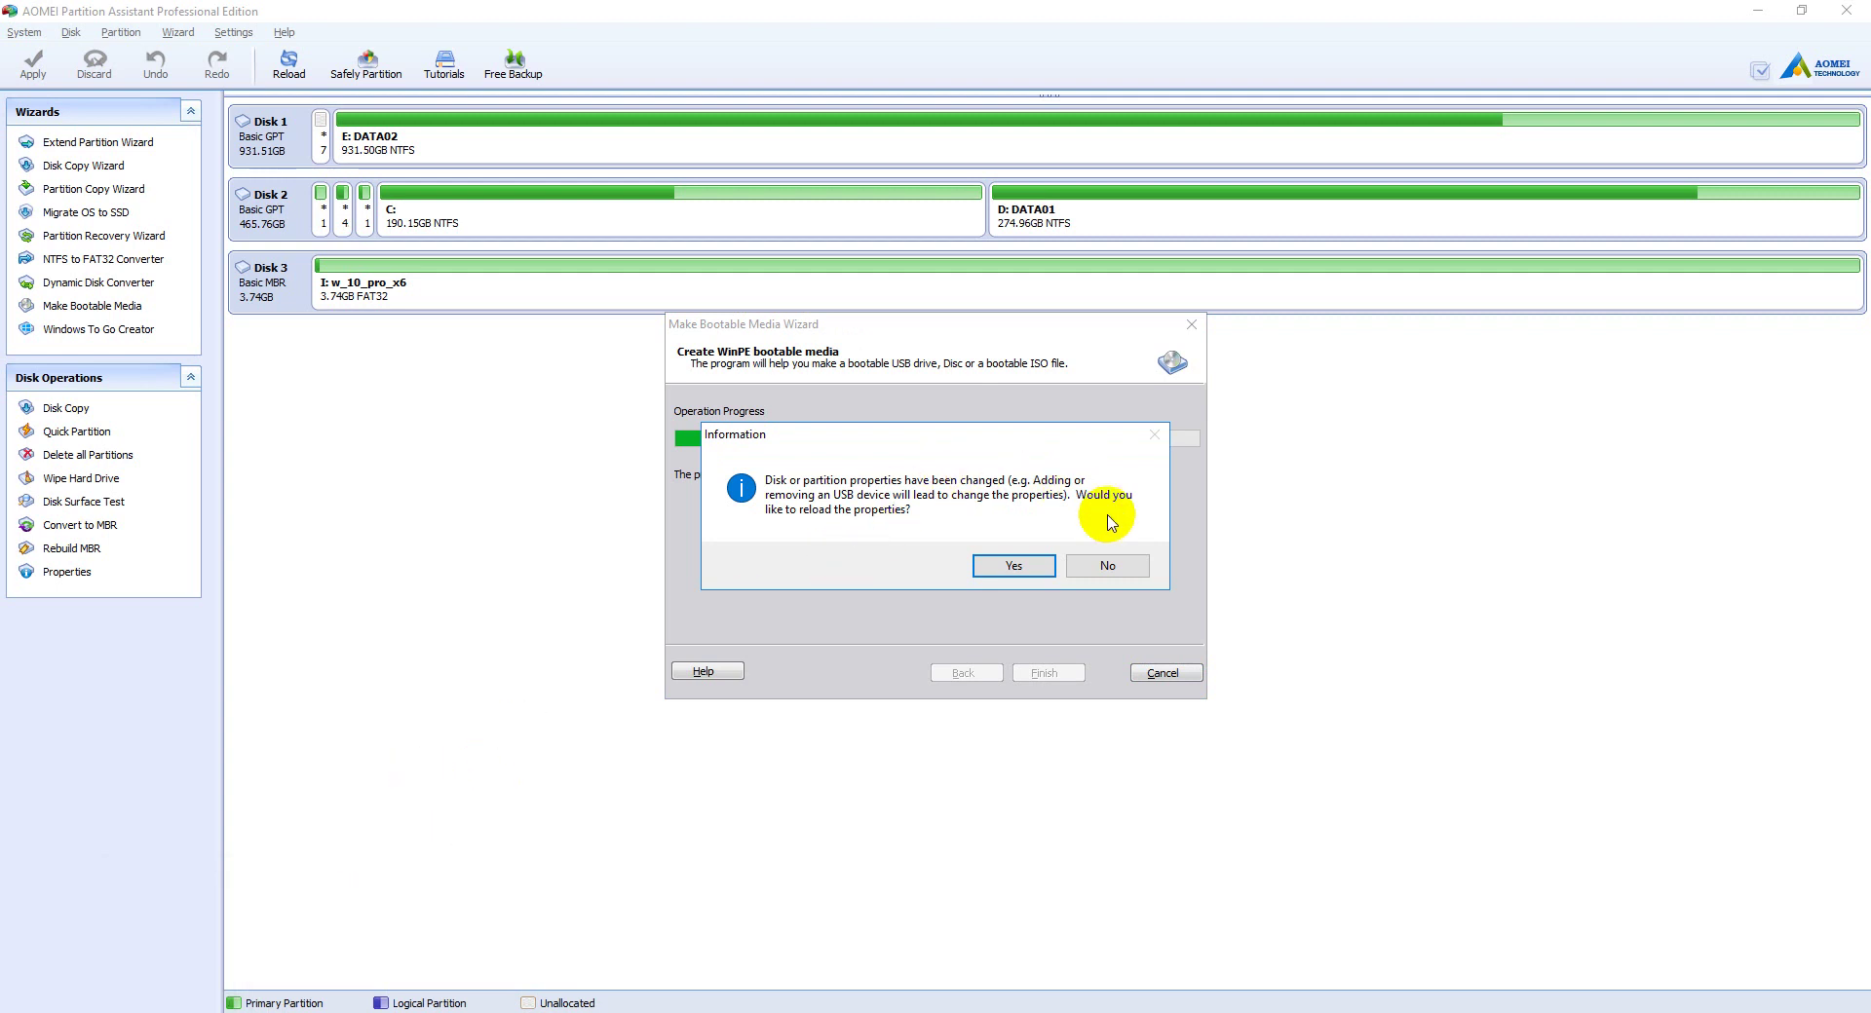
{"action": "left_click", "coordinate": [1014, 566]}
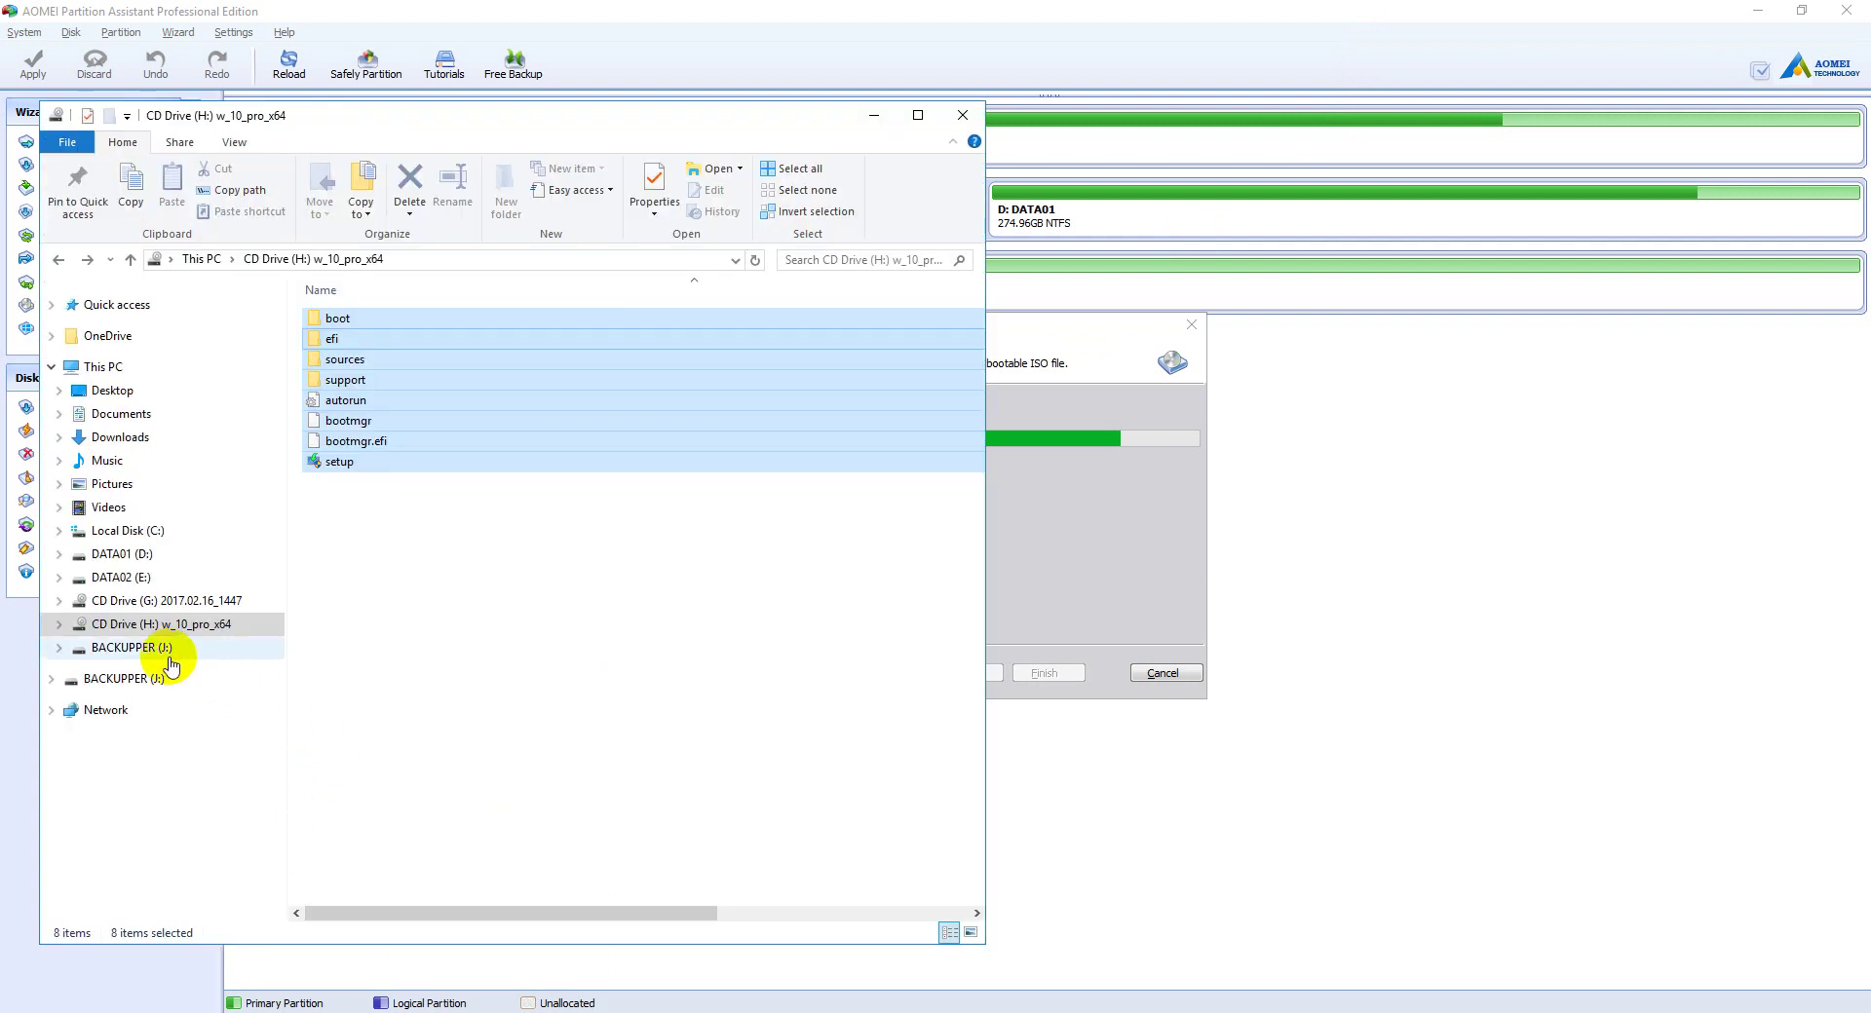
Step: Compare the contents of the BACKUPPER (J:) USB drive with CD Drive (G:), and return to the Make Bootable Media Wizard
{"action": "left_click", "coordinate": [171, 655]}
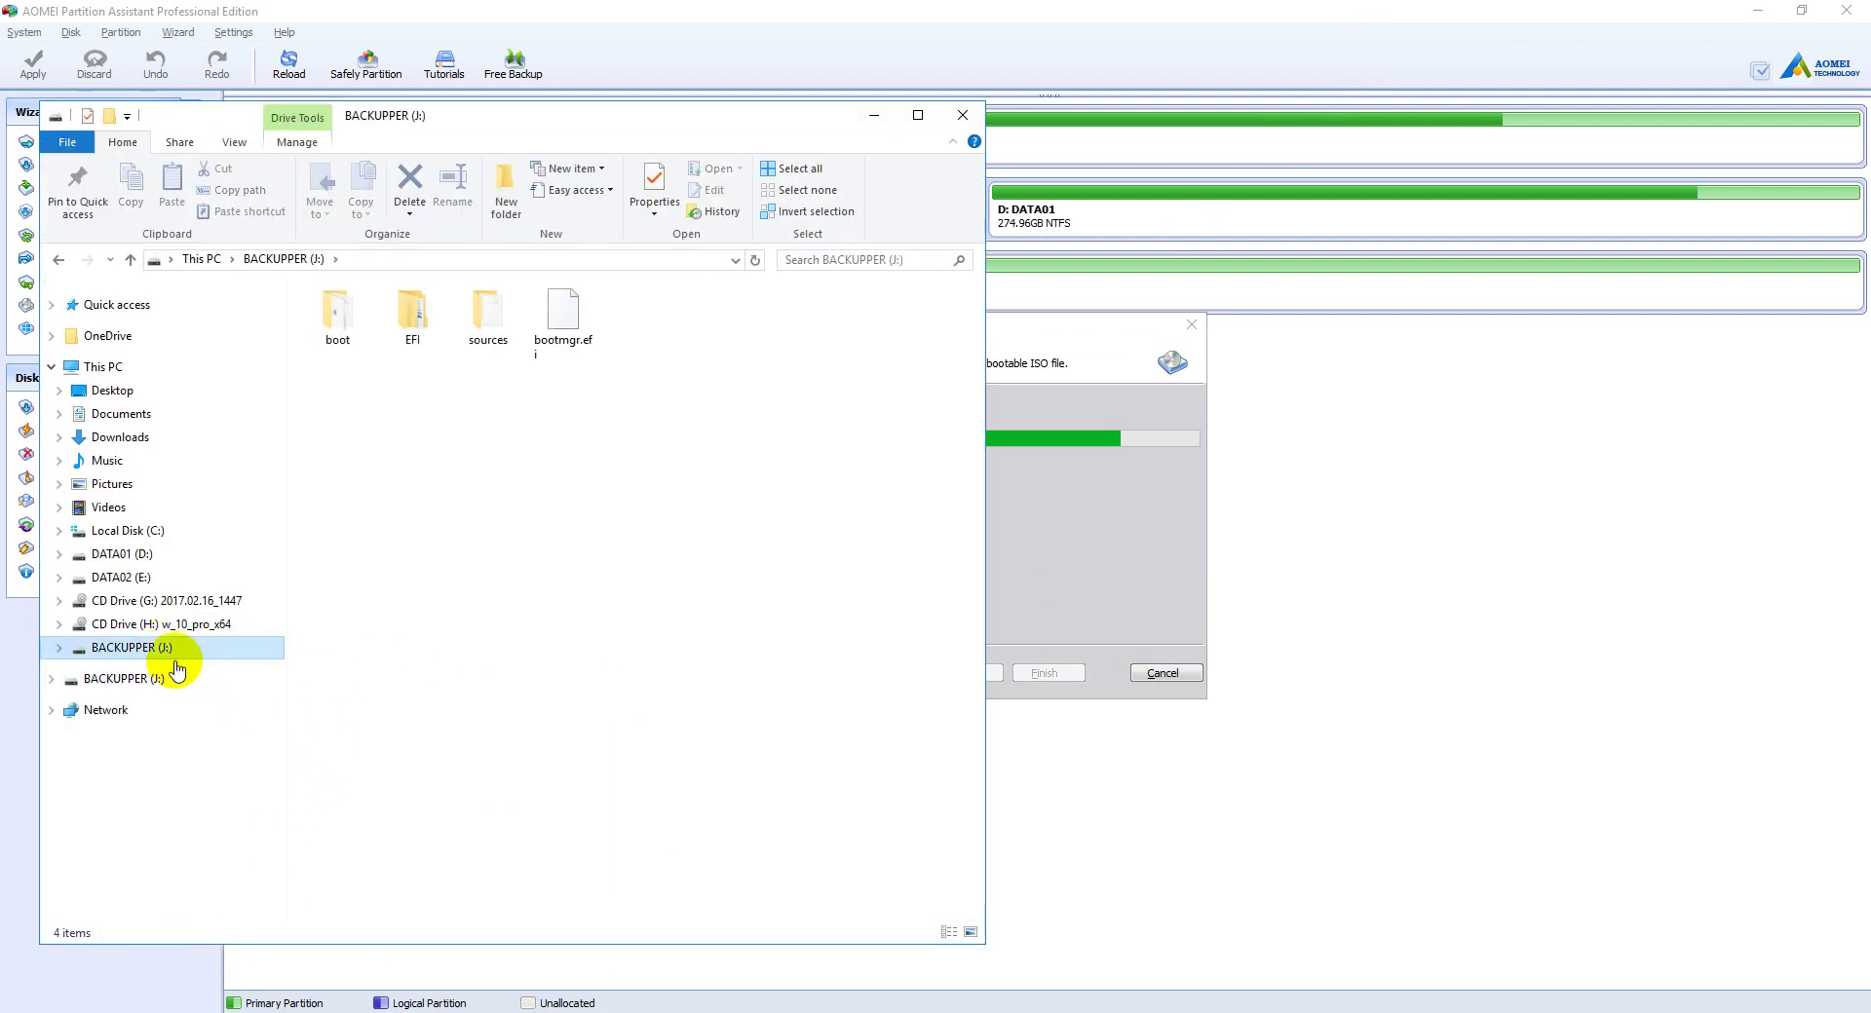
{"action": "left_click", "coordinate": [1031, 560]}
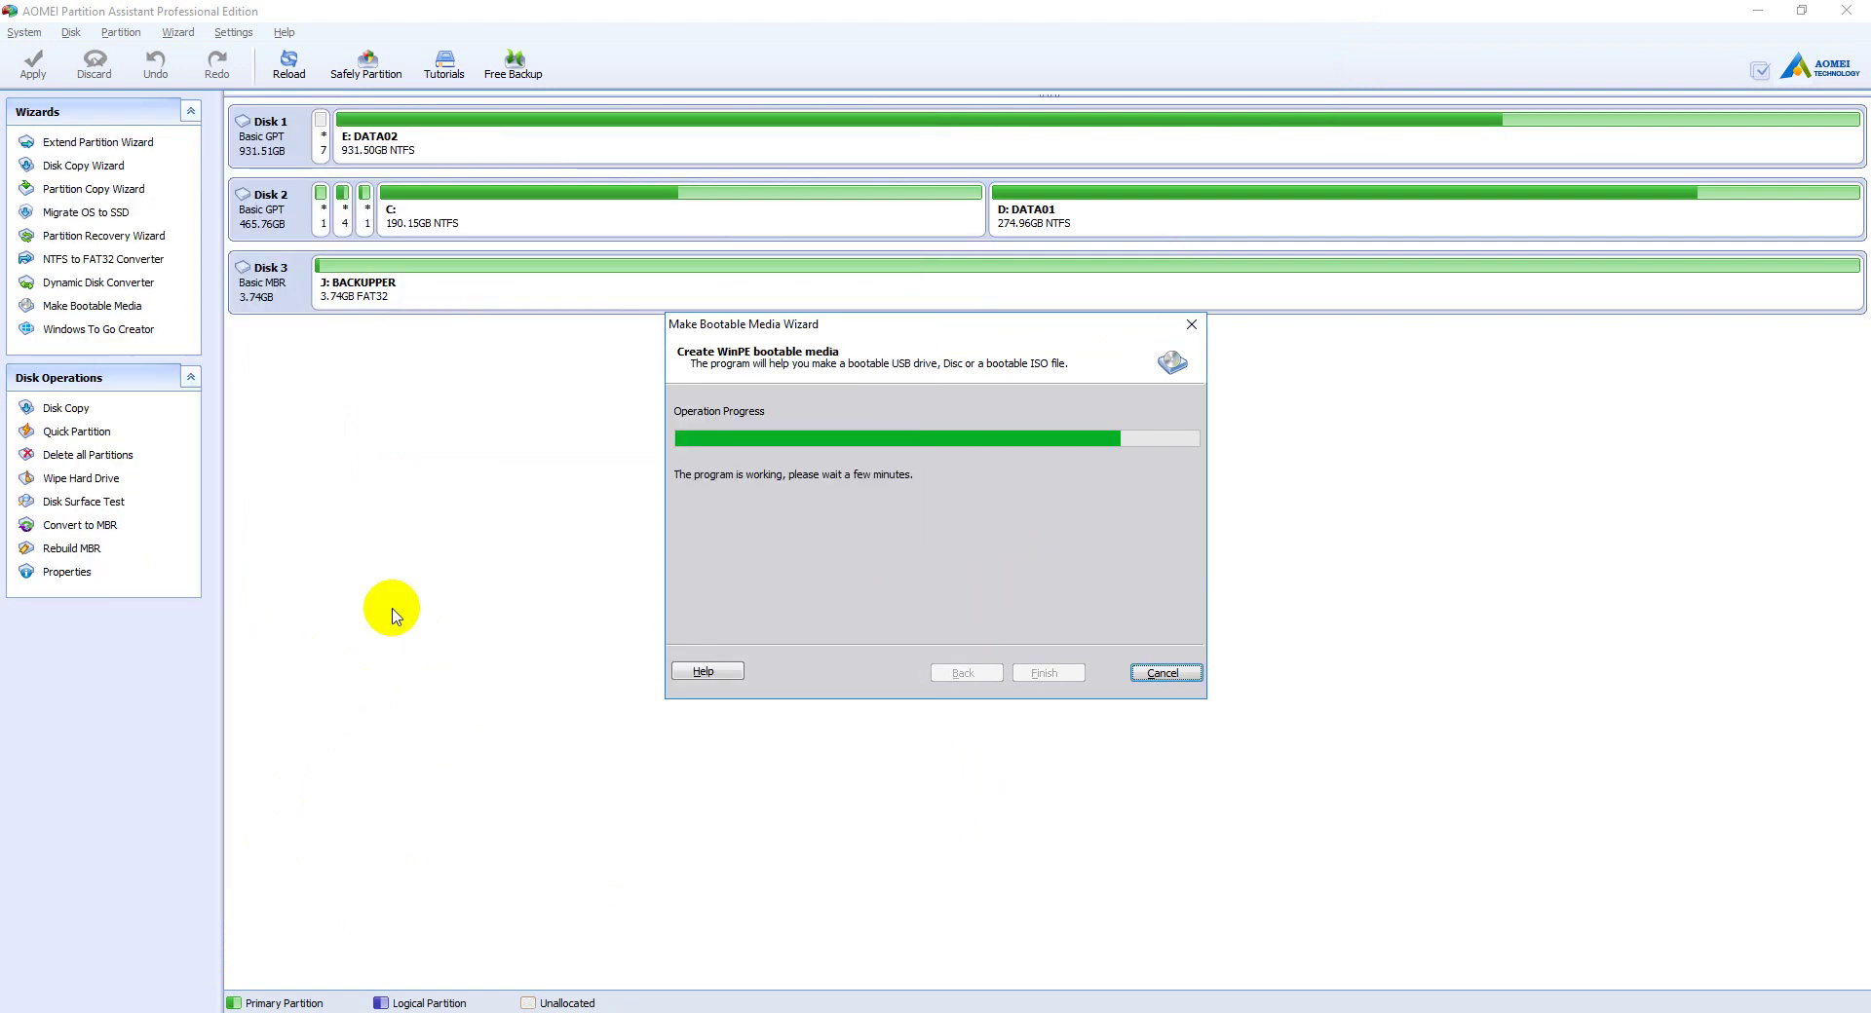
{"action": "left_click", "coordinate": [283, 1012]}
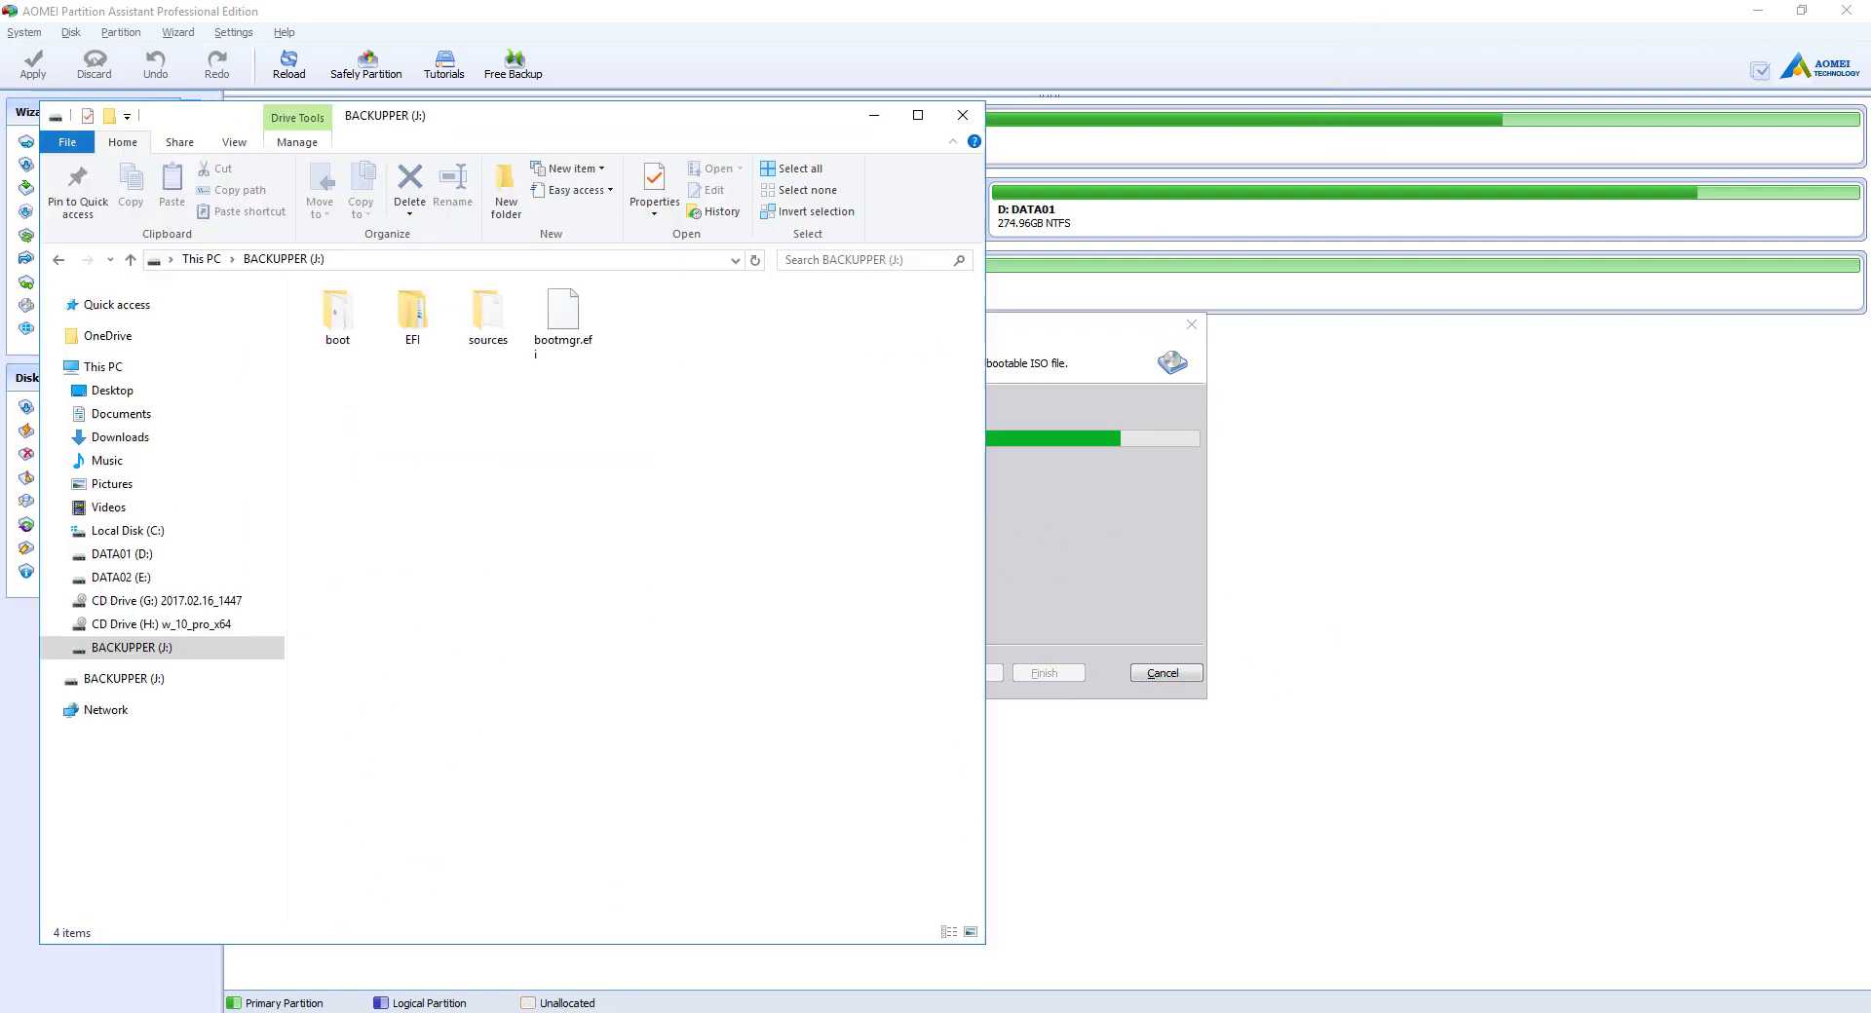
{"action": "left_click", "coordinate": [156, 679]}
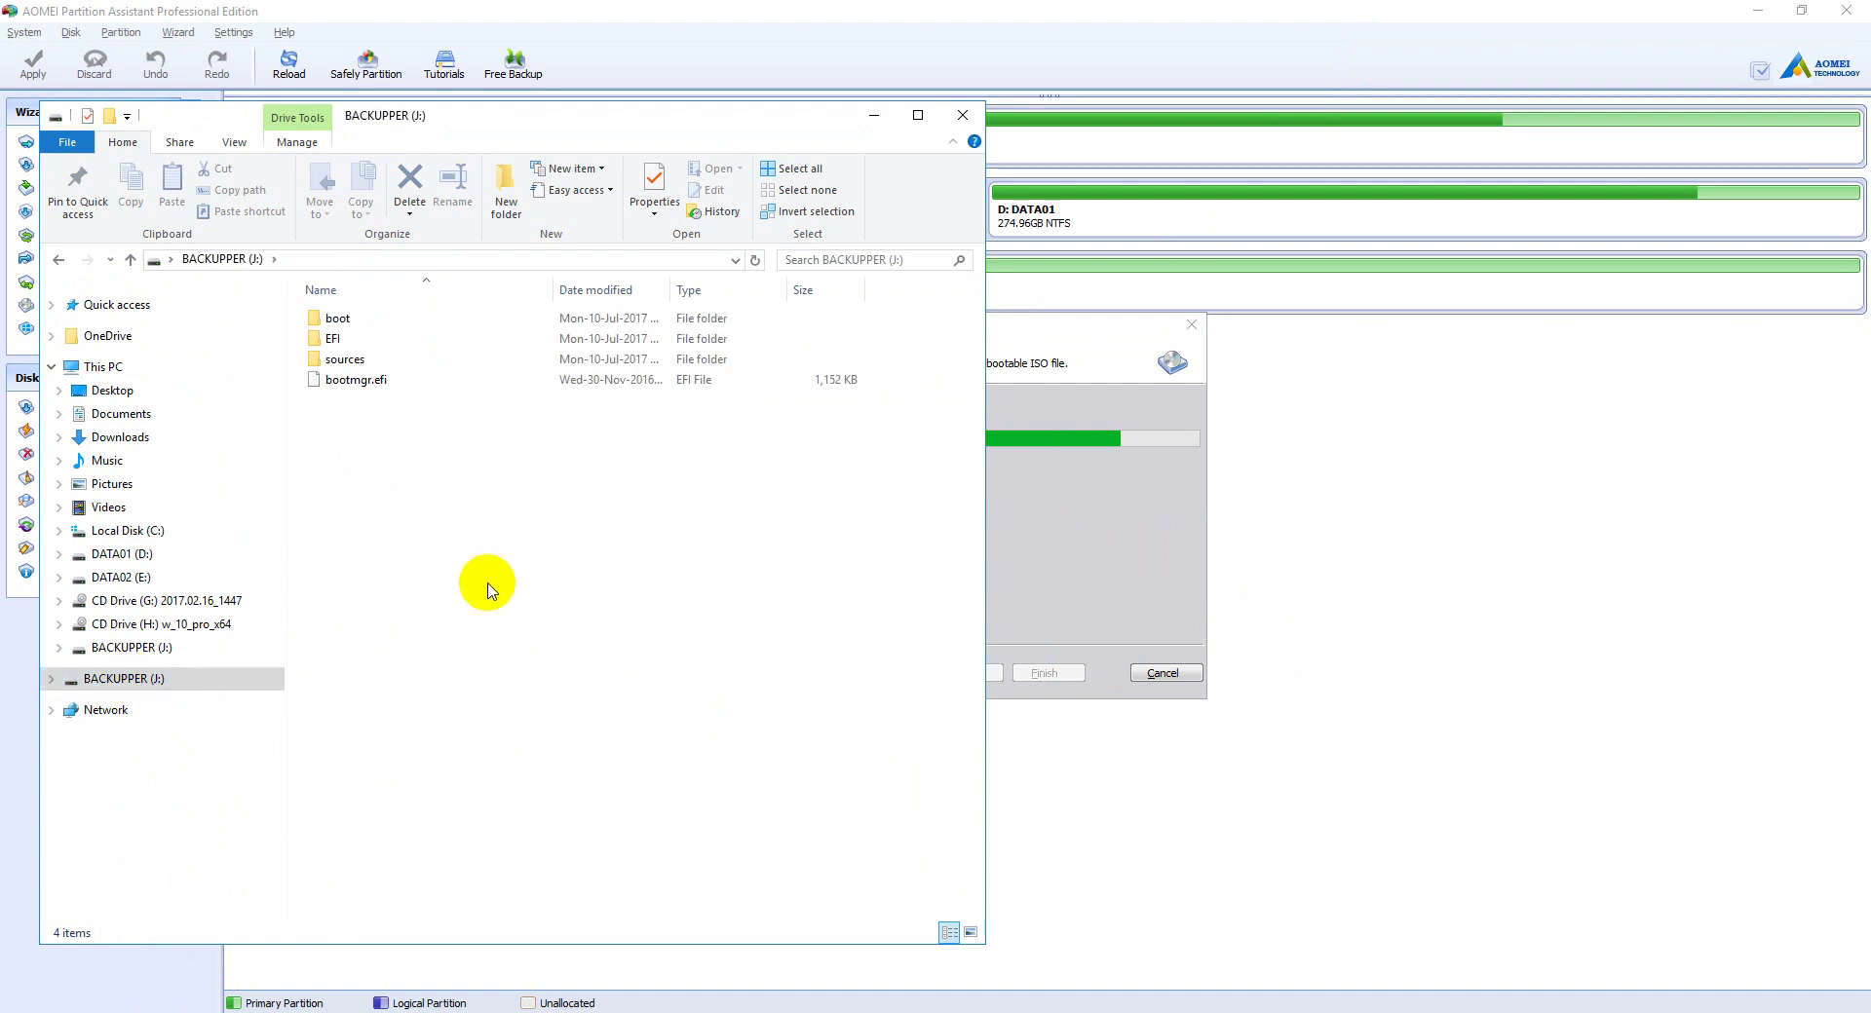
{"action": "left_click", "coordinate": [250, 679]}
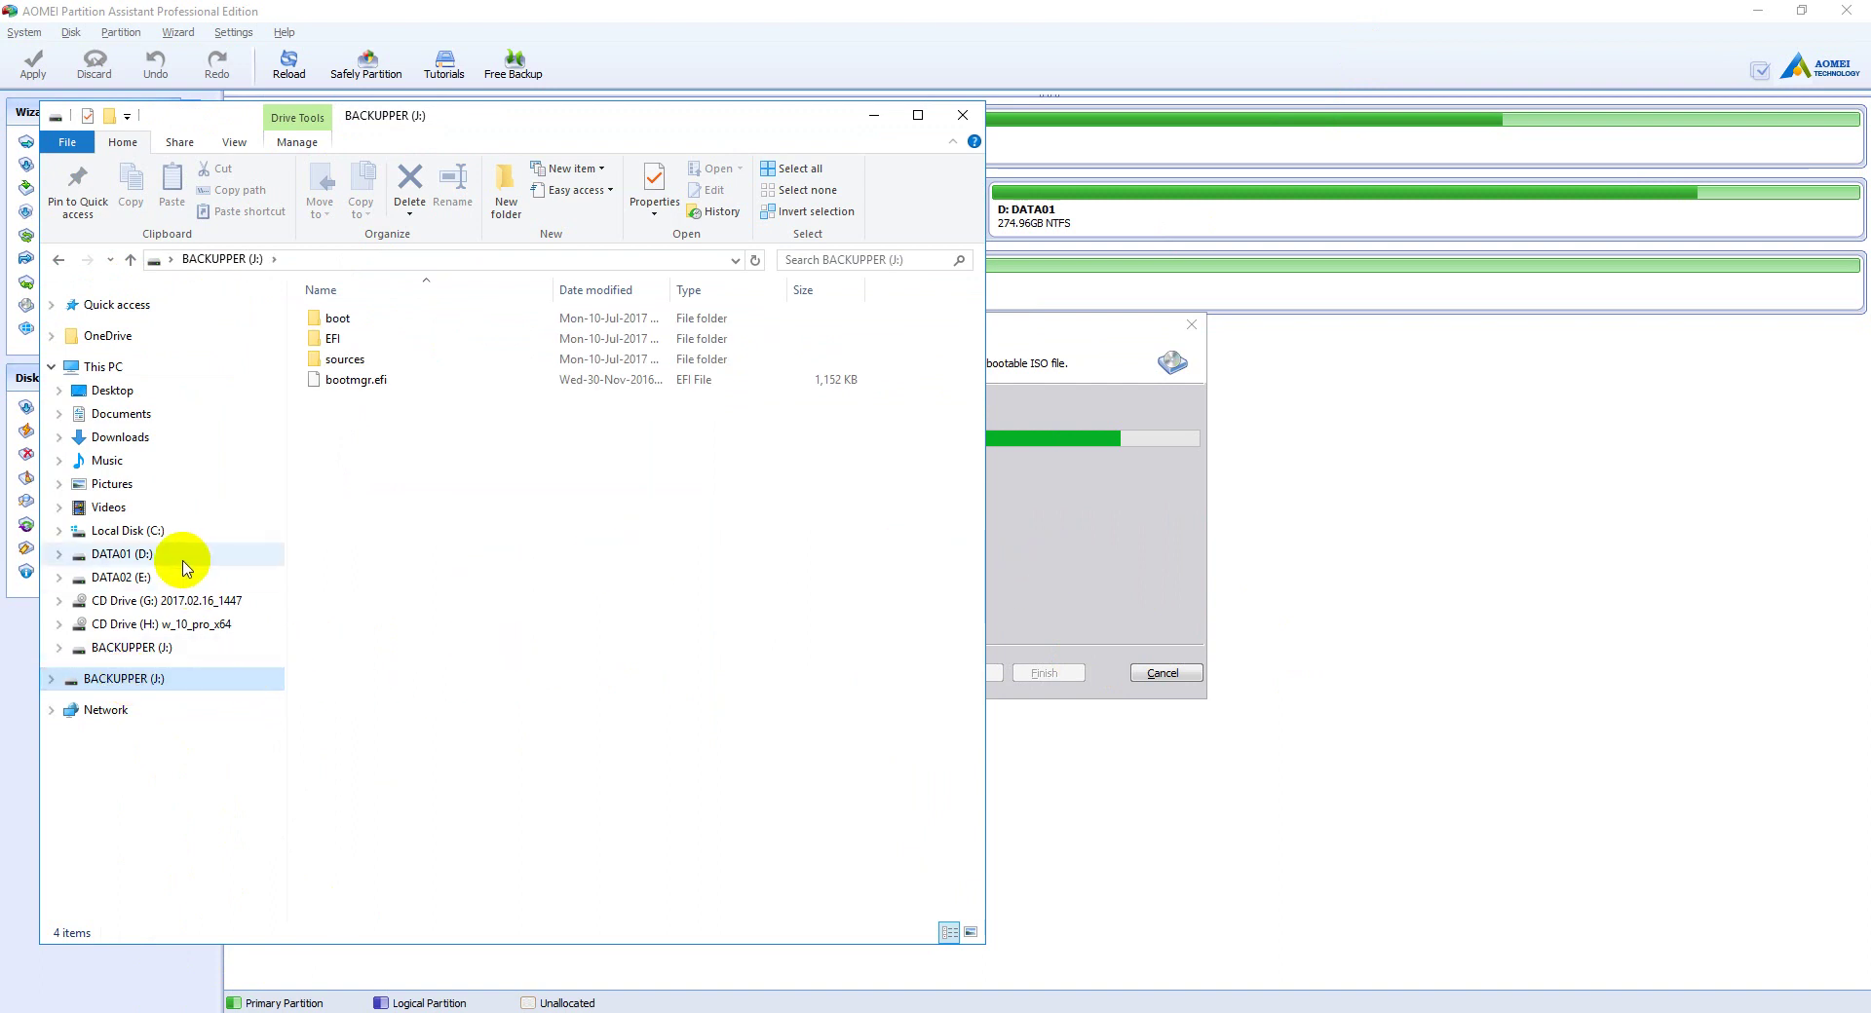
{"action": "left_click", "coordinate": [174, 601]}
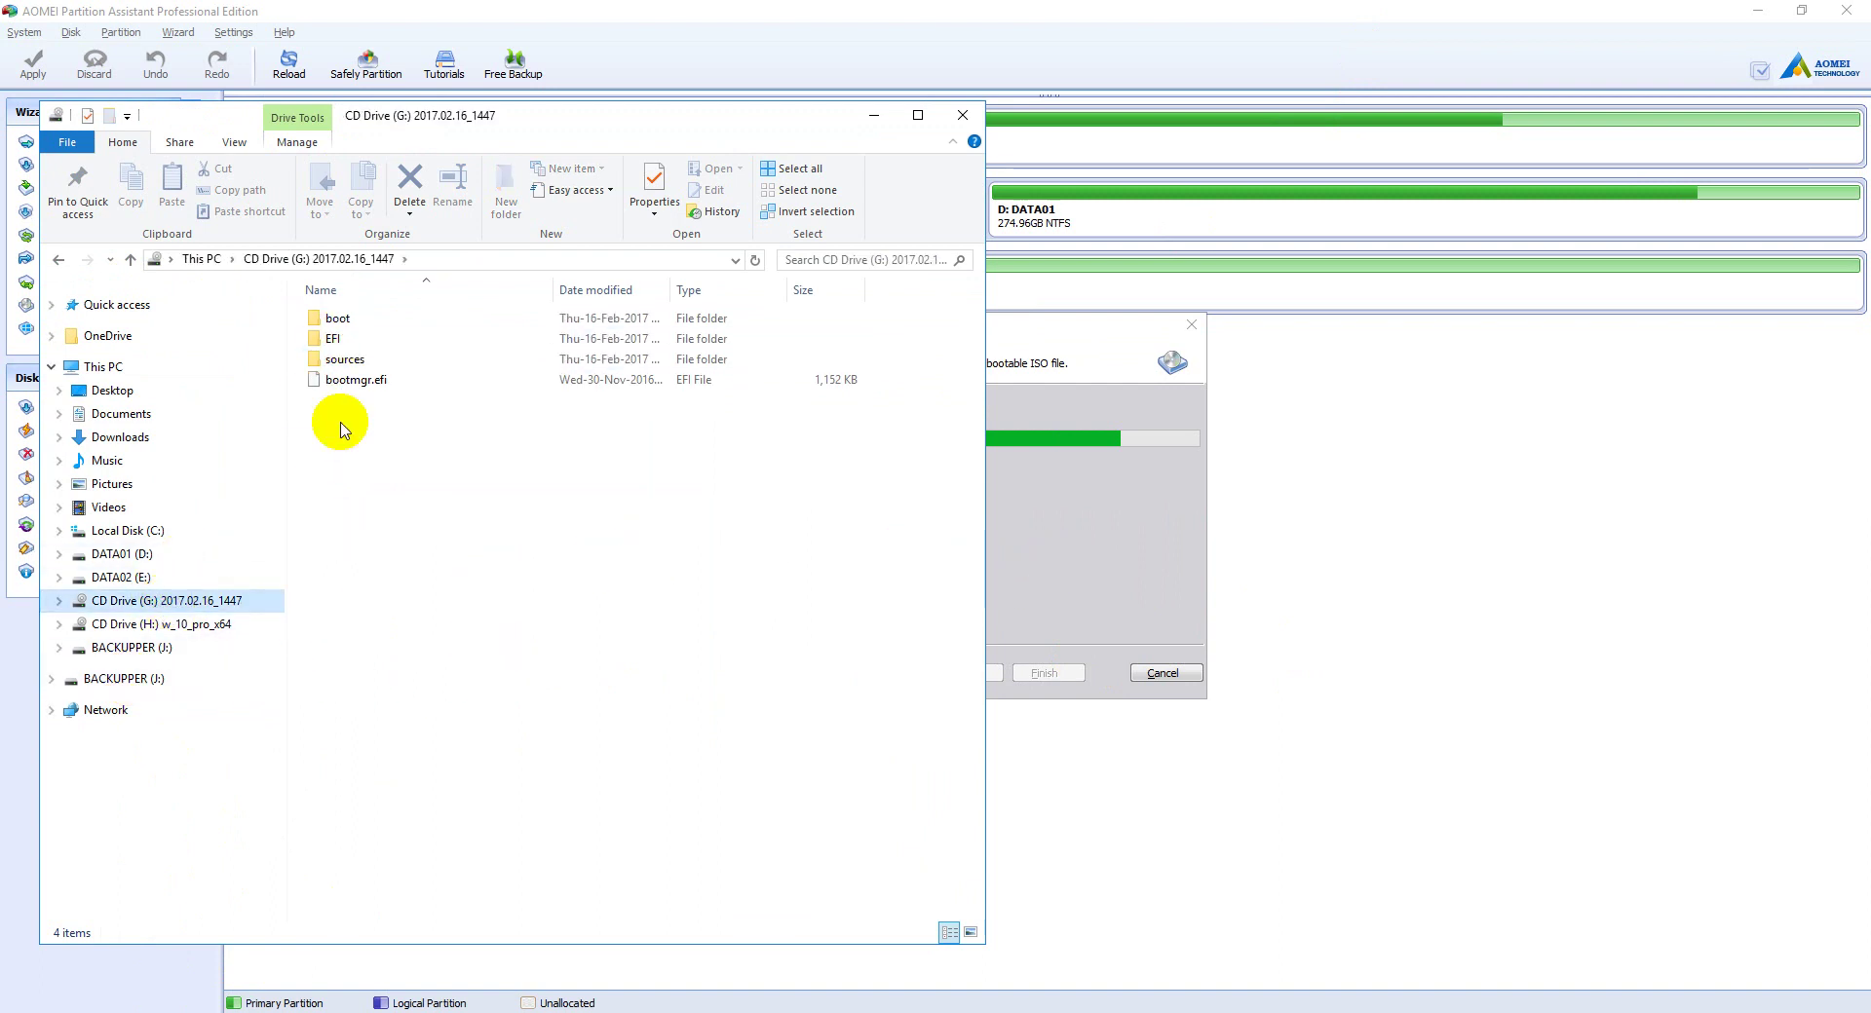
{"action": "left_click", "coordinate": [222, 602]}
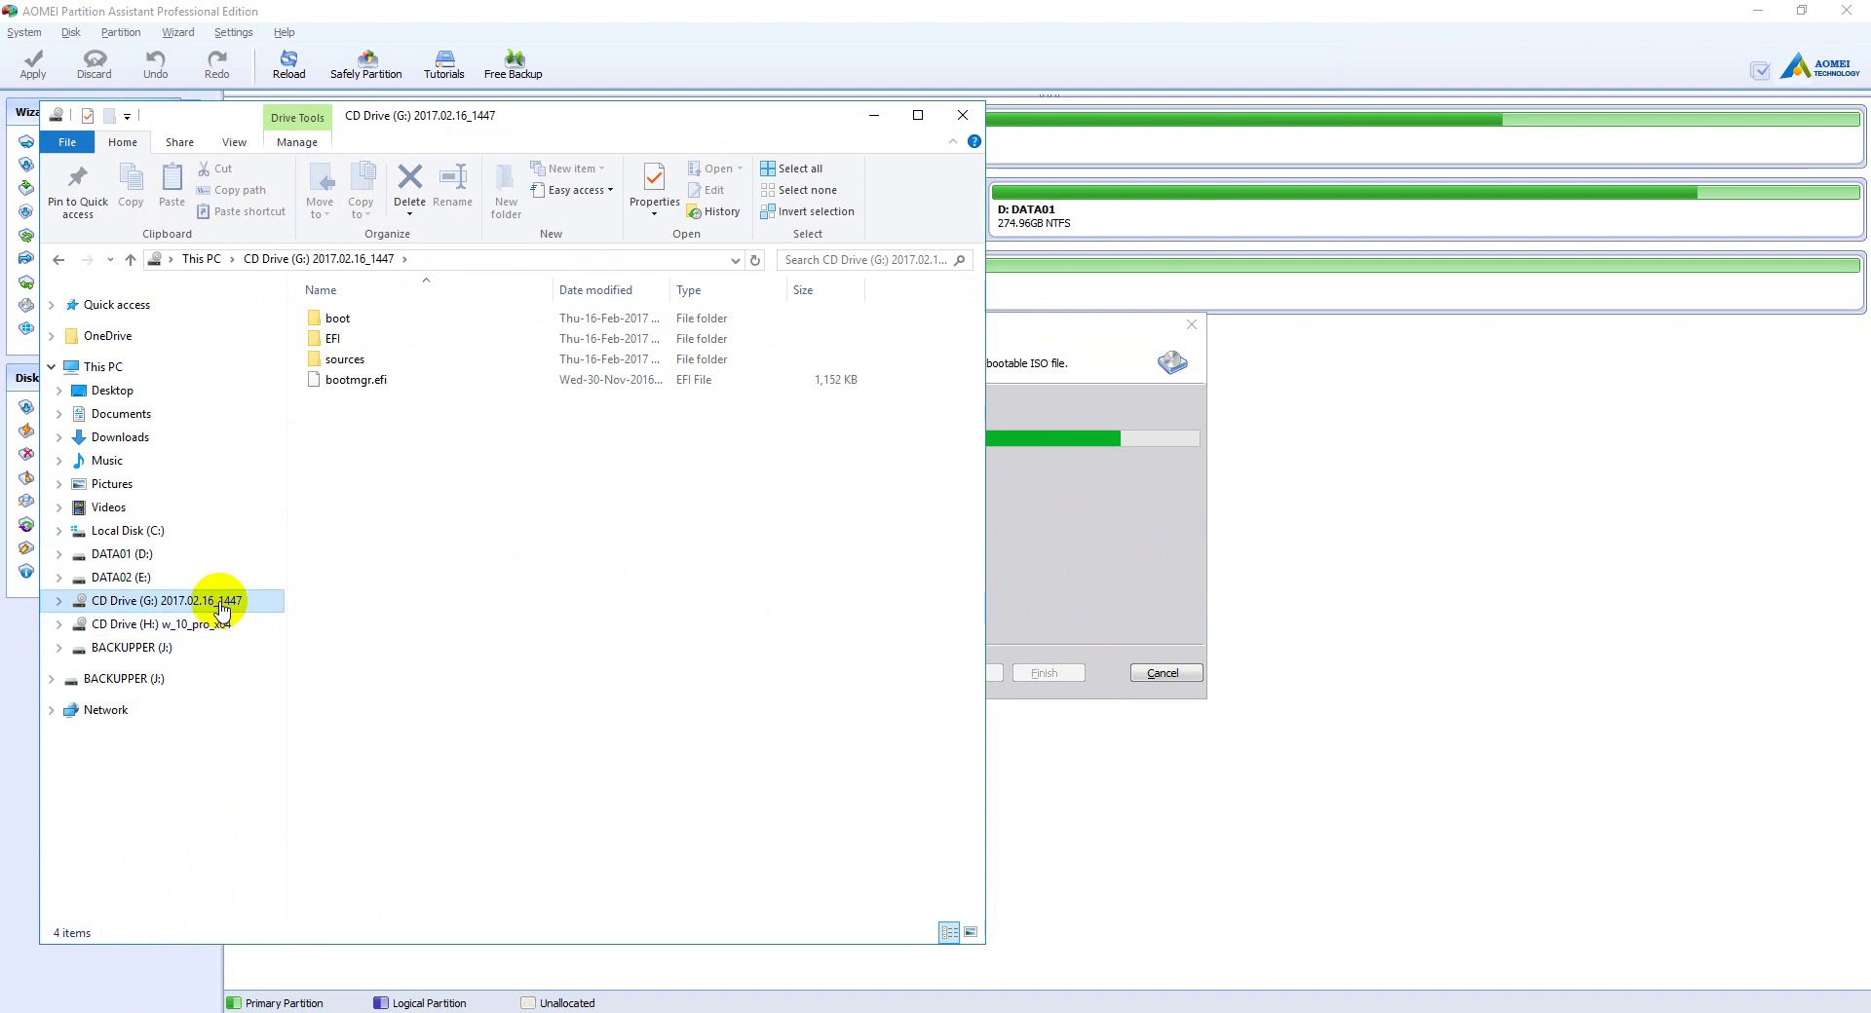
{"action": "left_click", "coordinate": [163, 679]}
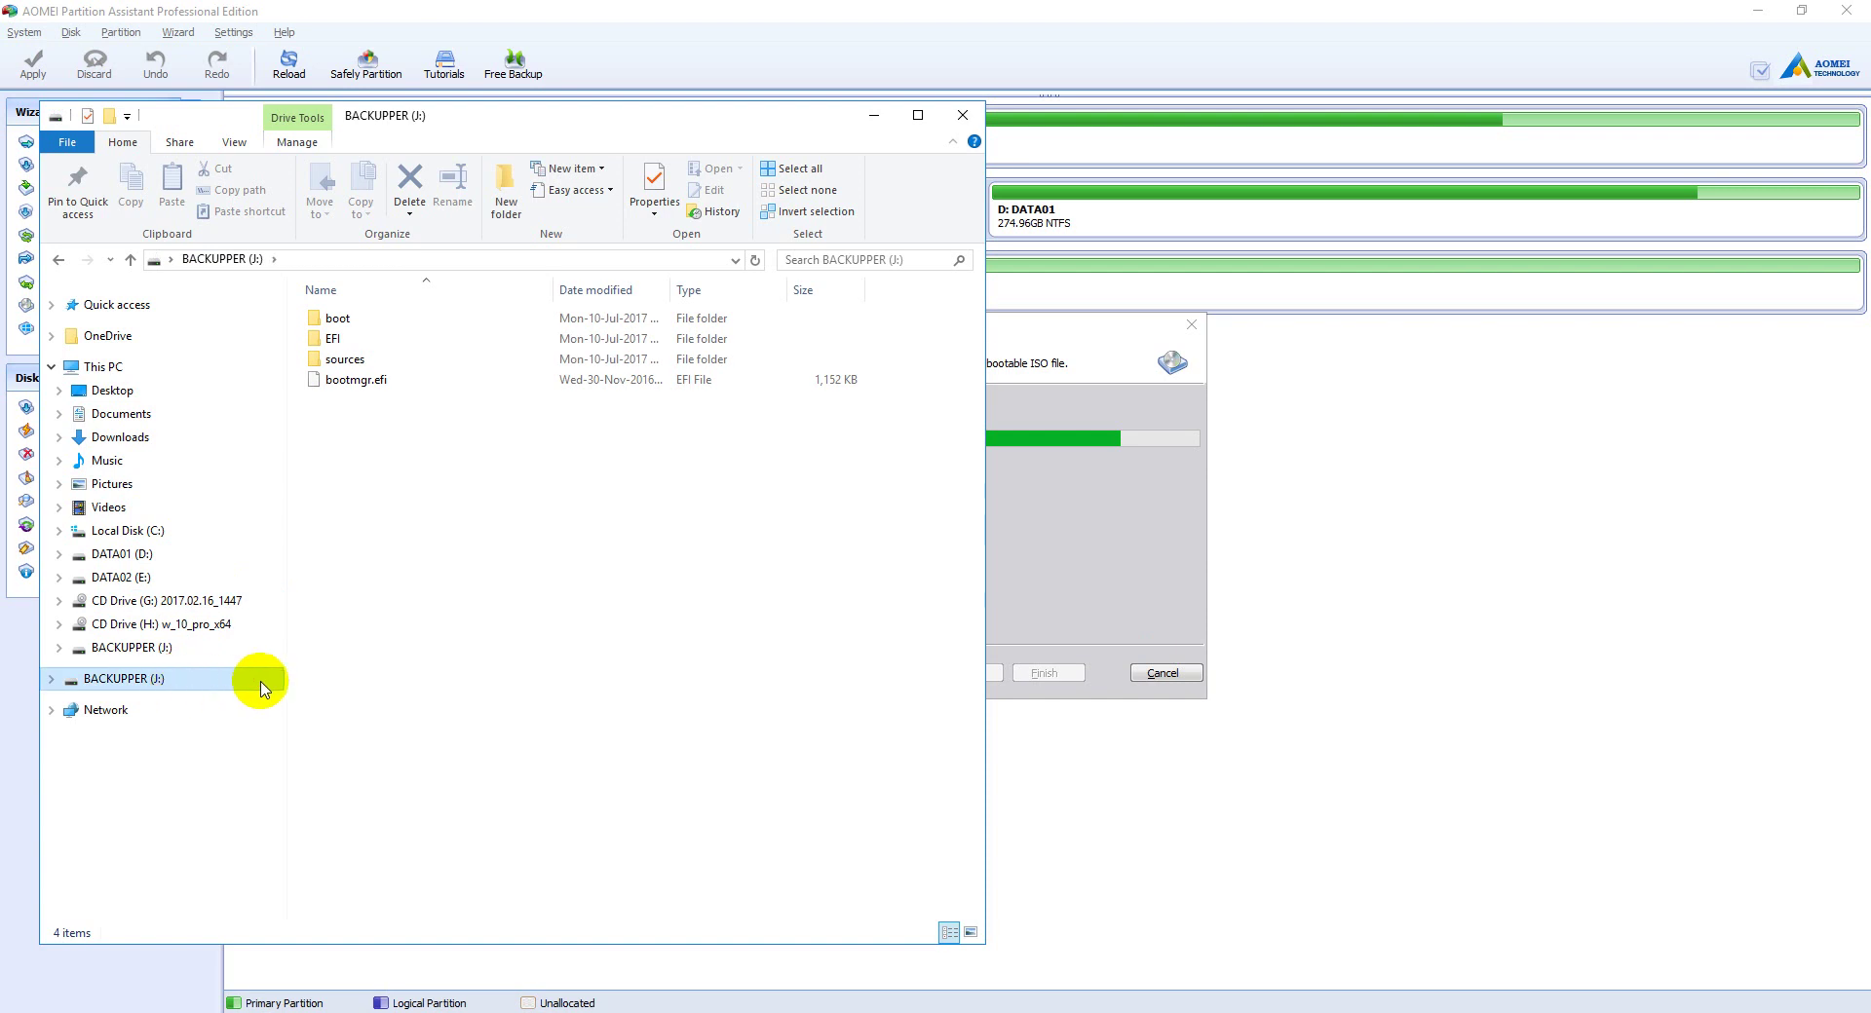
{"action": "left_click", "coordinate": [1141, 509]}
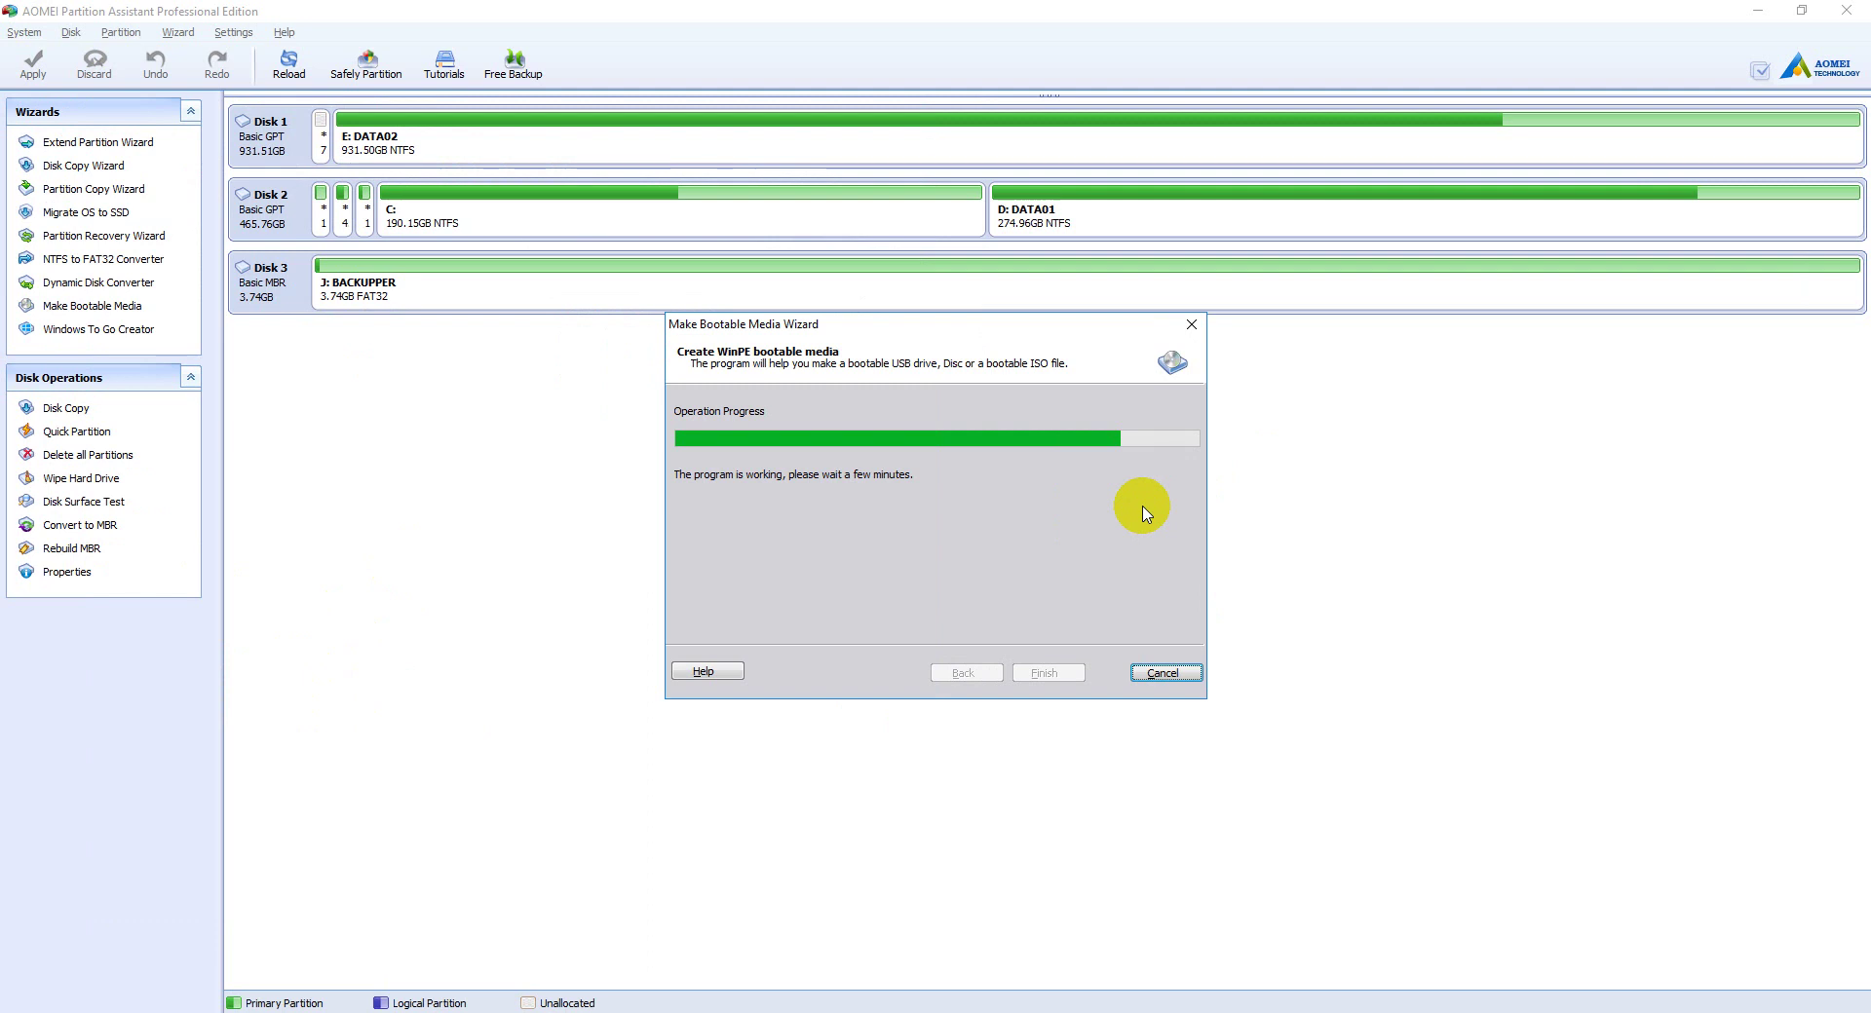
Step: Search Windows for "hyp", open Hyper-V Manager and reposition its window over the wizard
{"action": "left_click", "coordinate": [156, 1009]}
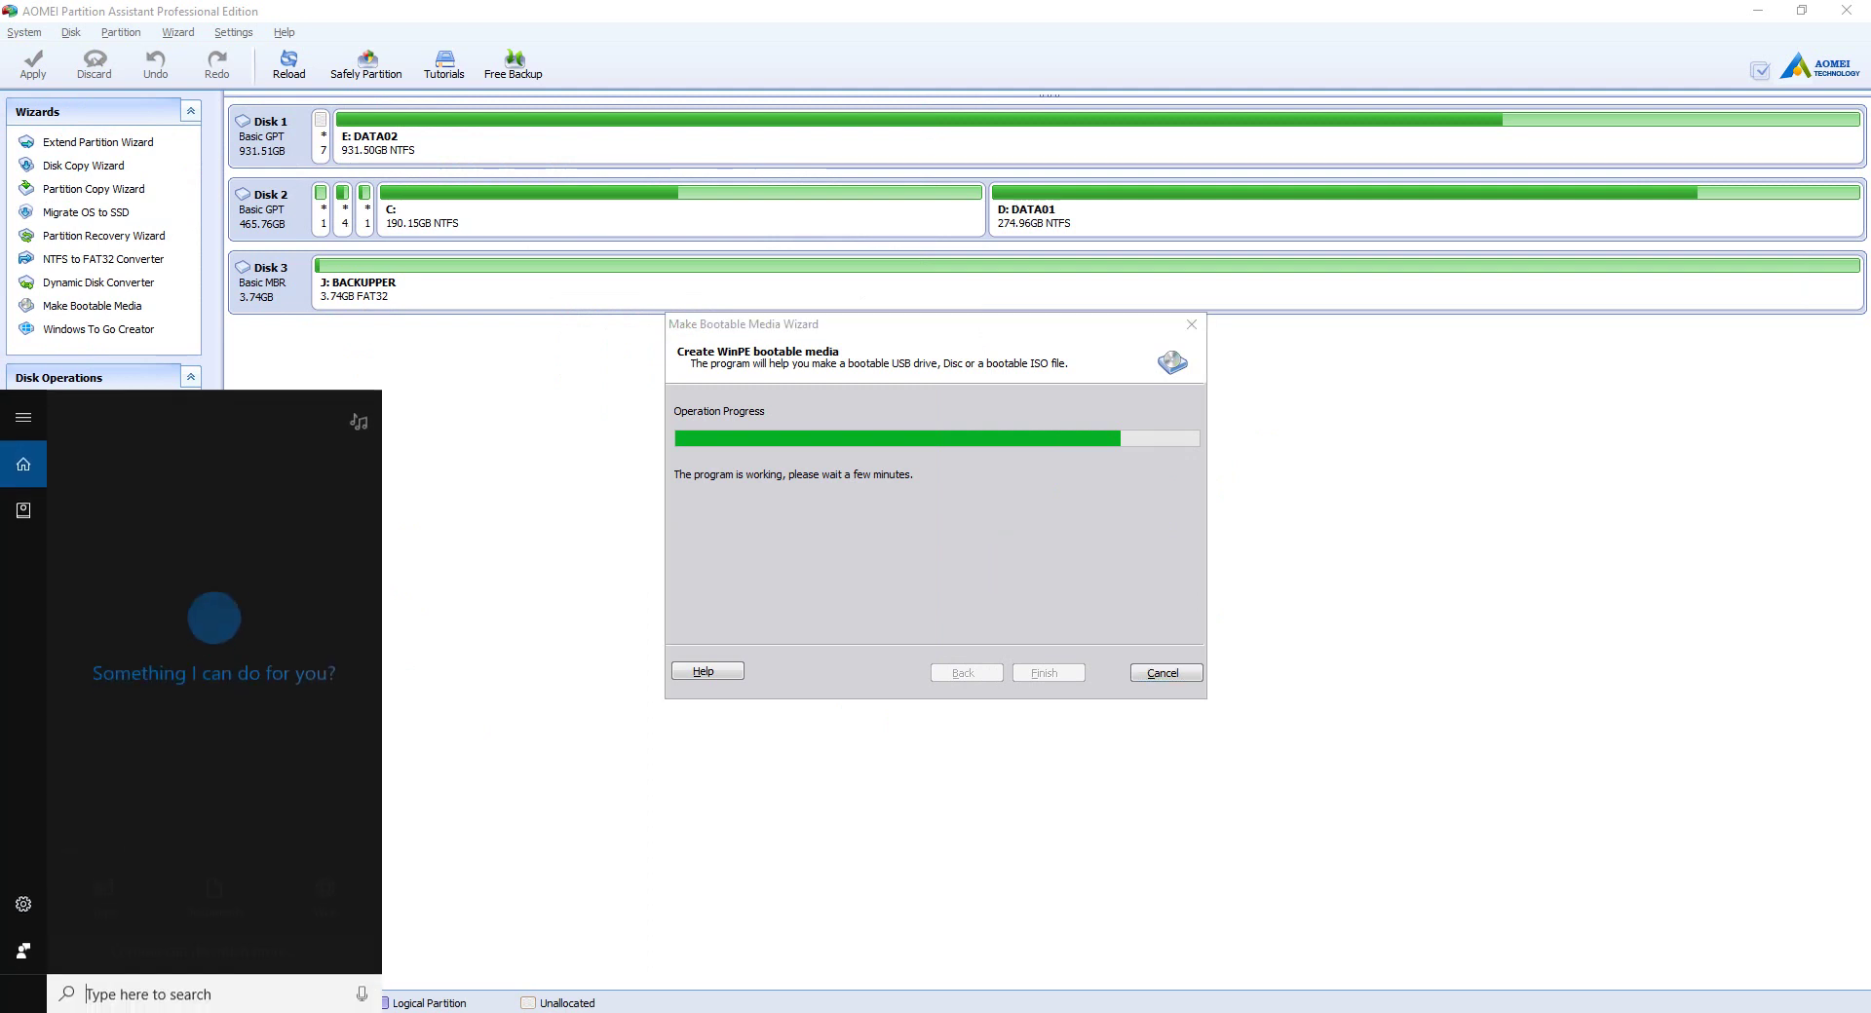
{"action": "type", "text": "h"}
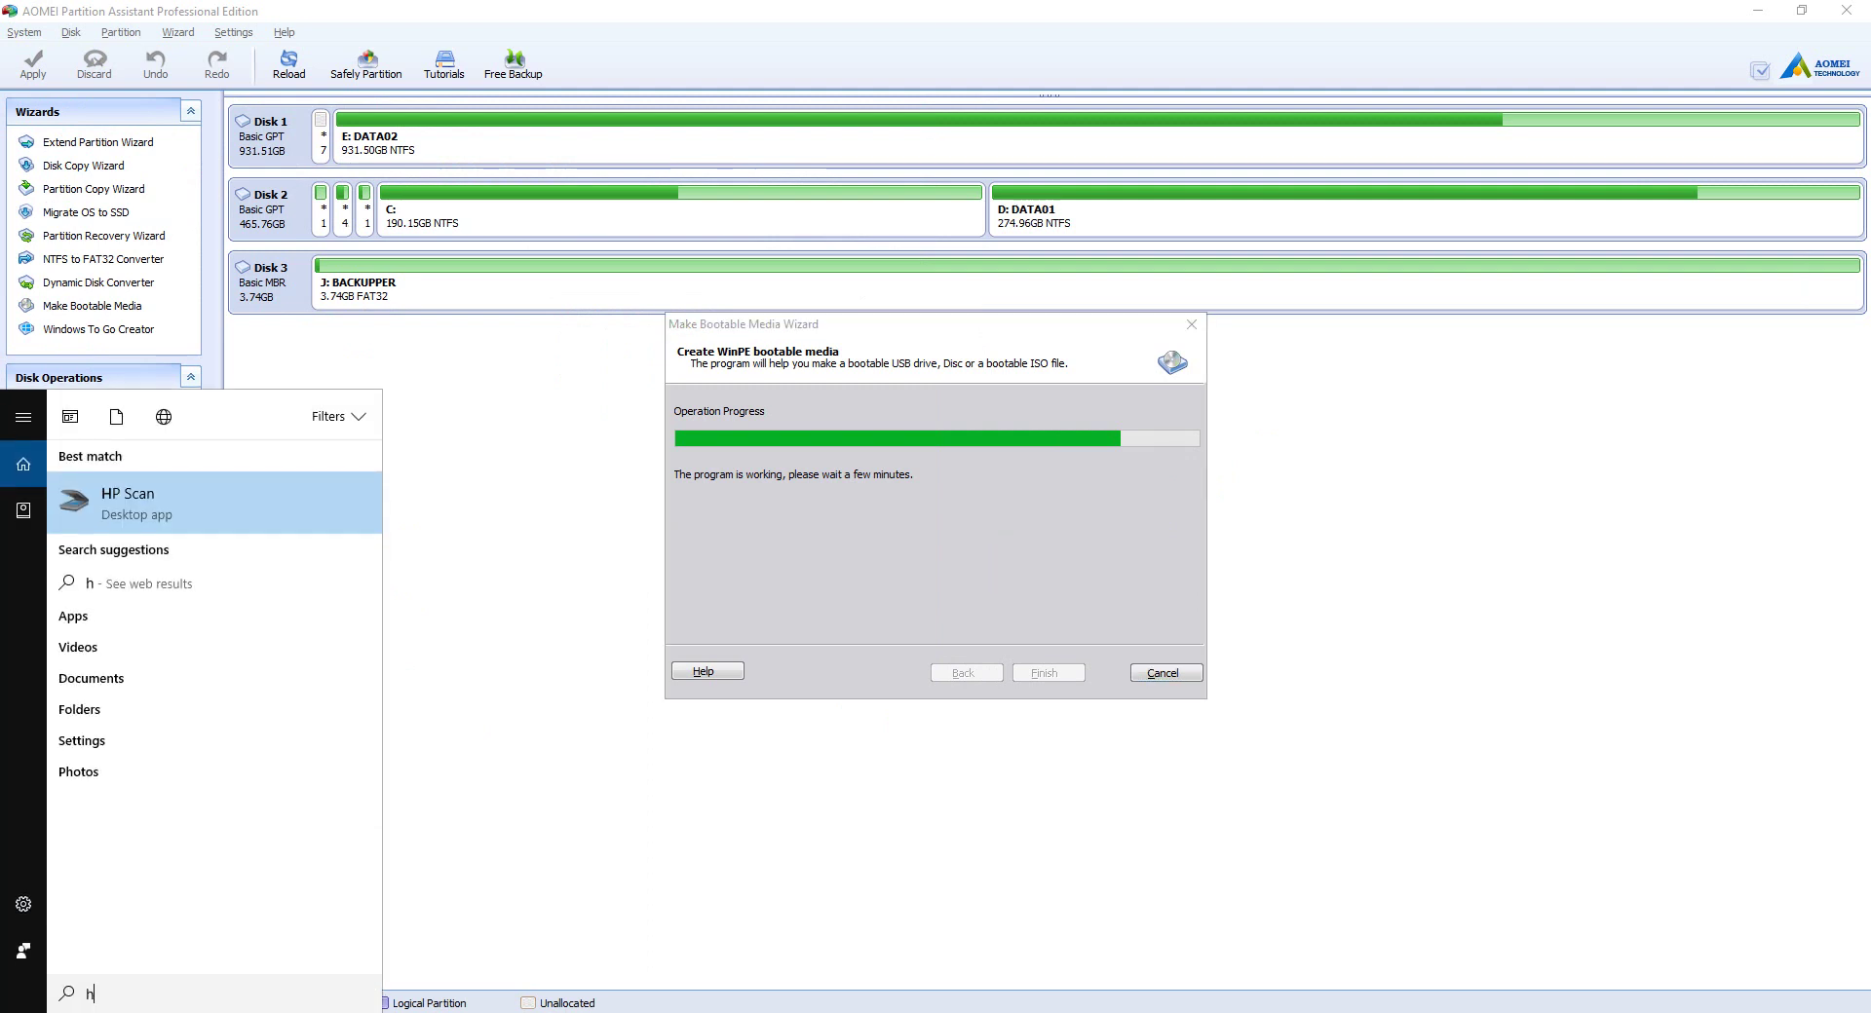
{"action": "type", "text": "yp"}
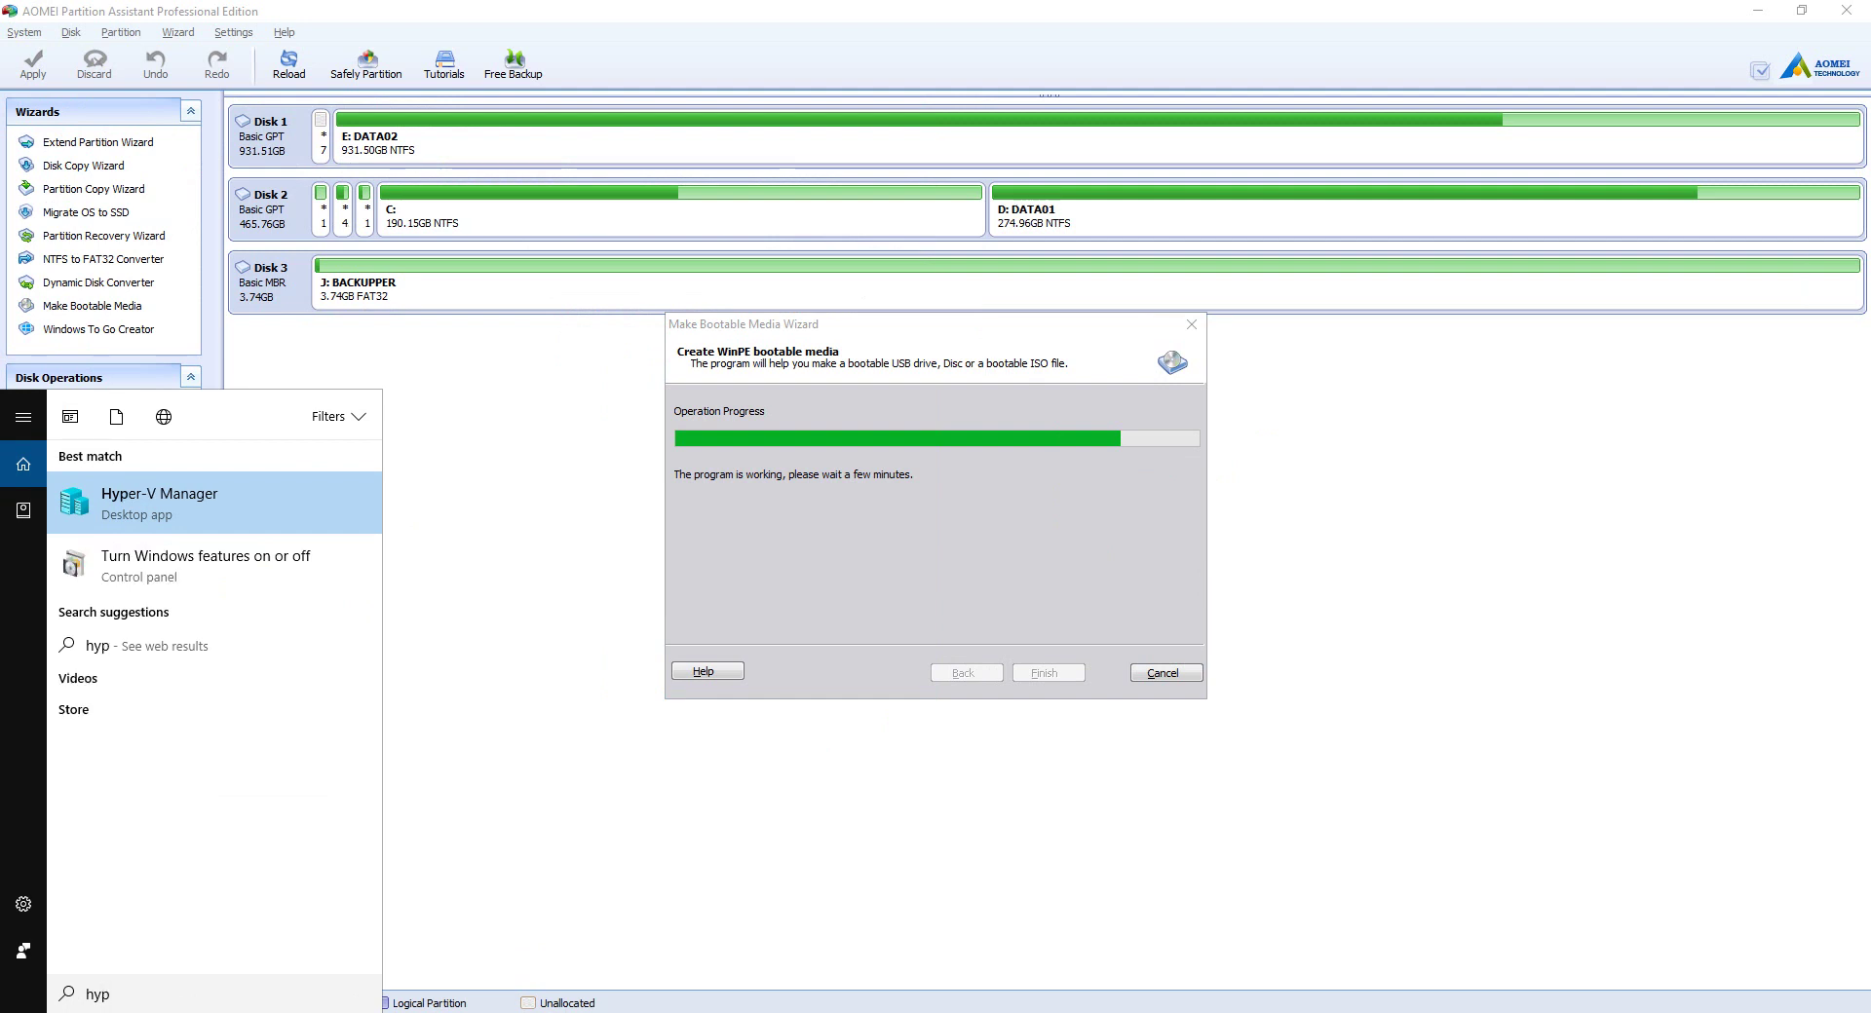
{"action": "left_click", "coordinate": [151, 497]}
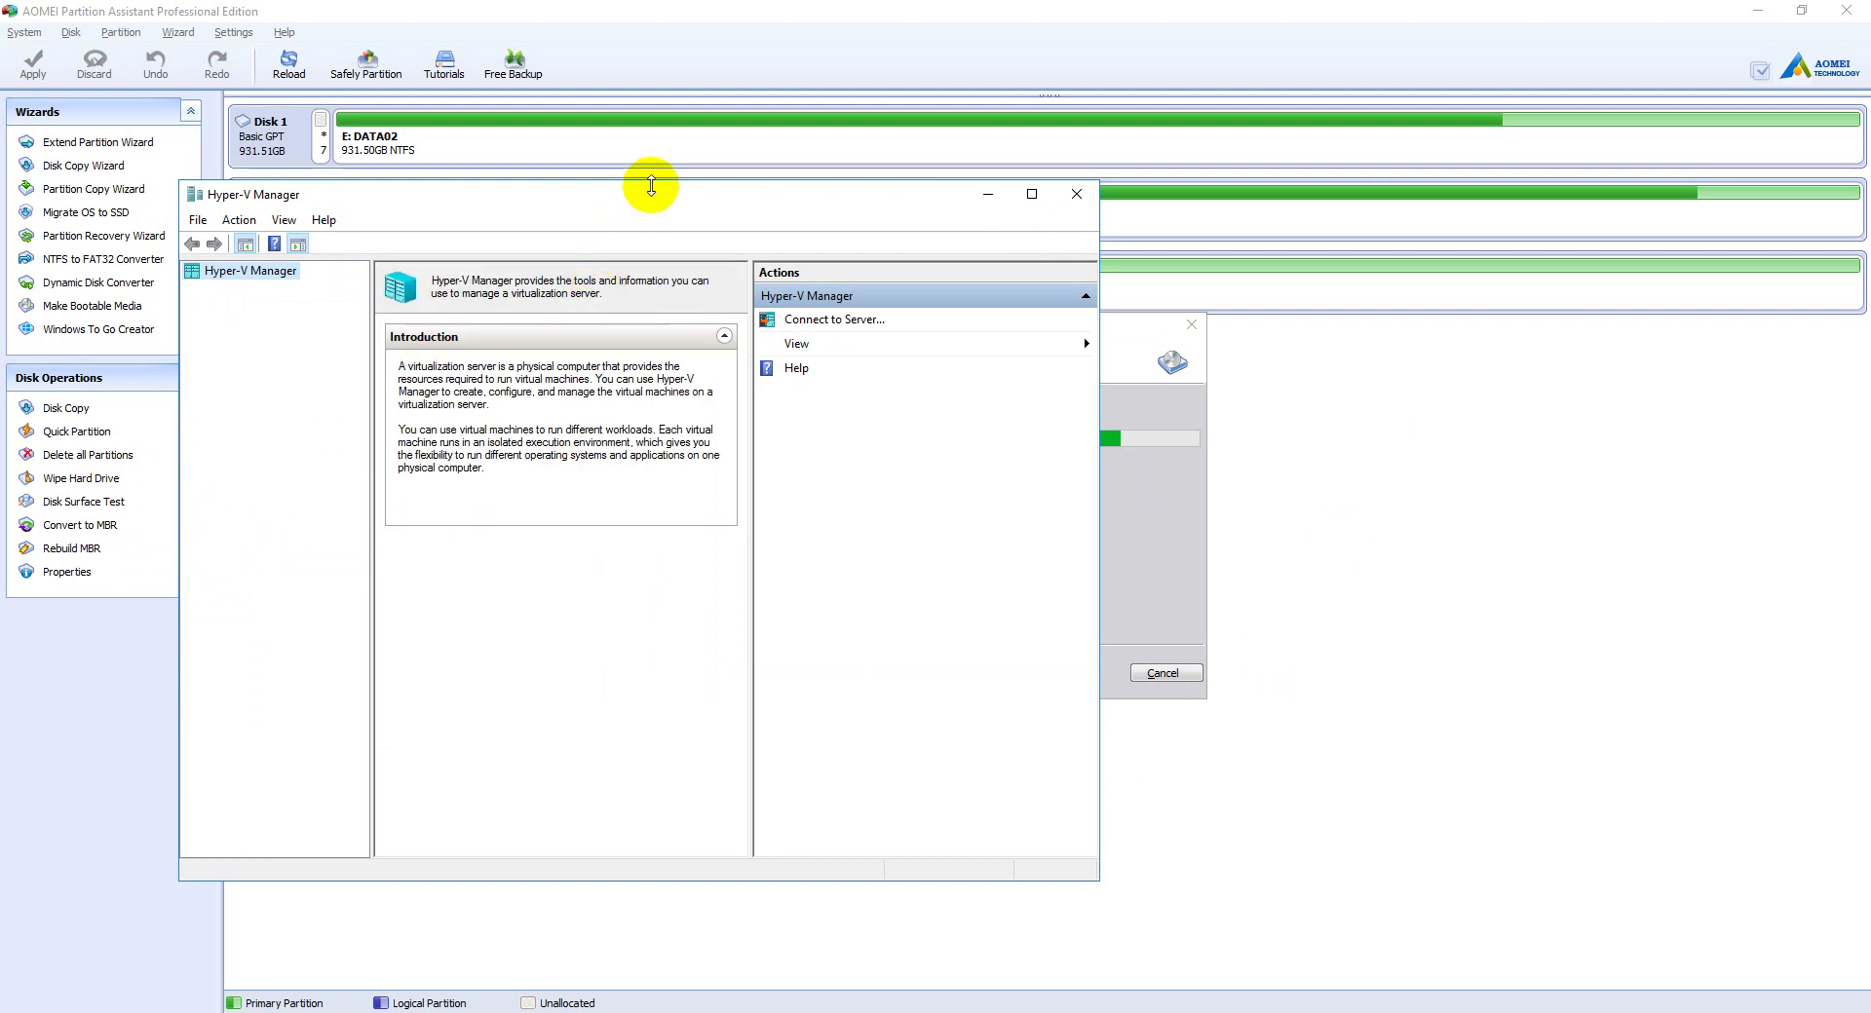
{"action": "left_click_drag", "start_coordinate": [653, 193], "coordinate": [888, 232]}
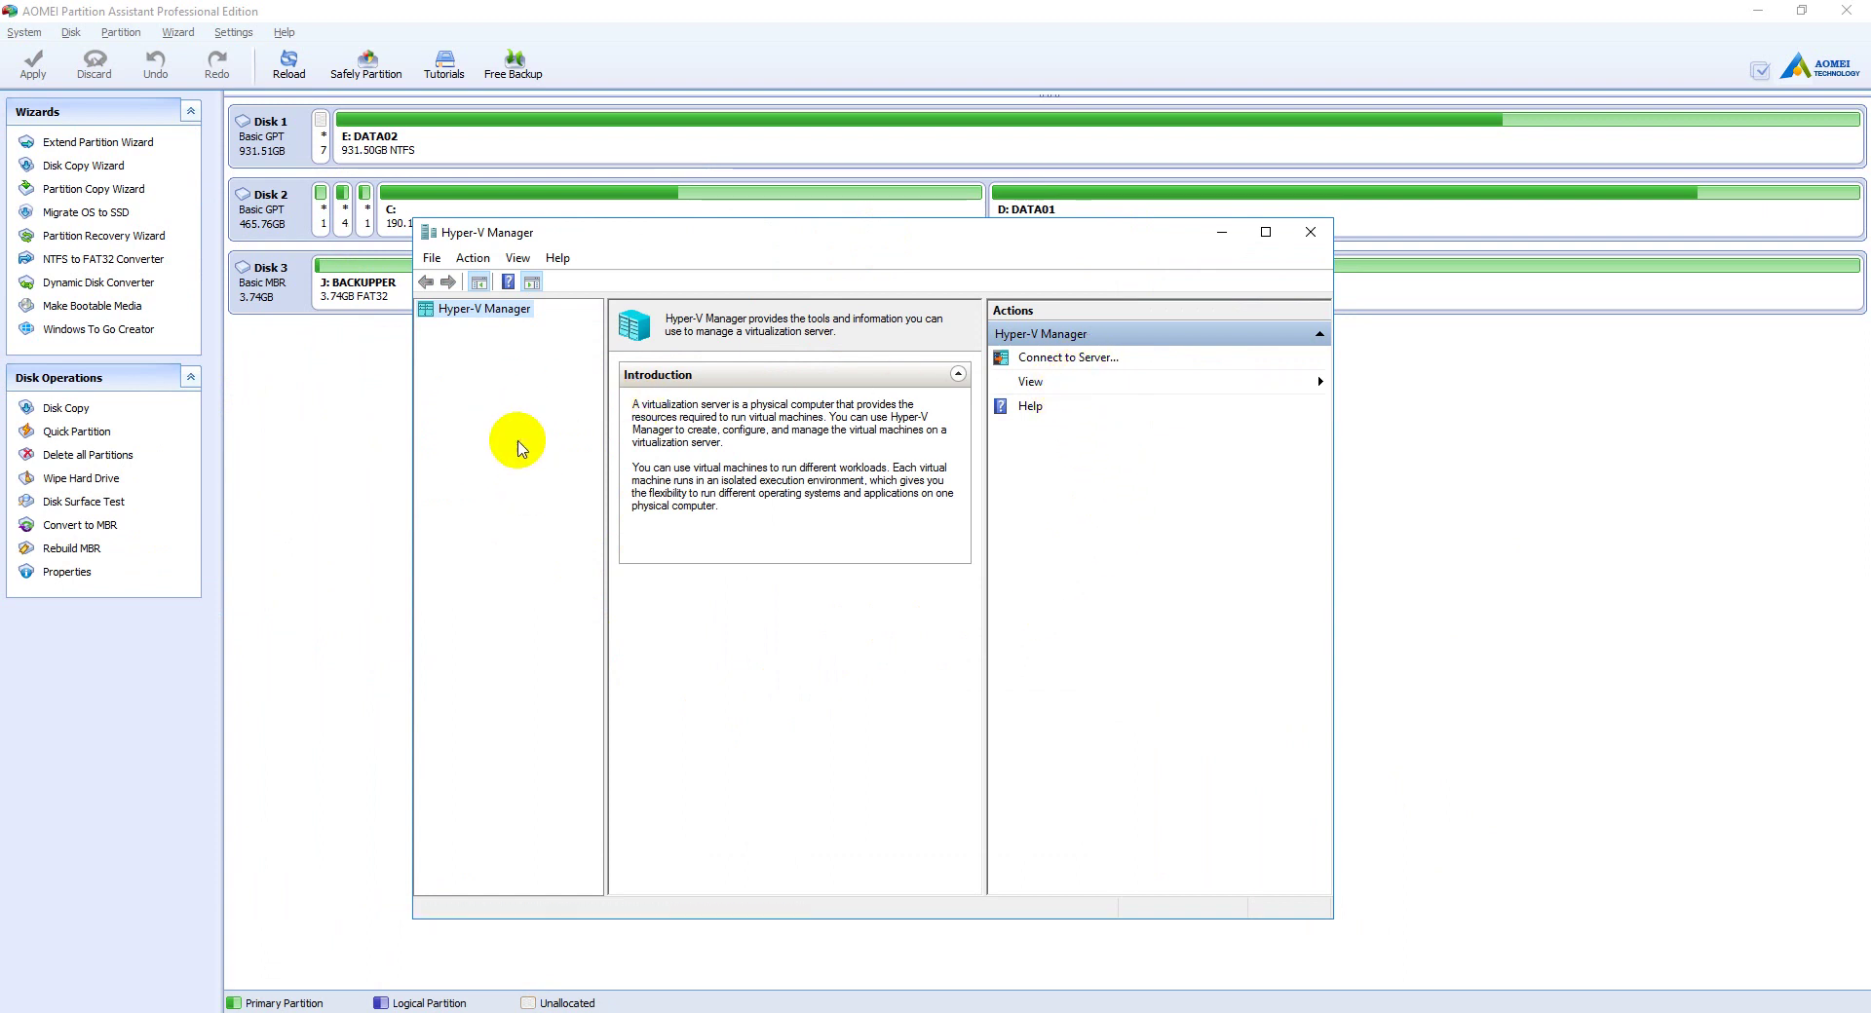
Step: Look through the commands available in Hyper-V Manager, including the Connect to Server dialog, and cancel without connecting
{"action": "left_click", "coordinate": [432, 258]}
{"action": "left_click", "coordinate": [454, 395]}
{"action": "left_click", "coordinate": [473, 259]}
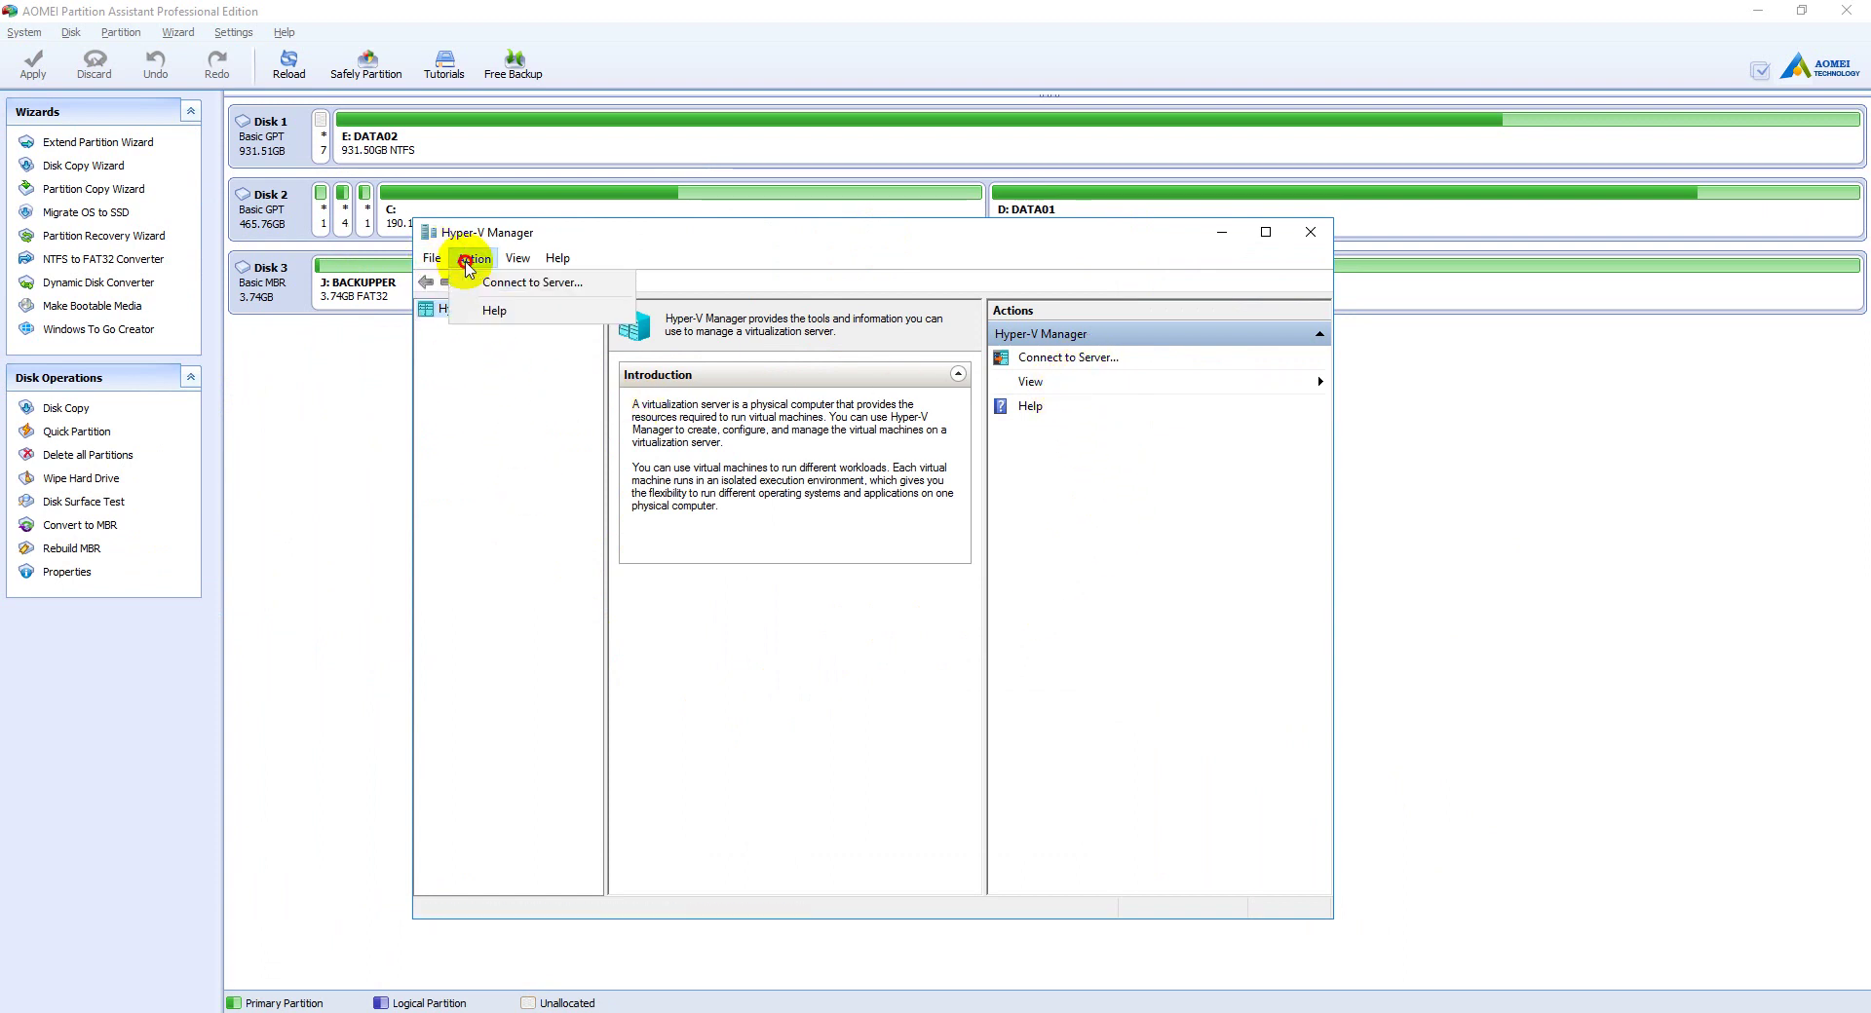
{"action": "left_click", "coordinate": [524, 492]}
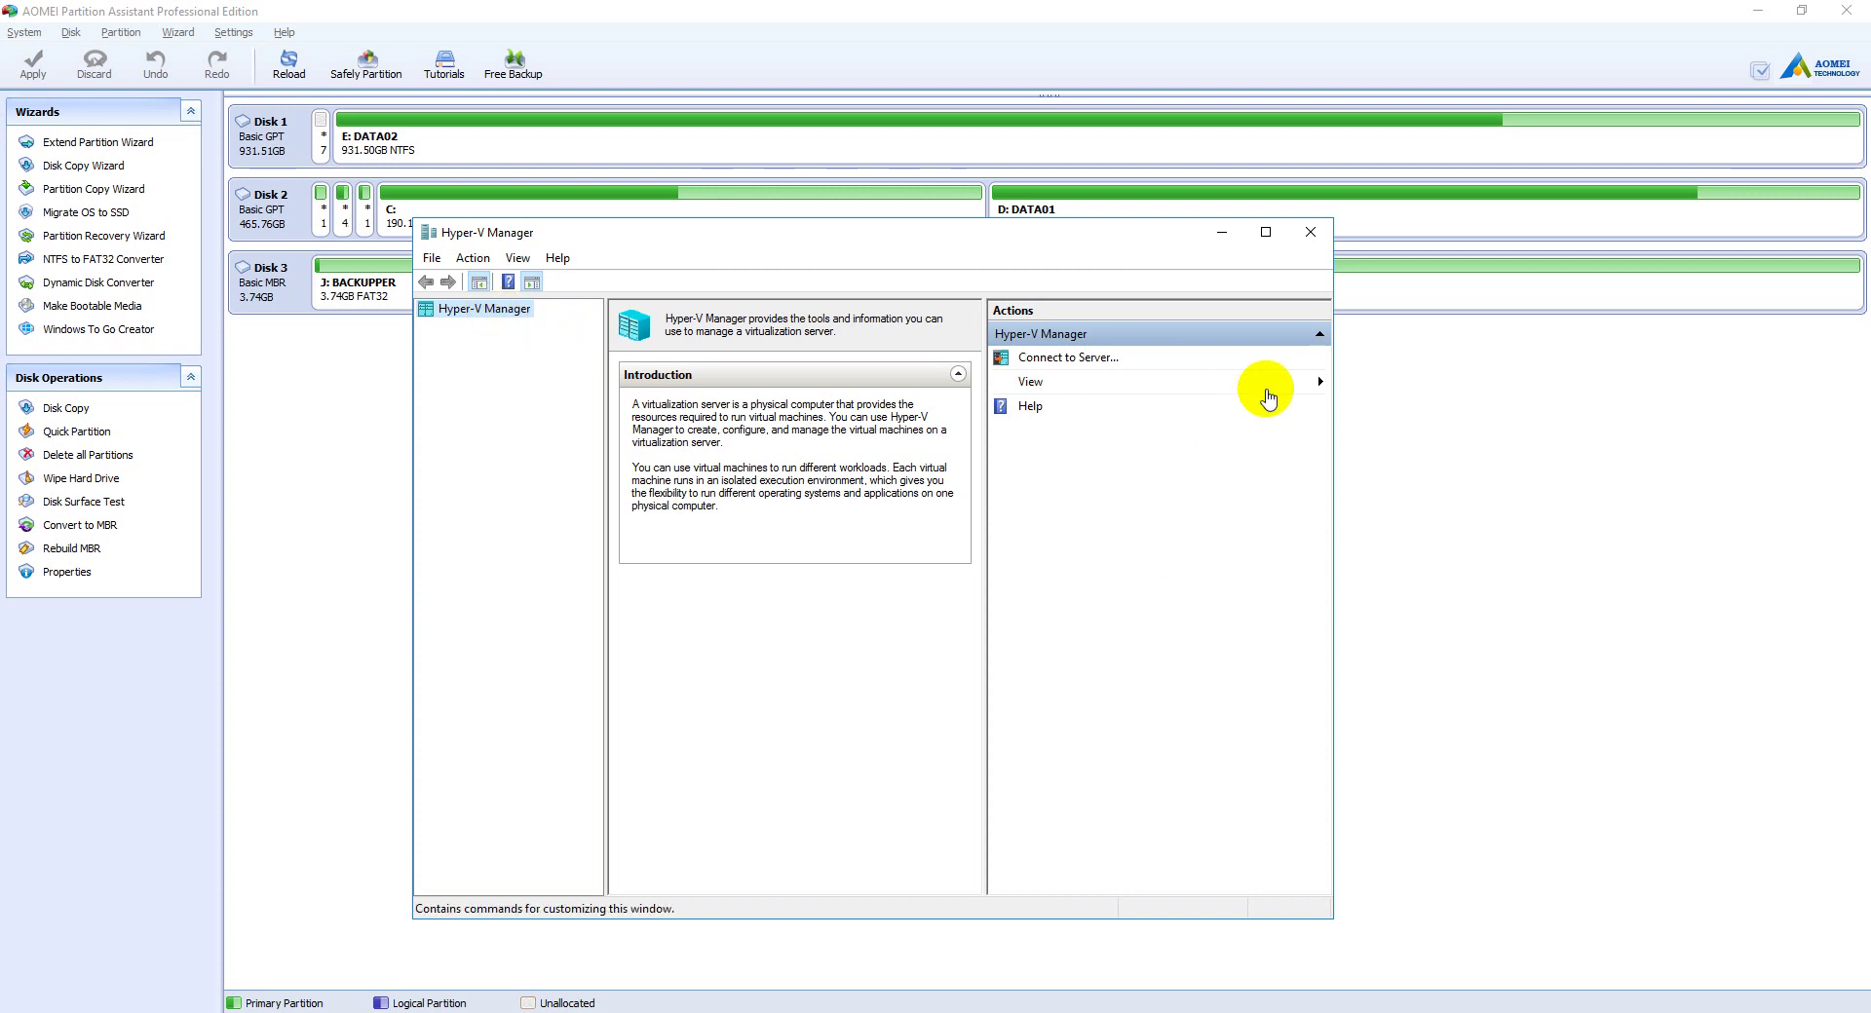
{"action": "left_click", "coordinate": [1096, 359]}
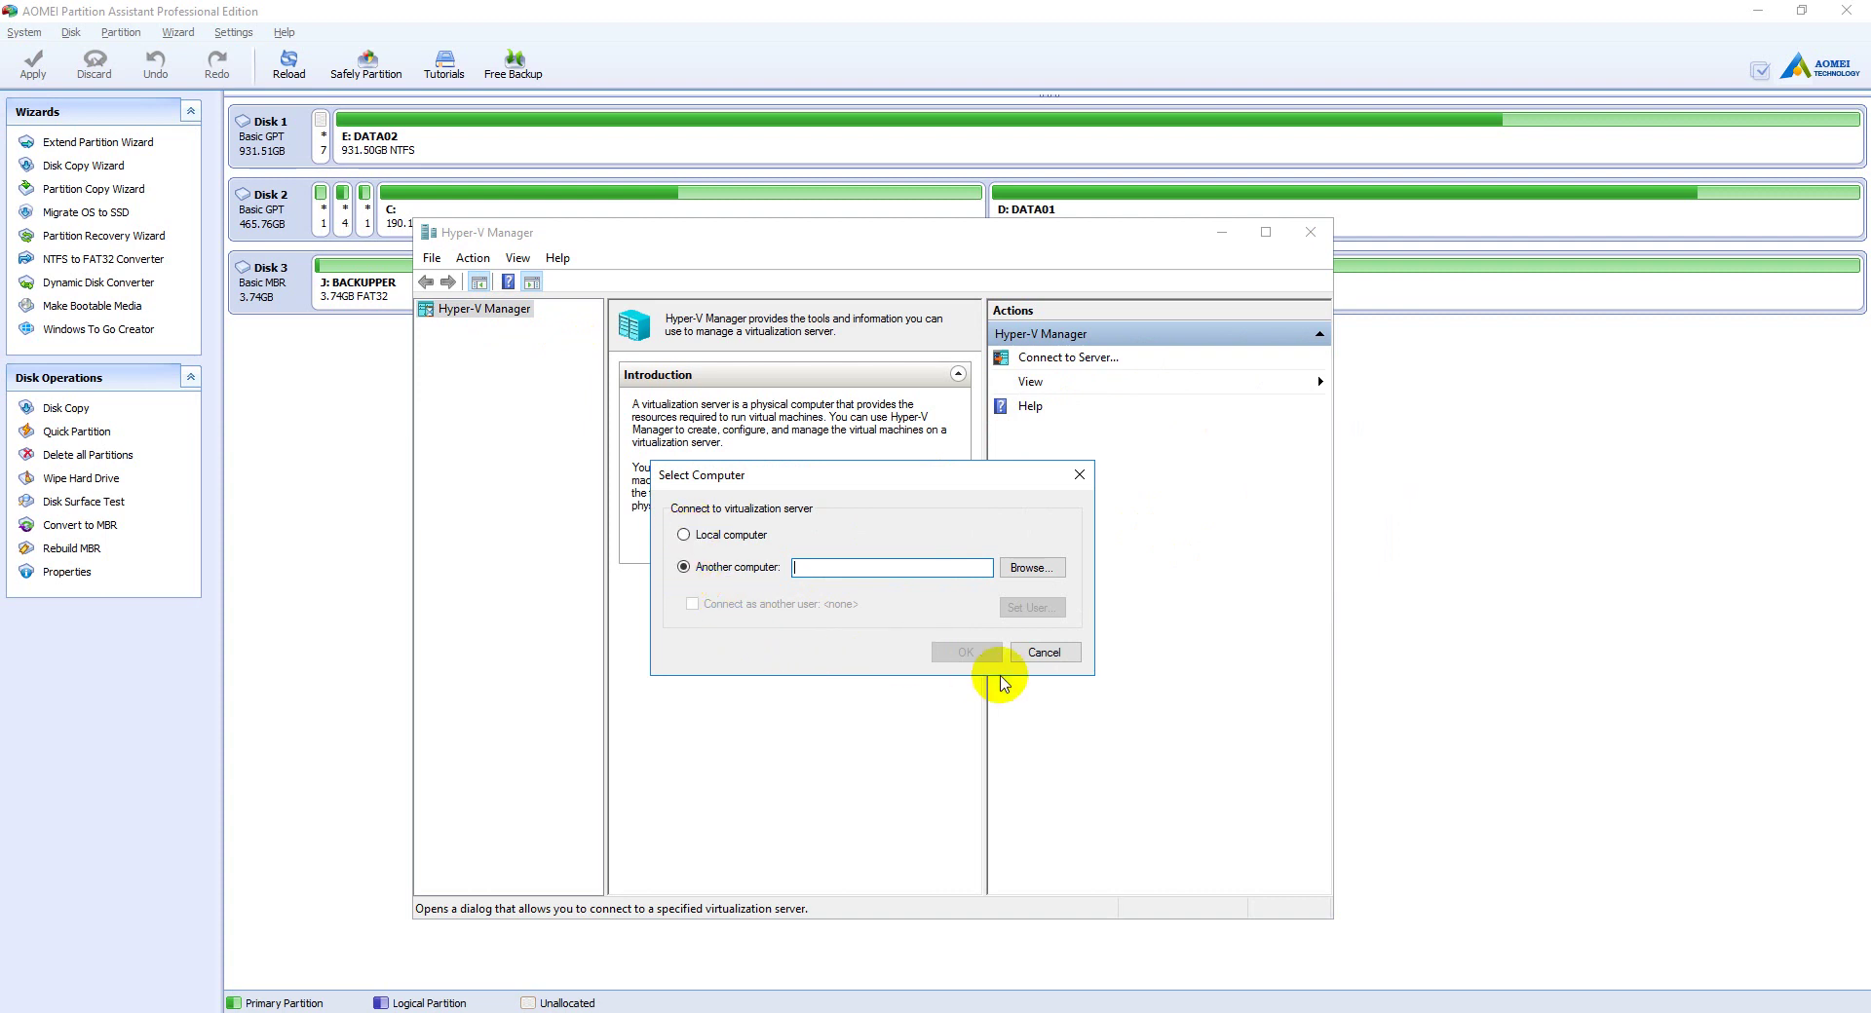
{"action": "left_click", "coordinate": [1043, 652]}
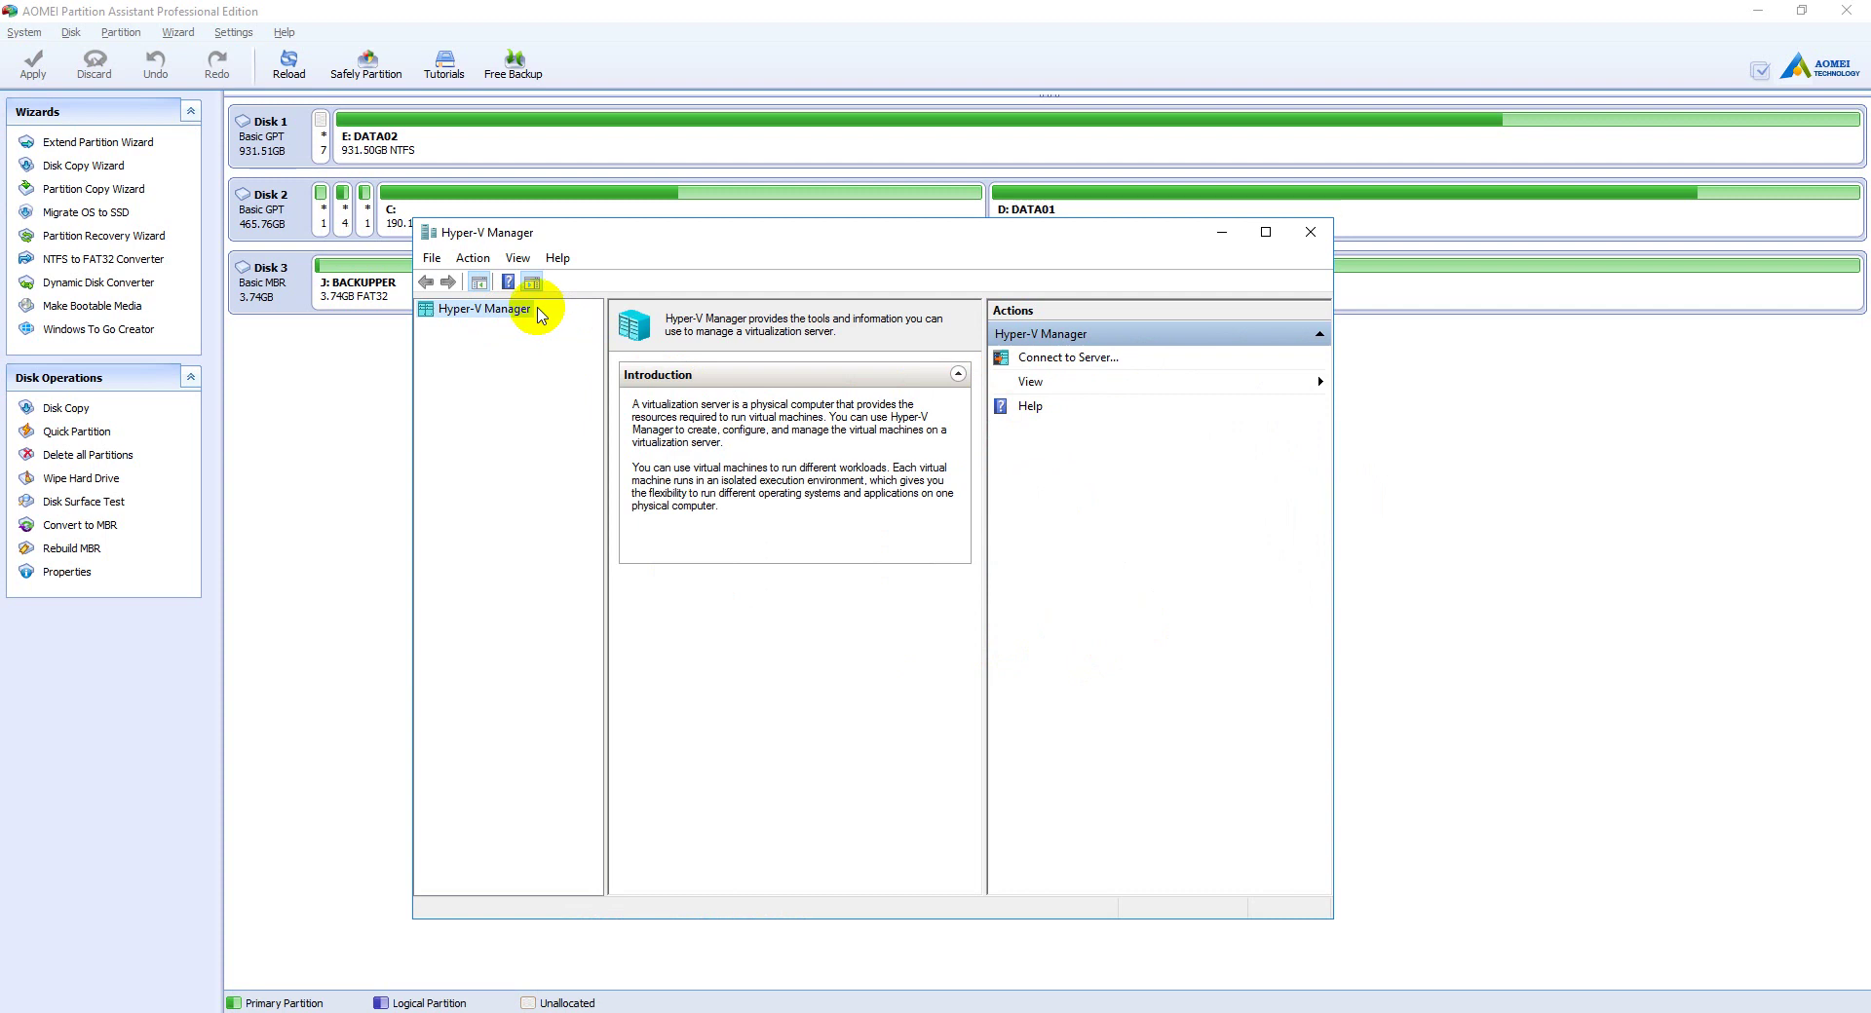
{"action": "left_click", "coordinate": [474, 260]}
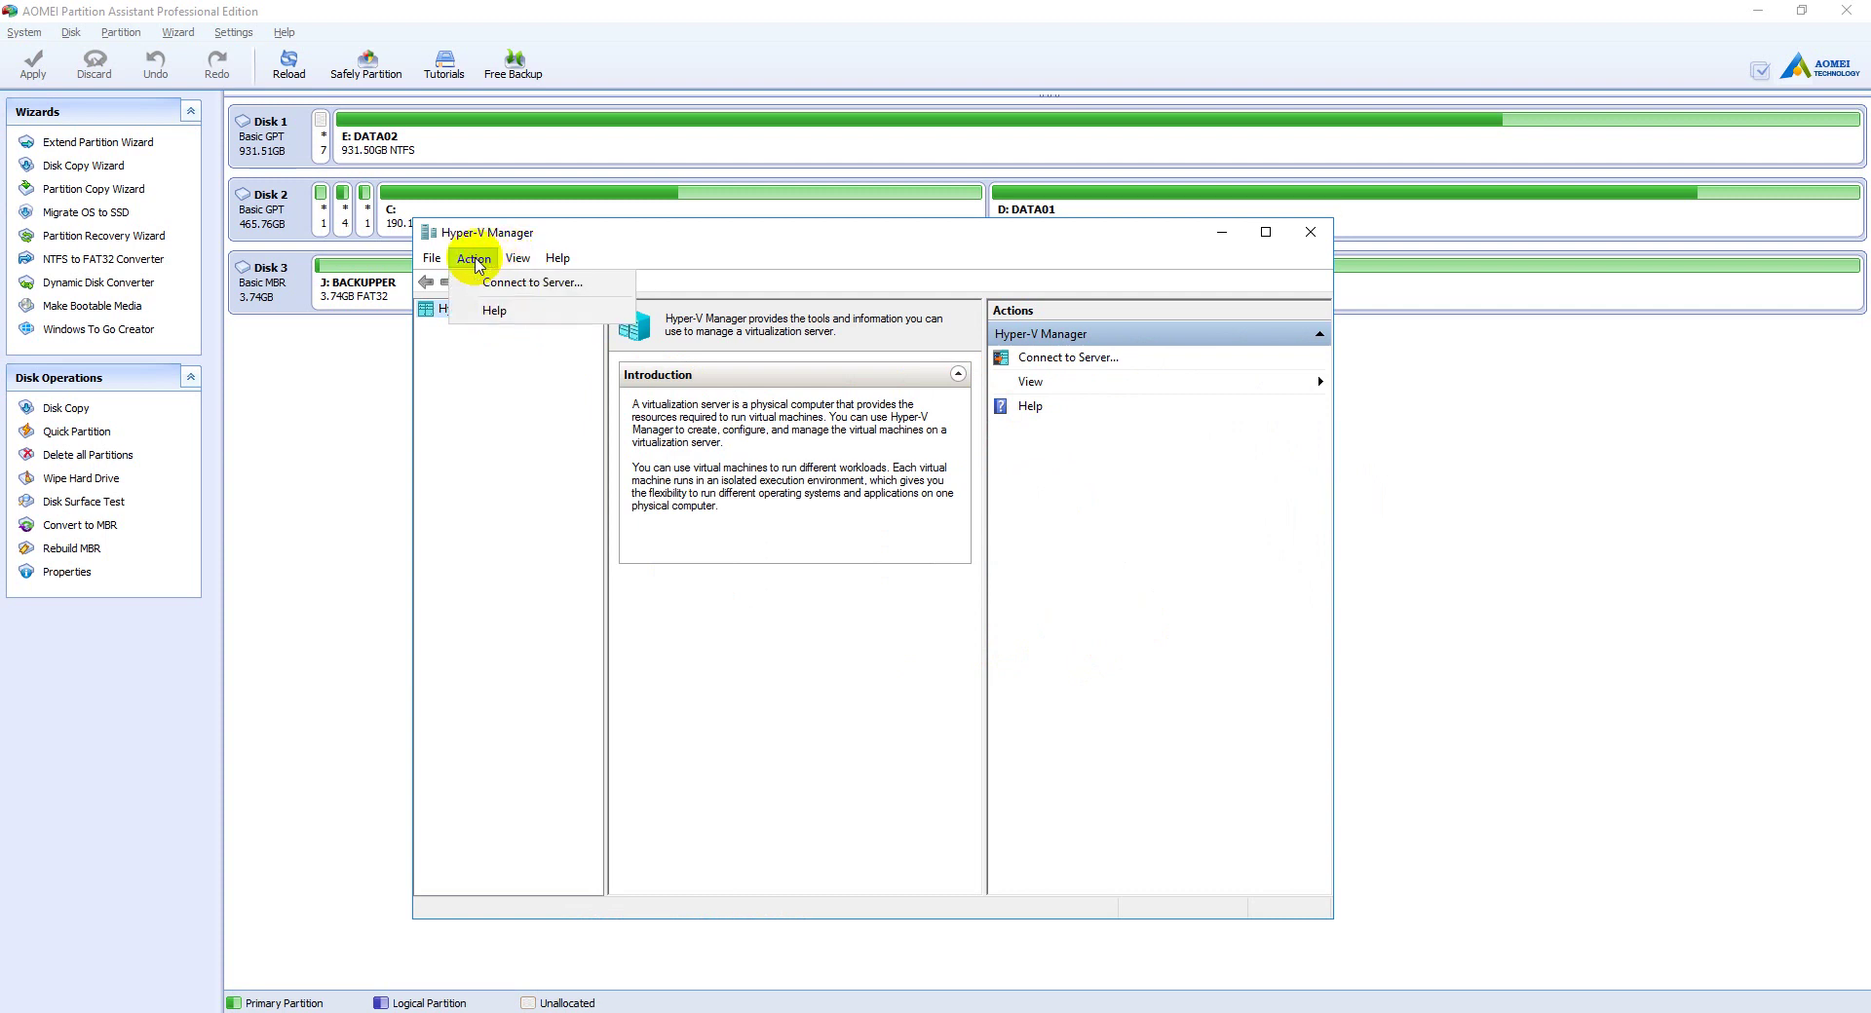
{"action": "left_click", "coordinate": [497, 409]}
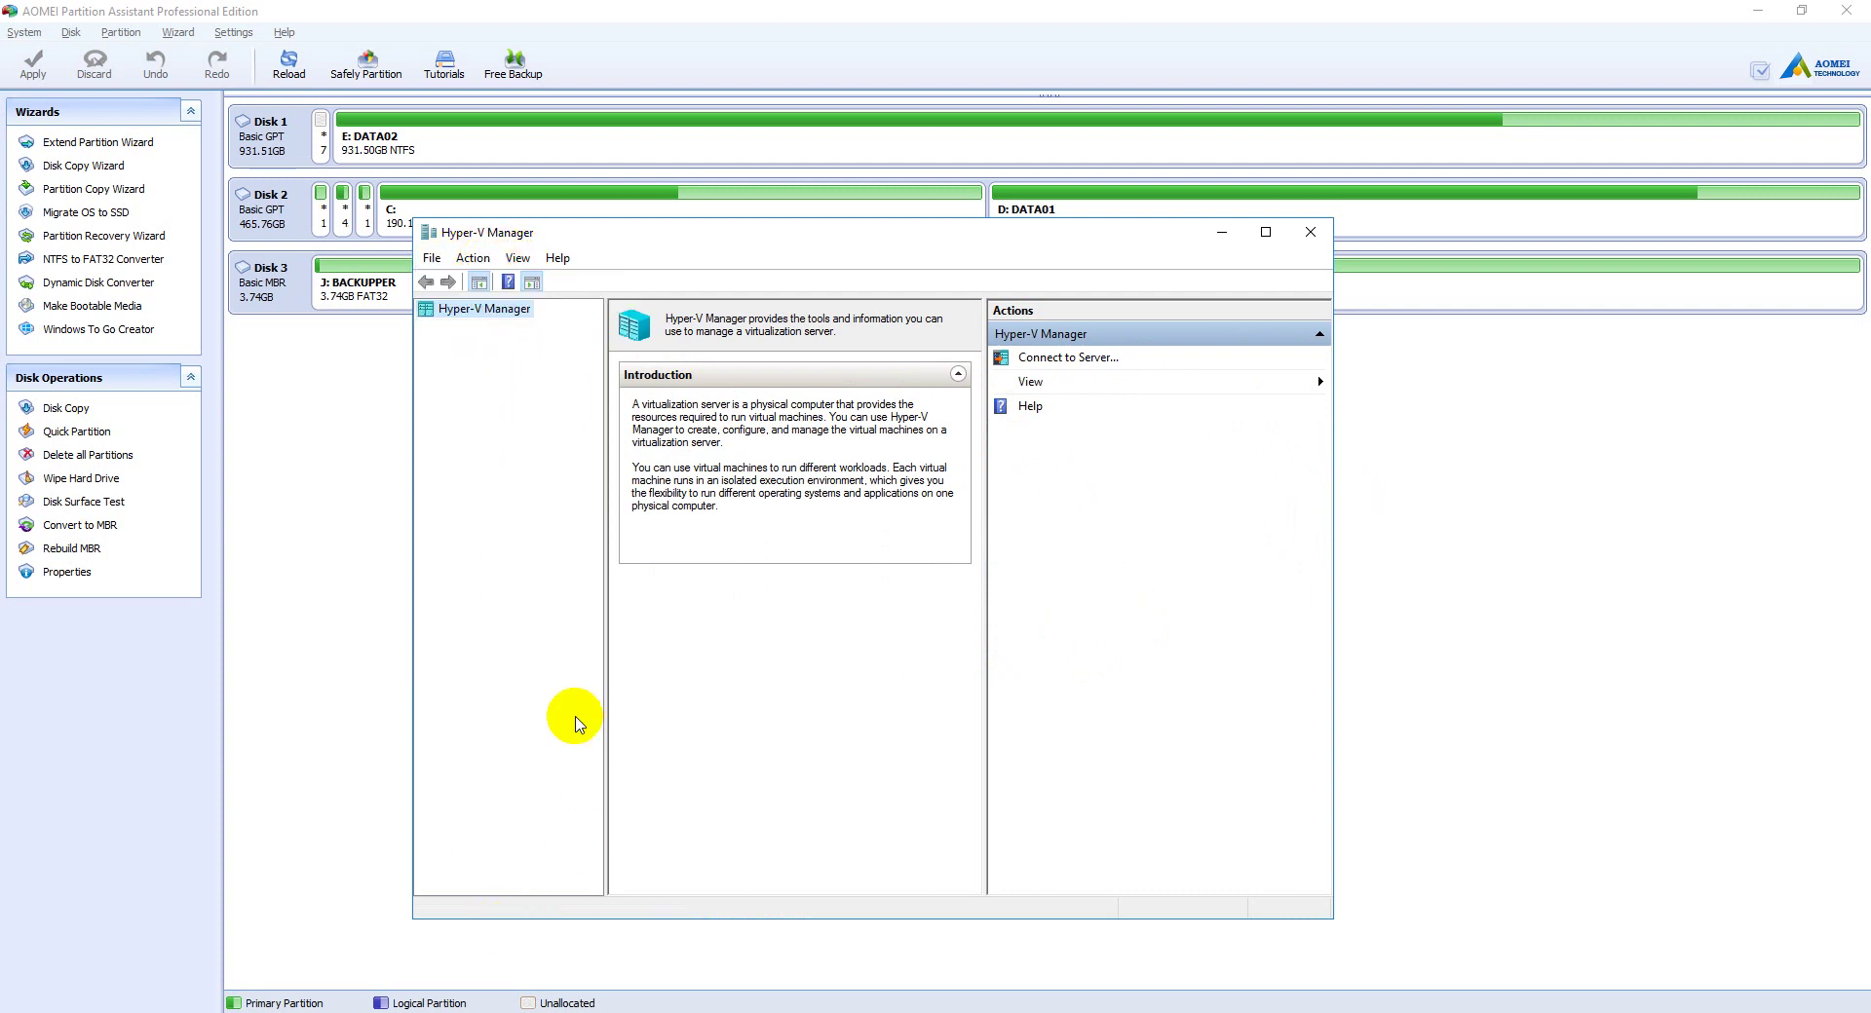
{"action": "left_click", "coordinate": [570, 552]}
{"action": "left_click_drag", "start_coordinate": [1111, 232], "coordinate": [1236, 237]}
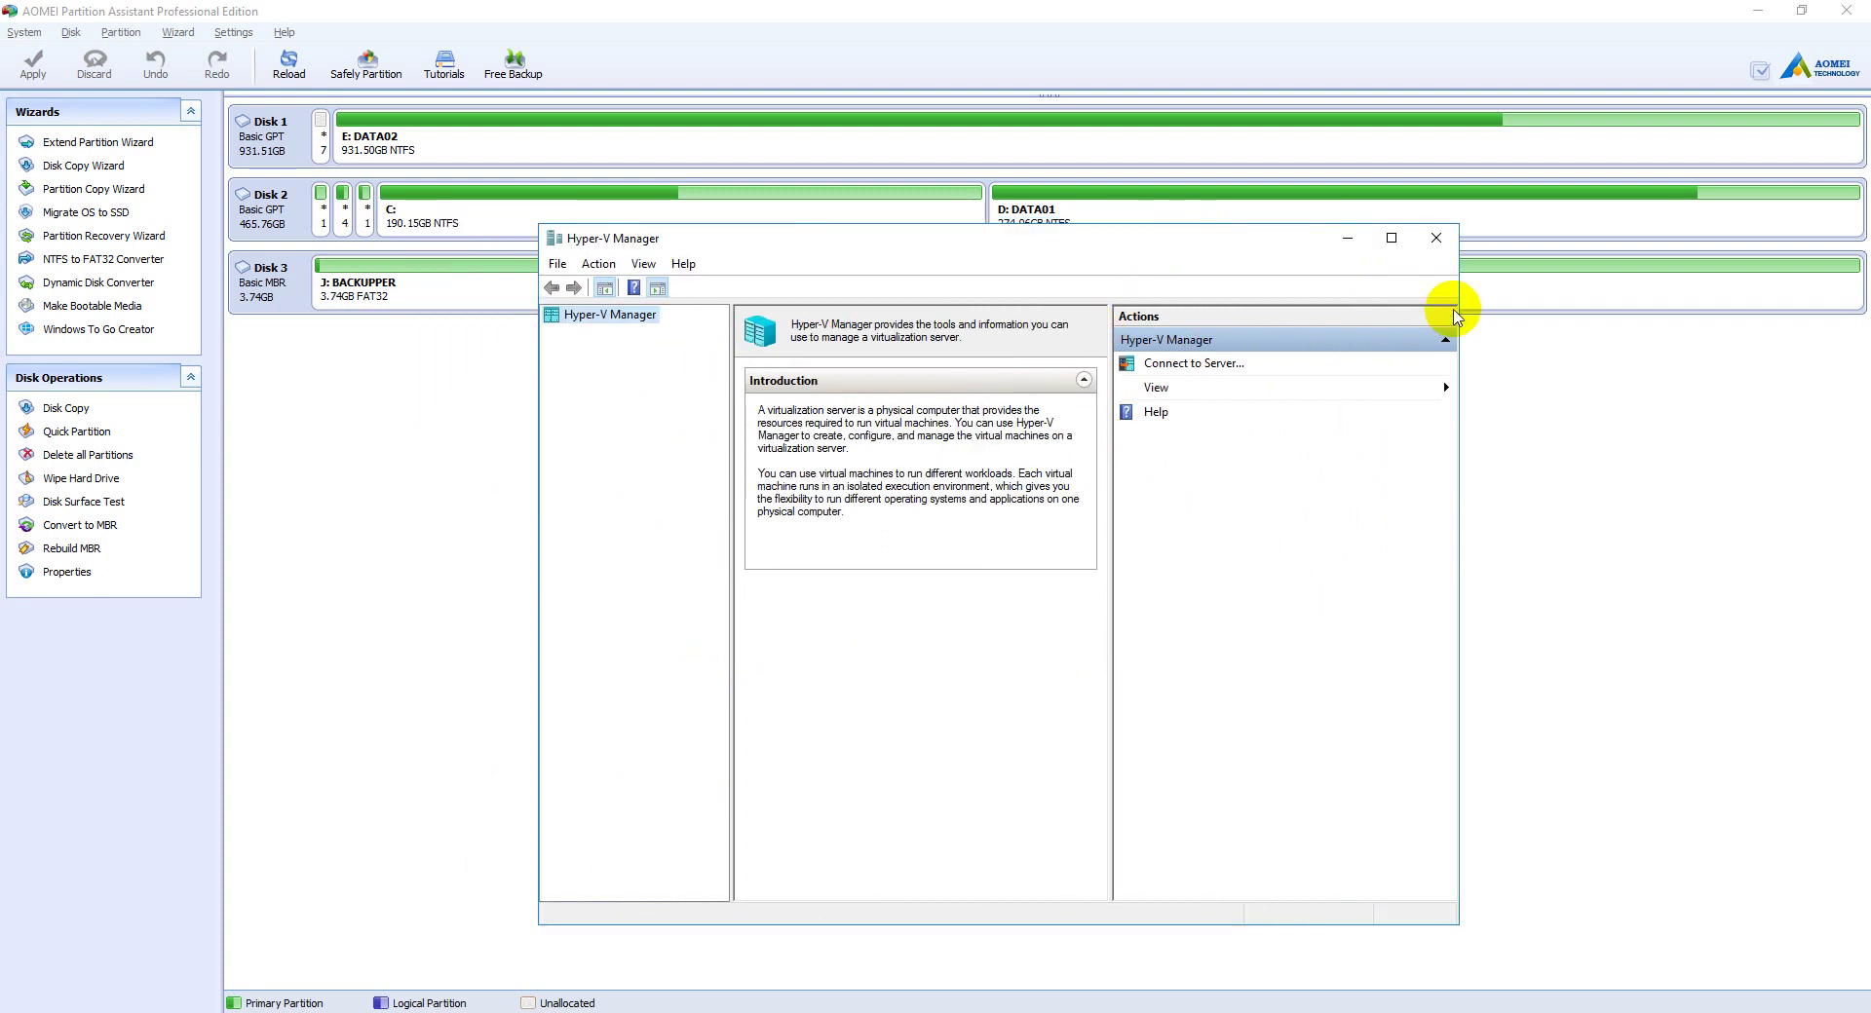
Step: Minimize Hyper-V Manager and finish the completed Make Bootable Media Wizard for the USB drive
{"action": "left_click", "coordinate": [1347, 238]}
{"action": "left_click", "coordinate": [1074, 555]}
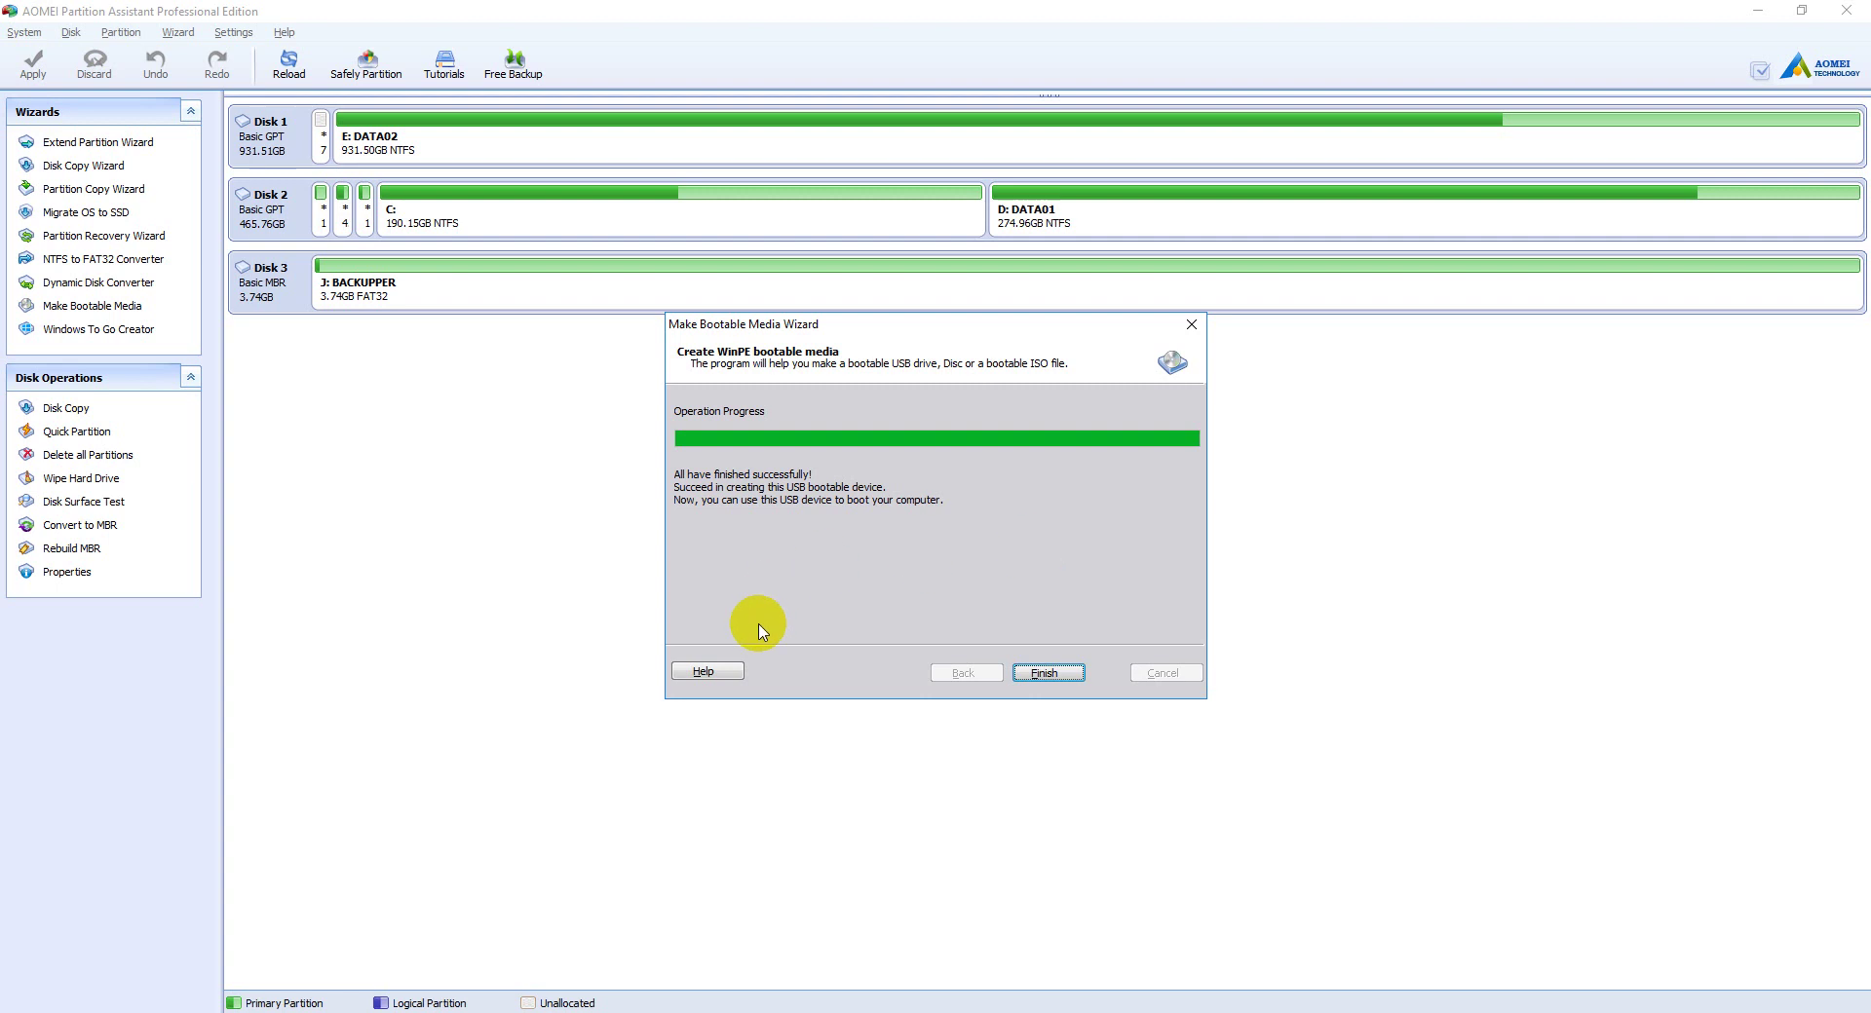
{"action": "left_click", "coordinate": [1051, 673]}
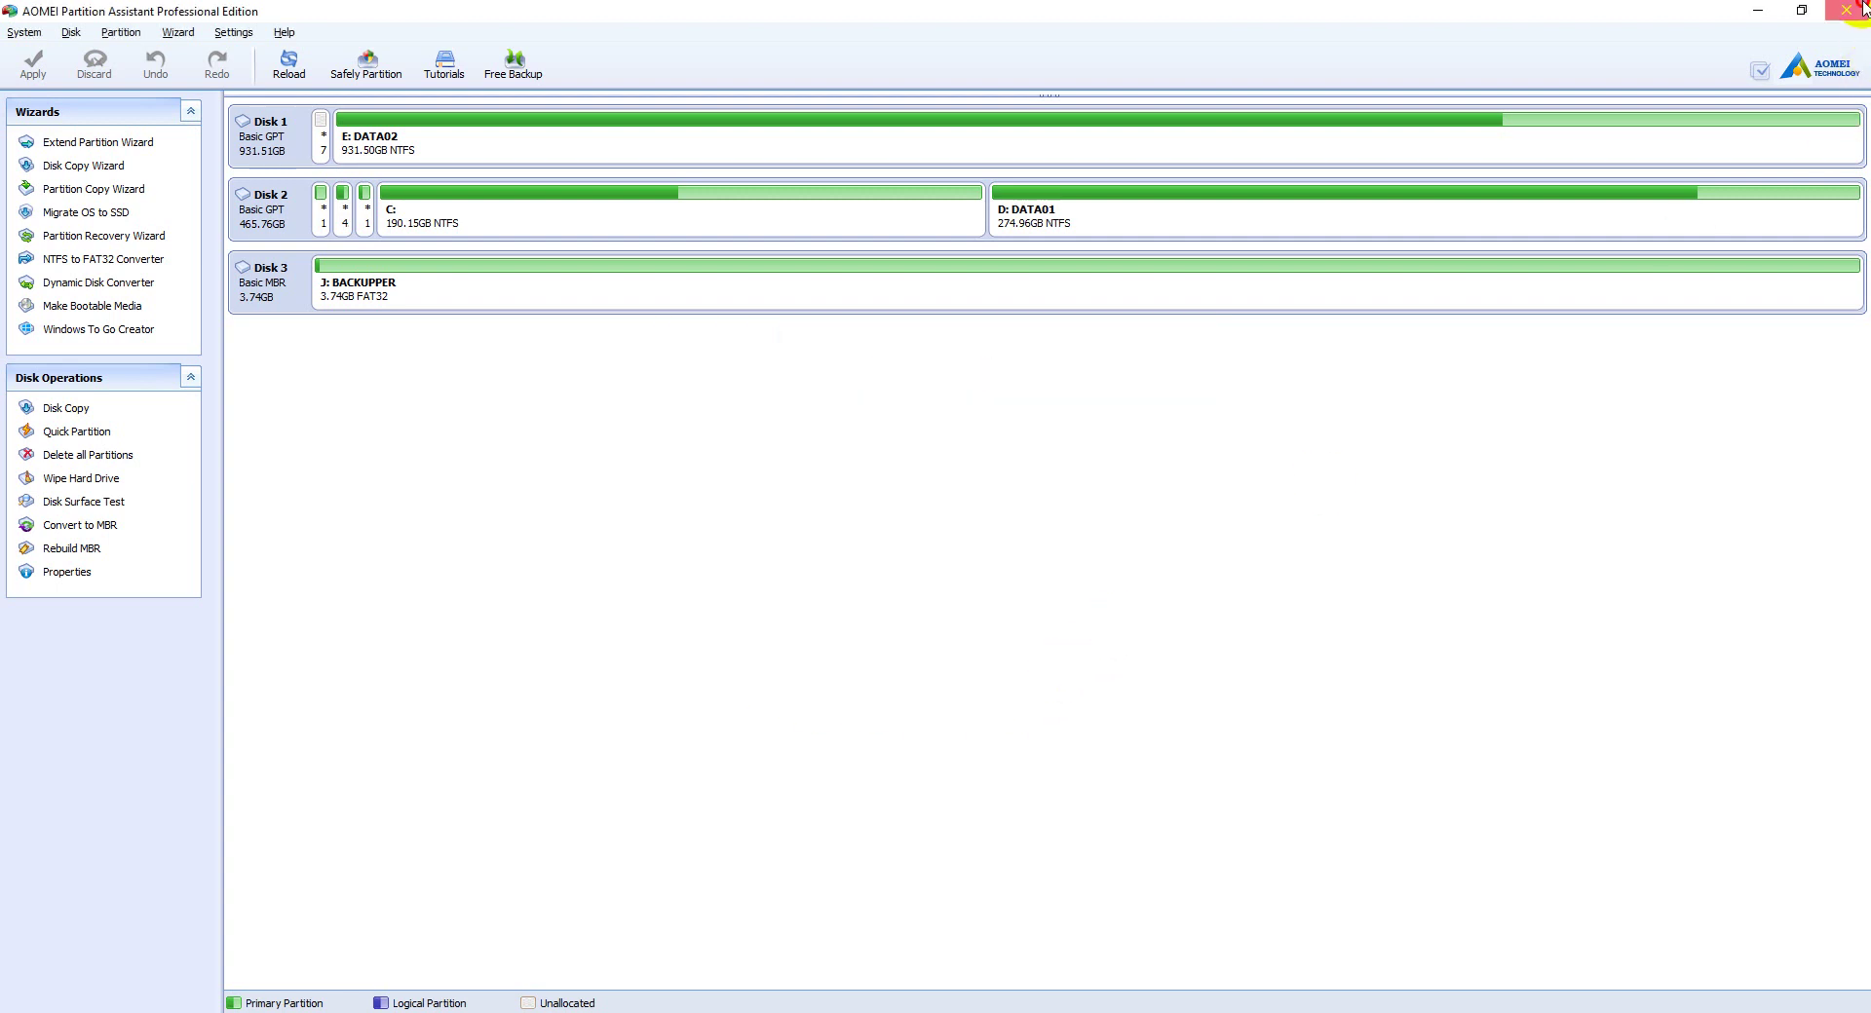
Step: Reopen the Make Bootable Media Wizard and choose Export ISO File as the output
{"action": "left_click", "coordinate": [145, 37]}
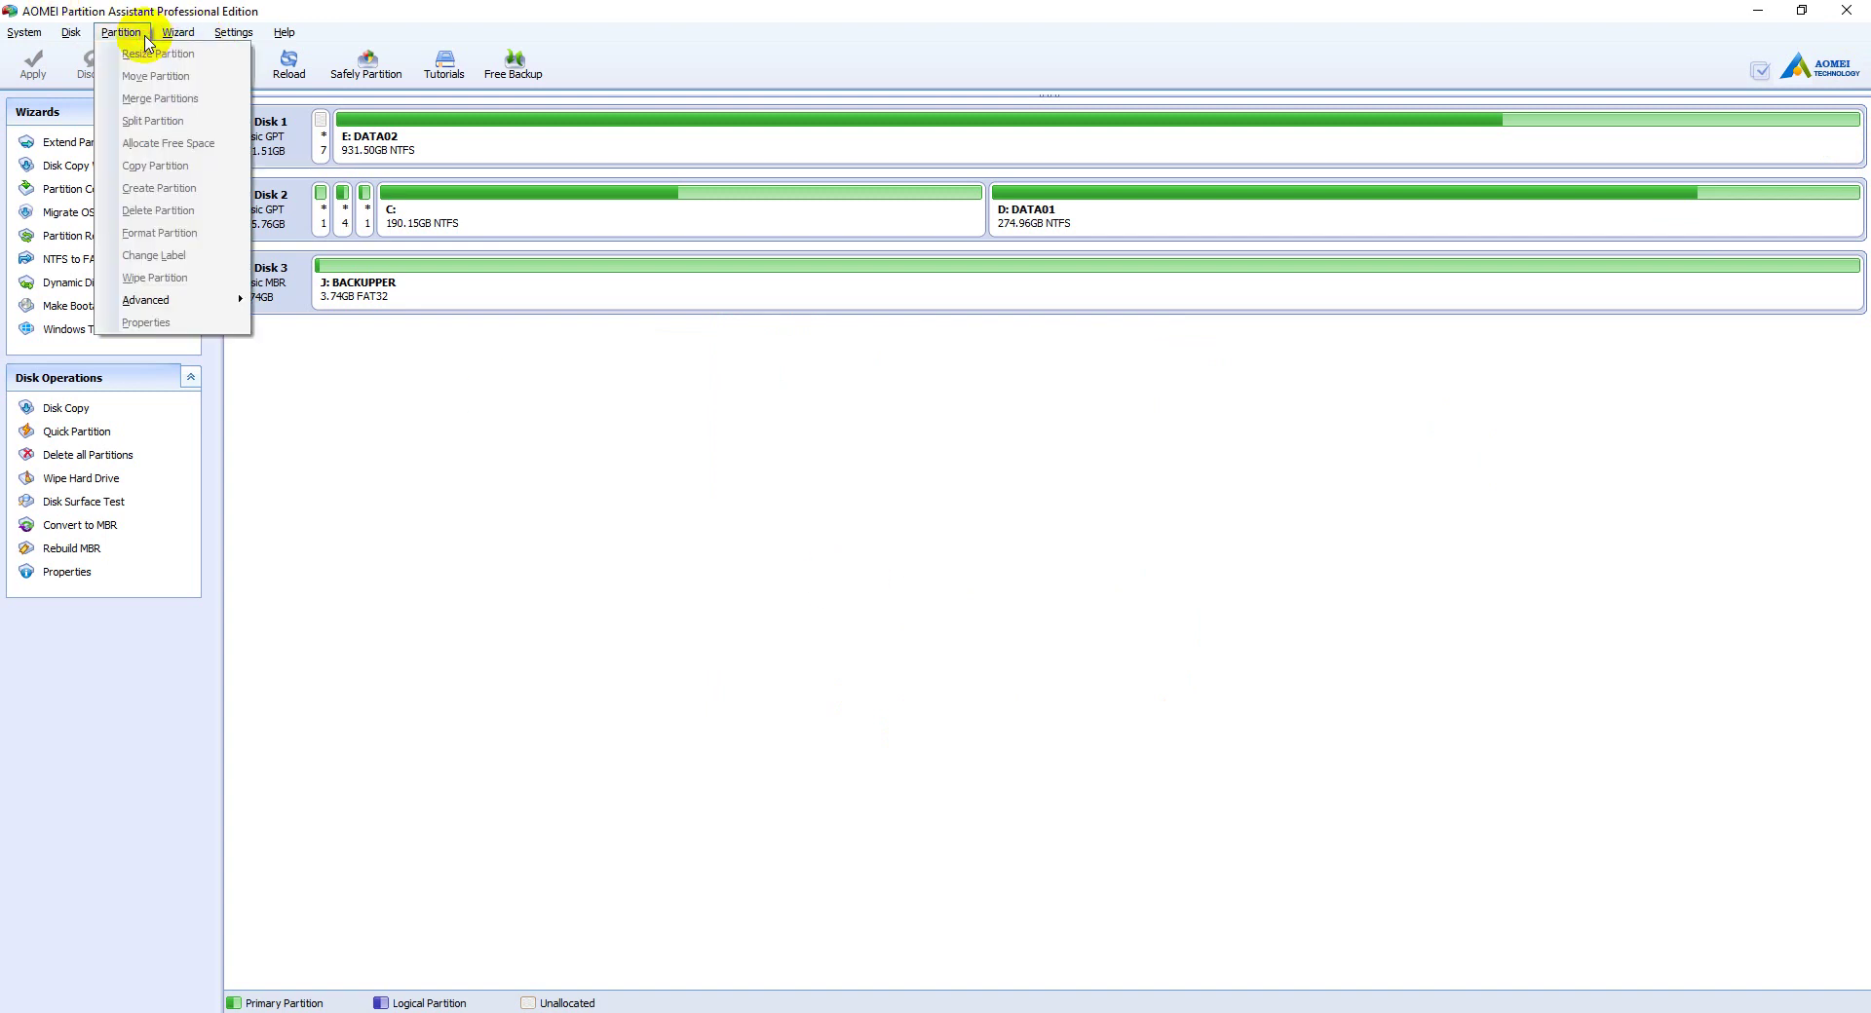
{"action": "mouse_move", "coordinate": [178, 33]}
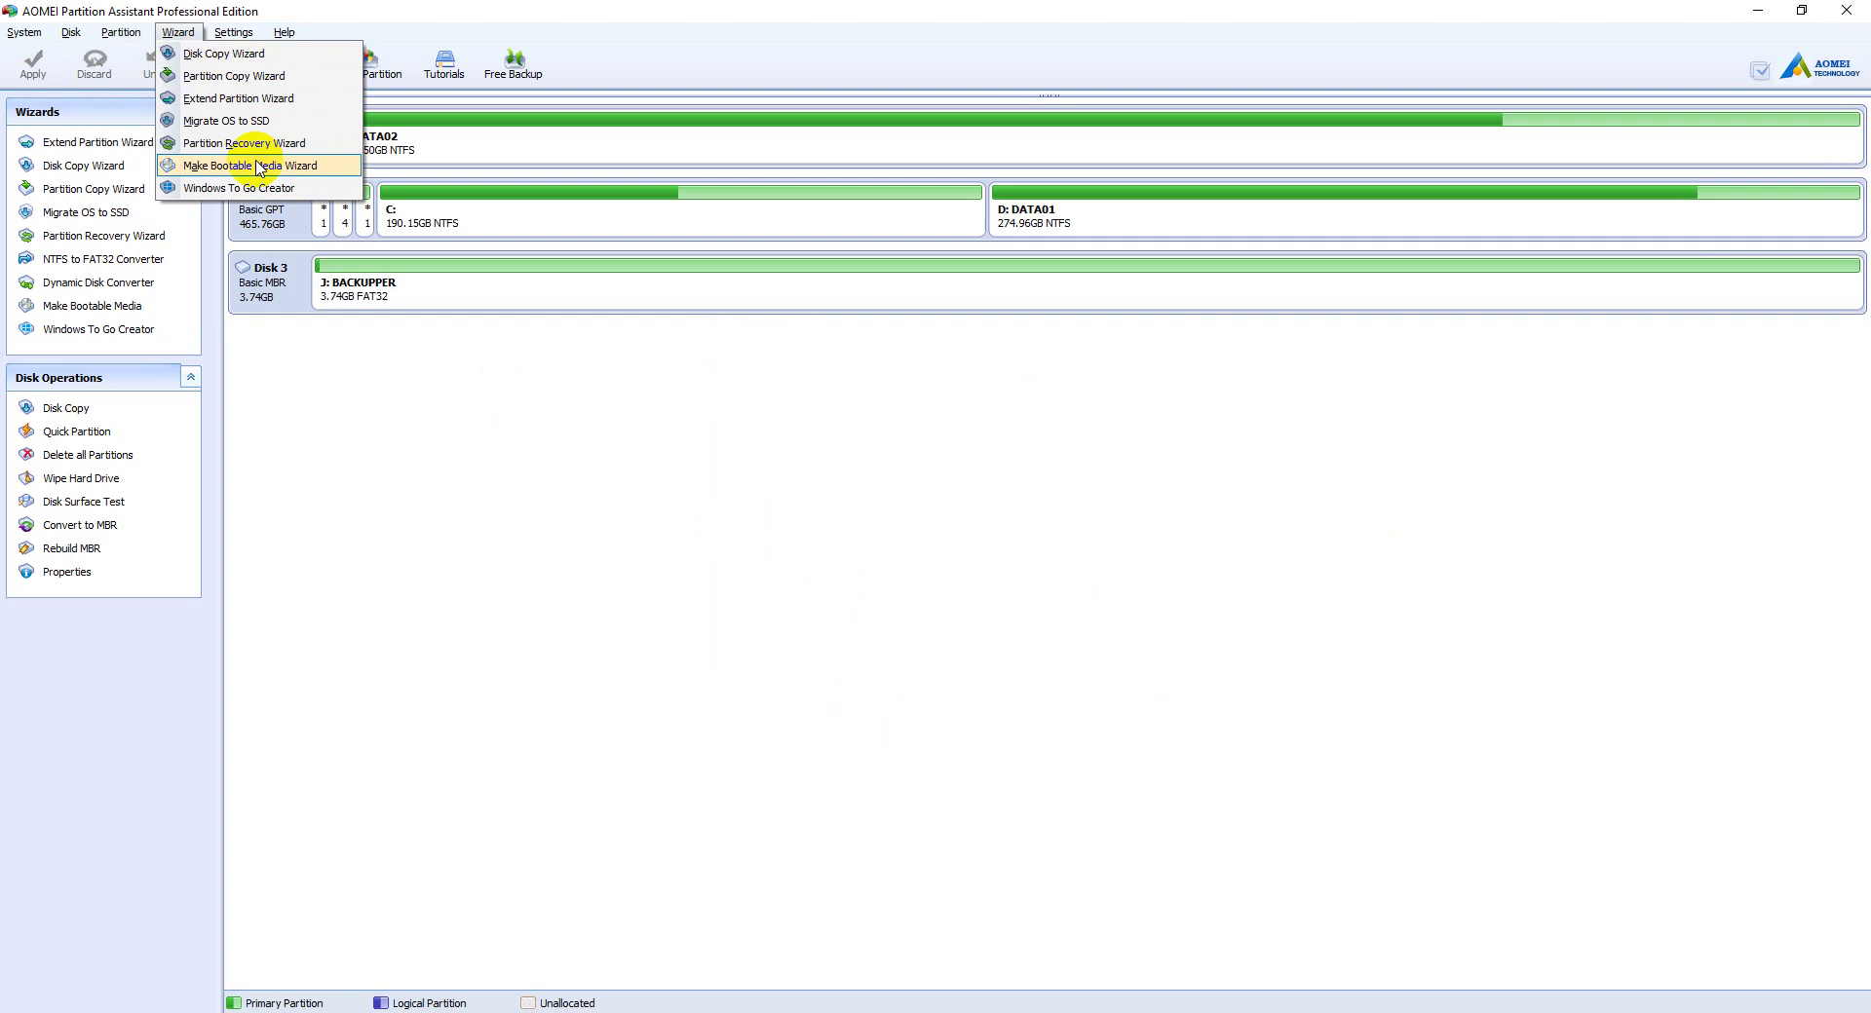
{"action": "left_click", "coordinate": [259, 168]}
{"action": "left_click", "coordinate": [1057, 682]}
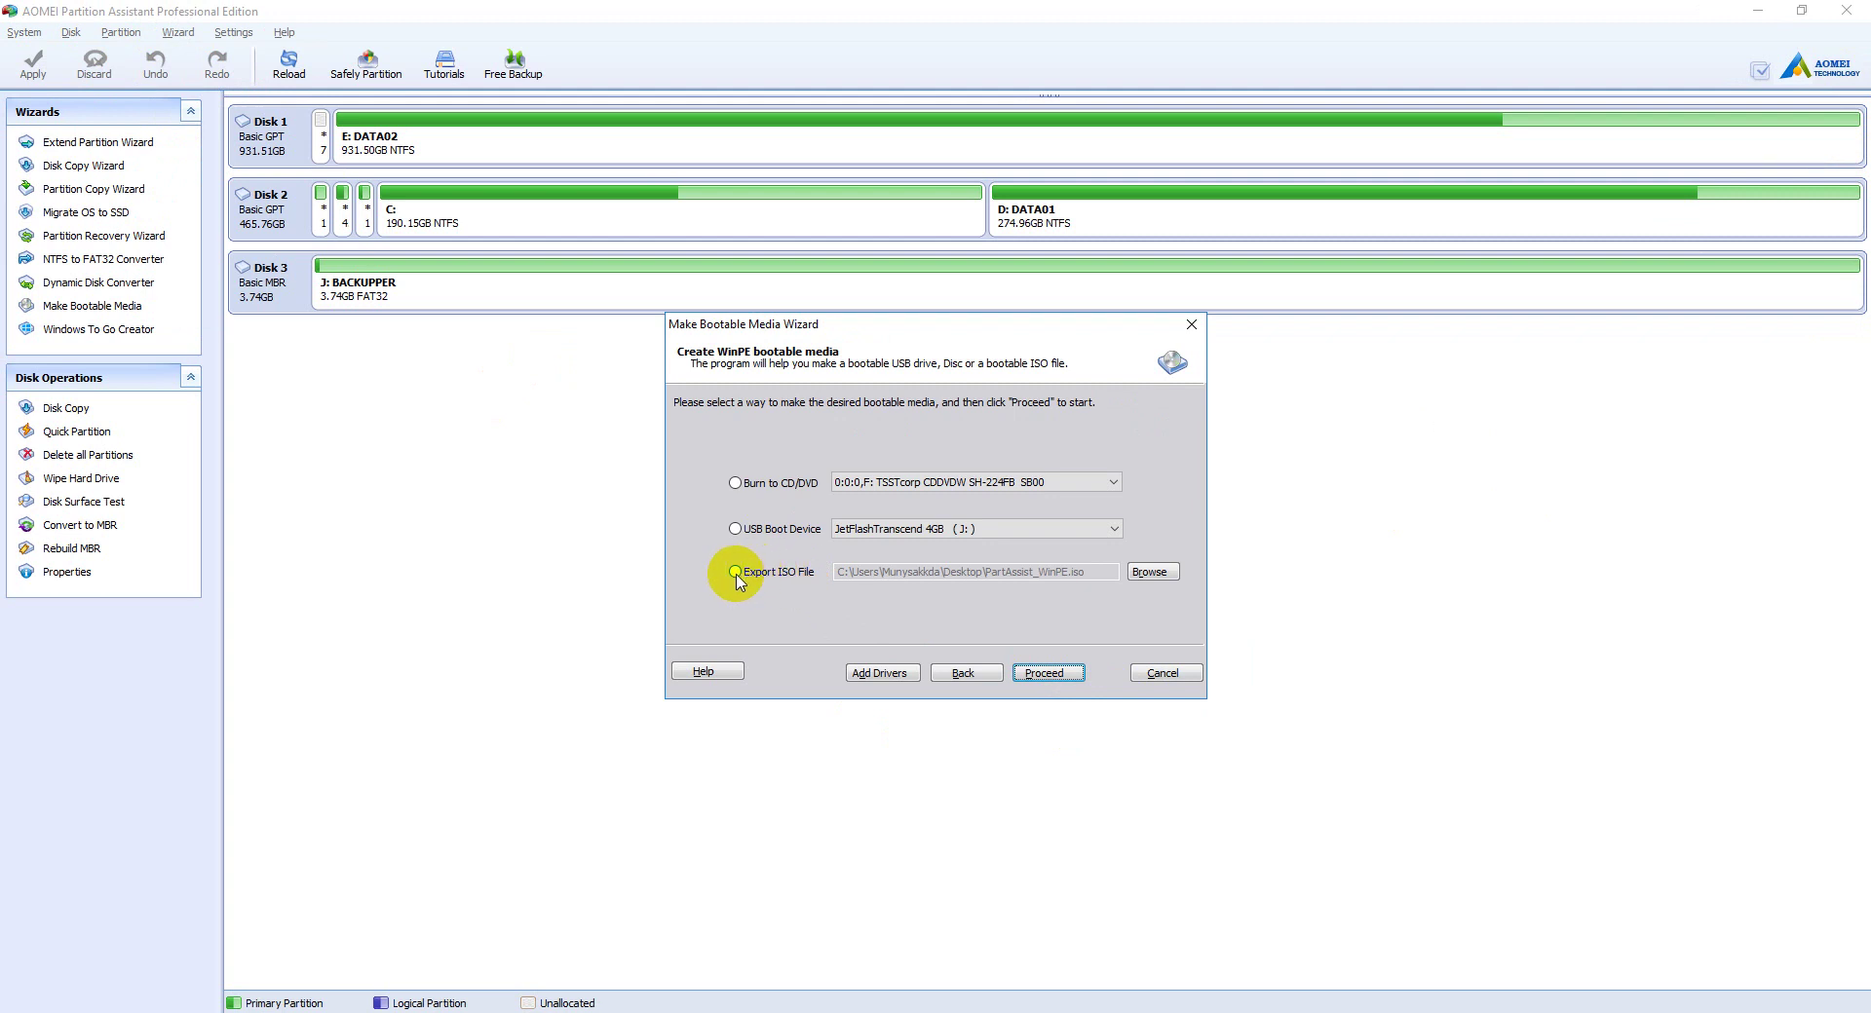
{"action": "left_click", "coordinate": [736, 573]}
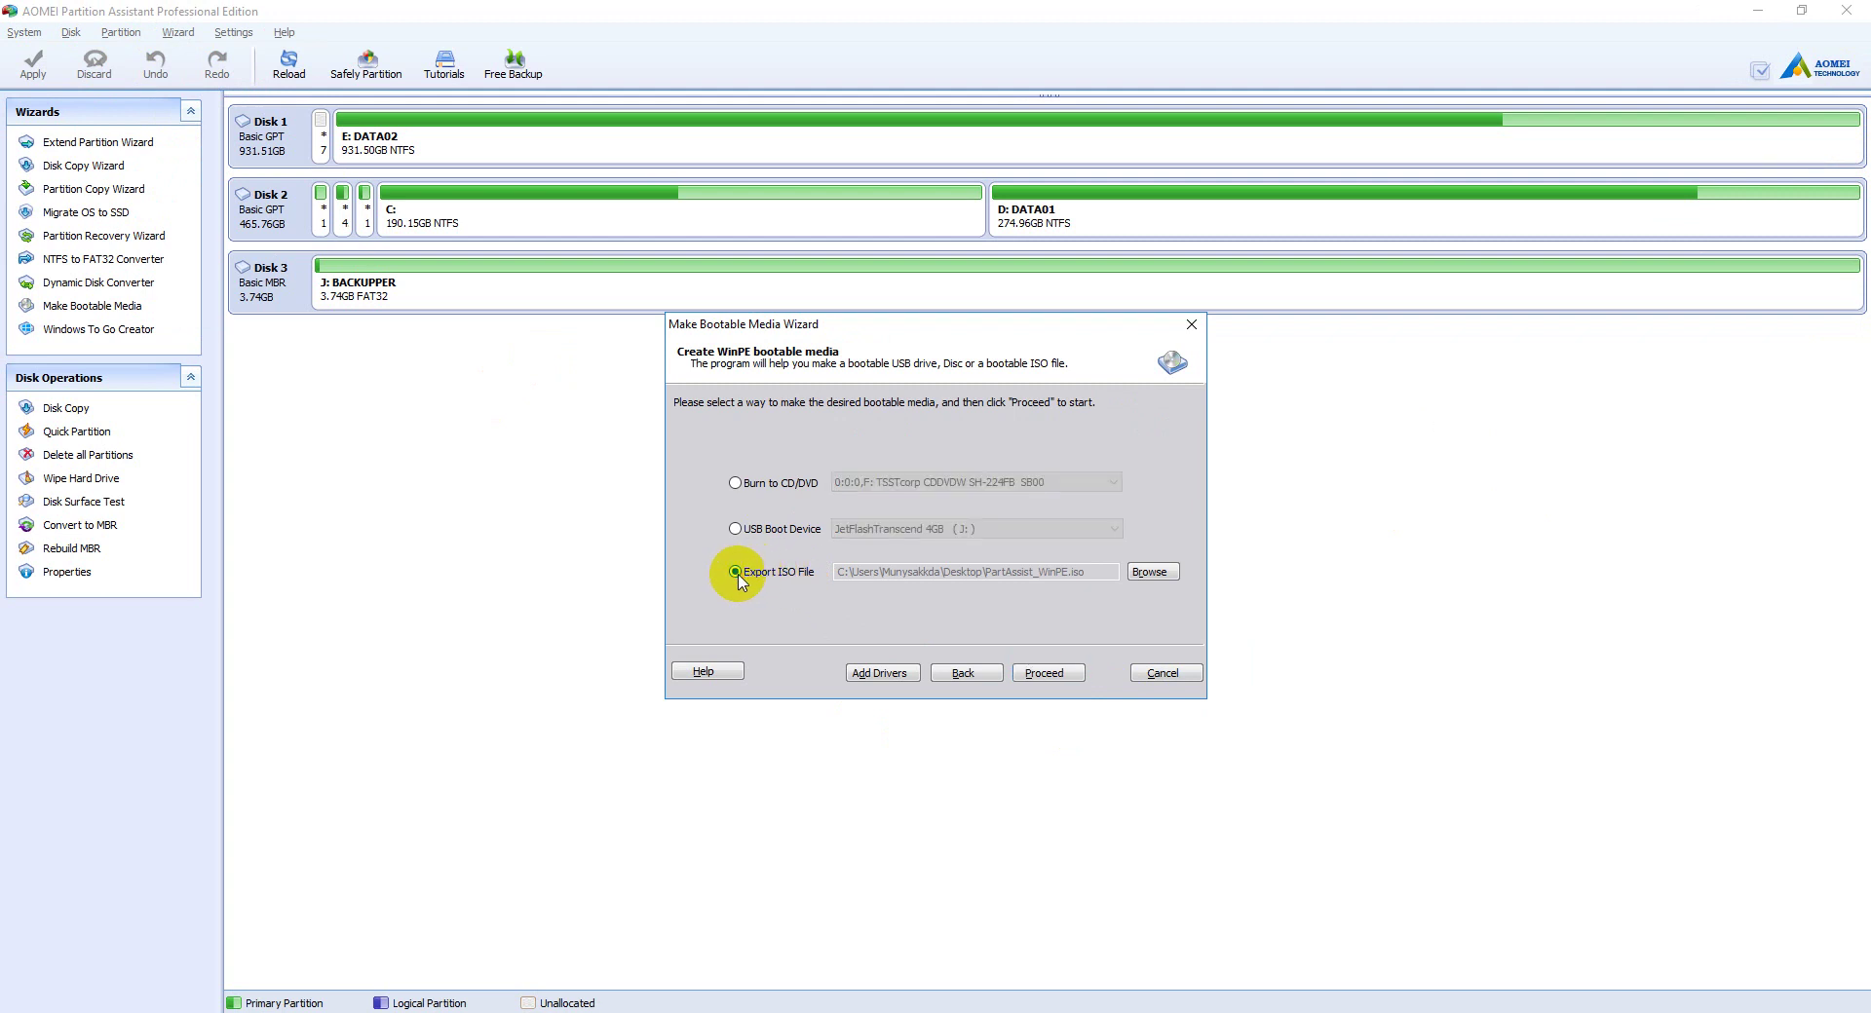
Step: Browse for the ISO file's save location and select the Desktop folder
{"action": "left_click", "coordinate": [1153, 575]}
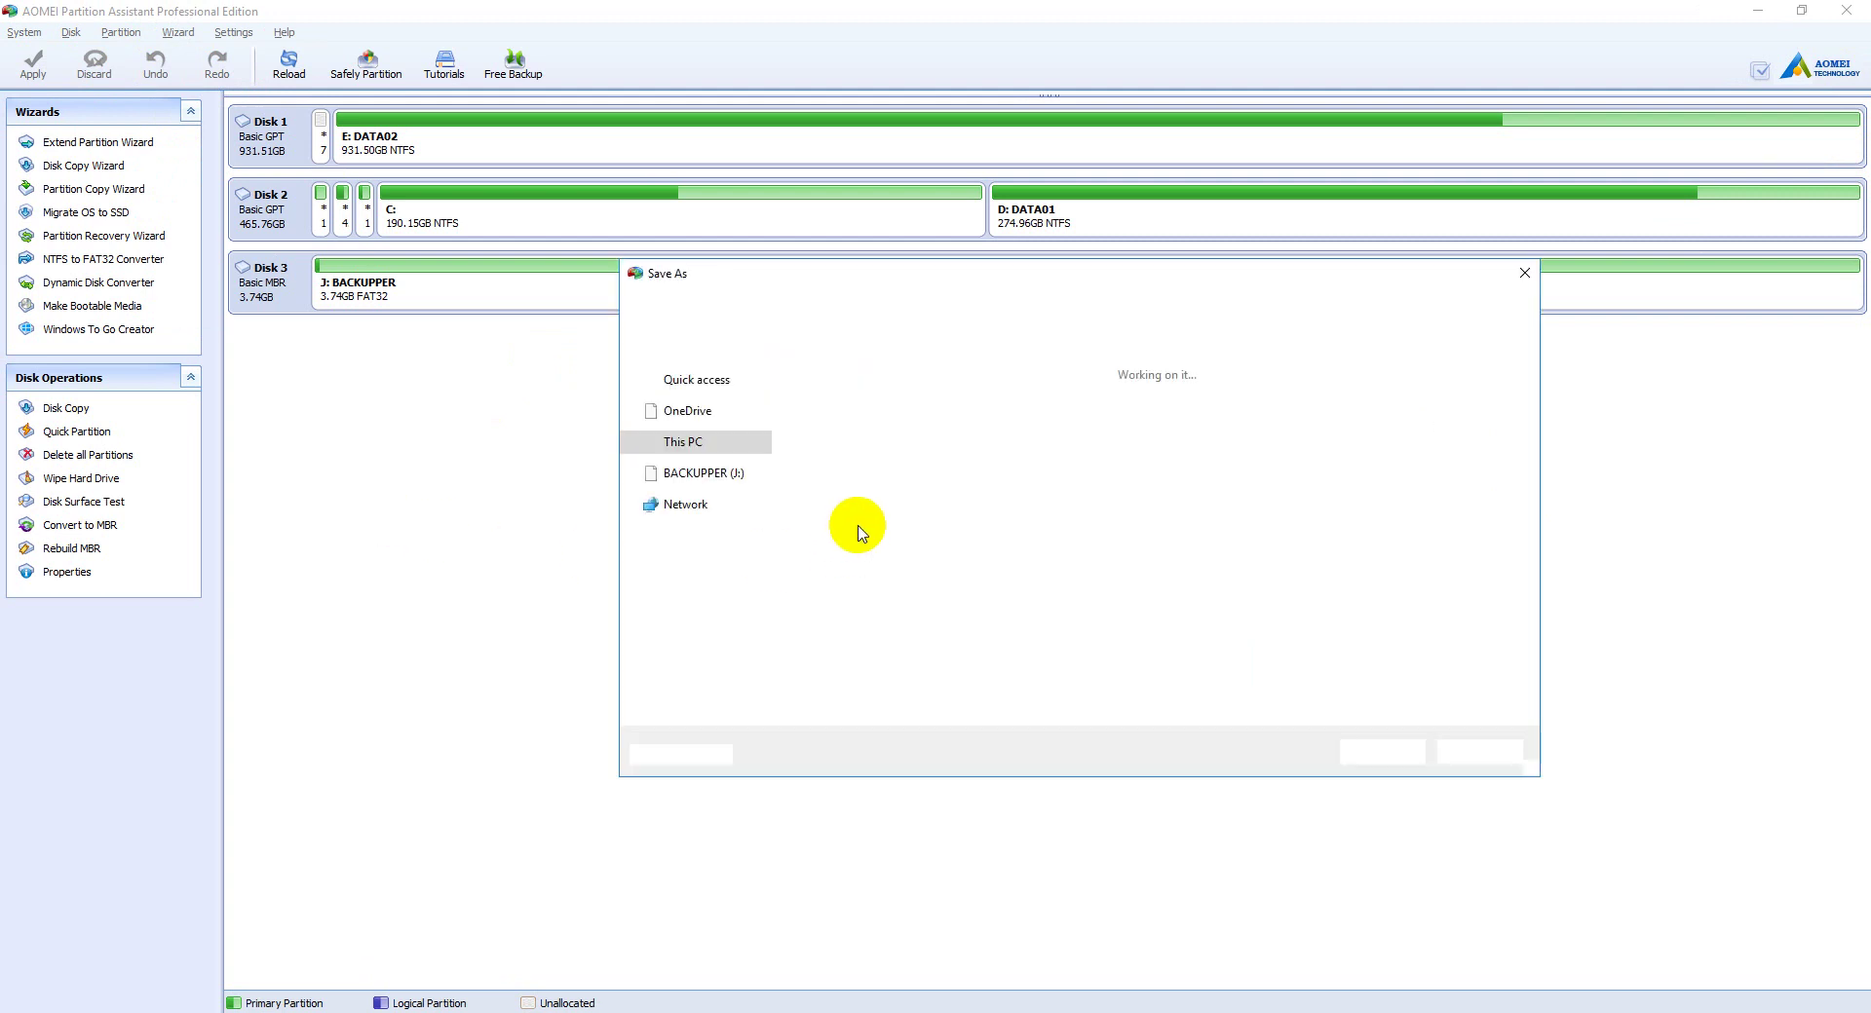
{"action": "left_click", "coordinate": [1014, 563]}
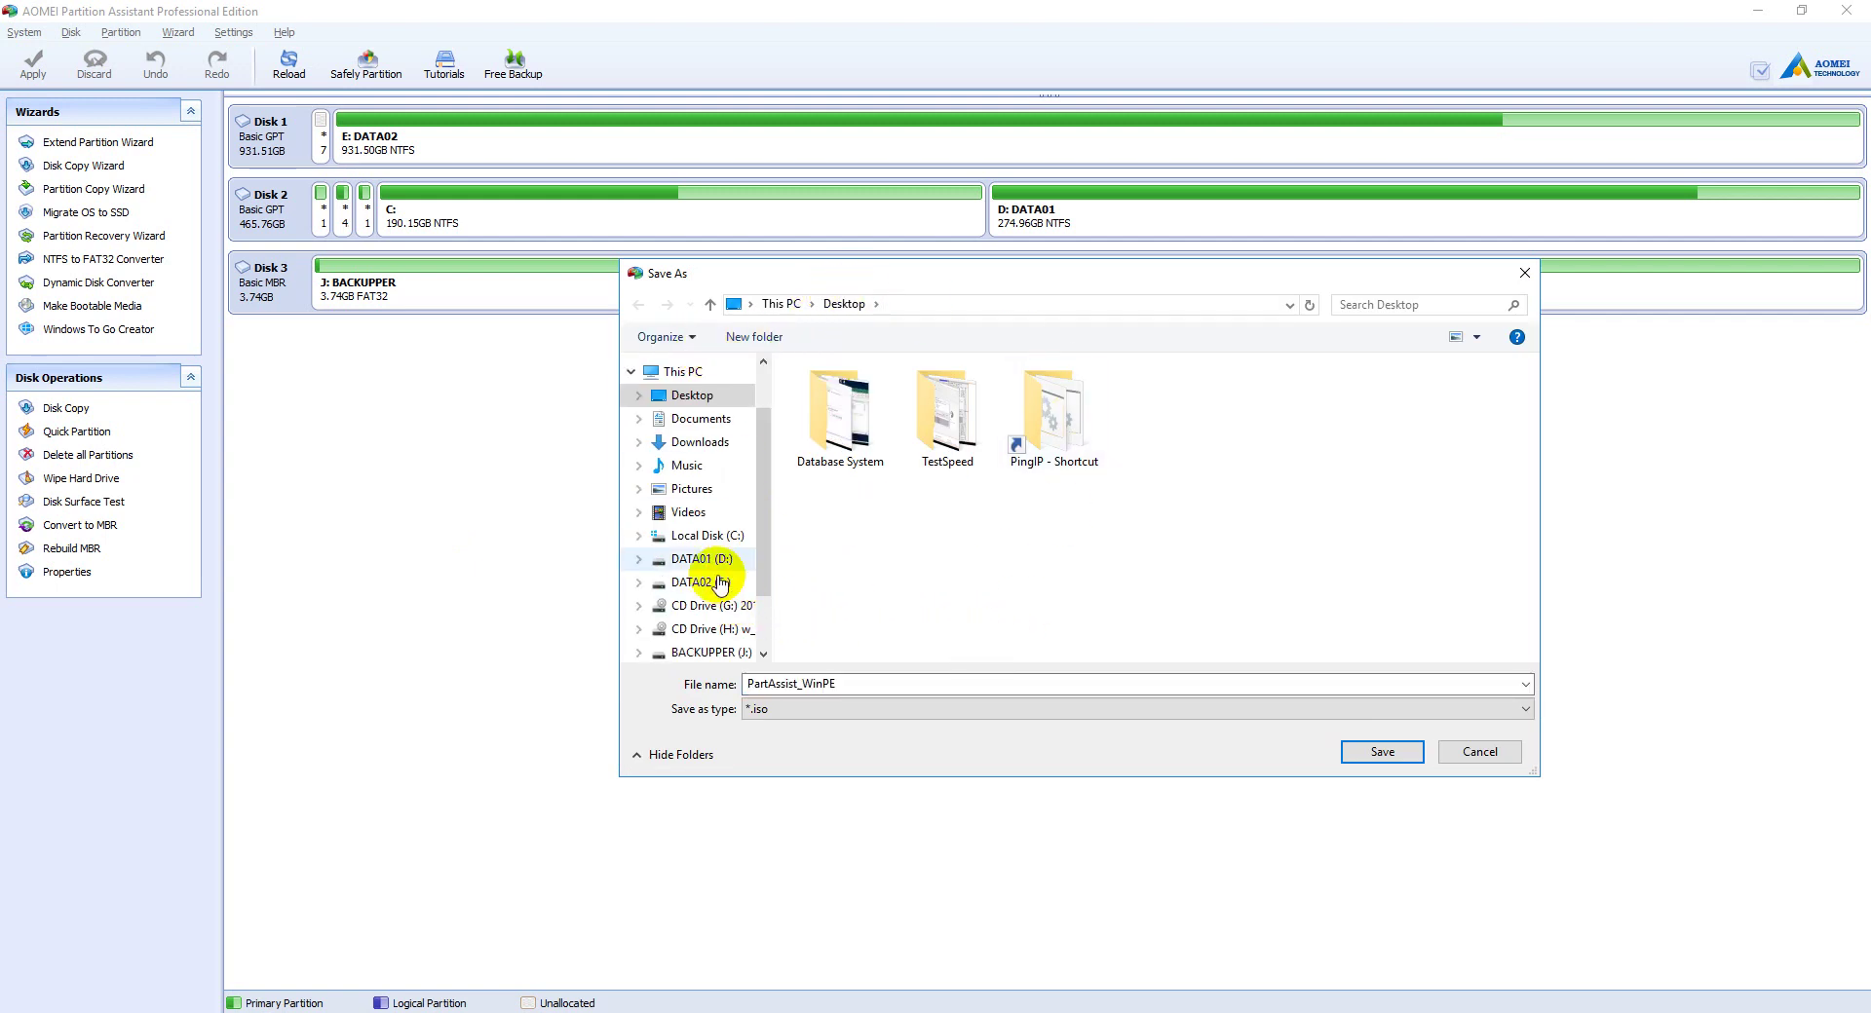
{"action": "left_click", "coordinate": [710, 420]}
{"action": "left_click", "coordinate": [698, 396]}
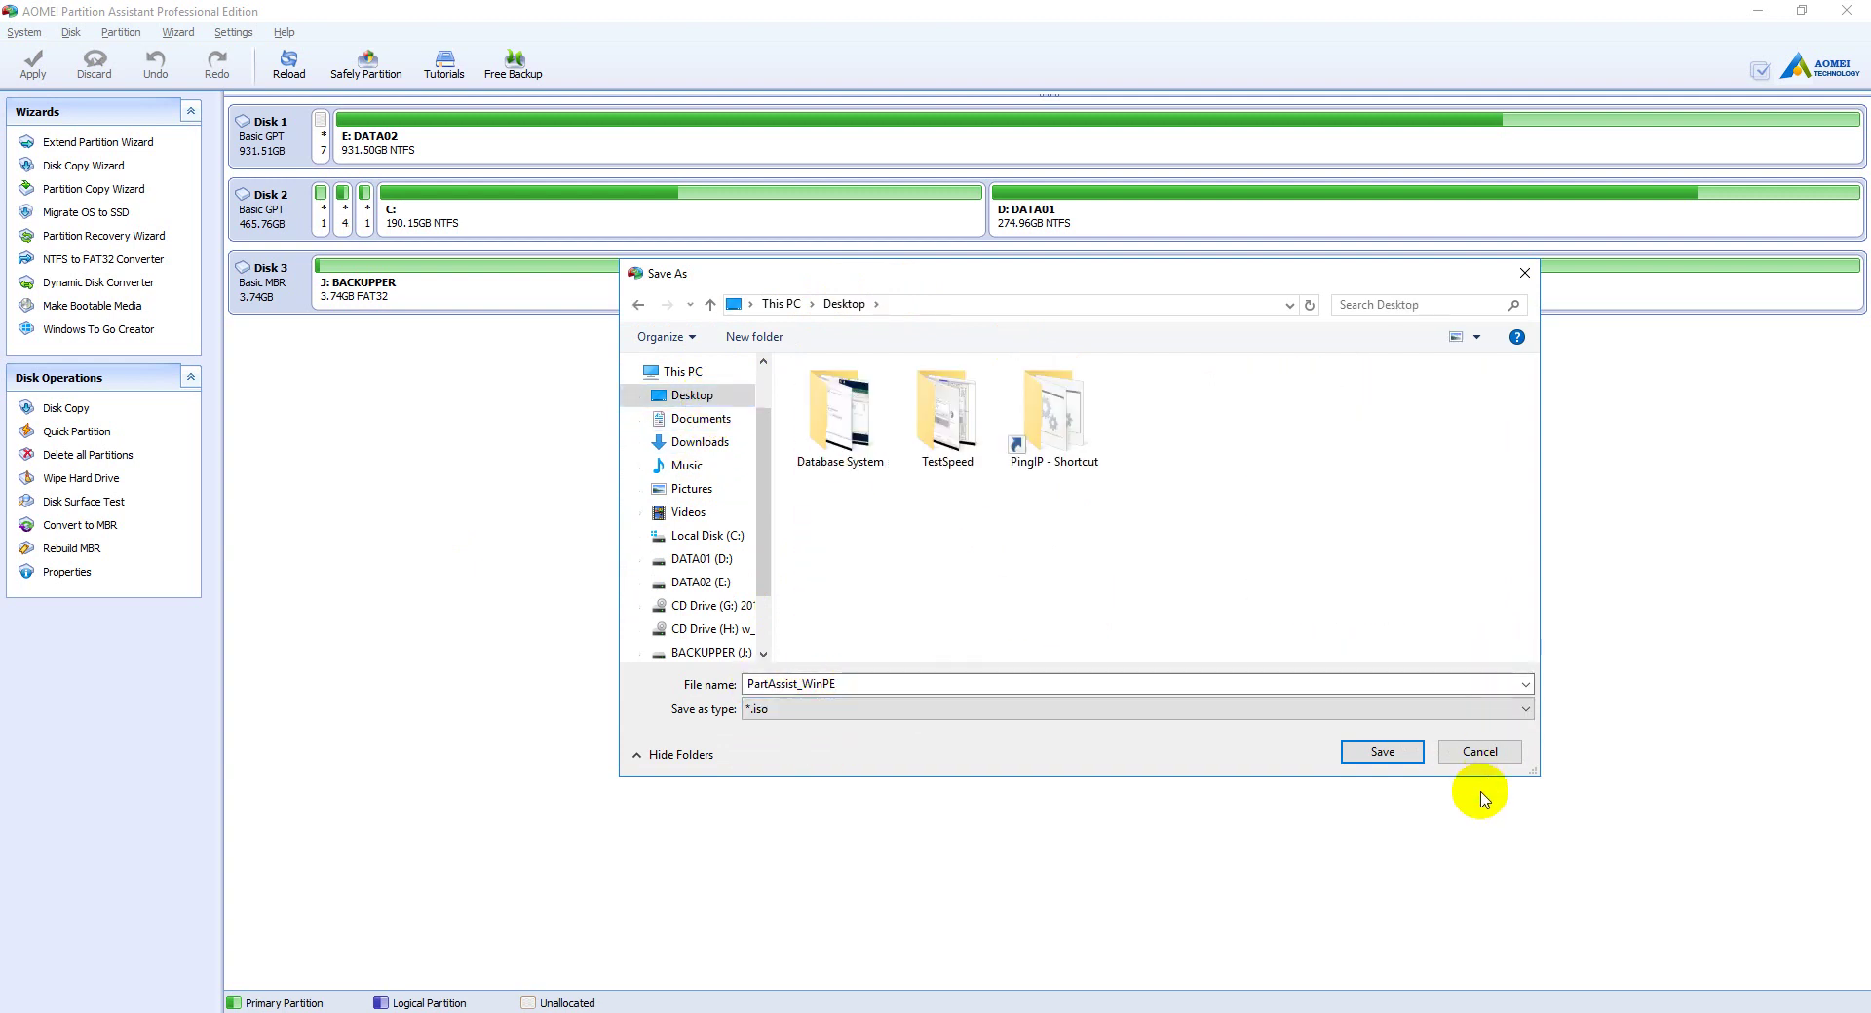
Step: Copy the name of the AOMEI Partition Assistant Pro Edition 6.0 desktop shortcut and return to the ISO's Save As dialog
{"action": "double_click", "coordinate": [910, 684]}
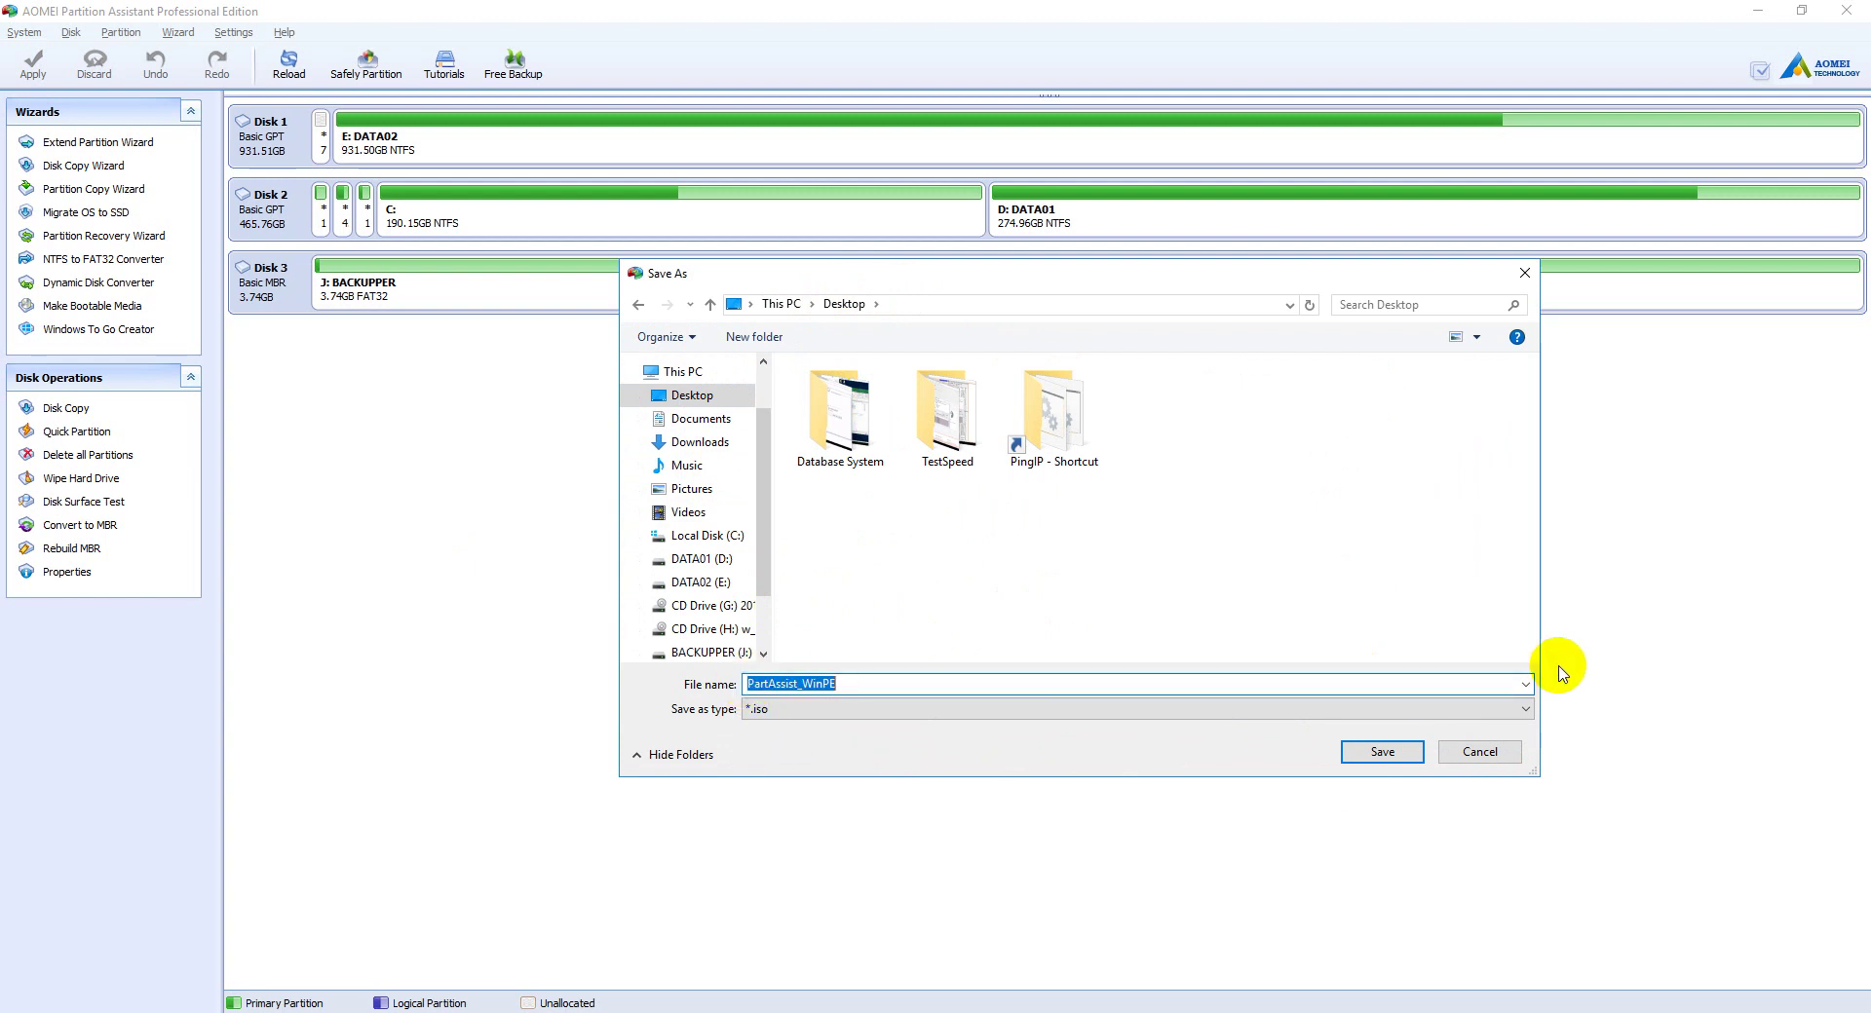
{"action": "key", "text": "Home"}
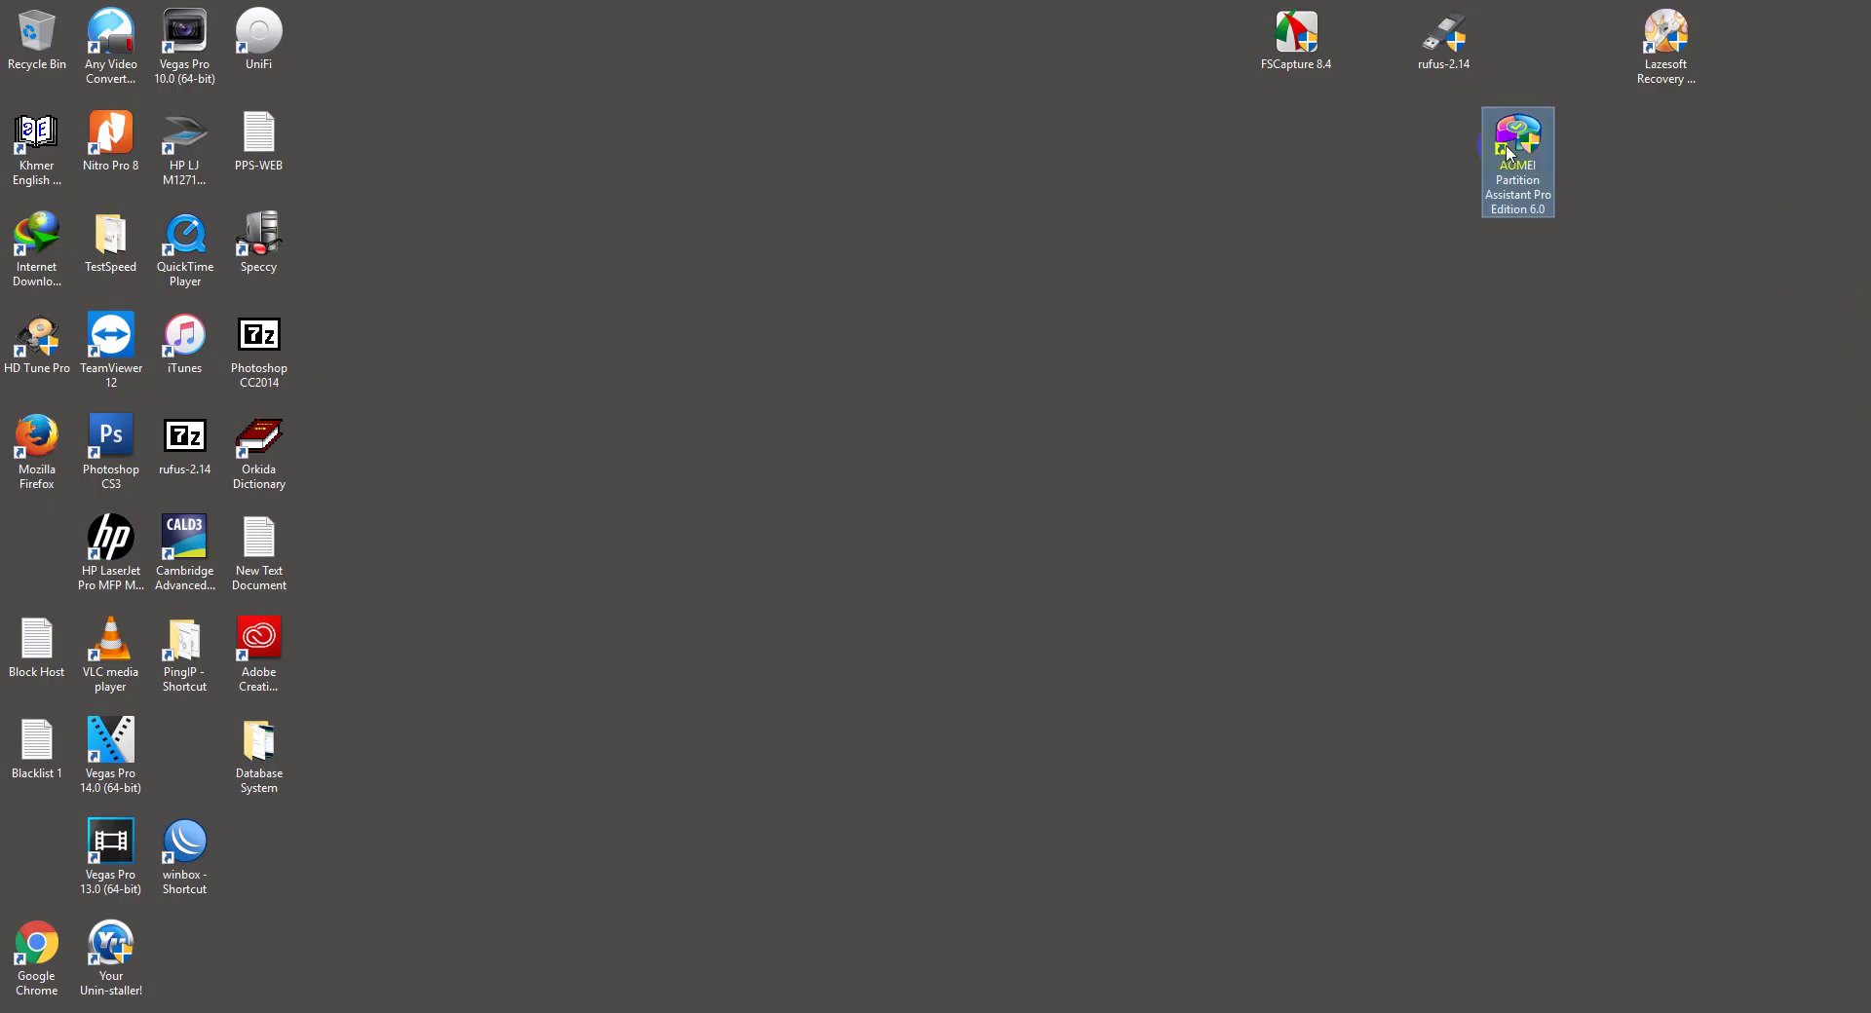
{"action": "right_click", "coordinate": [1508, 151]}
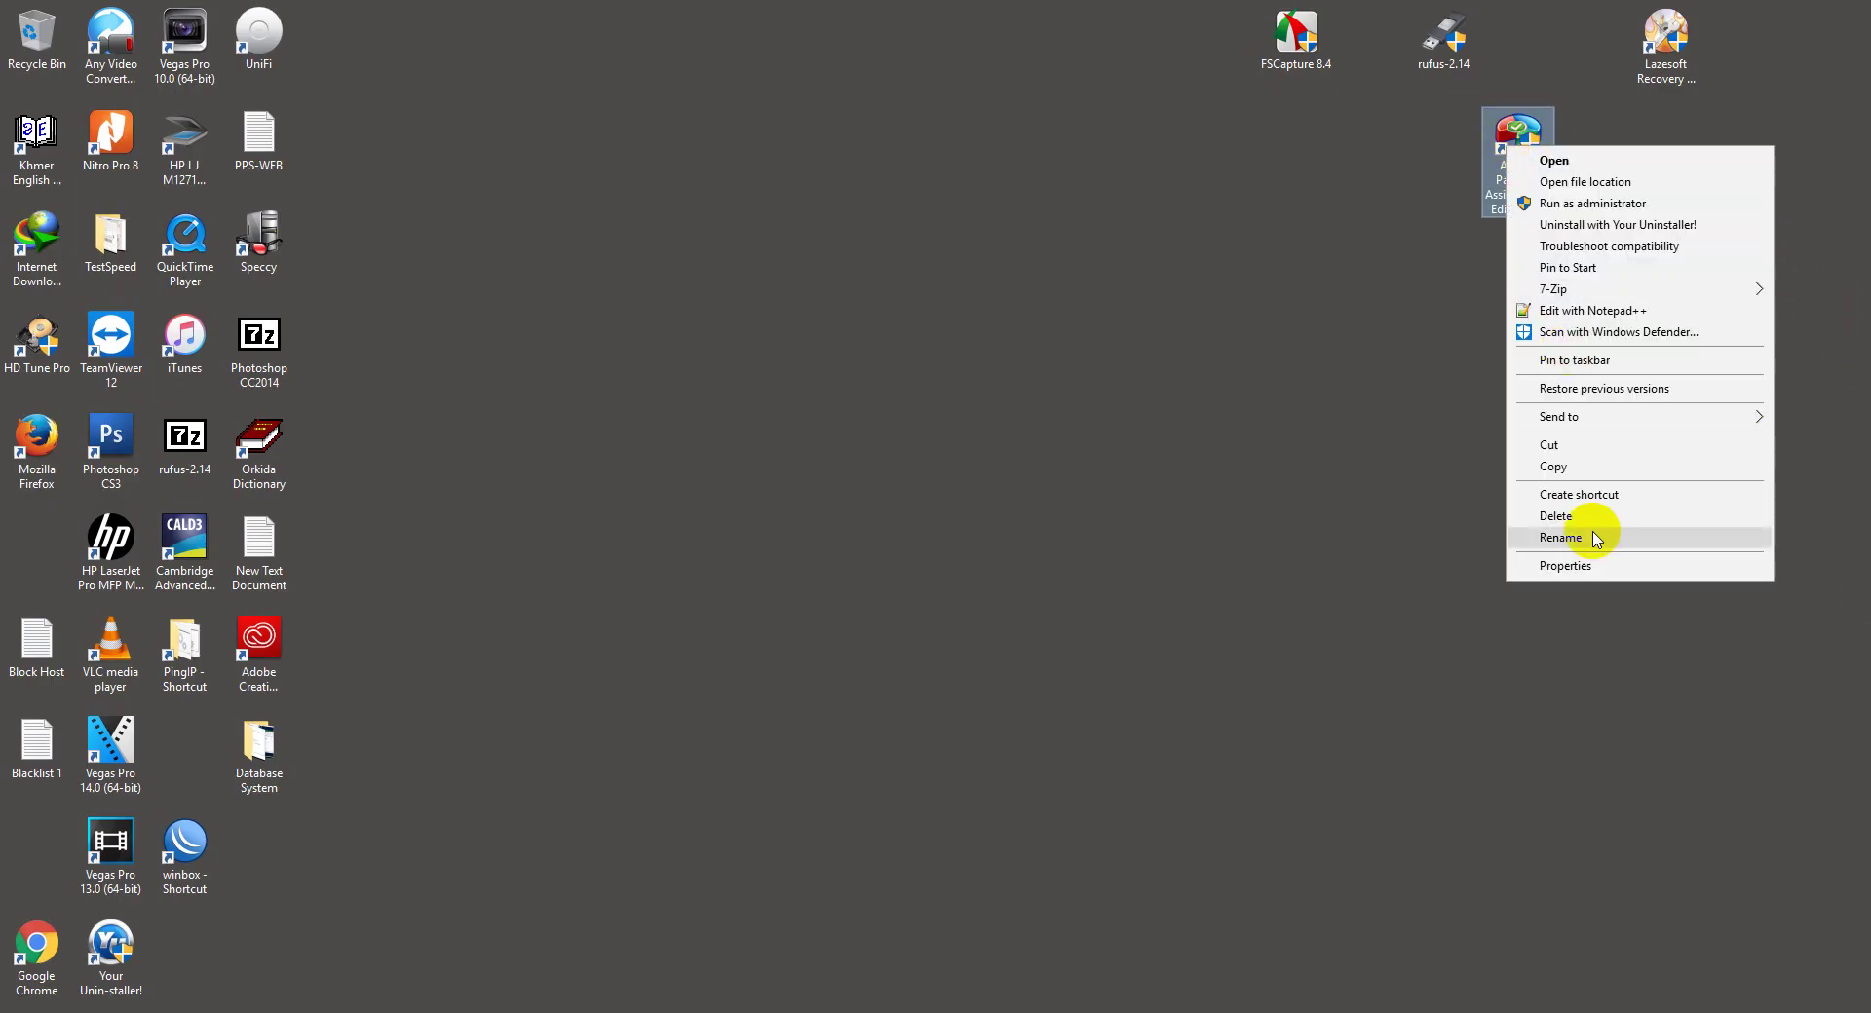
{"action": "left_click", "coordinate": [1558, 537]}
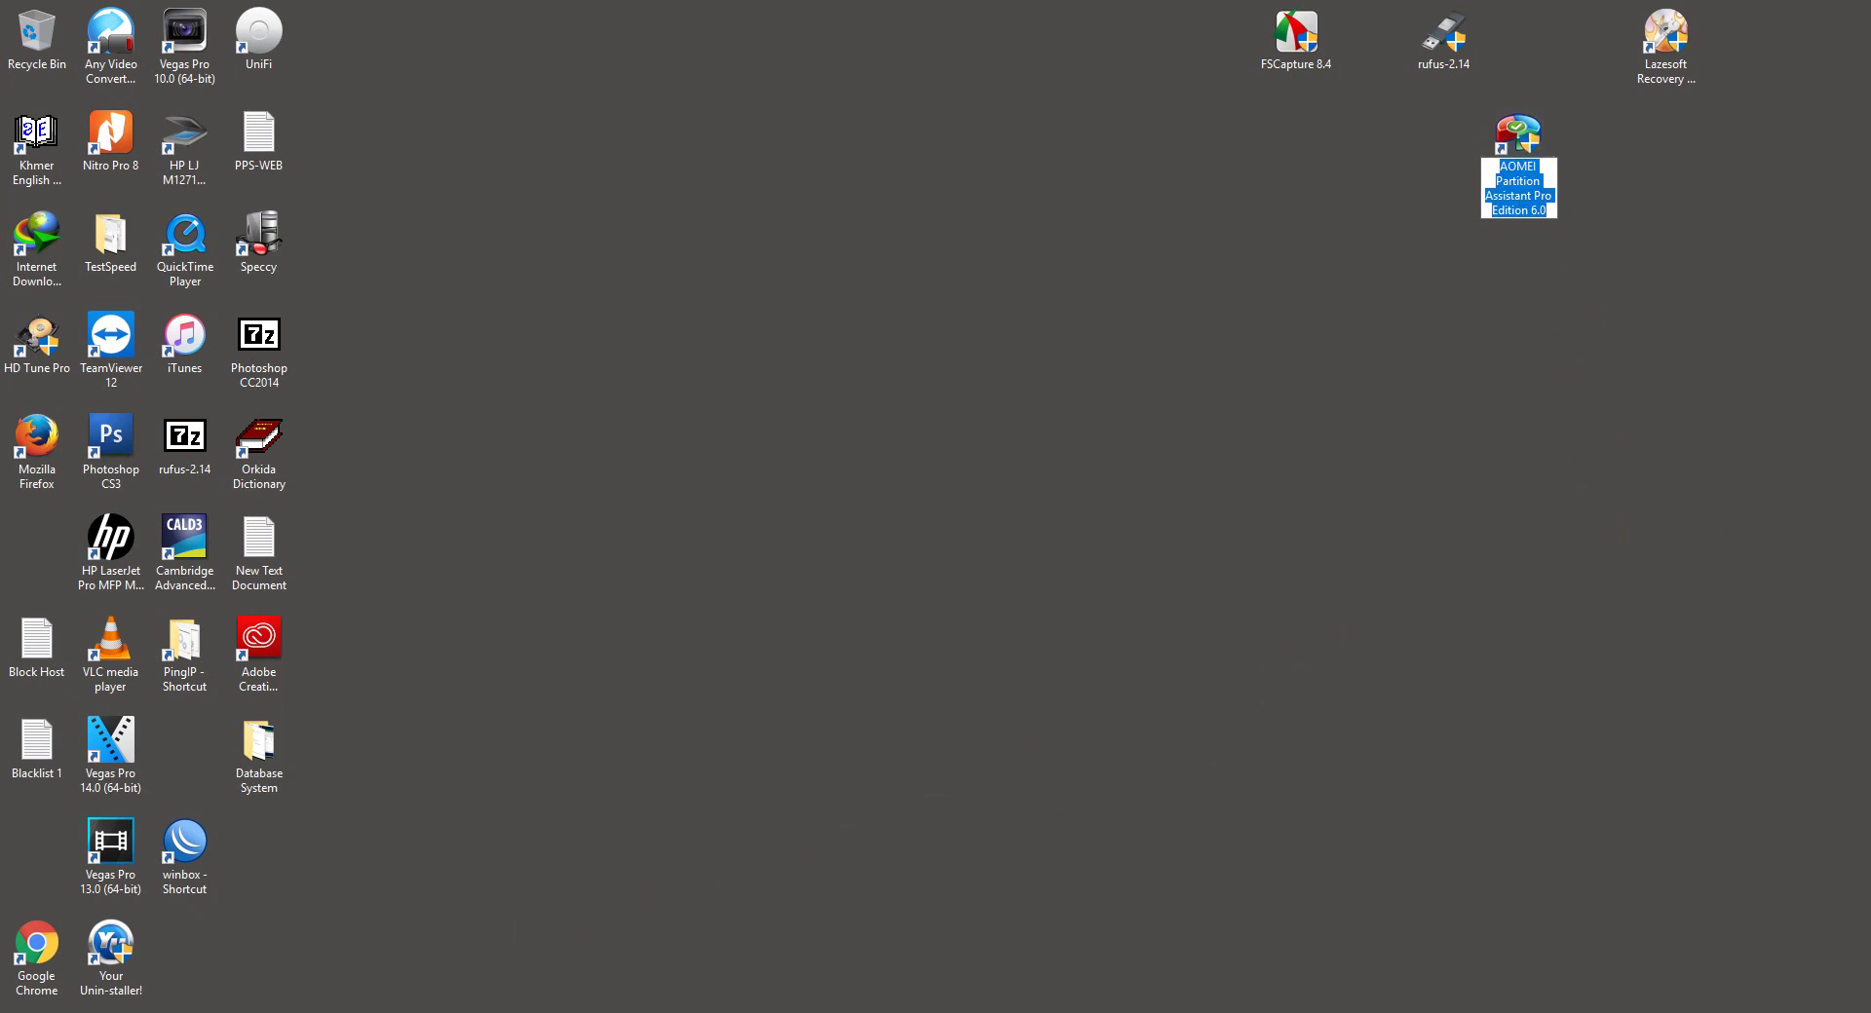
{"action": "mouse_move", "coordinate": [310, 1012]}
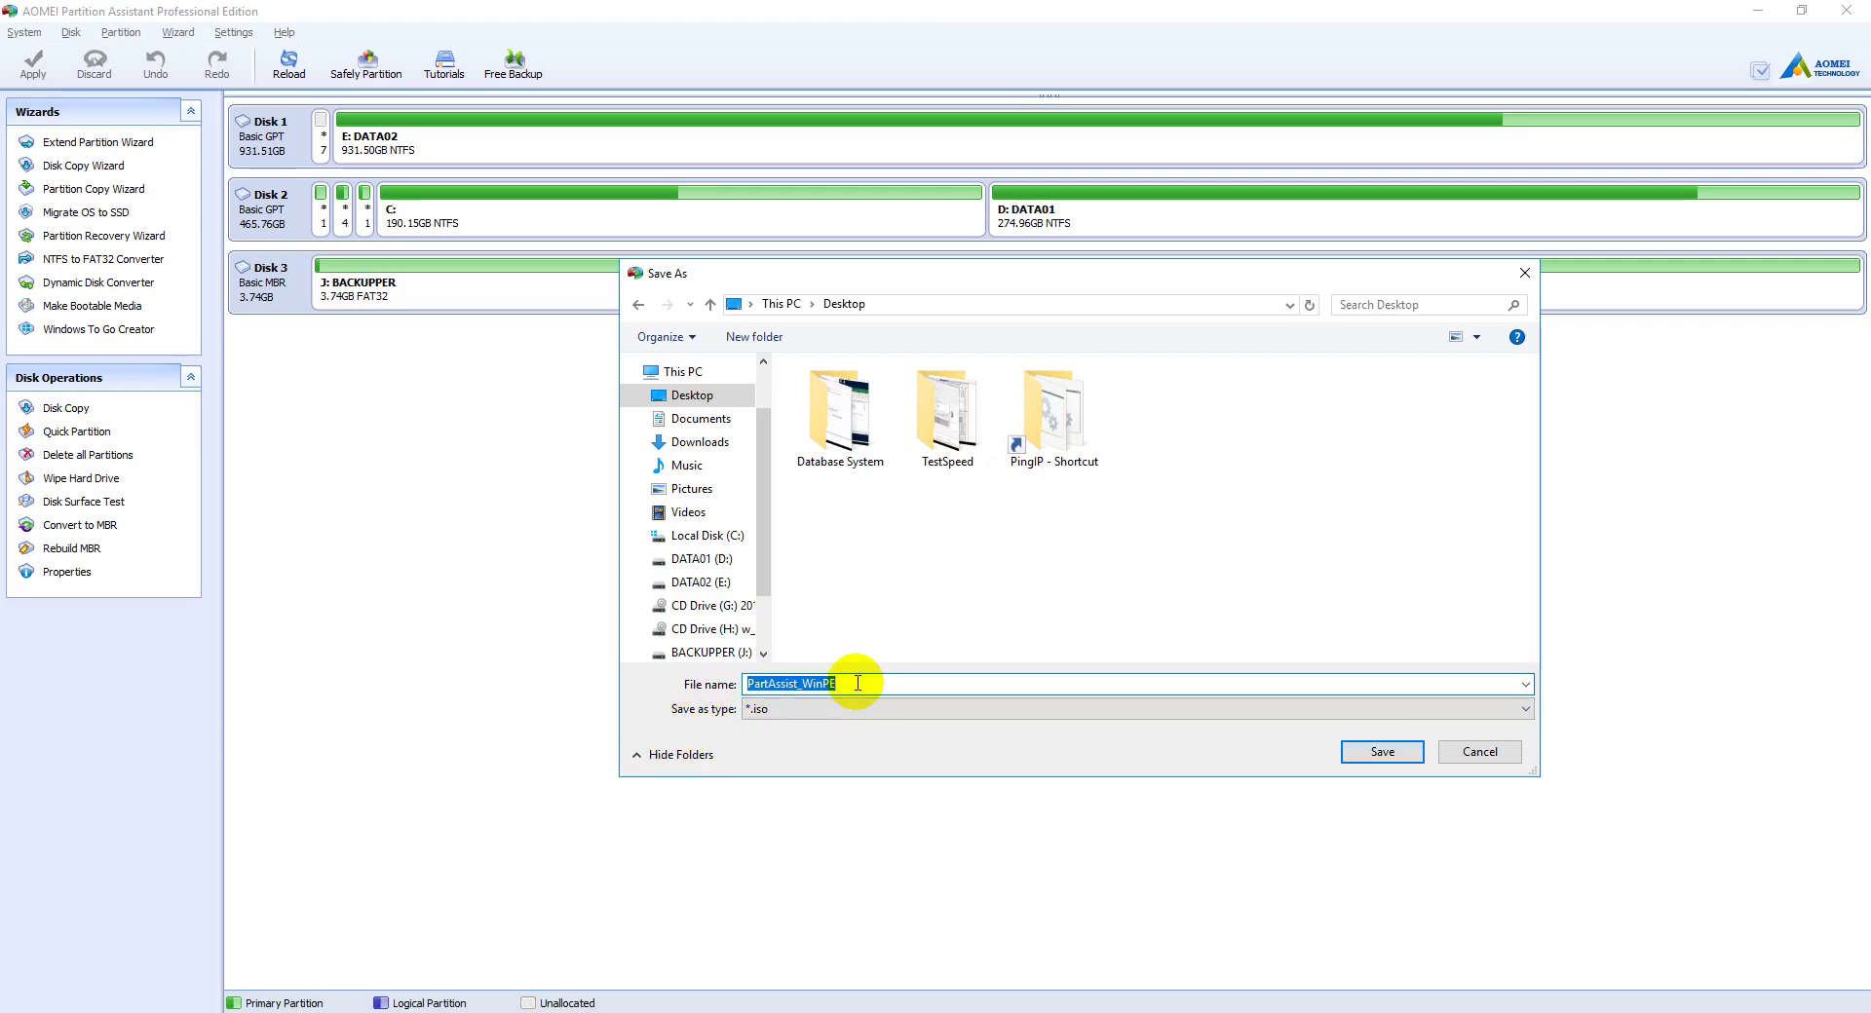
Step: Save the ISO as "AOMEI Partition Assistant Pro Edition 6.0 WinPE" and start creating it
{"action": "type", "text": "AOMEI Partition Assistant Pro Edition 6.0"}
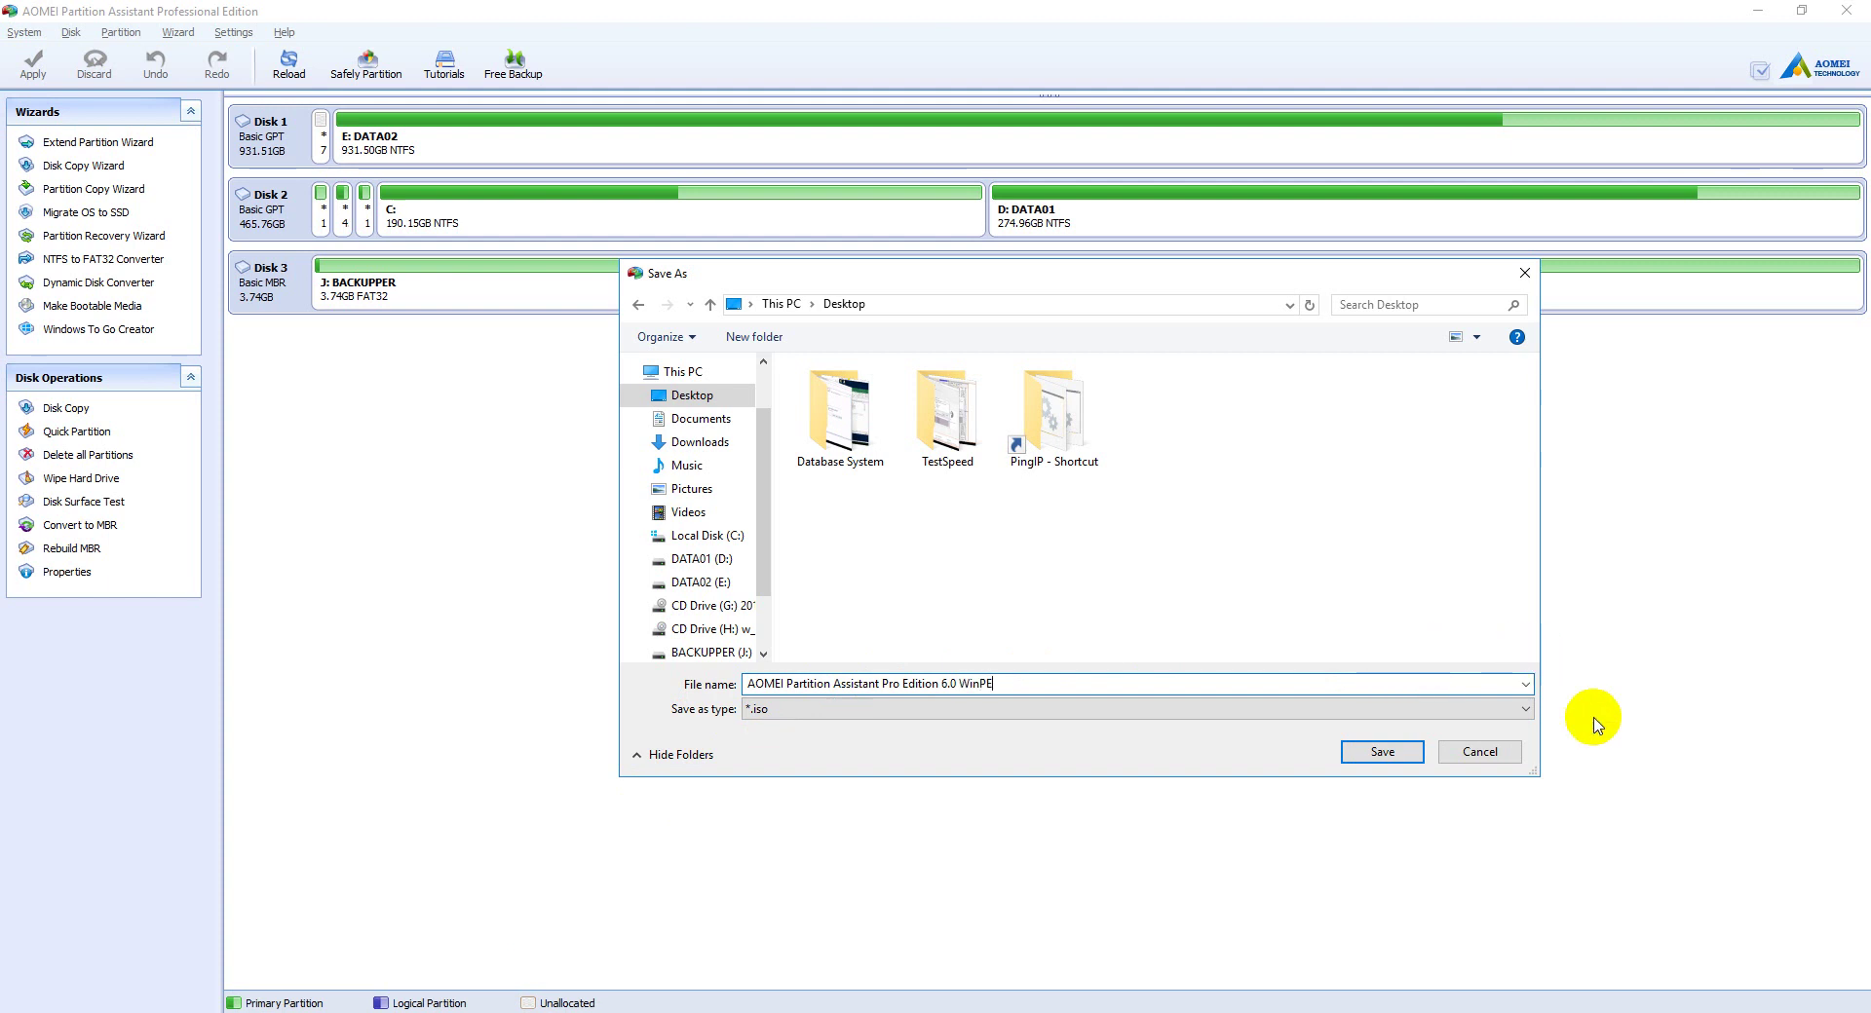
{"action": "left_click", "coordinate": [1384, 752]}
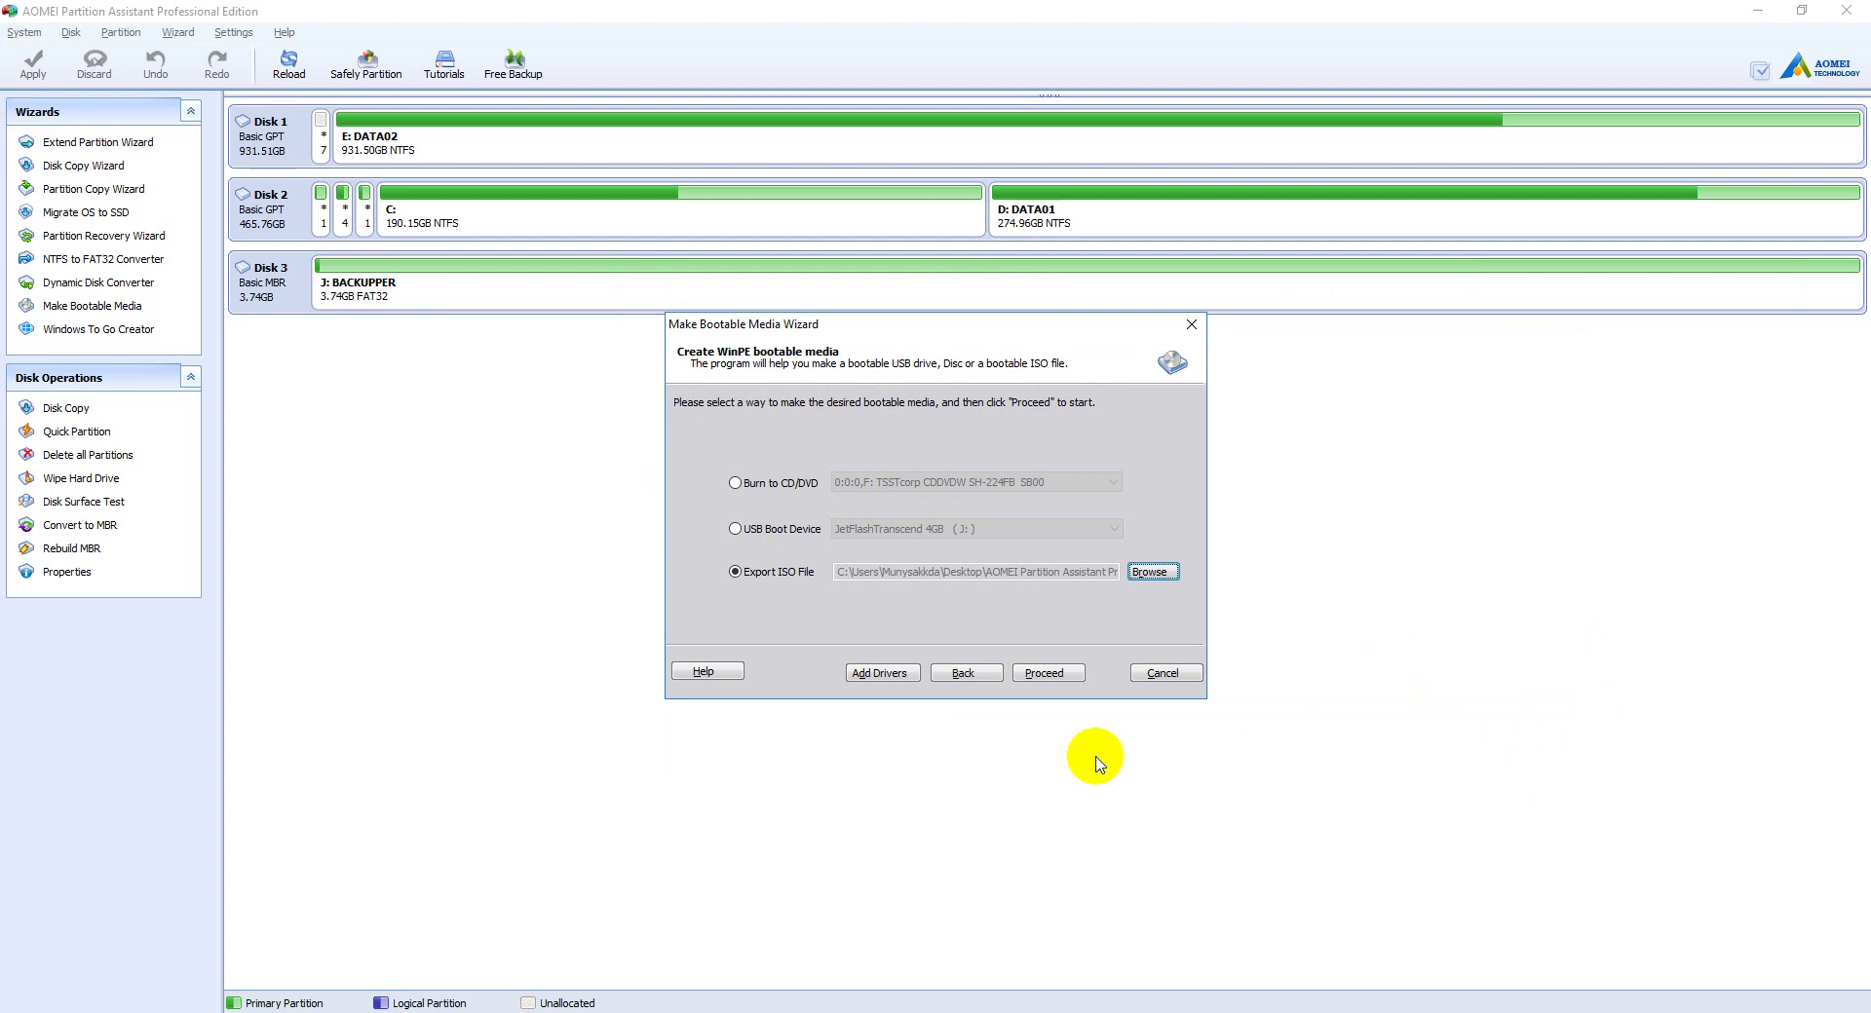
{"action": "left_click", "coordinate": [1045, 674]}
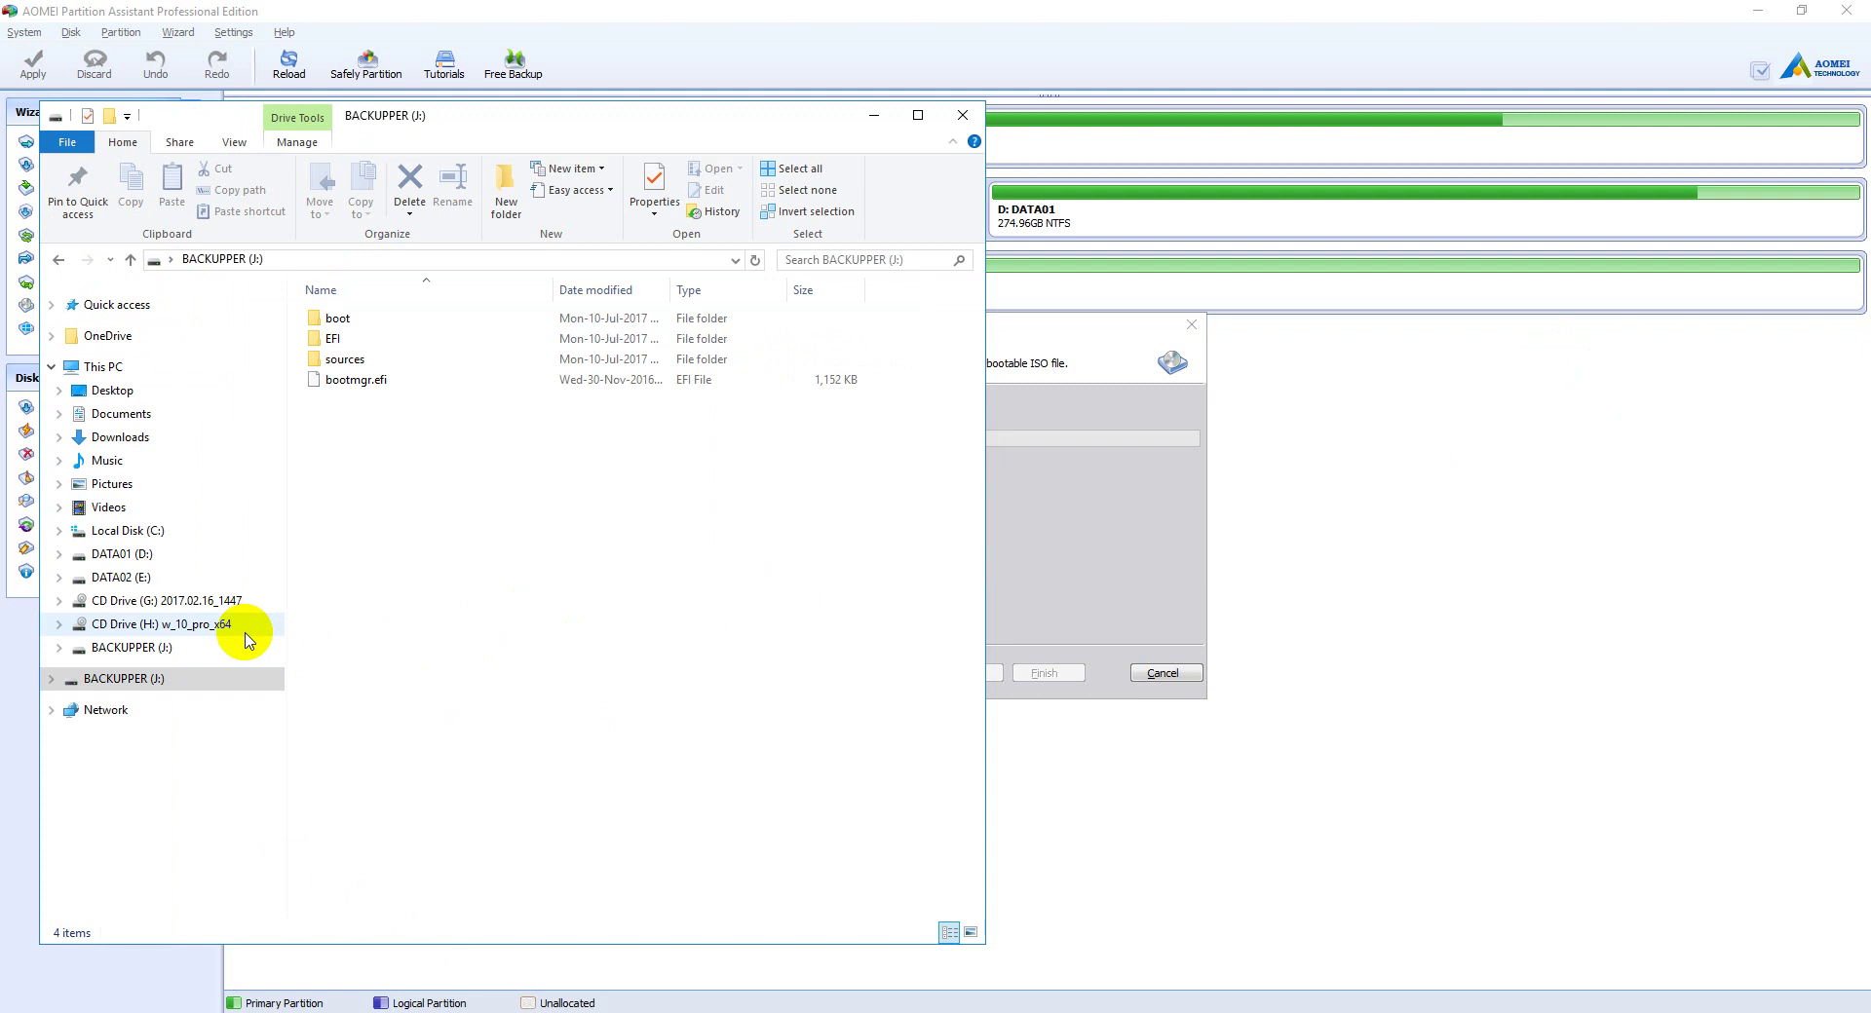
Step: Examine the EFI folder and its BOOT subfolder on the BACKUPPER (J:) drive, and close File Explorer
{"action": "left_click", "coordinate": [161, 648]}
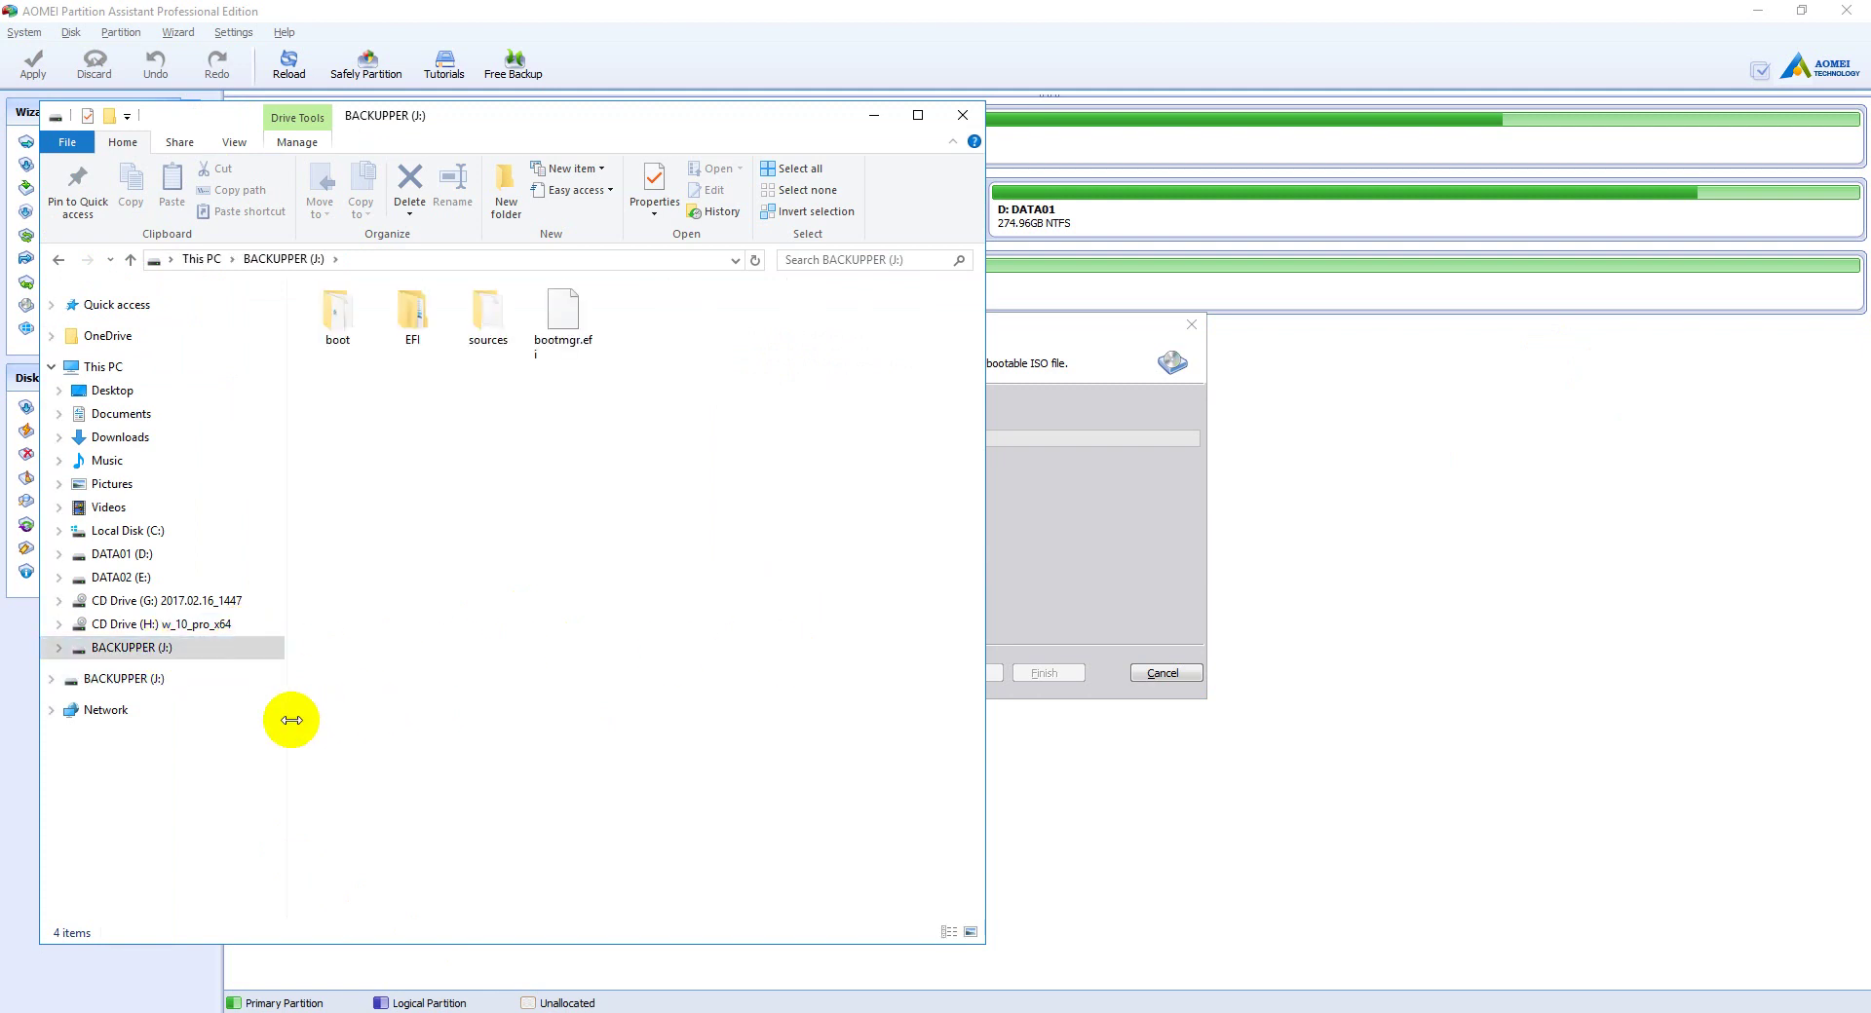
{"action": "left_click", "coordinate": [204, 678]}
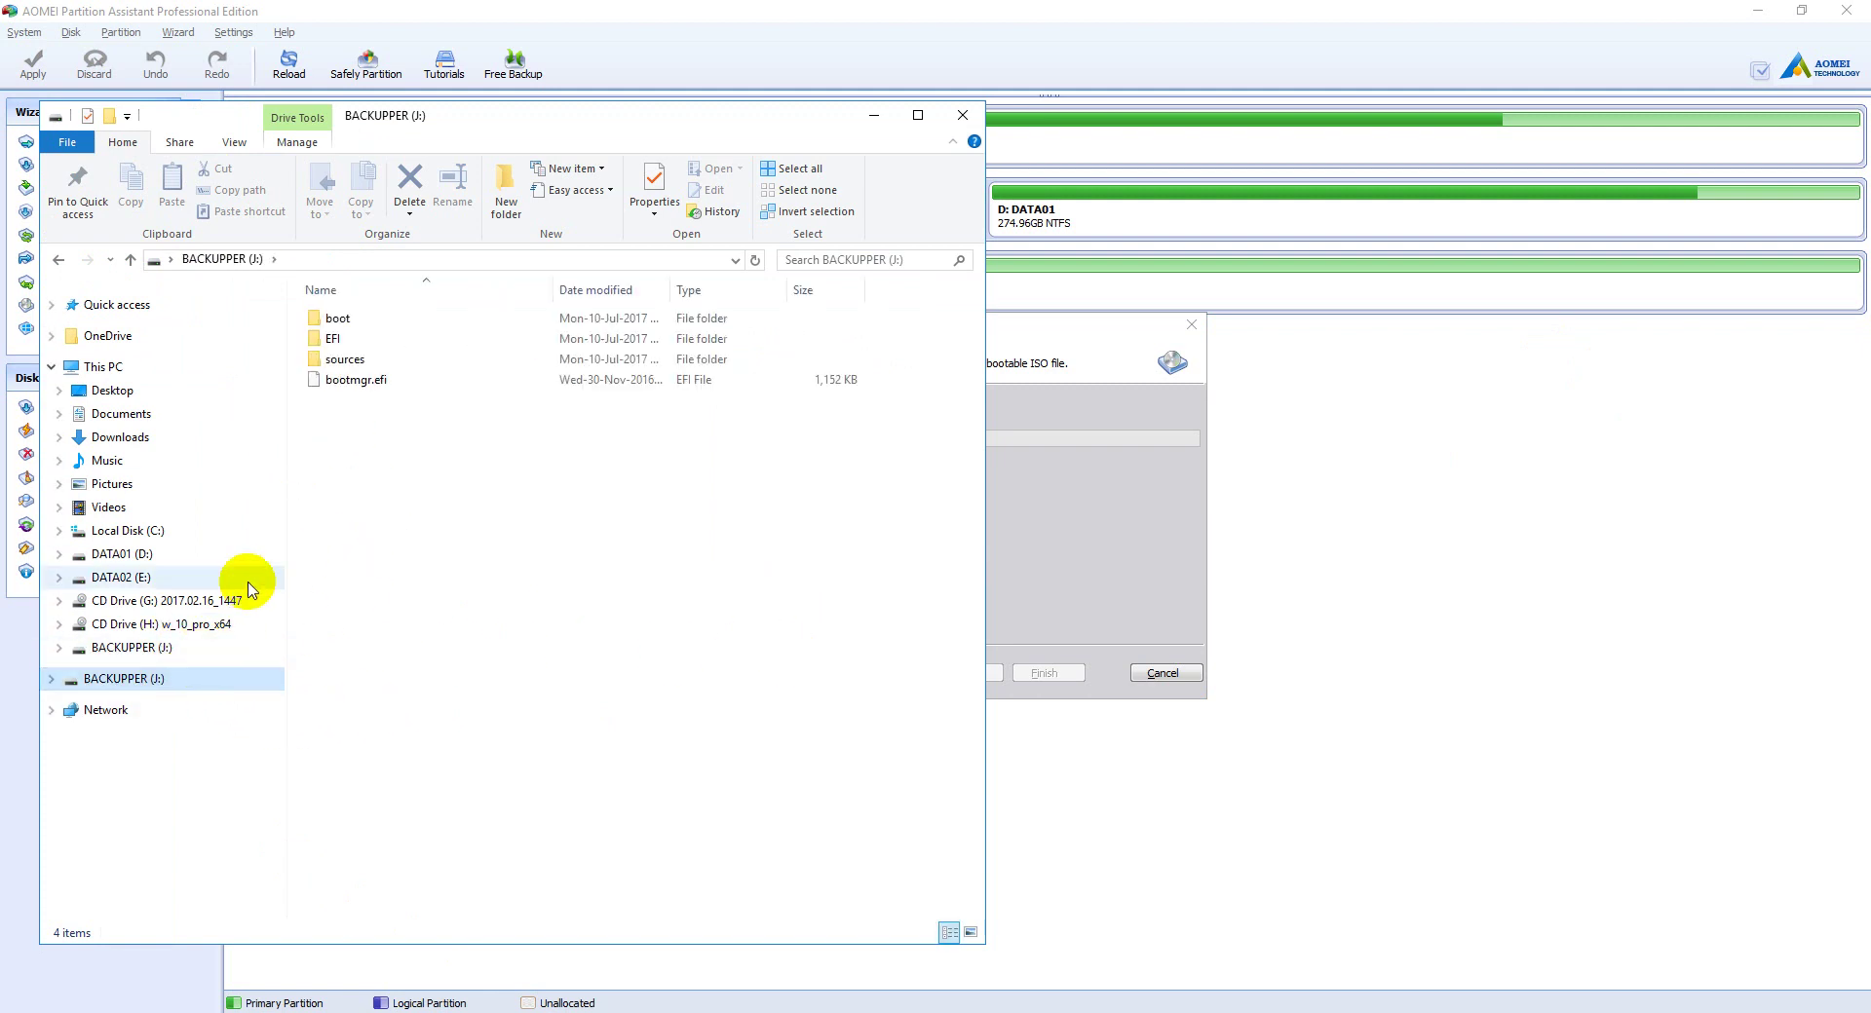
{"action": "double_click", "coordinate": [317, 341]}
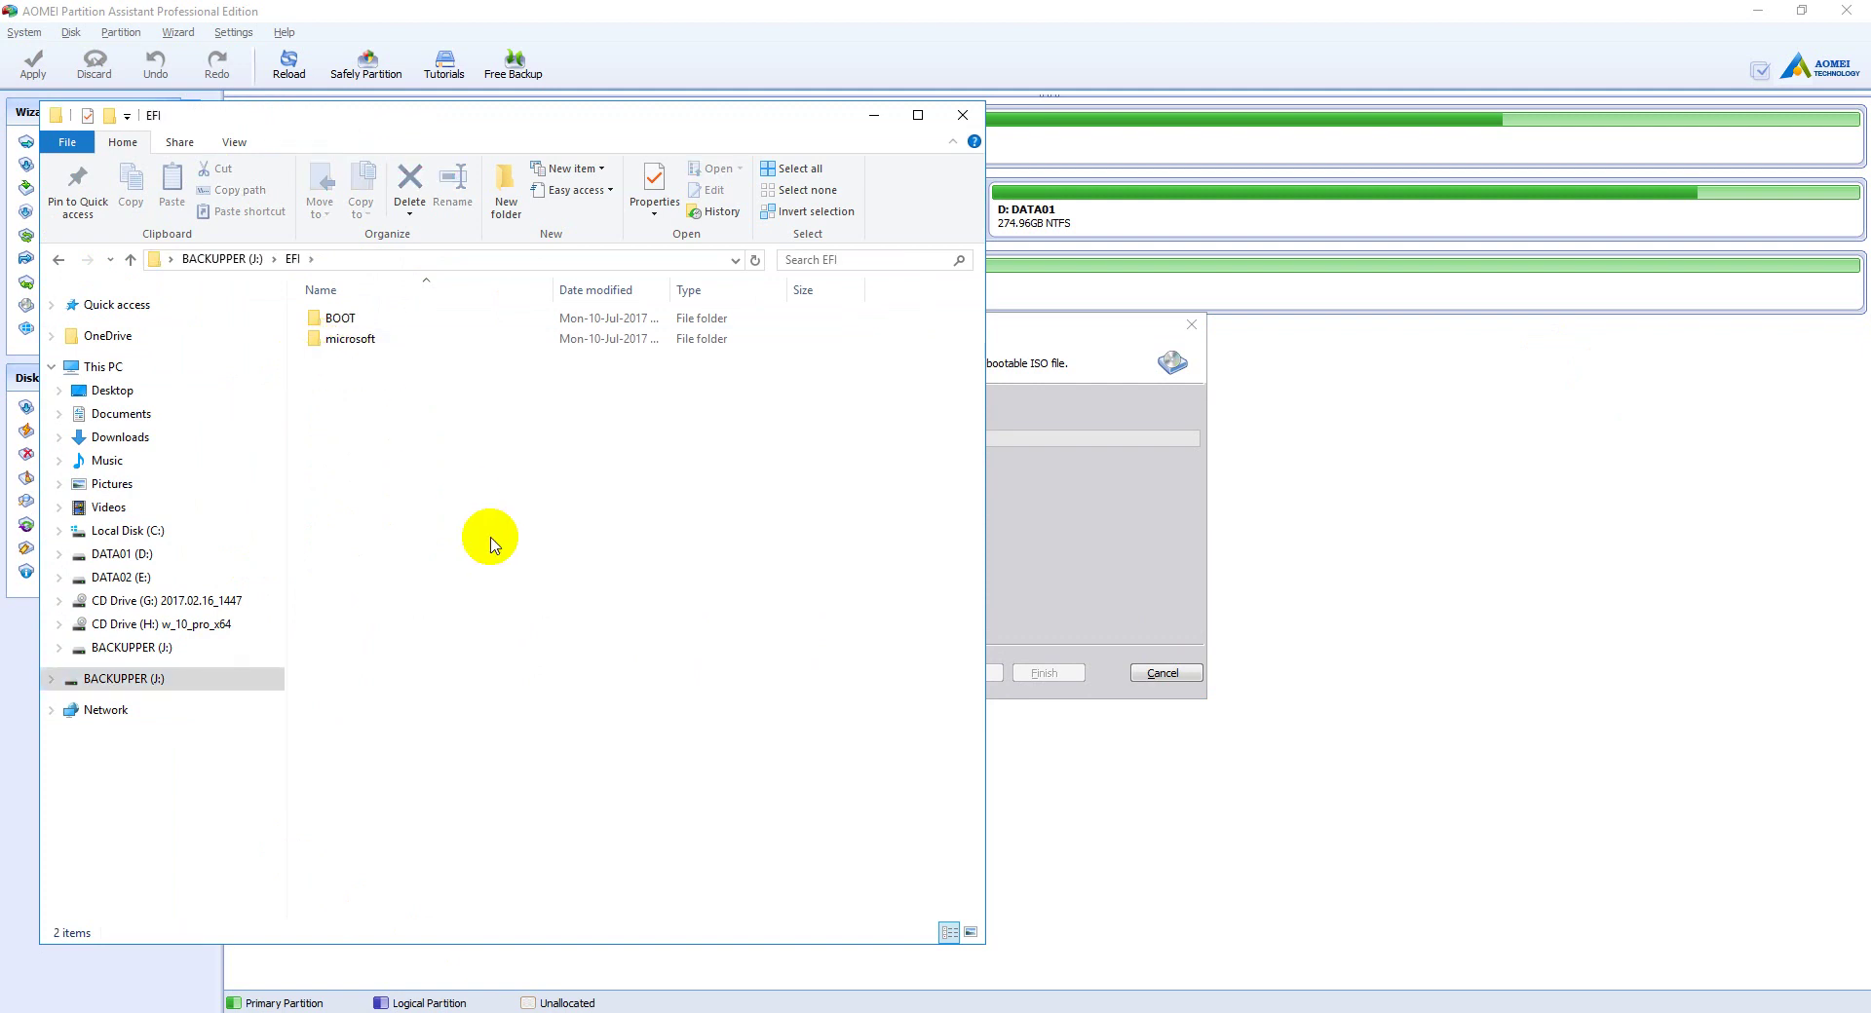
{"action": "double_click", "coordinate": [336, 318]}
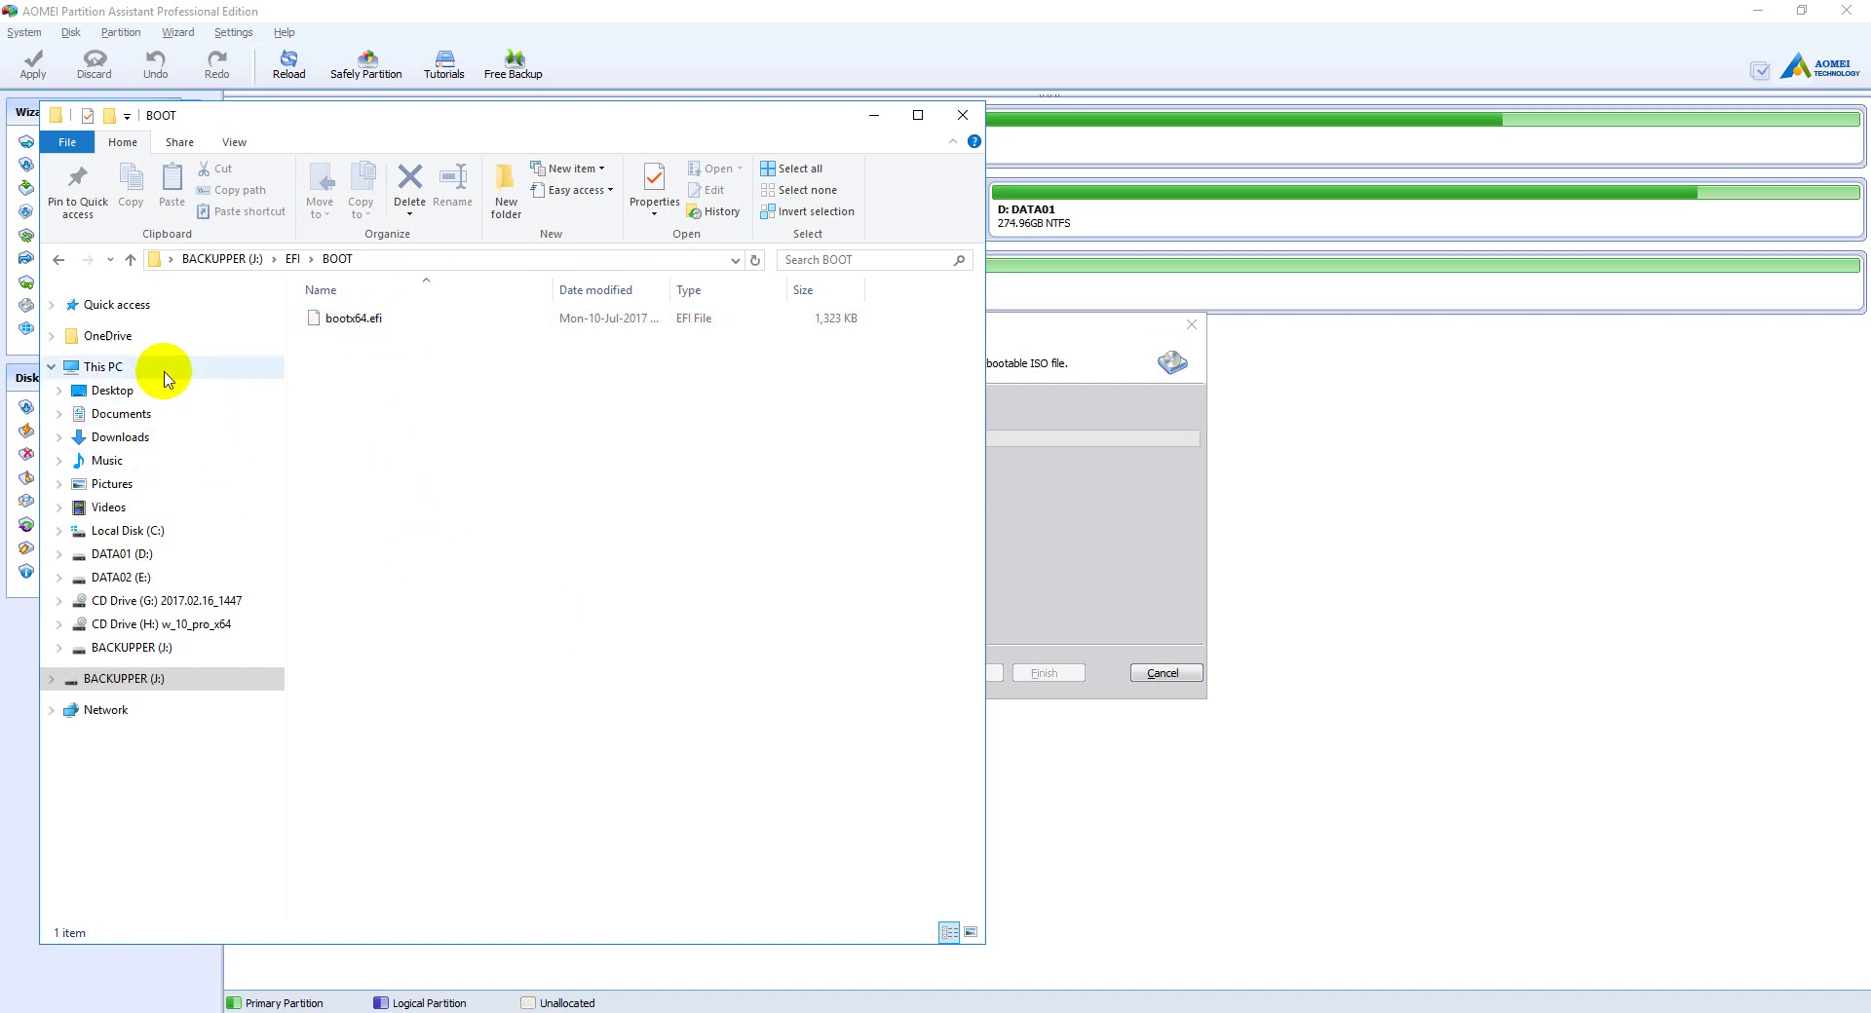
{"action": "left_click", "coordinate": [55, 263]}
{"action": "left_click_drag", "start_coordinate": [663, 119], "coordinate": [938, 275]}
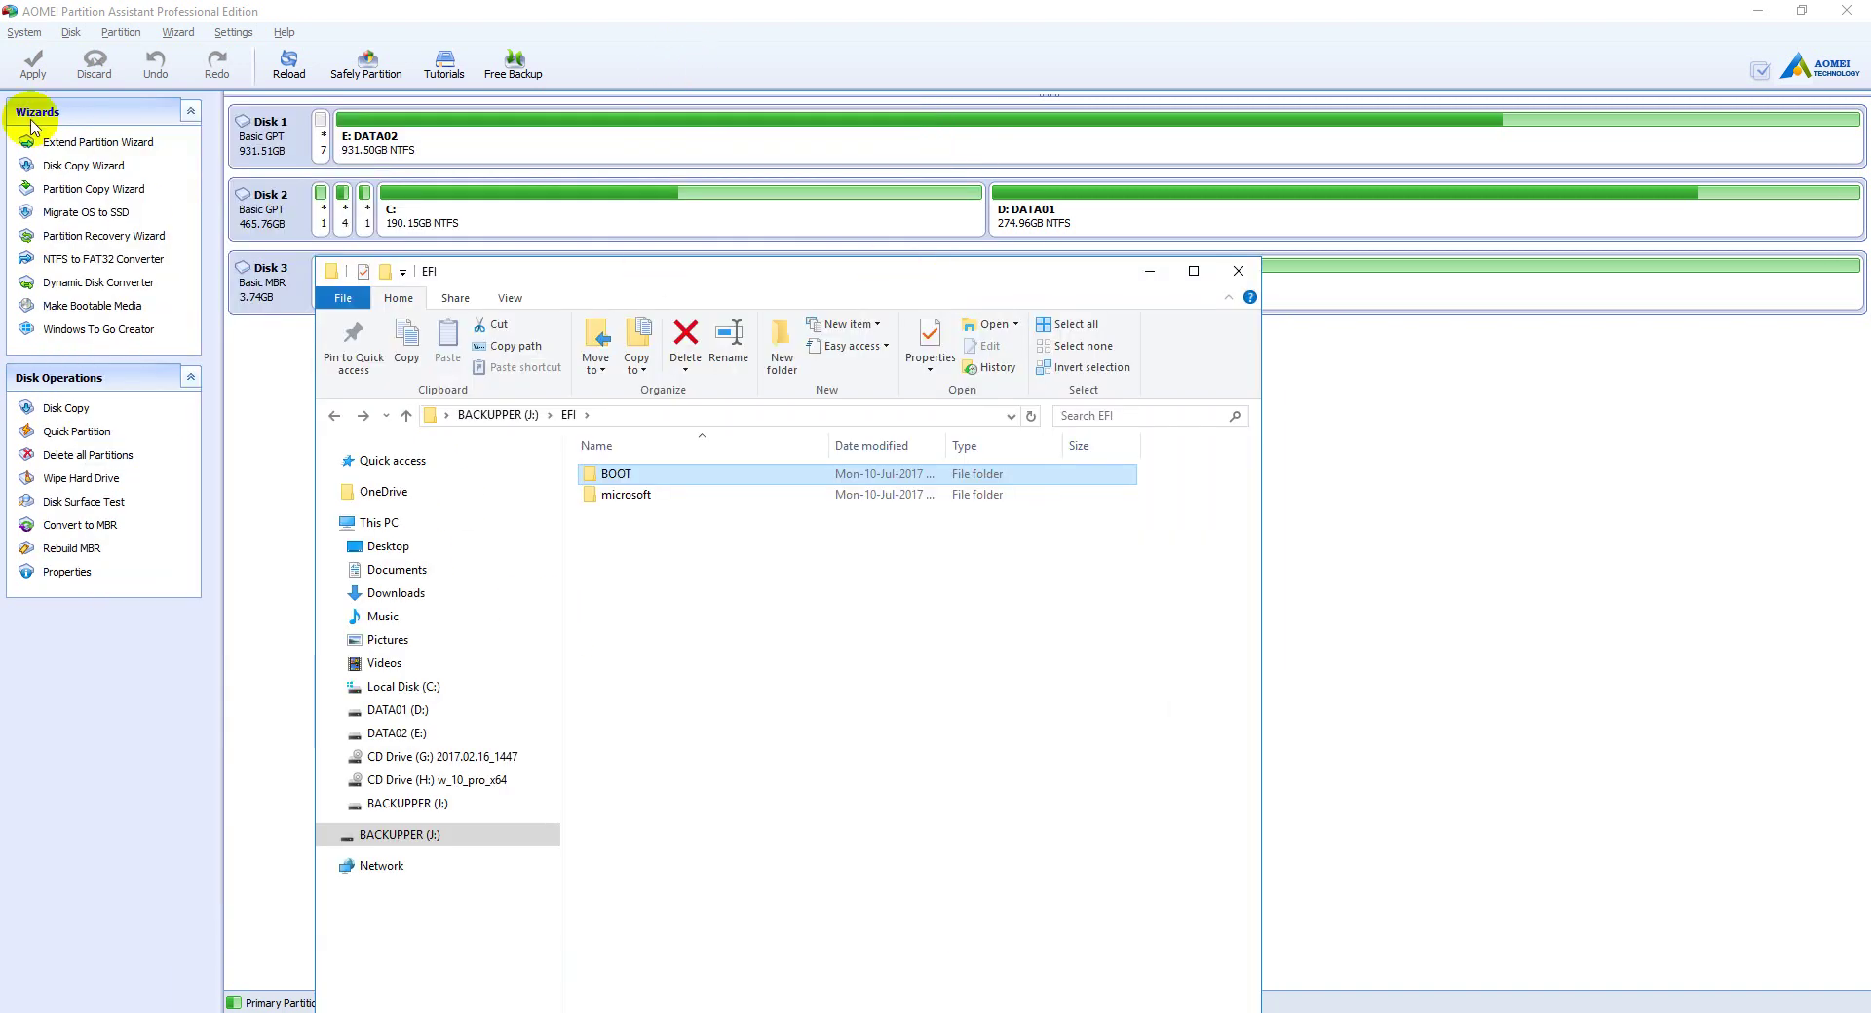
{"action": "left_click", "coordinate": [1237, 271]}
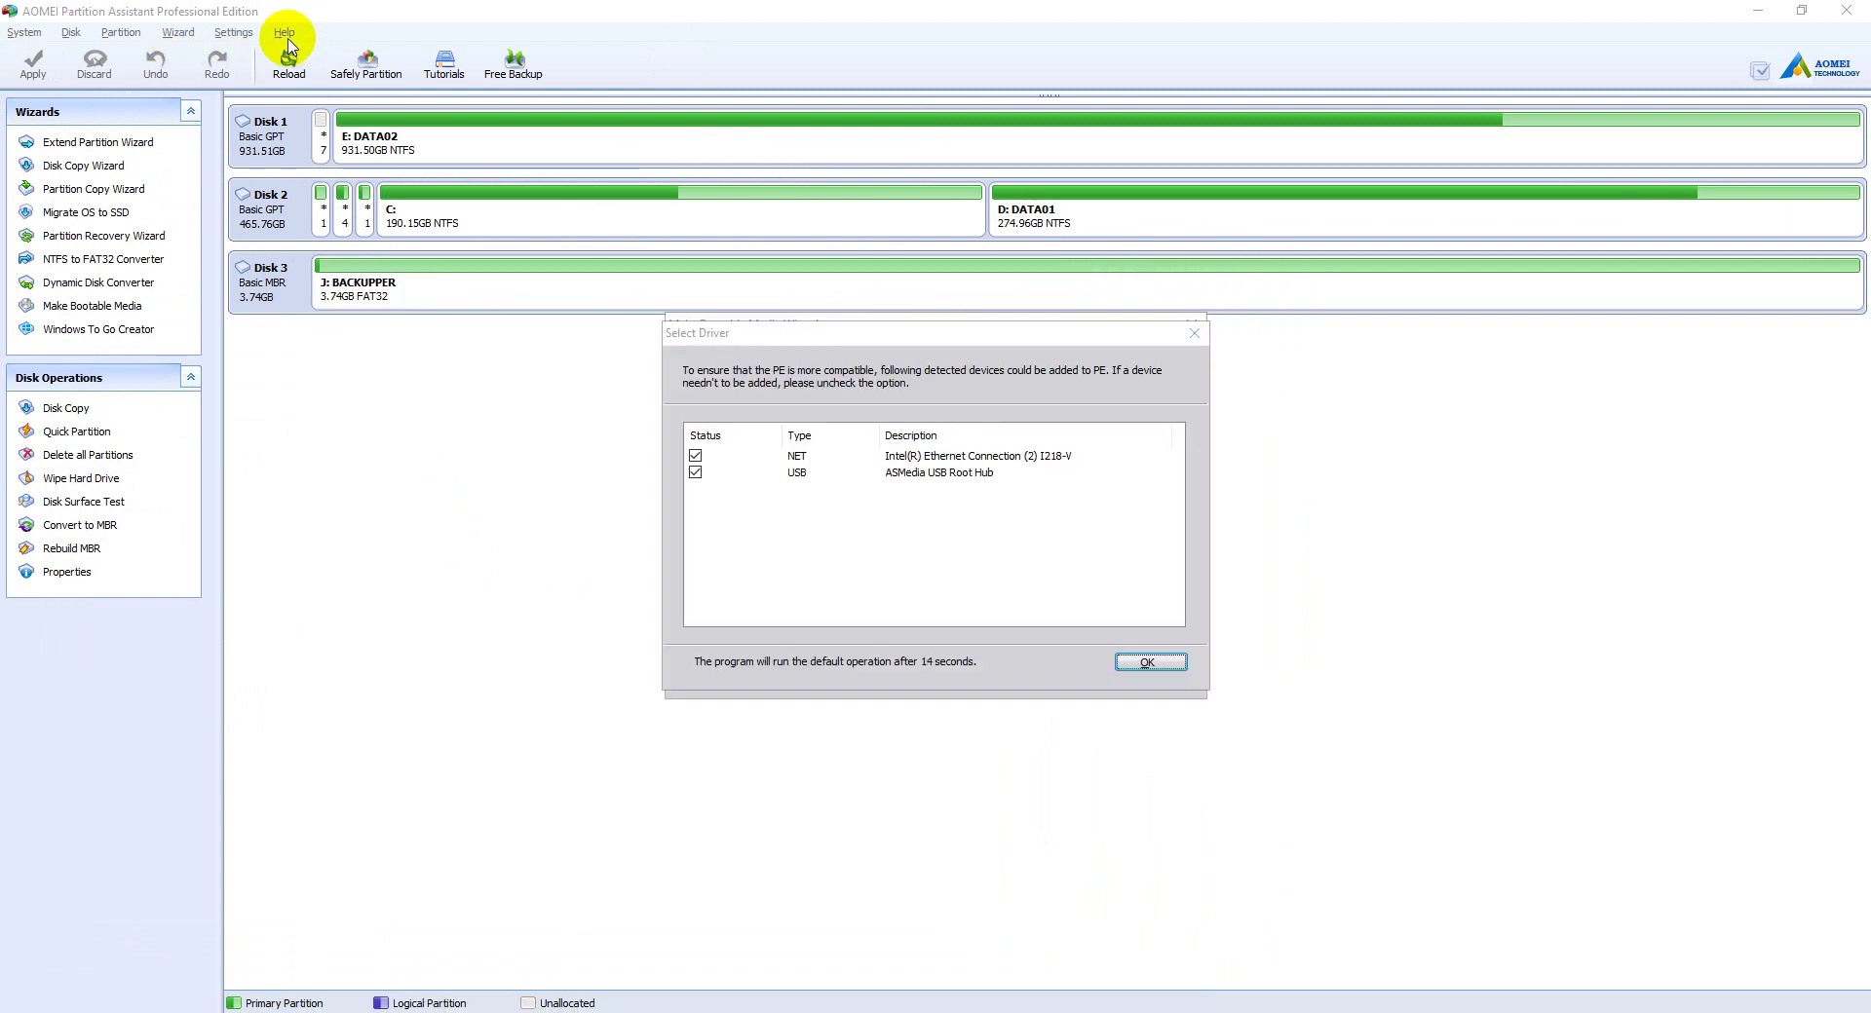
Step: Accept both detected NET and USB drivers for the WinPE ISO and close Hyper-V Manager
{"action": "left_click", "coordinate": [1156, 650]}
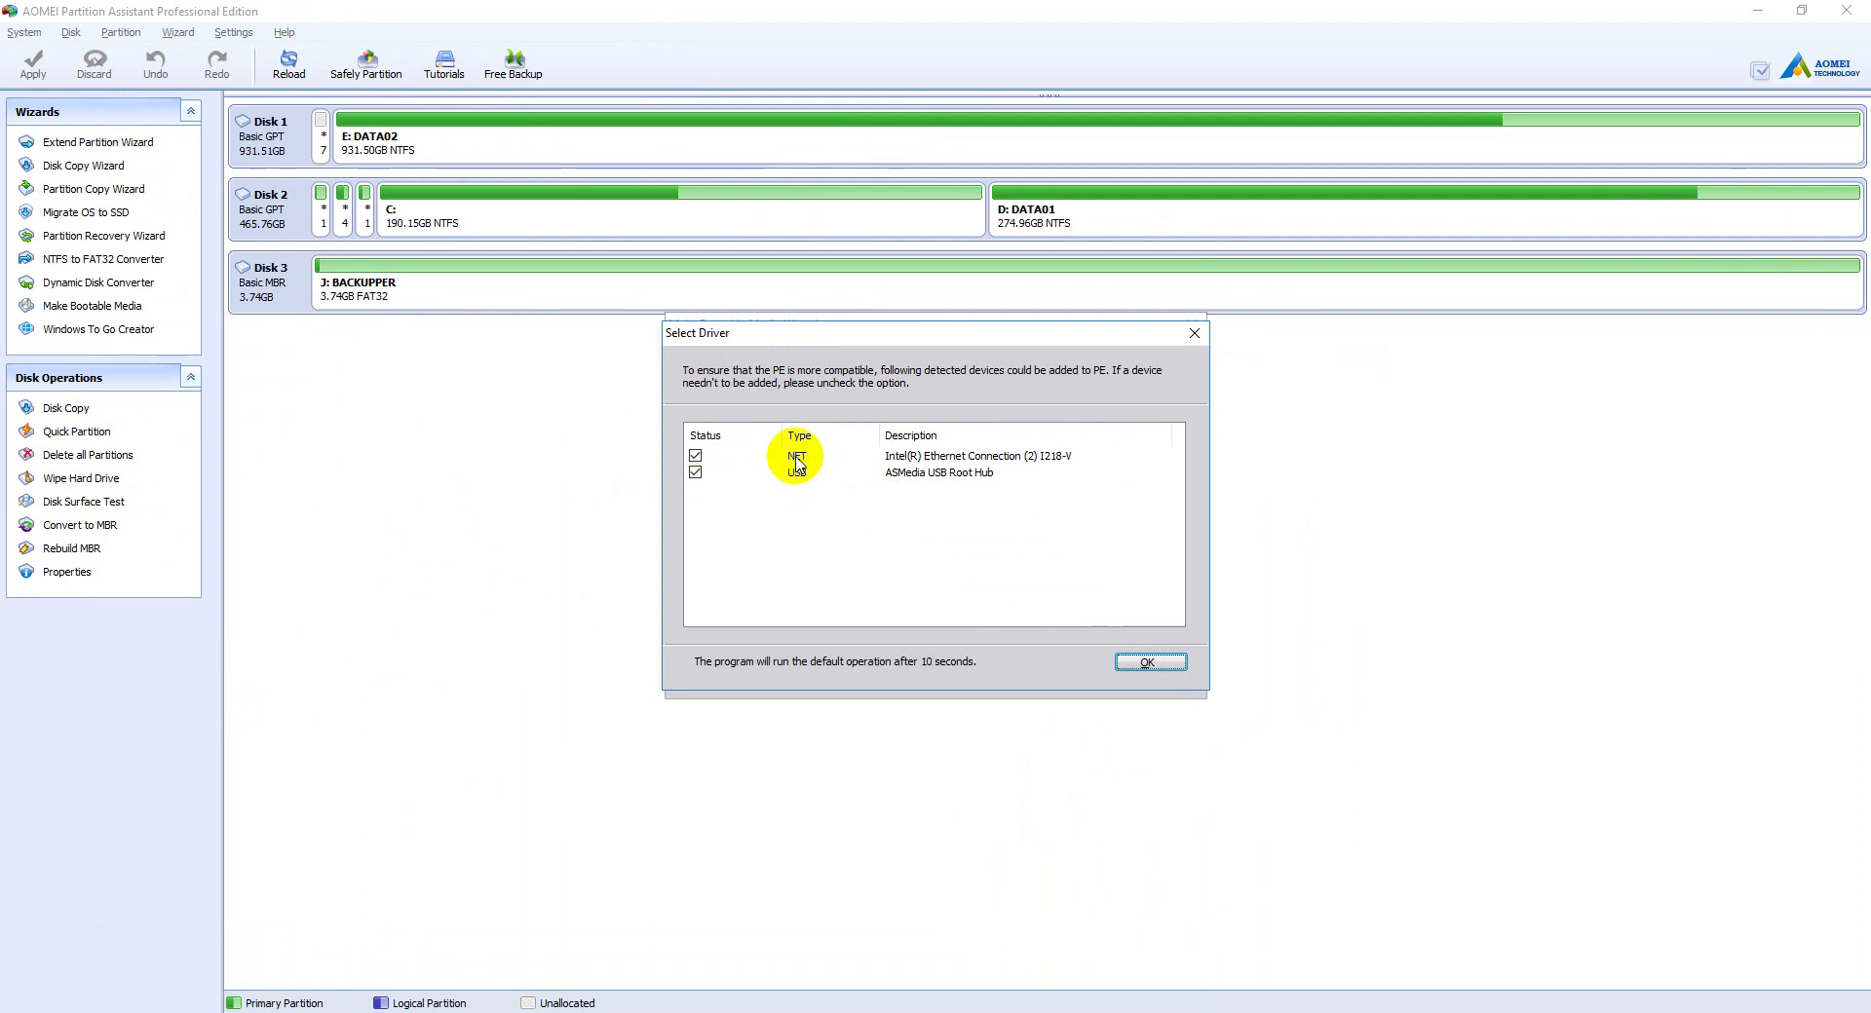
{"action": "left_click", "coordinate": [1162, 667]}
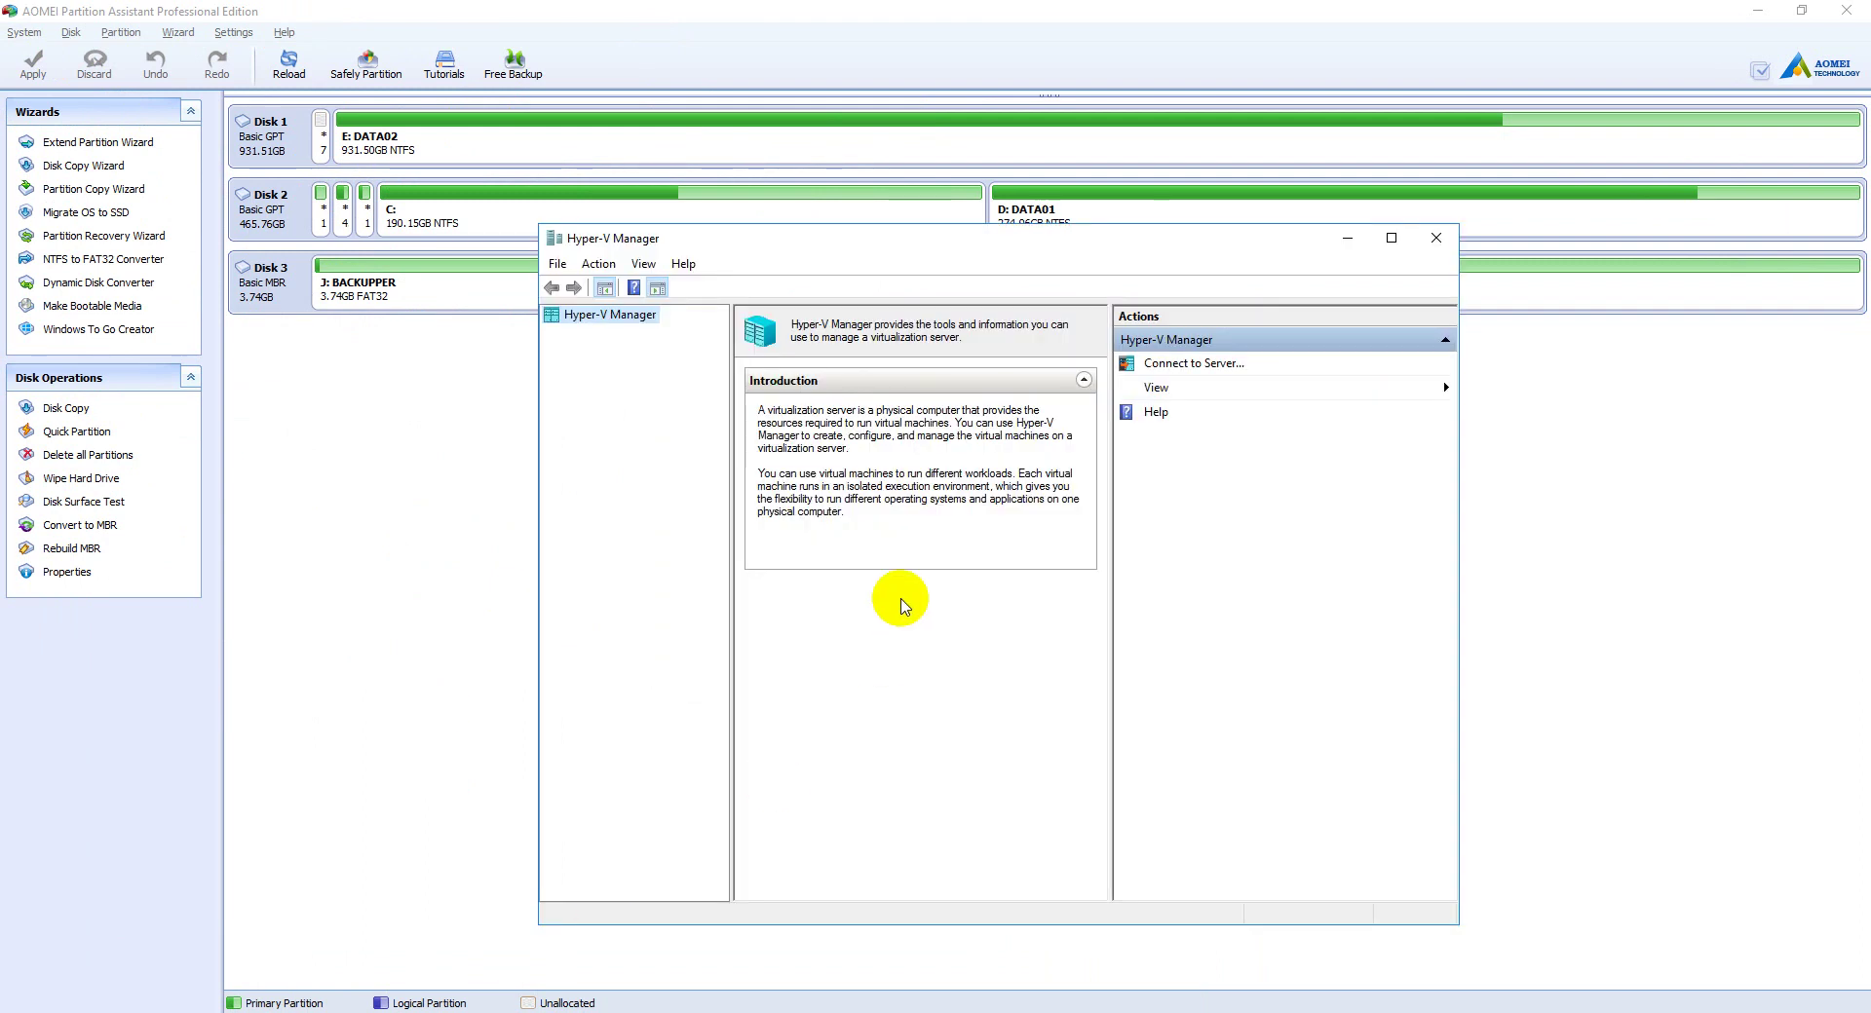
{"action": "left_click", "coordinate": [1439, 240]}
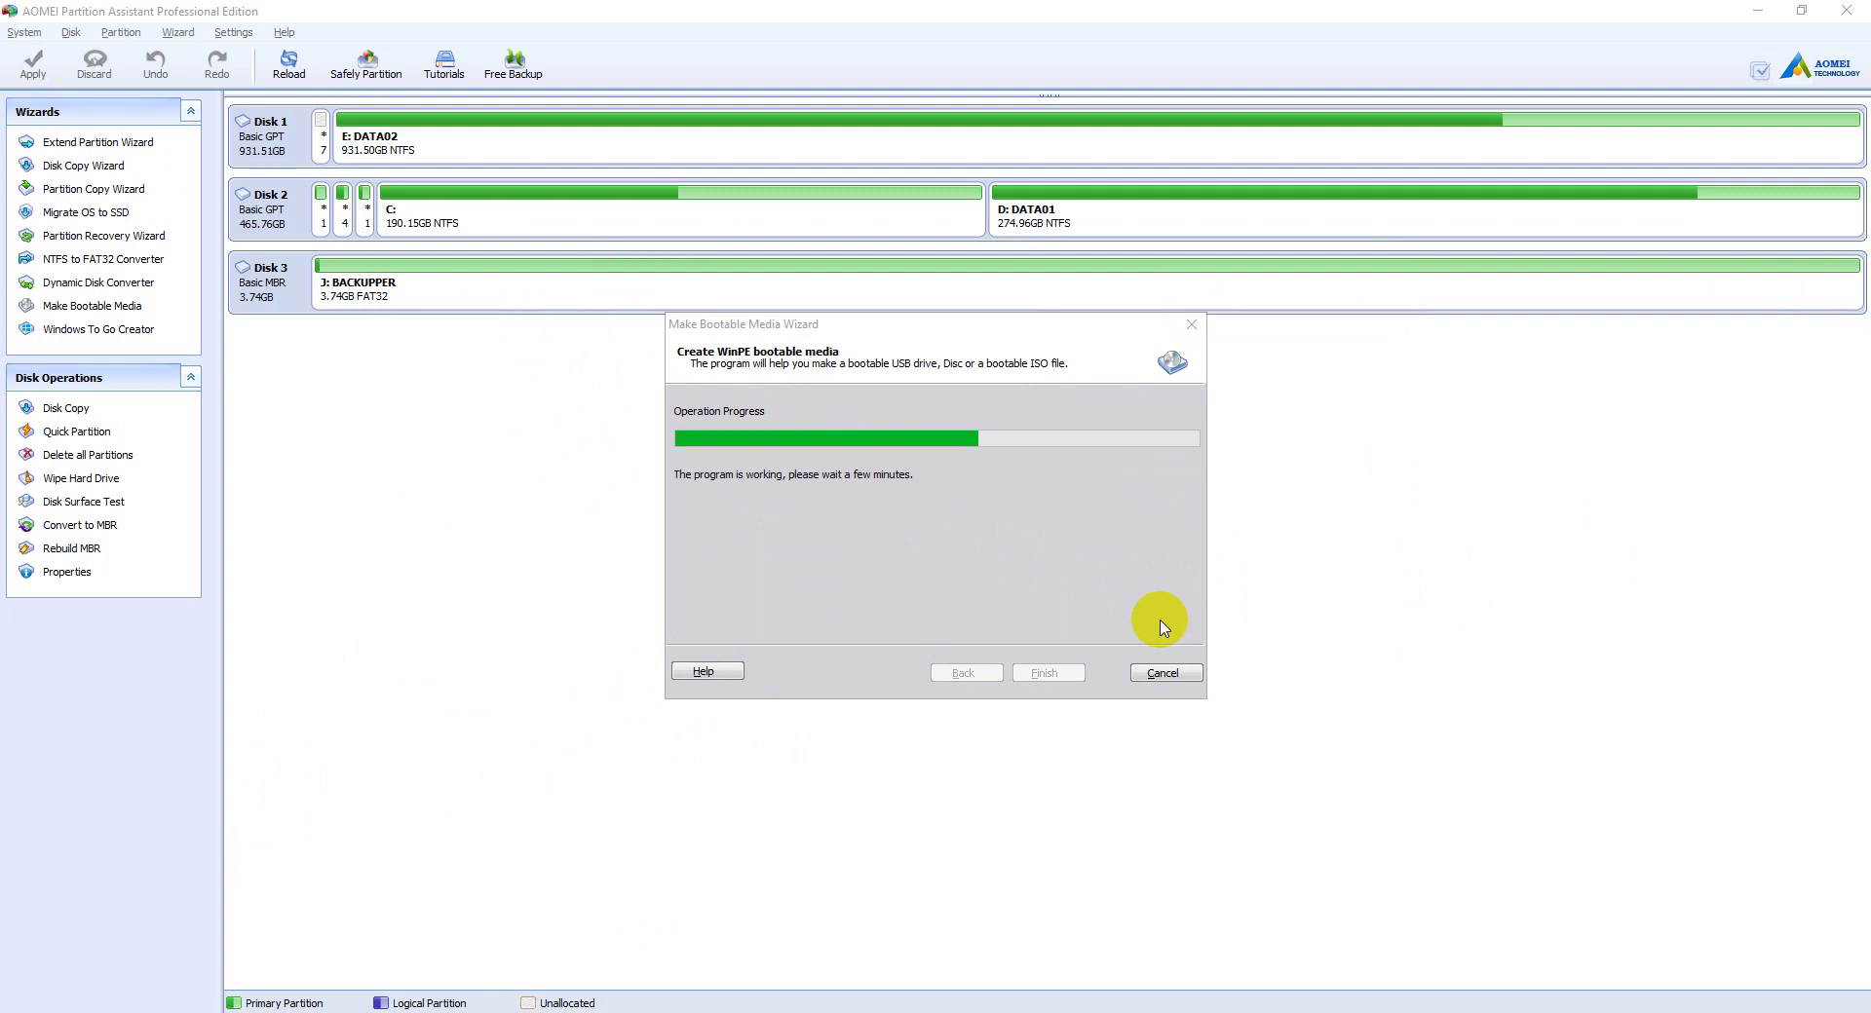
Step: Reopen File Explorer, inspect bootx64.efi in the EFI\BOOT folder of BACKUPPER (J:), and return to the wizard
{"action": "key", "text": "super+e"}
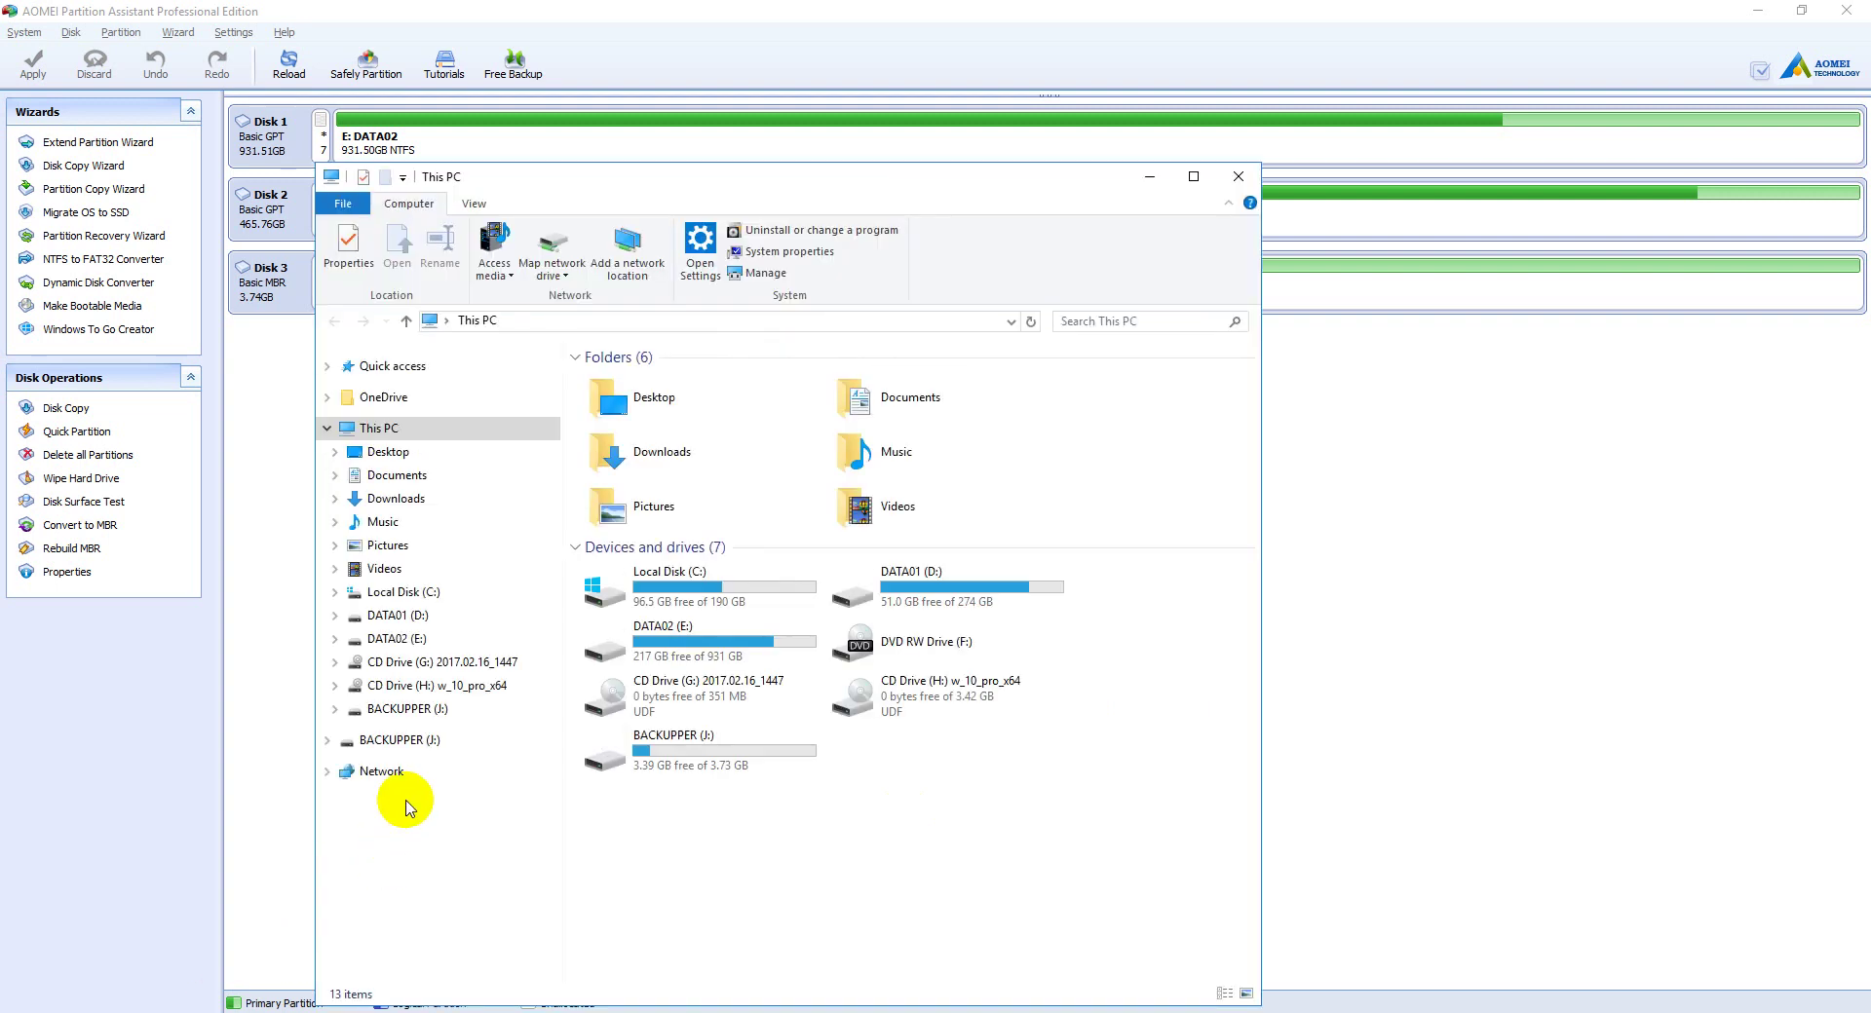
{"action": "left_click", "coordinate": [704, 758]}
{"action": "double_click", "coordinate": [708, 767]}
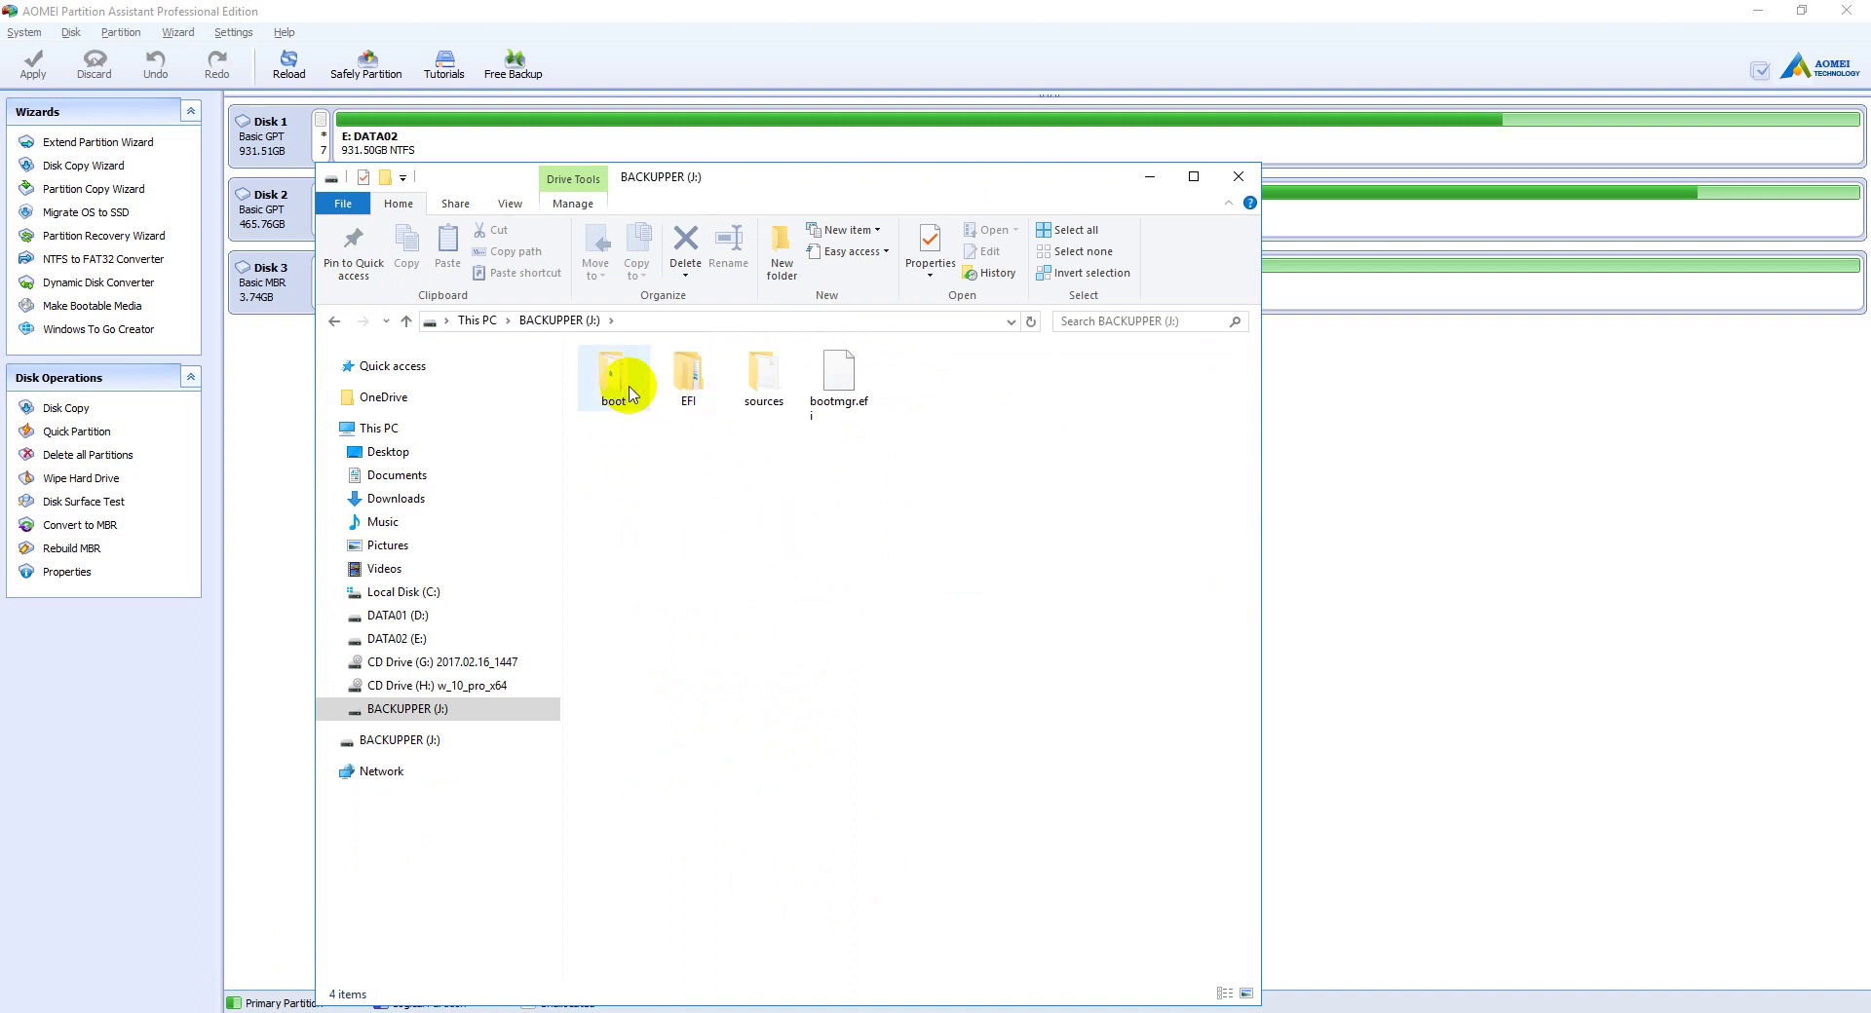
{"action": "double_click", "coordinate": [690, 370]}
{"action": "double_click", "coordinate": [614, 382]}
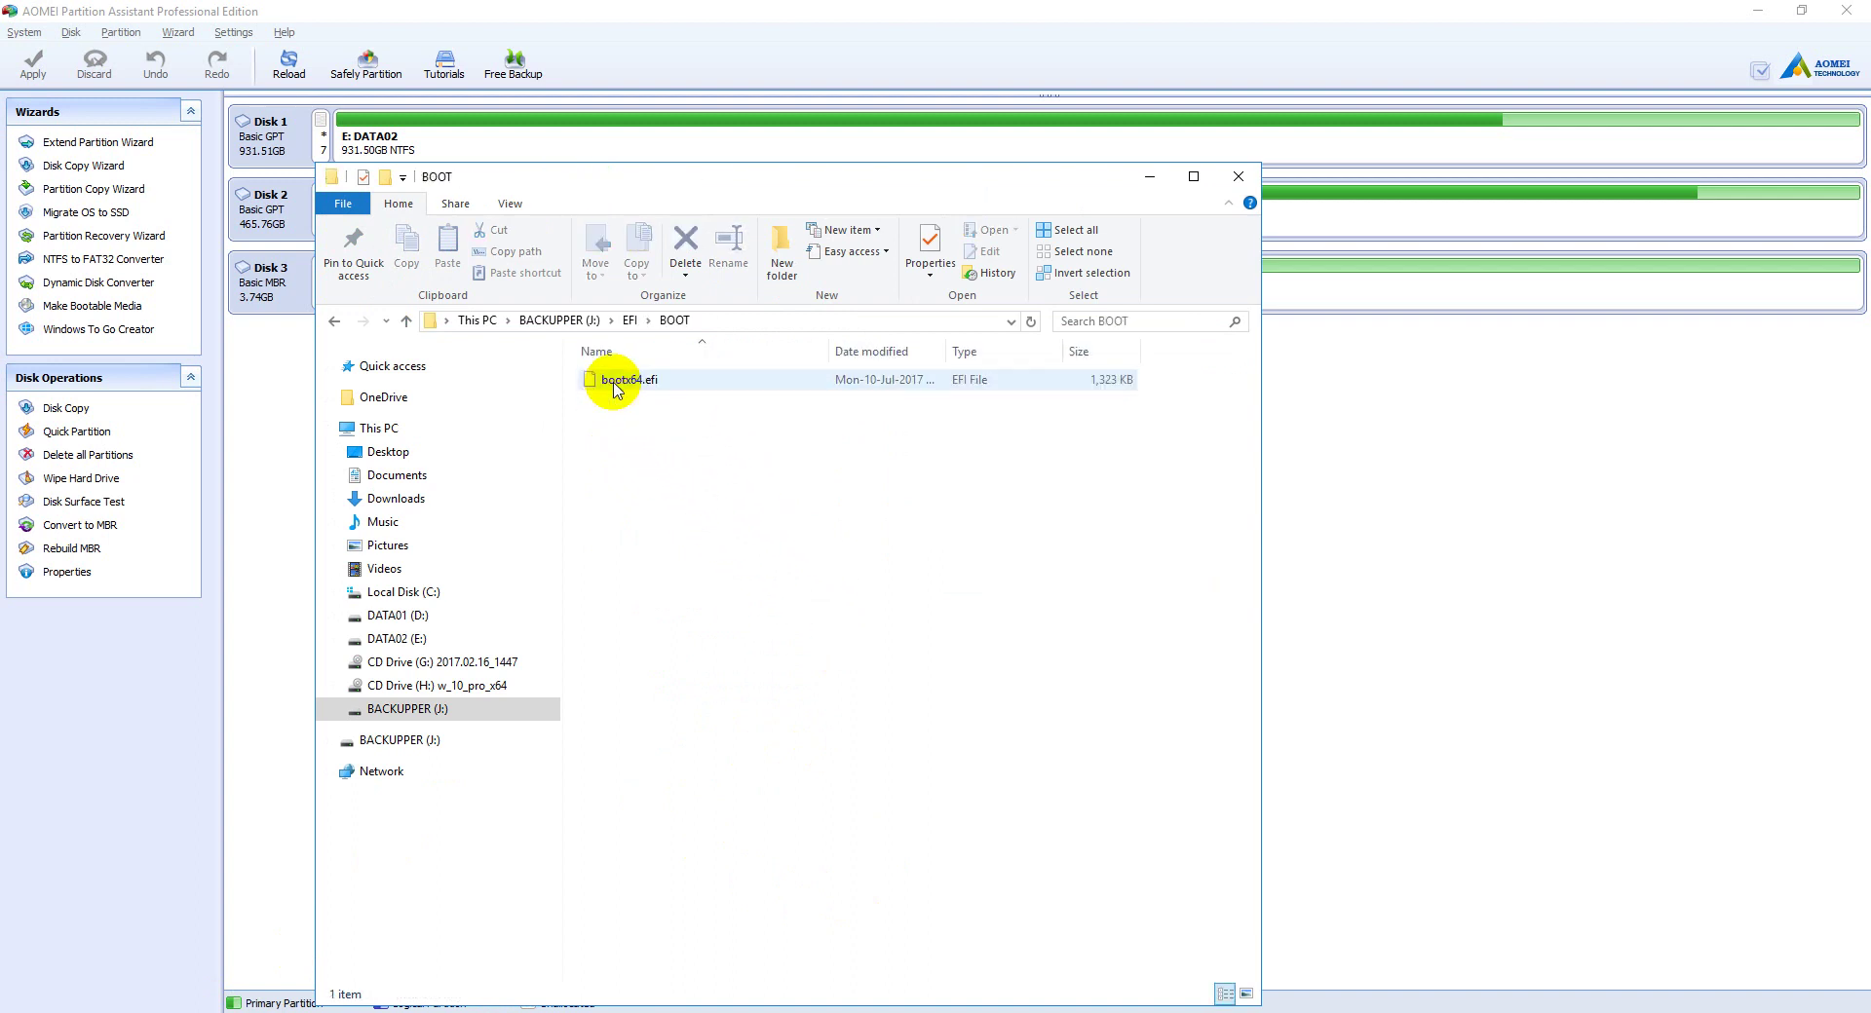
{"action": "left_click", "coordinate": [331, 320]}
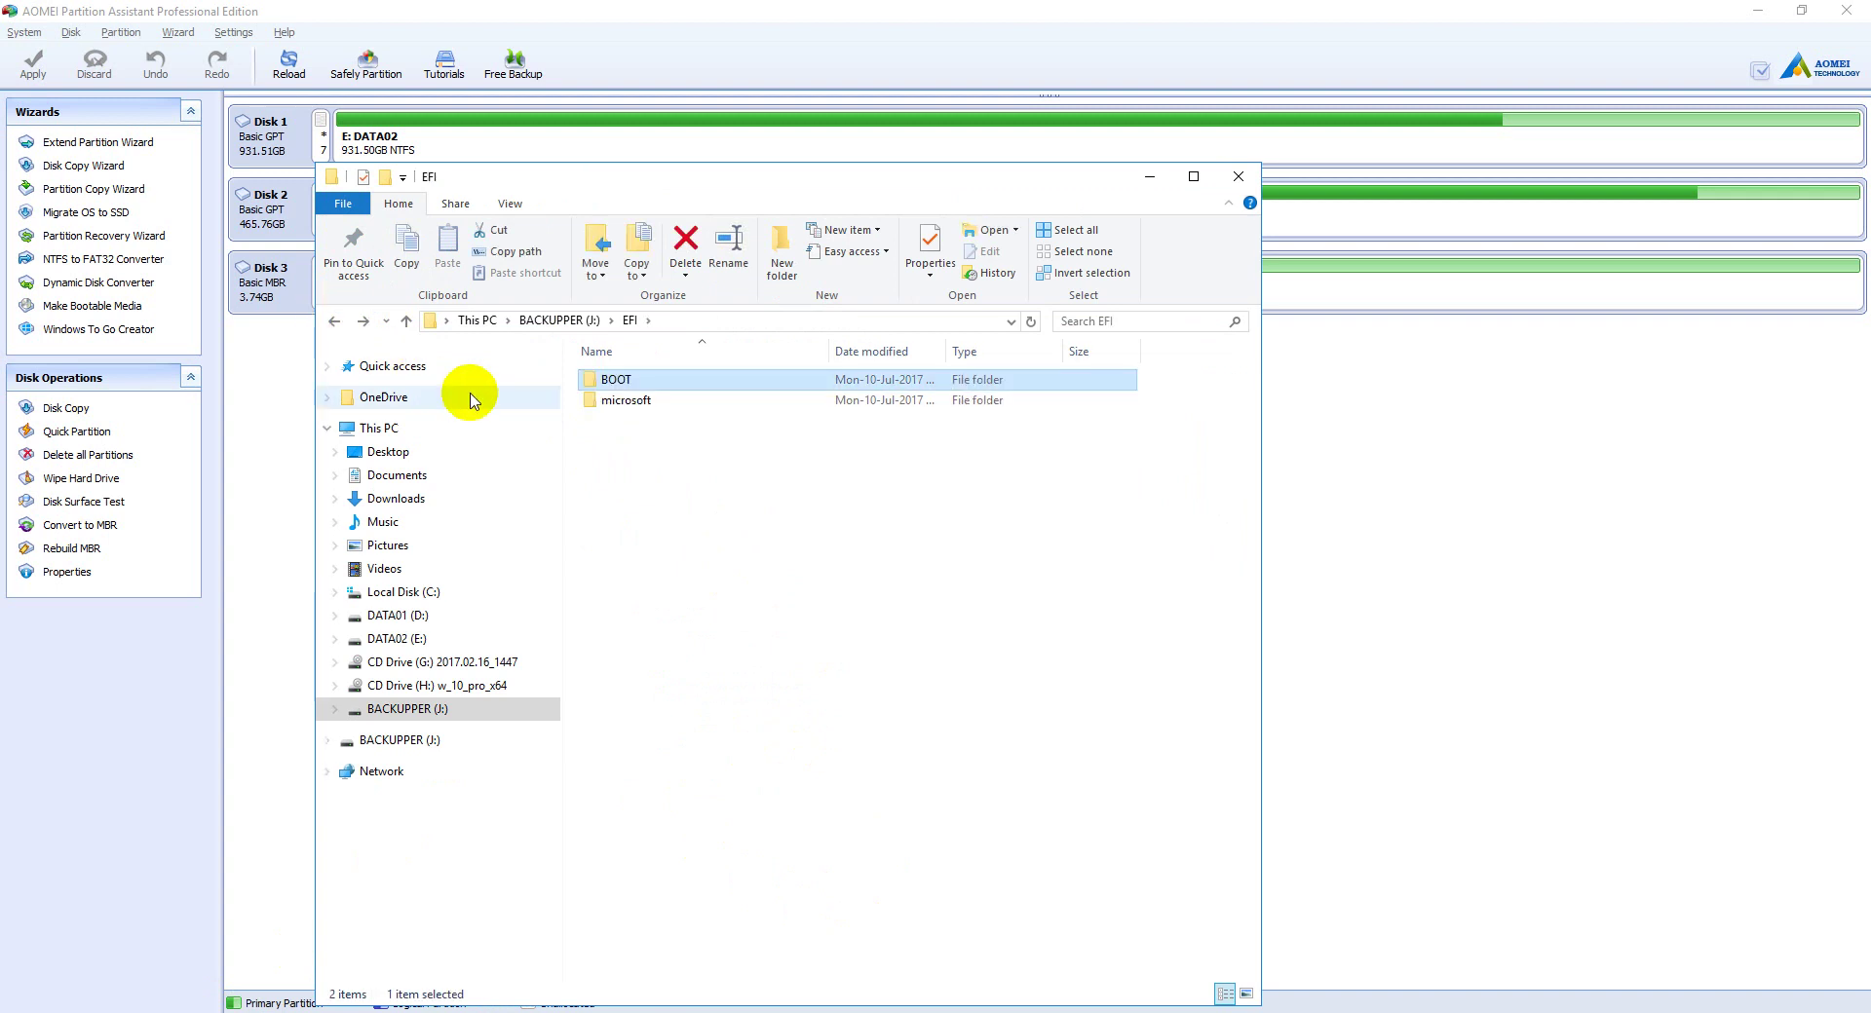
{"action": "left_click", "coordinate": [617, 386]}
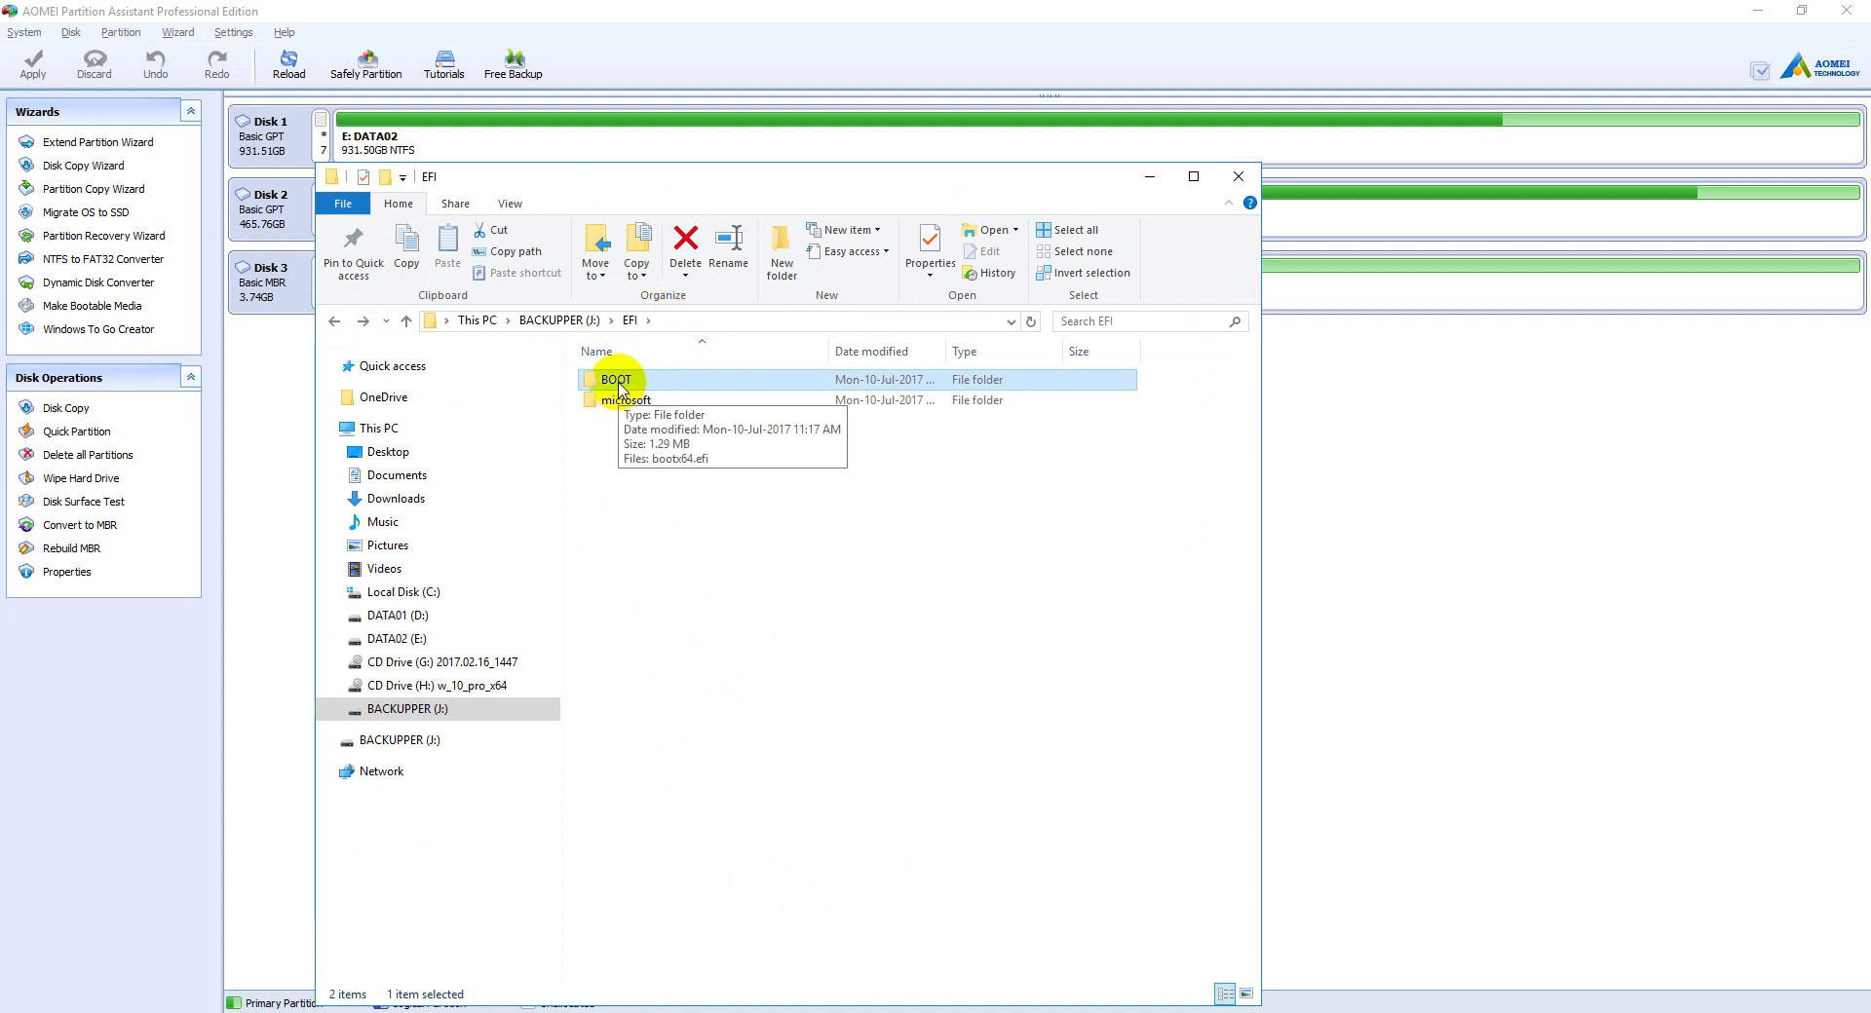
{"action": "double_click", "coordinate": [620, 387]}
{"action": "left_click_drag", "start_coordinate": [718, 474], "coordinate": [565, 356]}
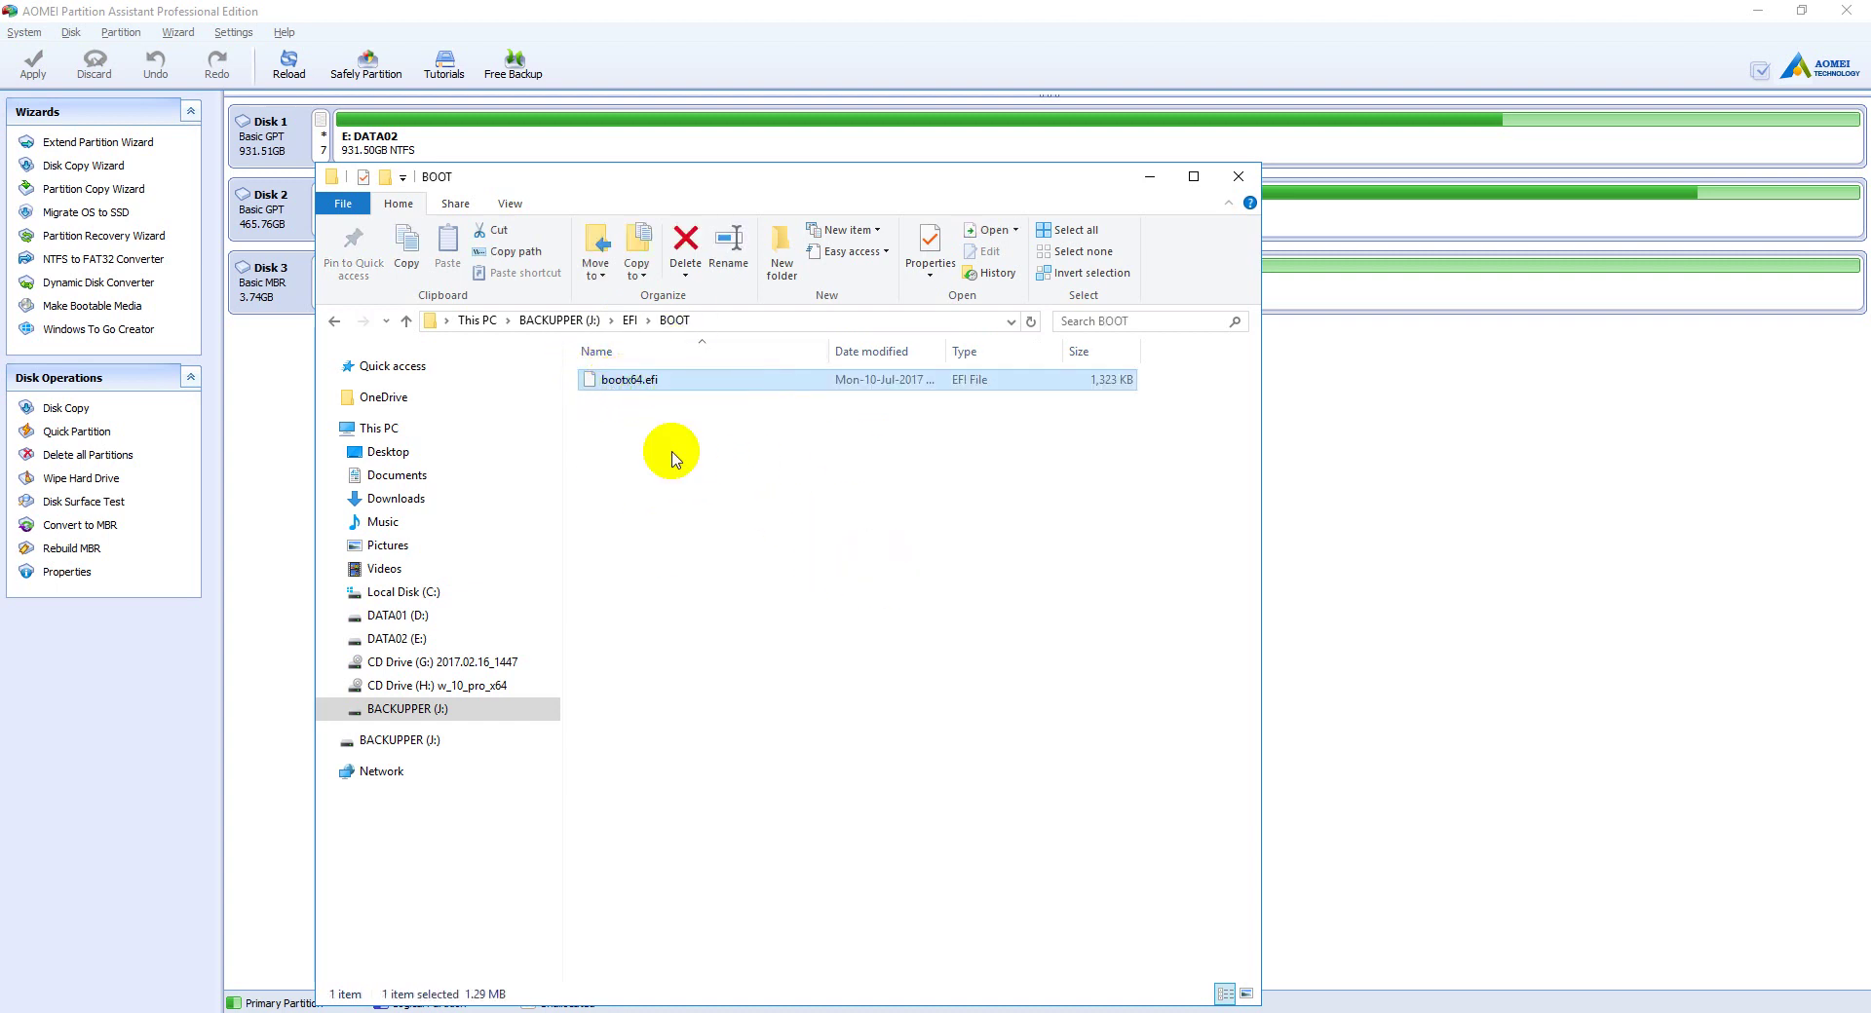
{"action": "left_click", "coordinate": [334, 321]}
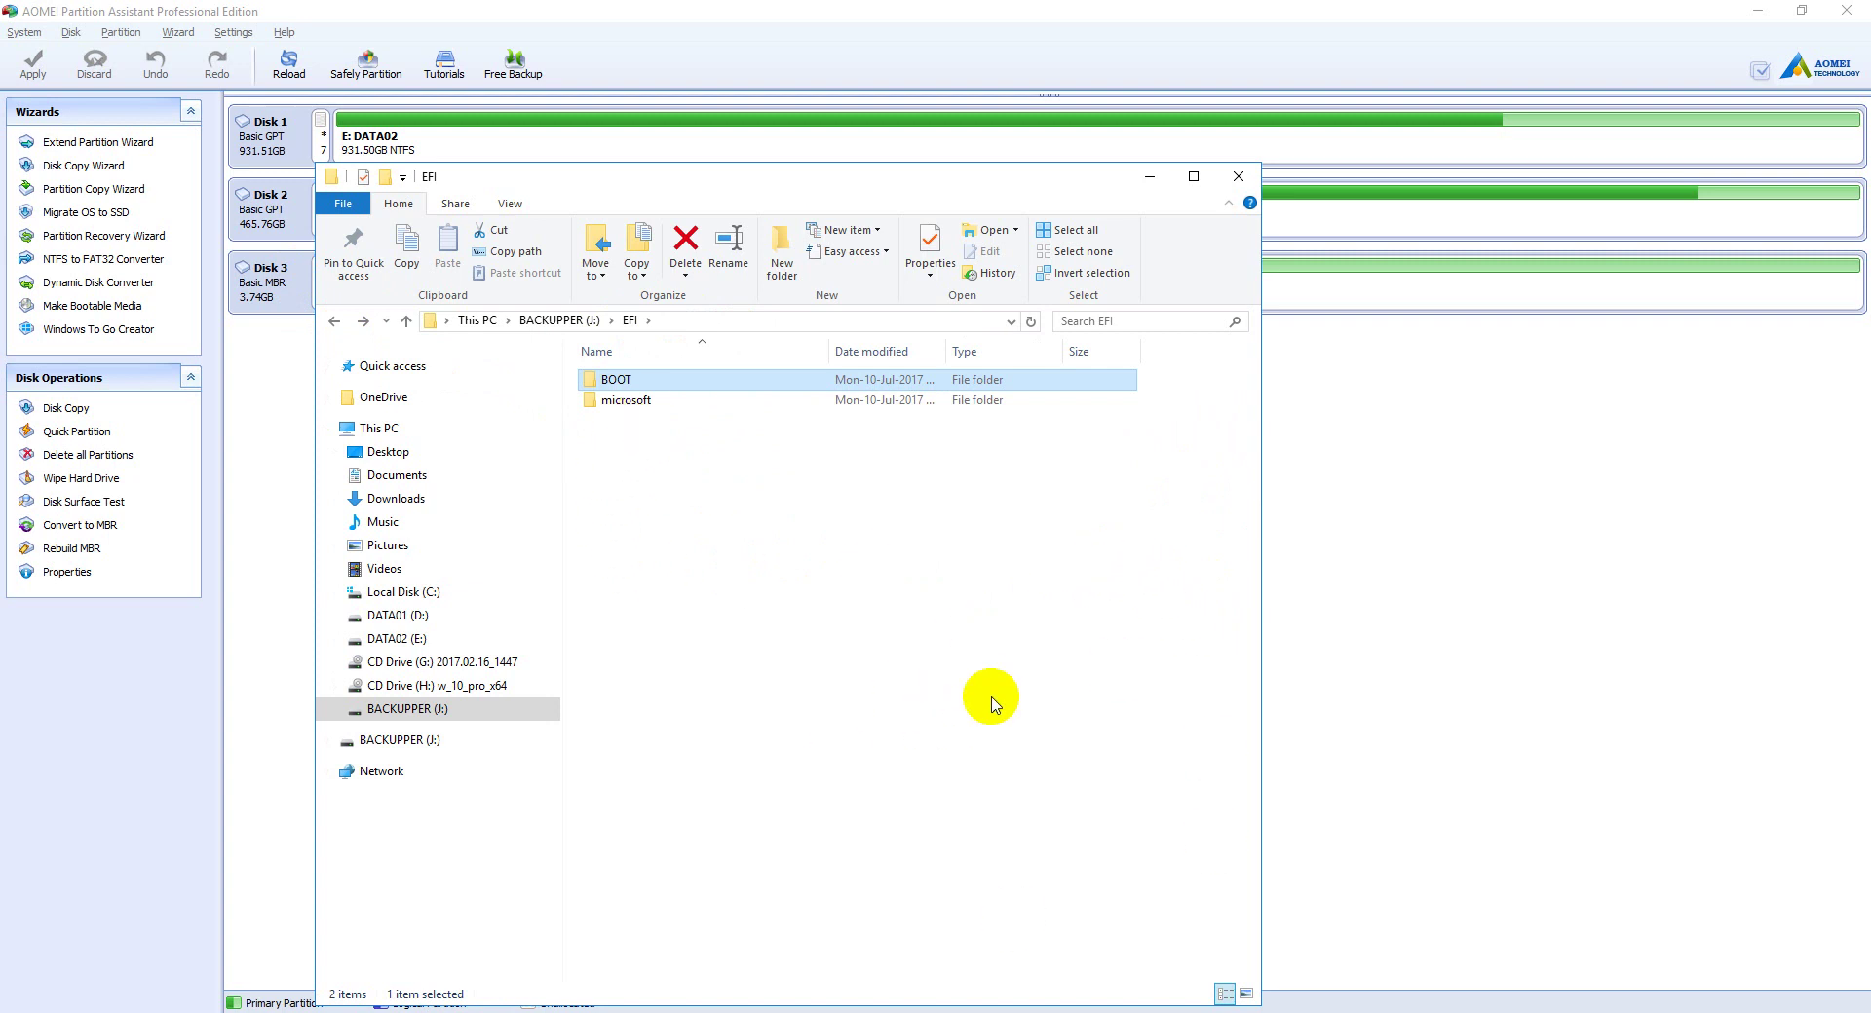
{"action": "left_click", "coordinate": [1246, 179]}
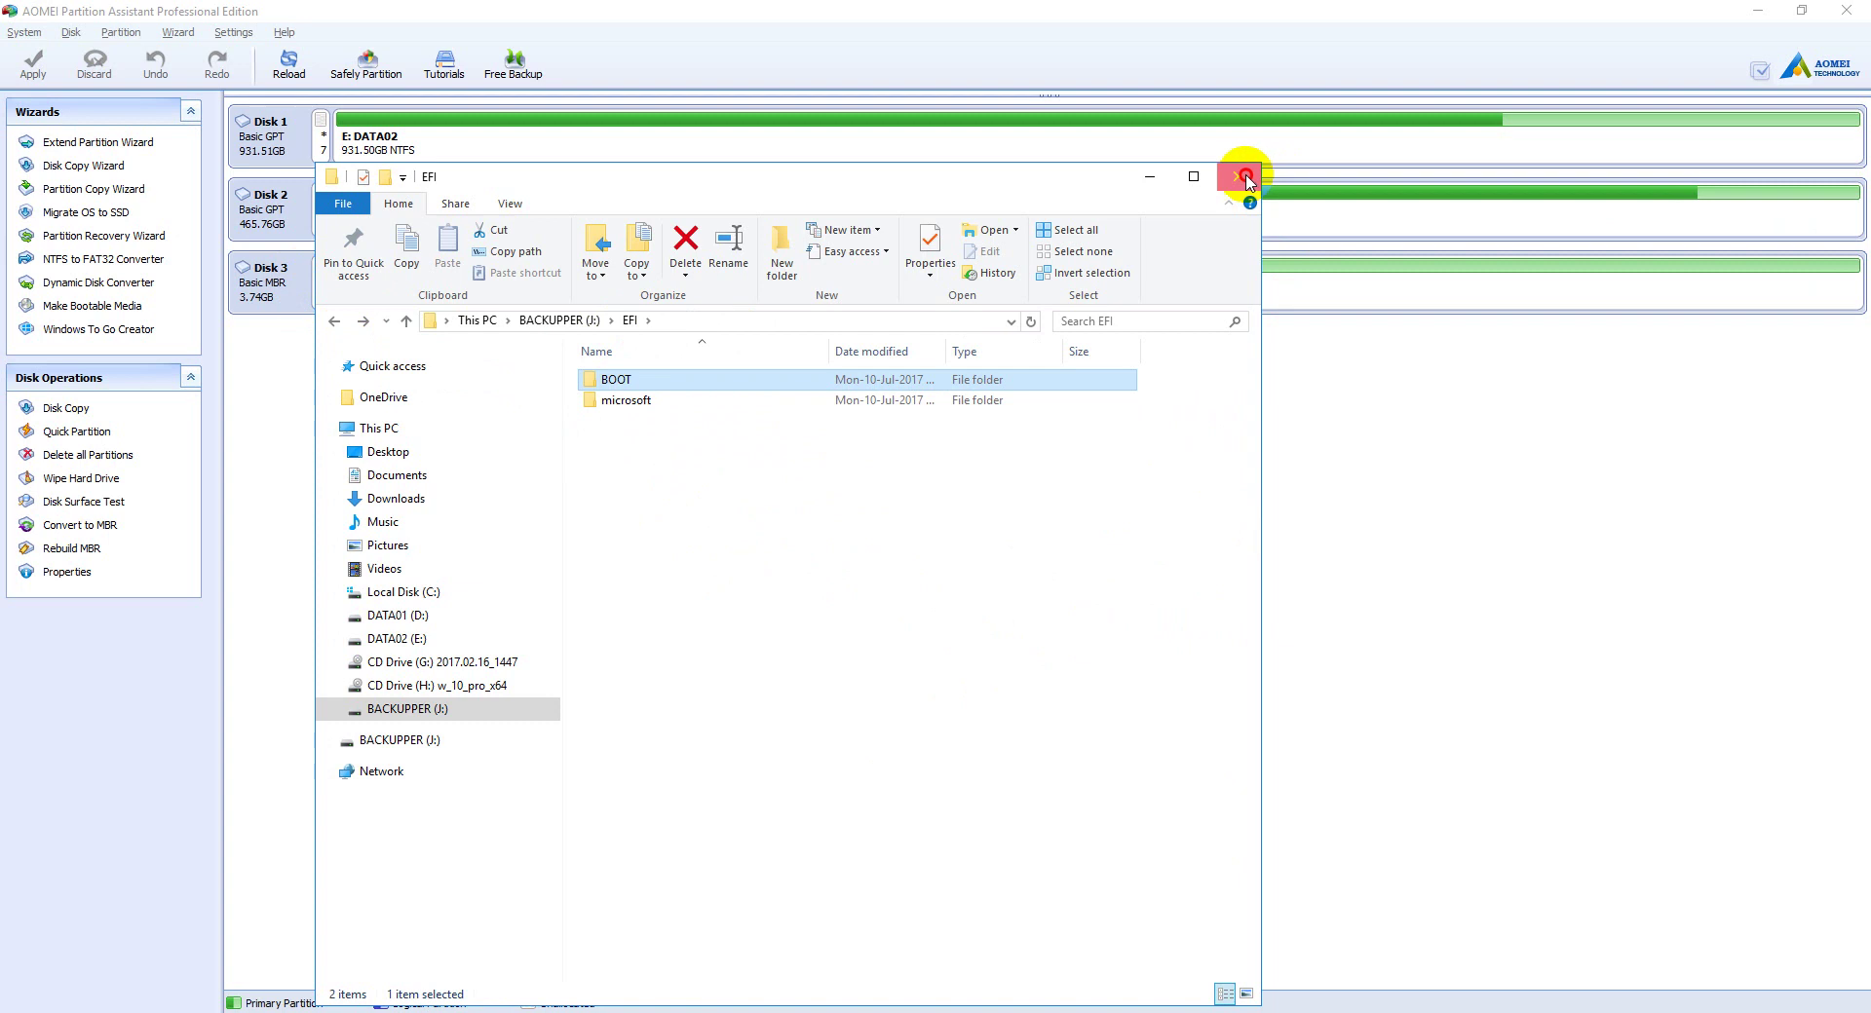
{"action": "left_click", "coordinate": [1246, 178]}
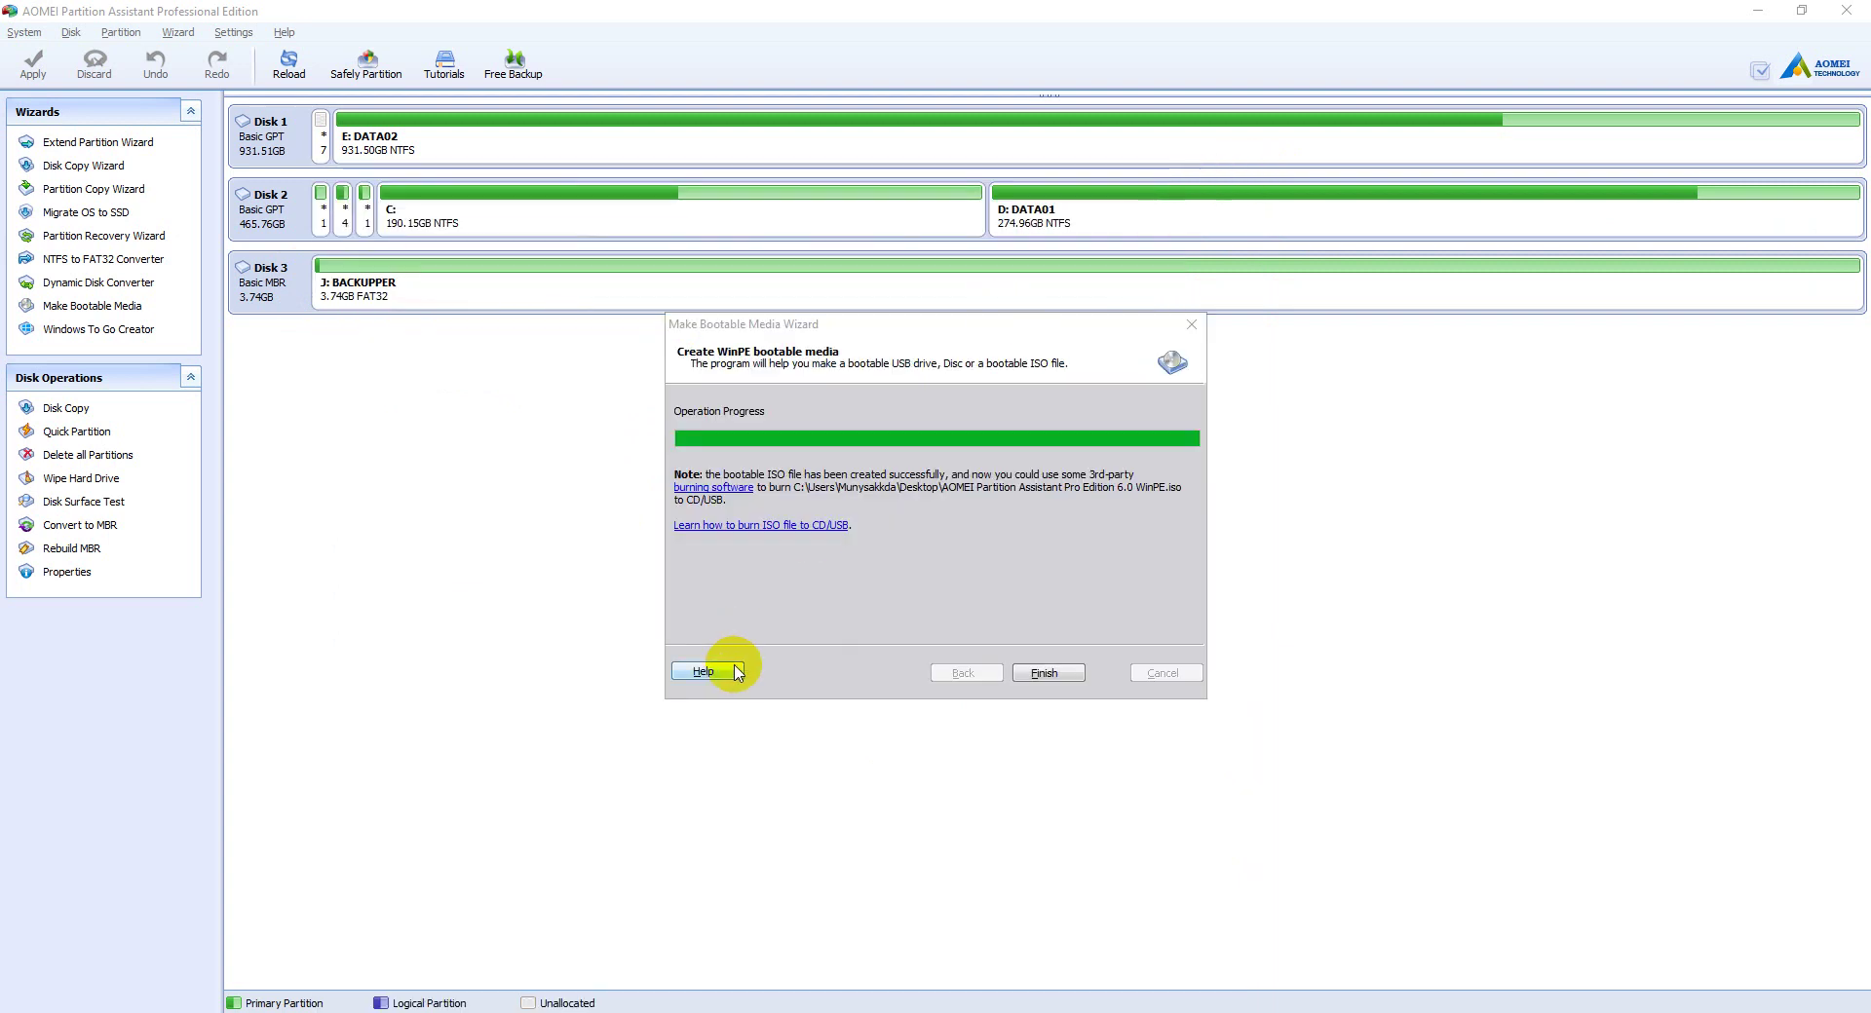
Step: Finish the bootable media wizard, minimize the open windows, and place the WinPE ISO file below FSCapture 8.4 on the desktop
{"action": "left_click", "coordinate": [1048, 673]}
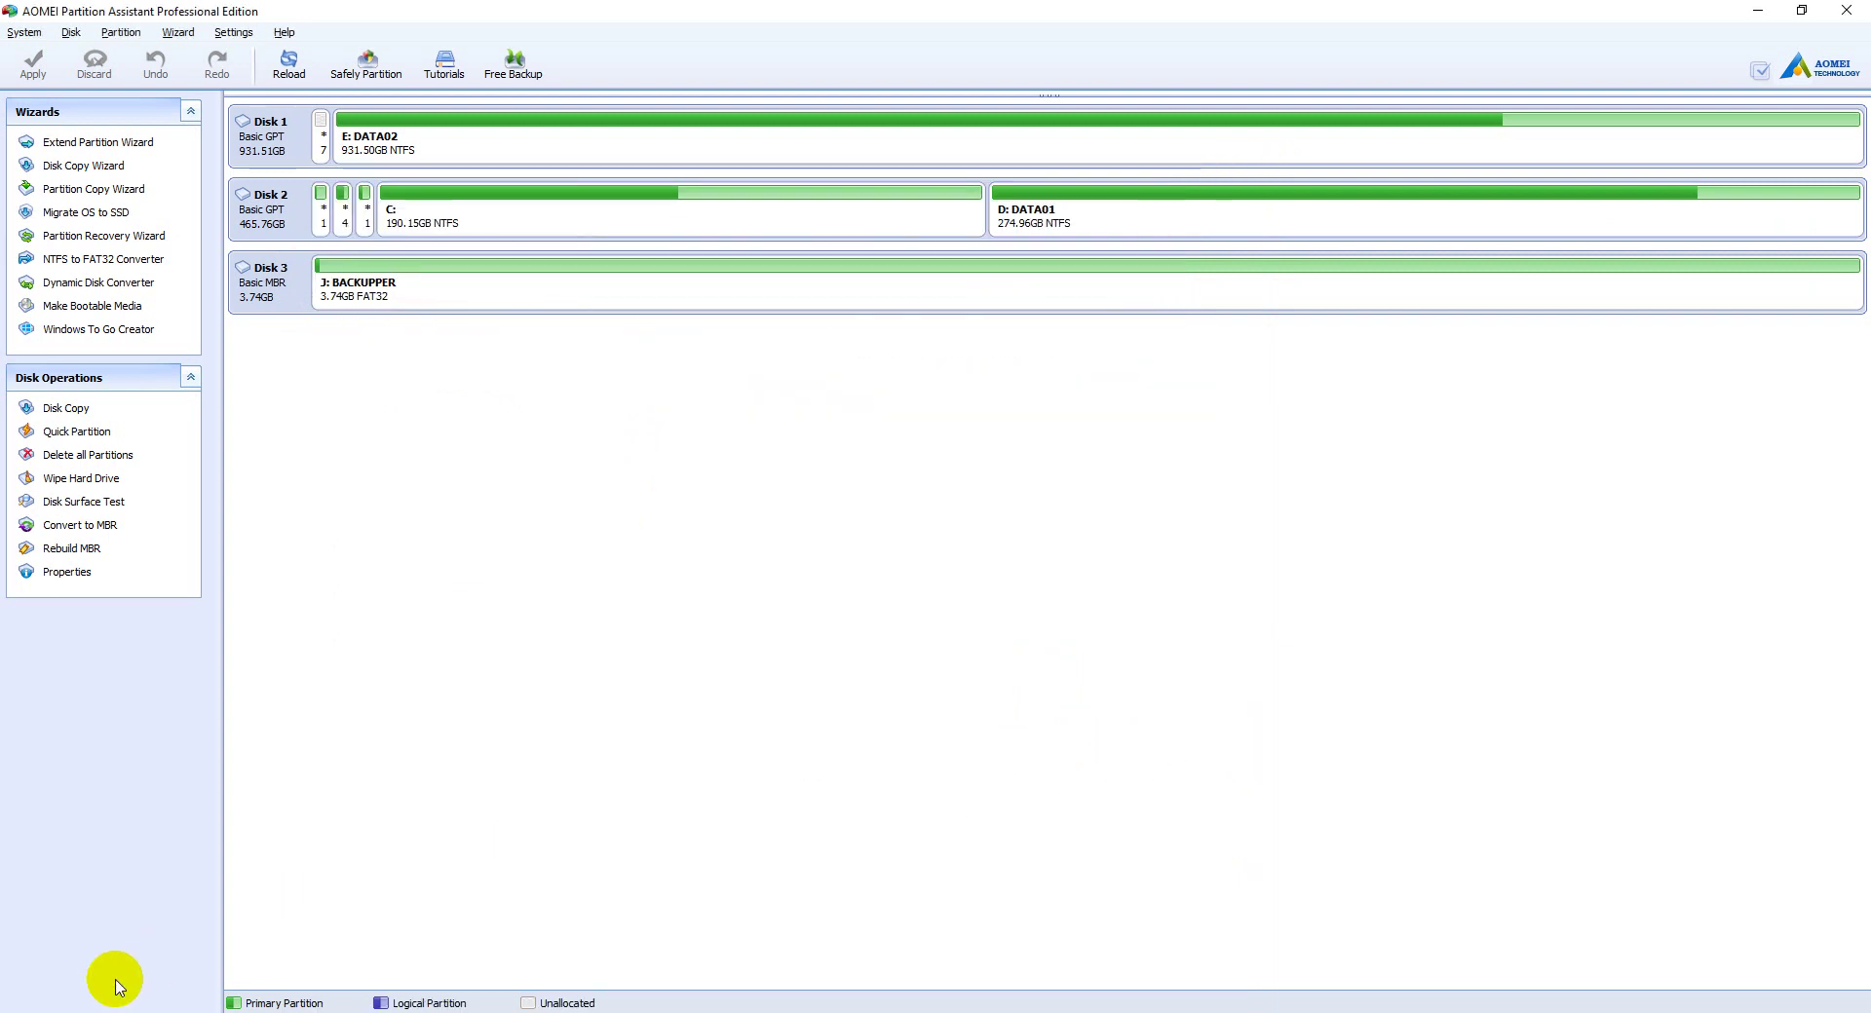
{"action": "left_click", "coordinate": [176, 1012]}
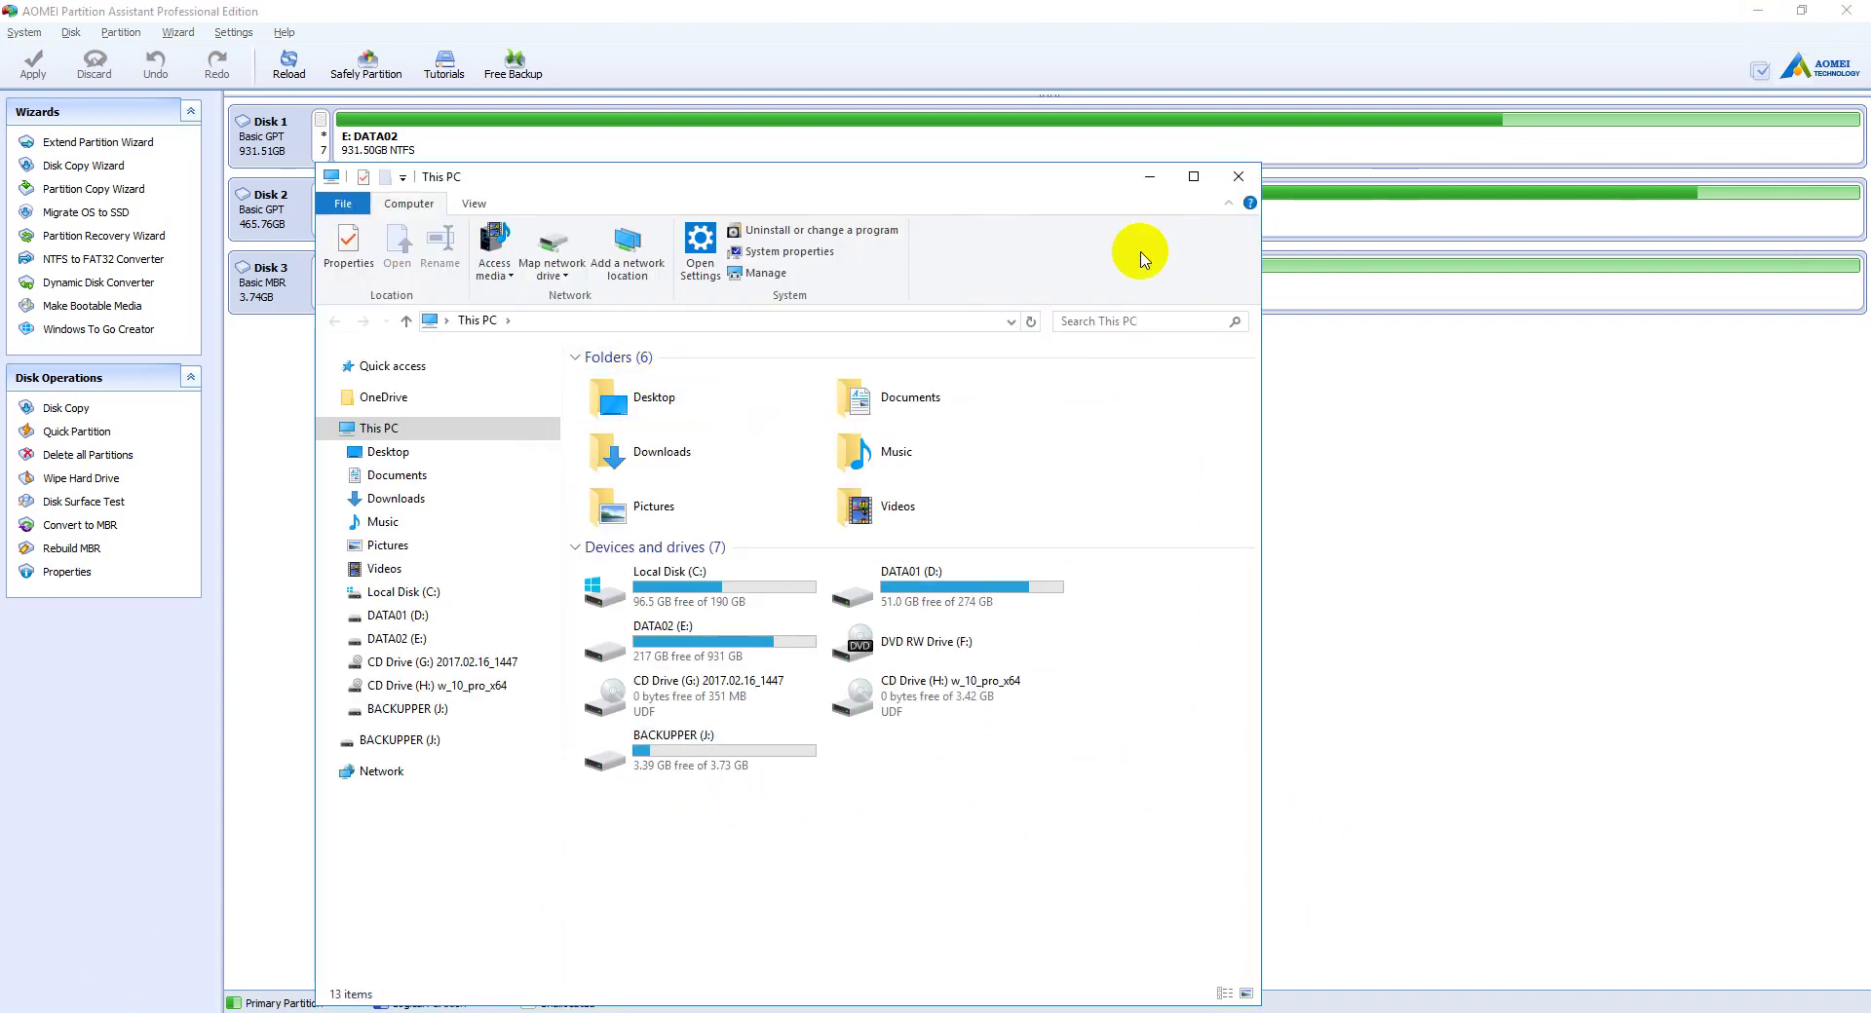
{"action": "left_click", "coordinate": [1148, 176]}
{"action": "left_click", "coordinate": [1759, 11]}
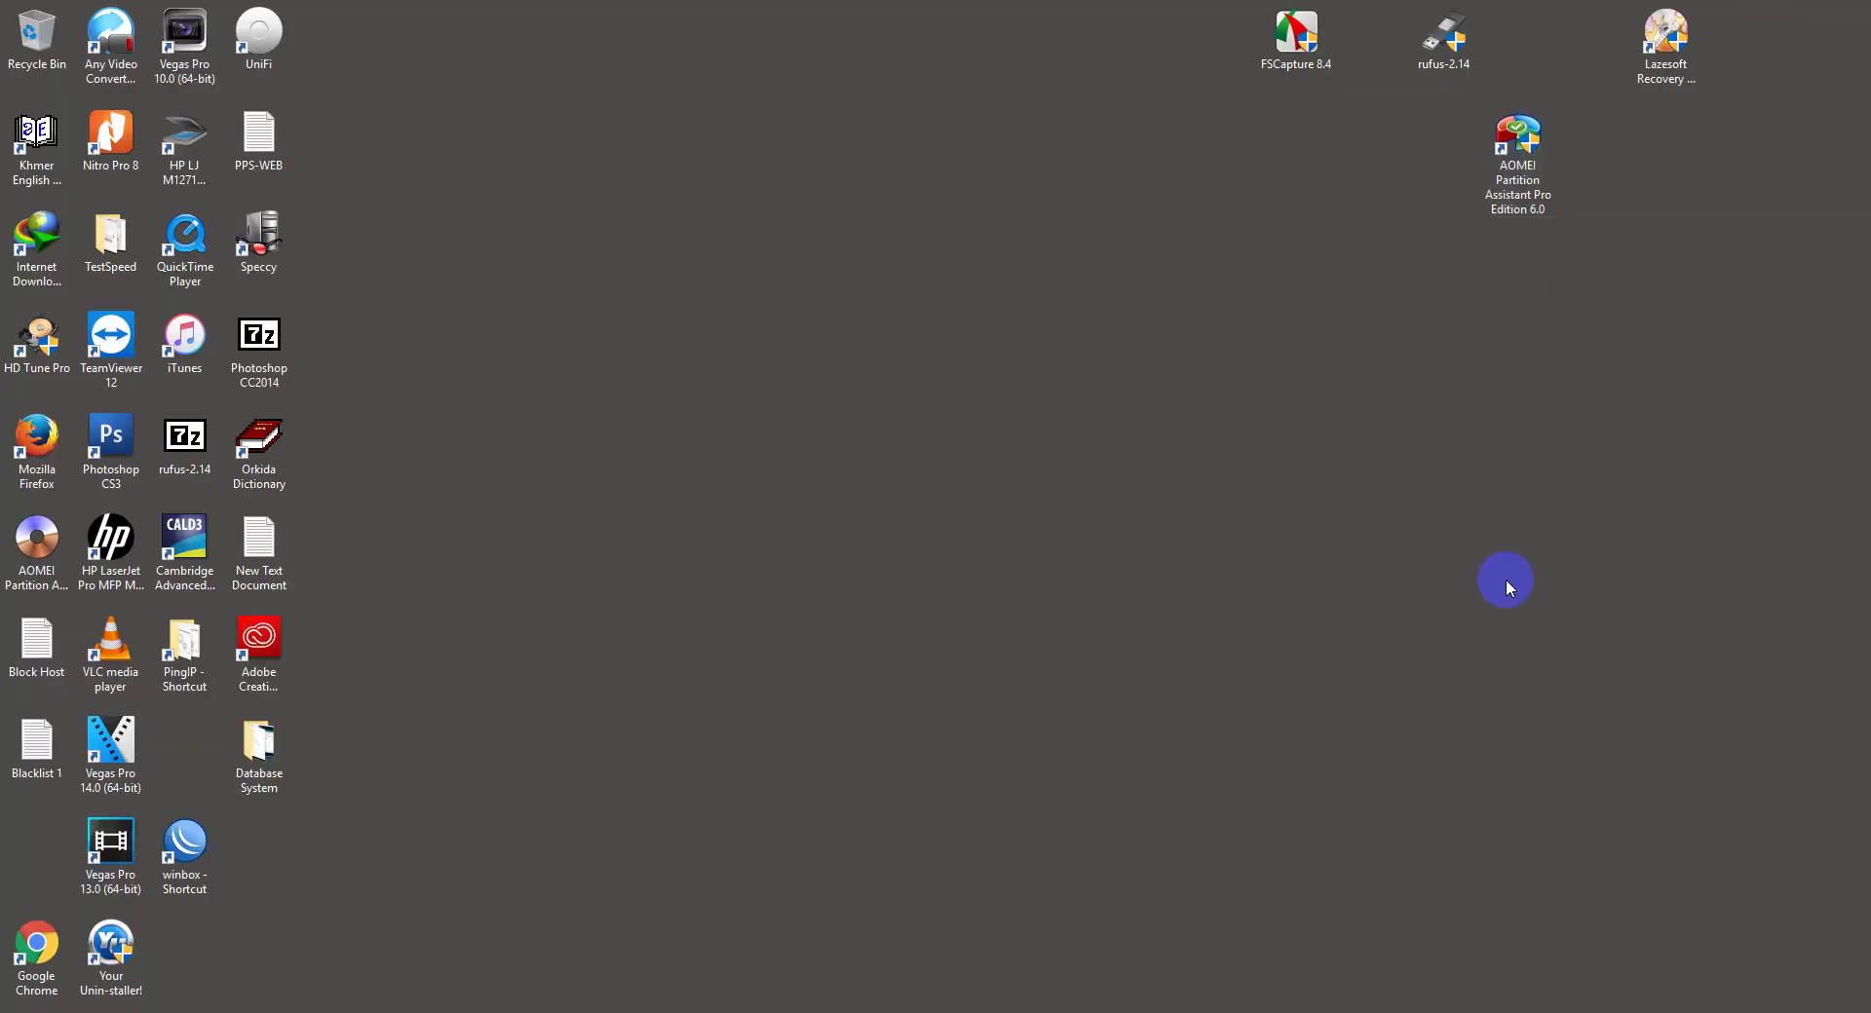
{"action": "left_click_drag", "start_coordinate": [33, 534], "coordinate": [1282, 209]}
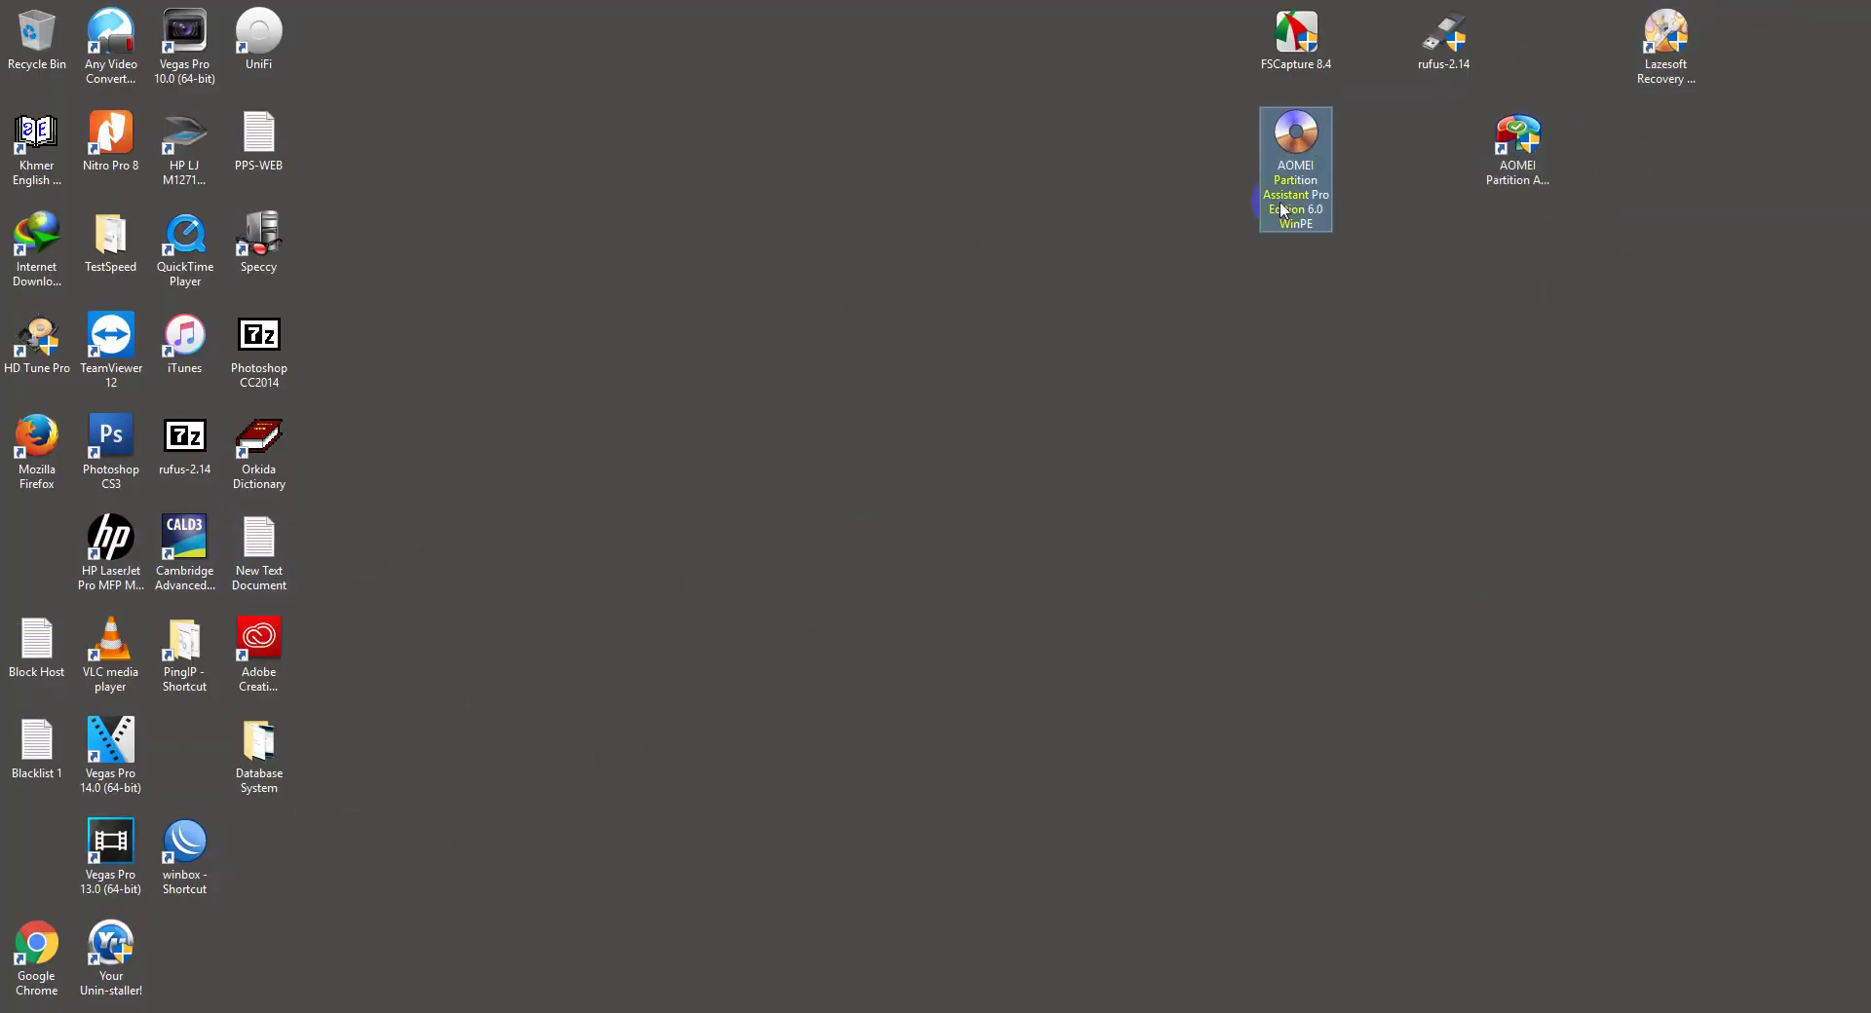
Step: Open the AOMEI Partition Assistant Pro Edition 6.0 WinPE ISO in UltraISO, examine its EFI folder, and close it
{"action": "double_click", "coordinate": [1304, 141]}
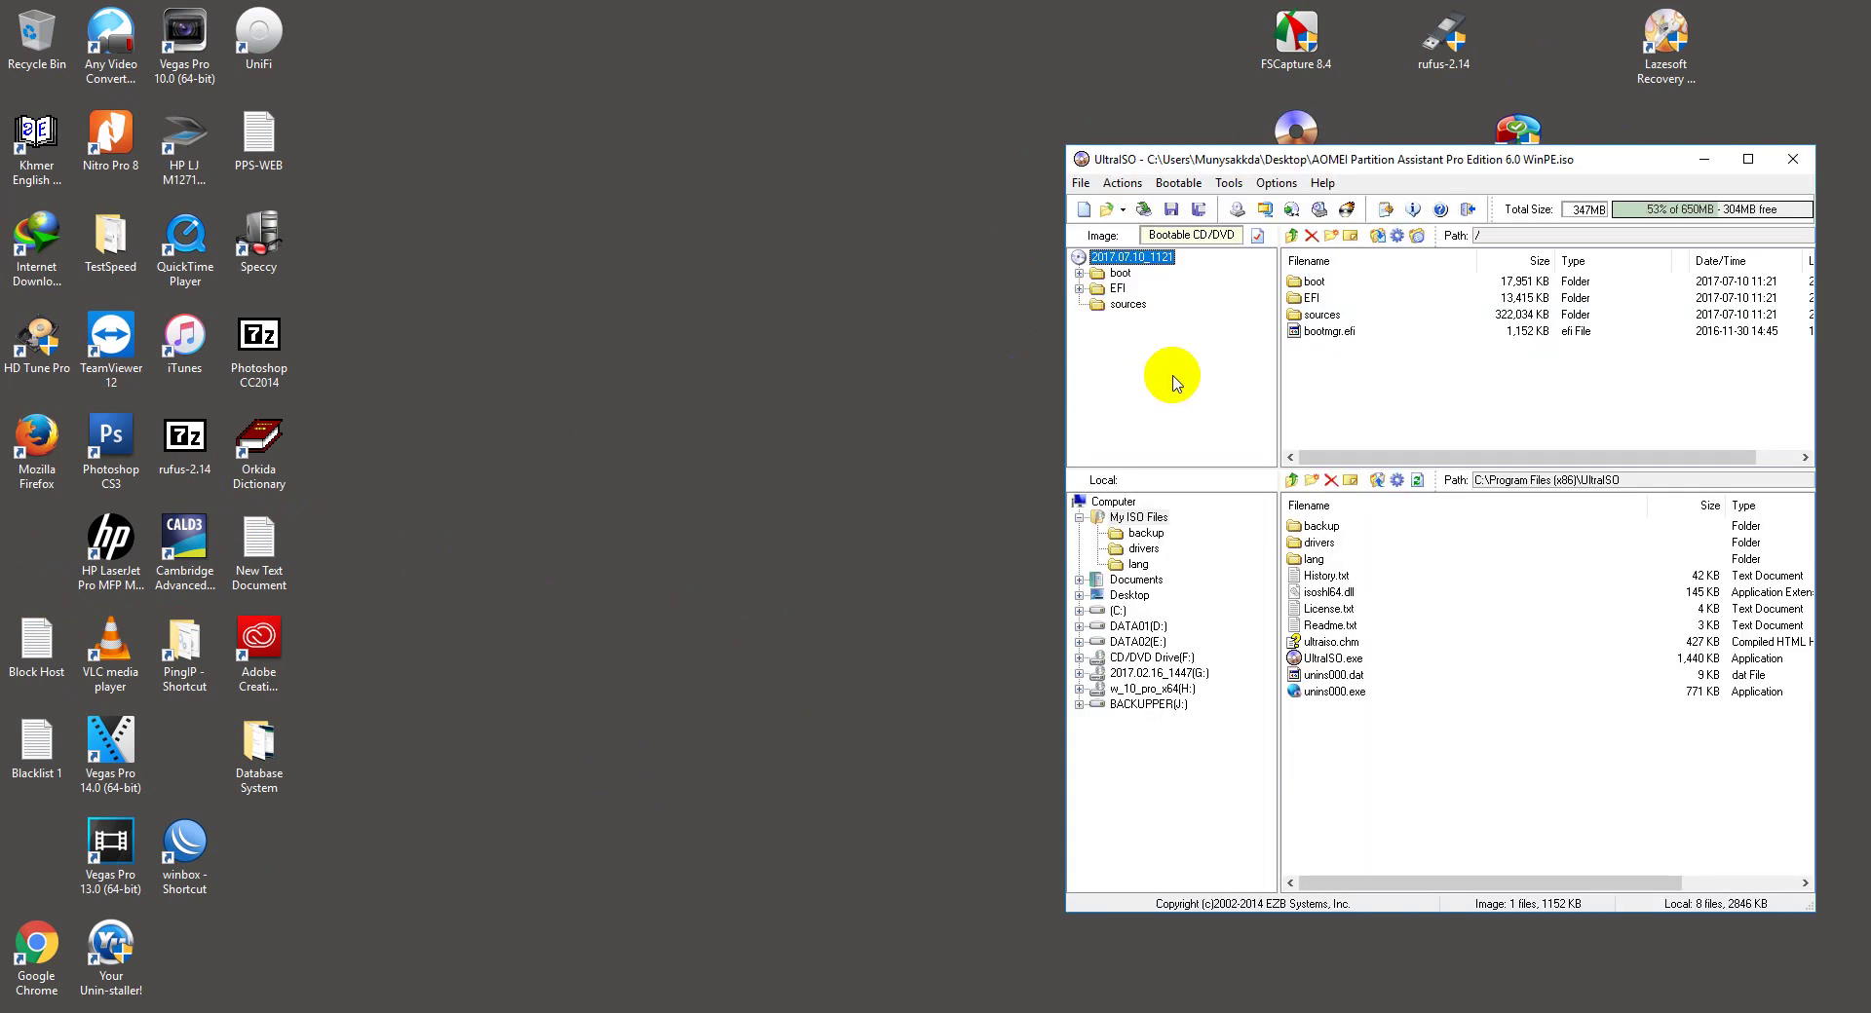
{"action": "double_click", "coordinate": [1320, 301]}
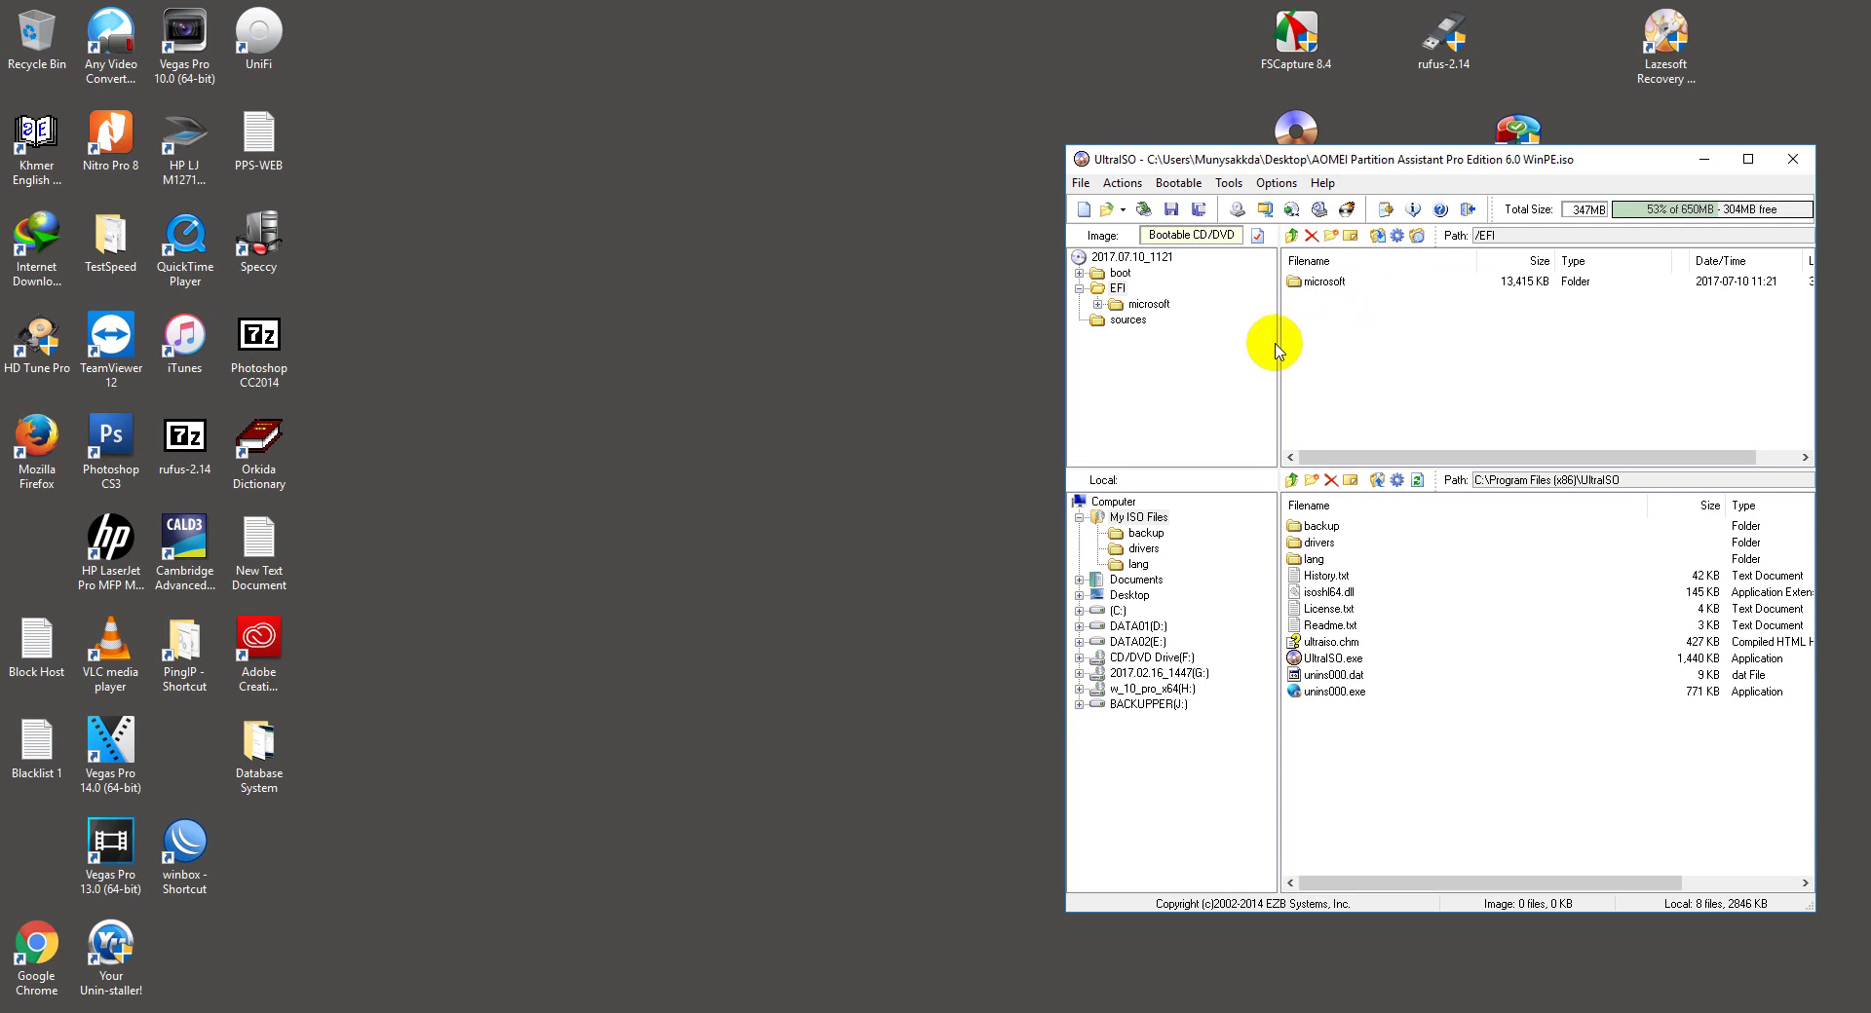
{"action": "left_click", "coordinate": [1291, 237]}
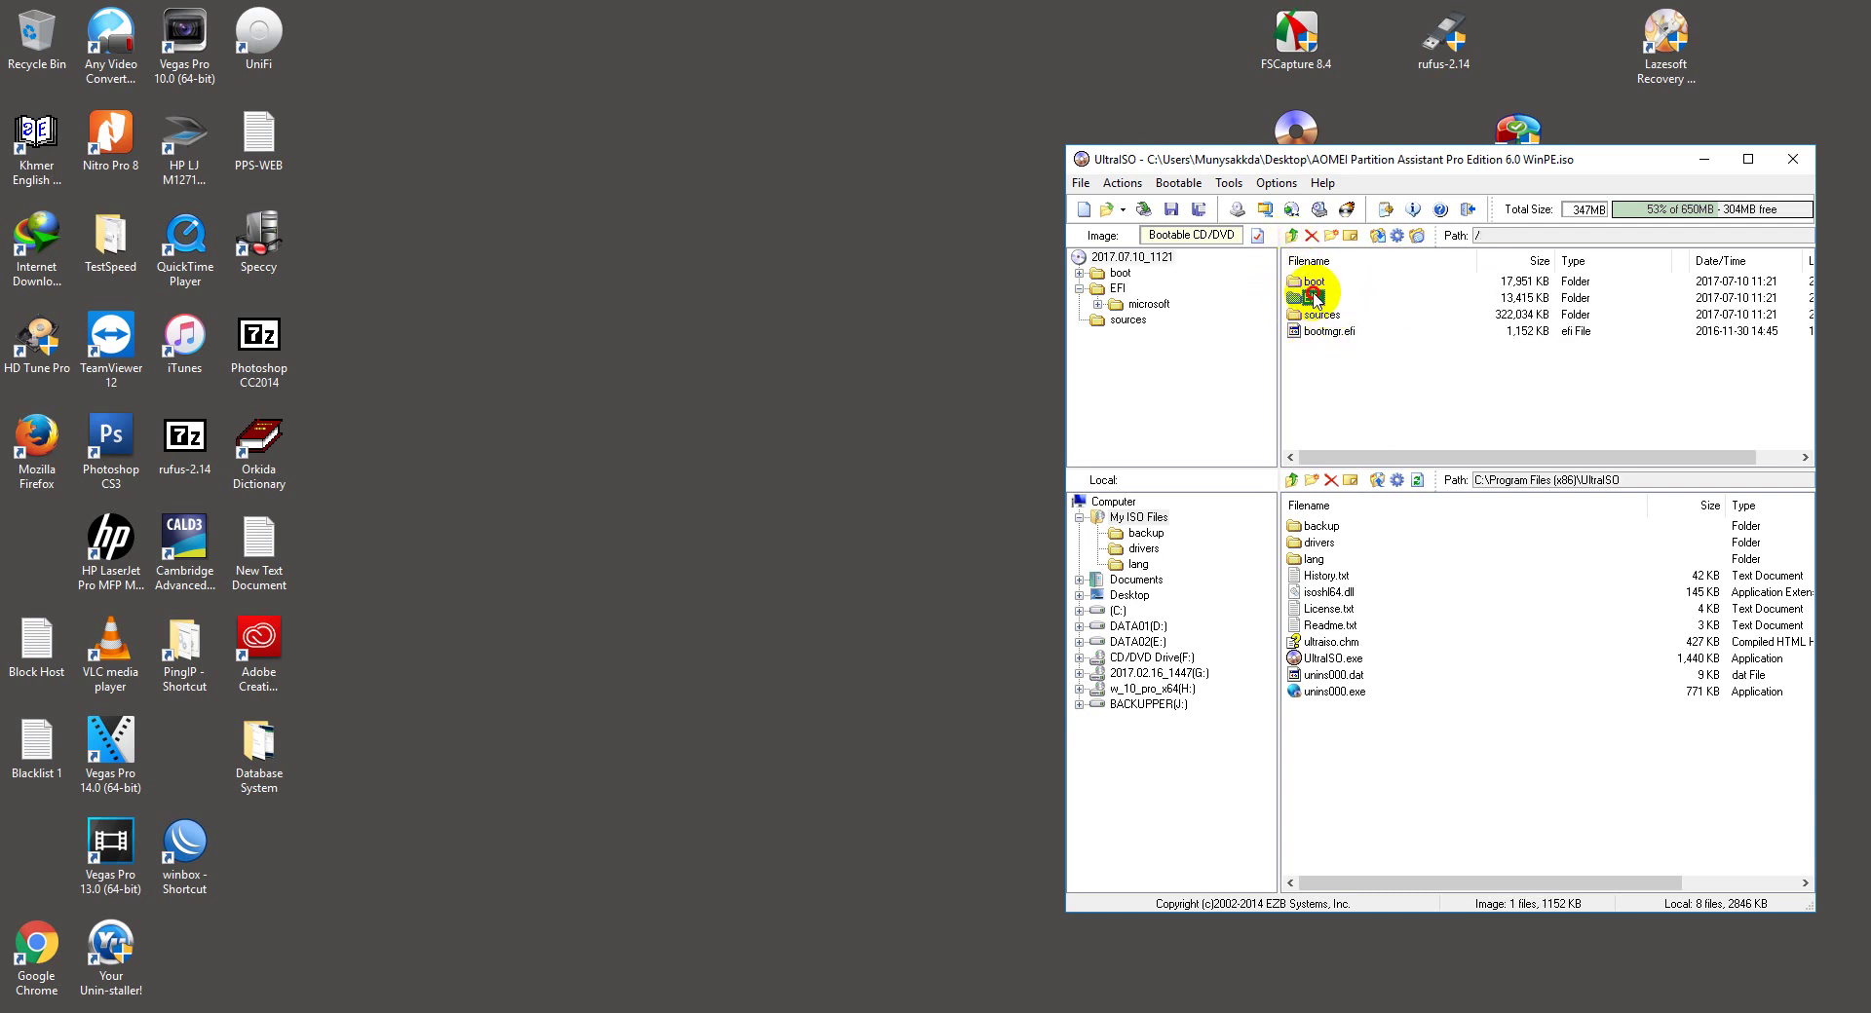
{"action": "double_click", "coordinate": [1313, 298]}
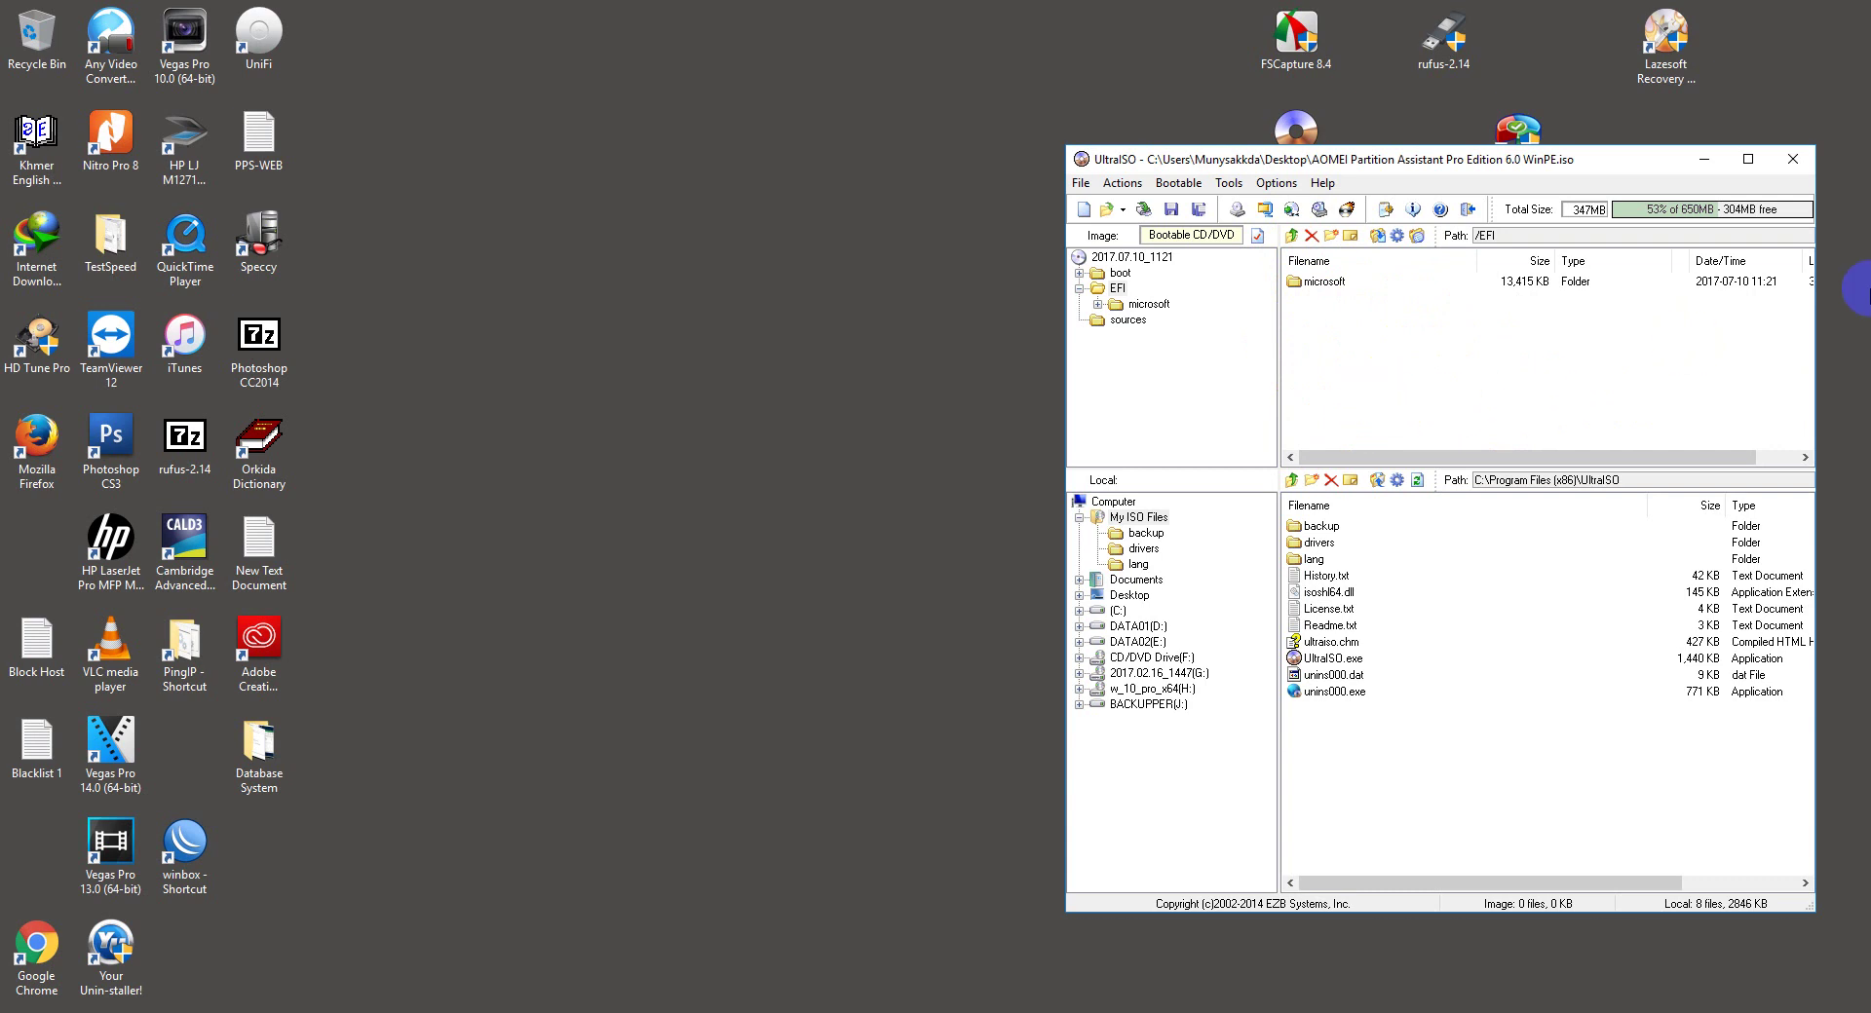
{"action": "left_click", "coordinate": [1793, 159]}
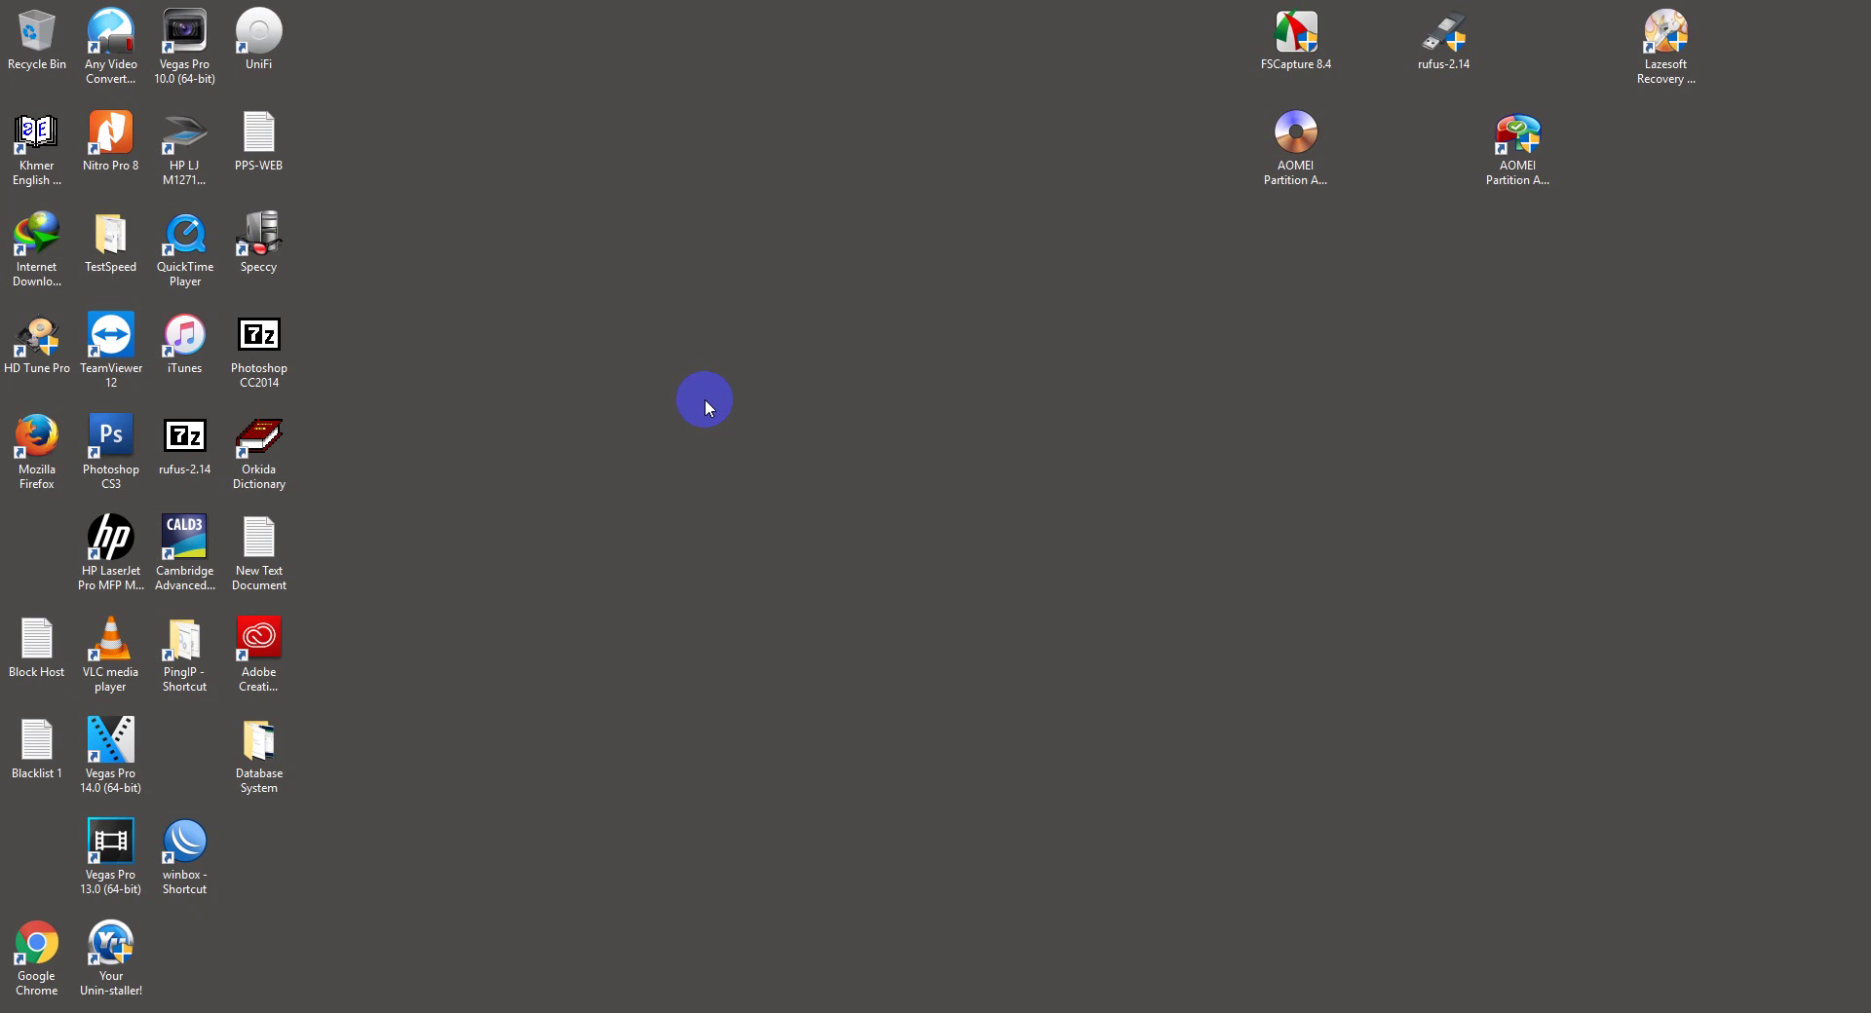
{"action": "left_click", "coordinate": [1121, 540]}
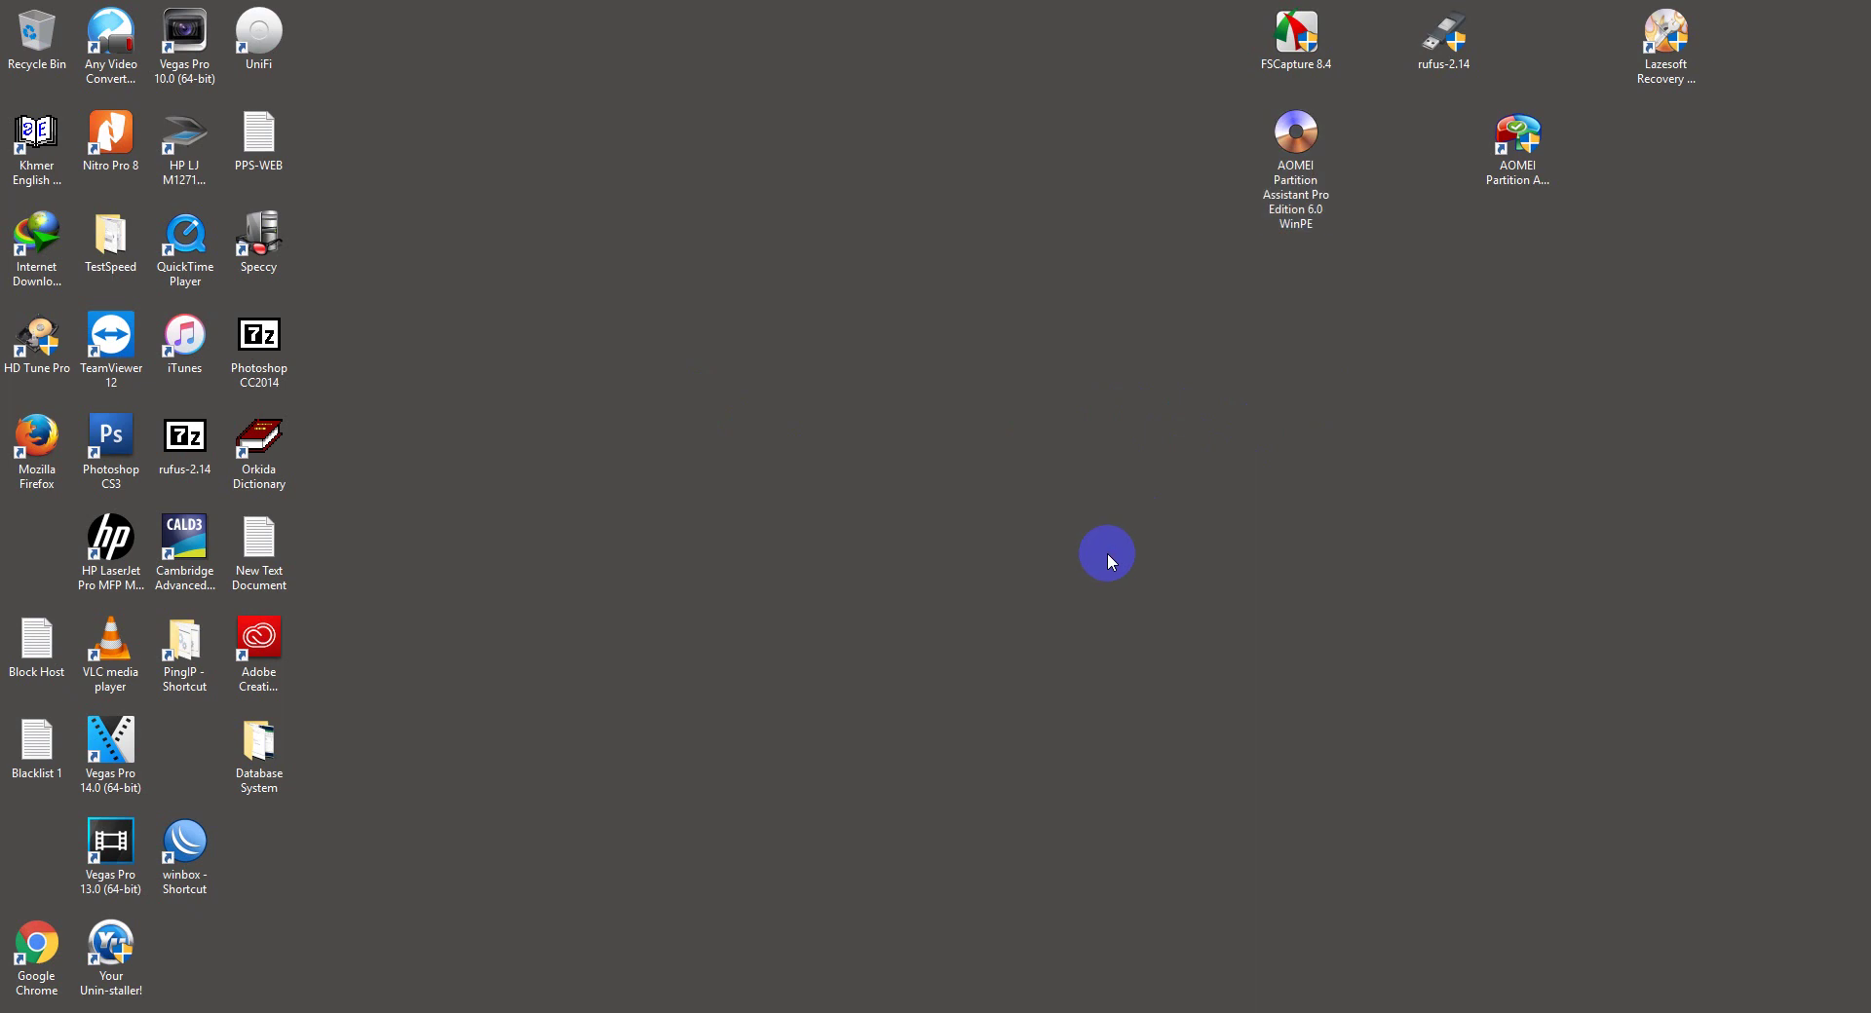